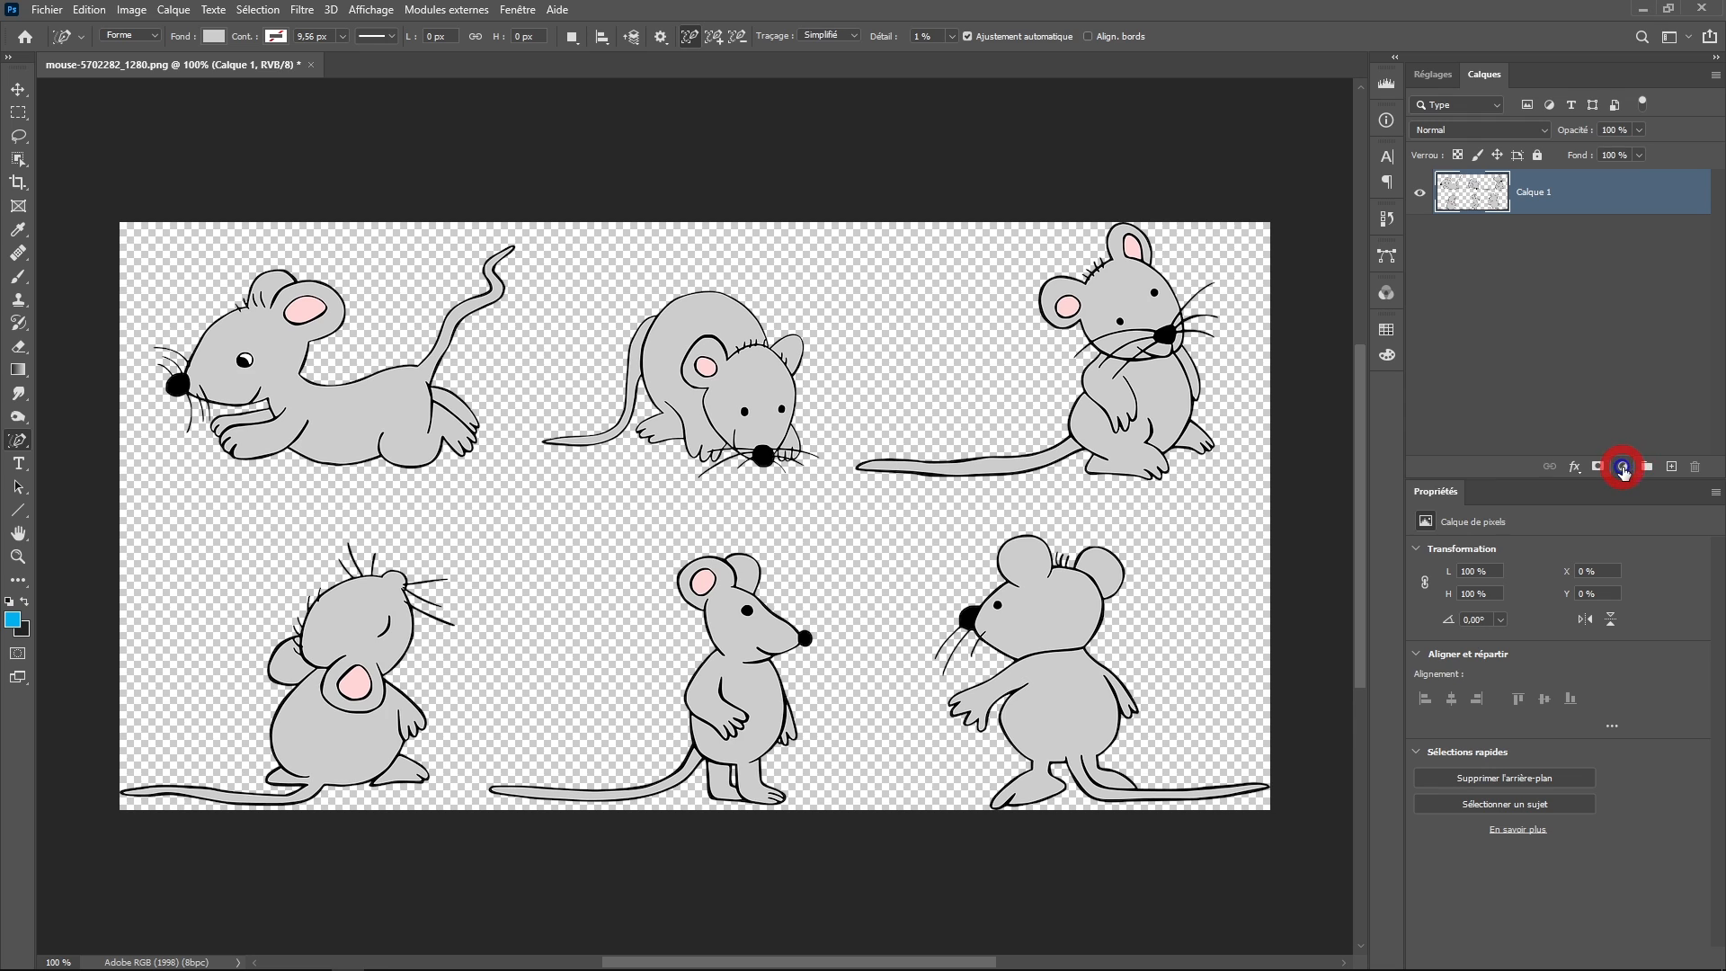
Place a white solid color fill layer beneath Calque 1 and flatten the image
{"action": "left_click", "coordinate": [1625, 465]}
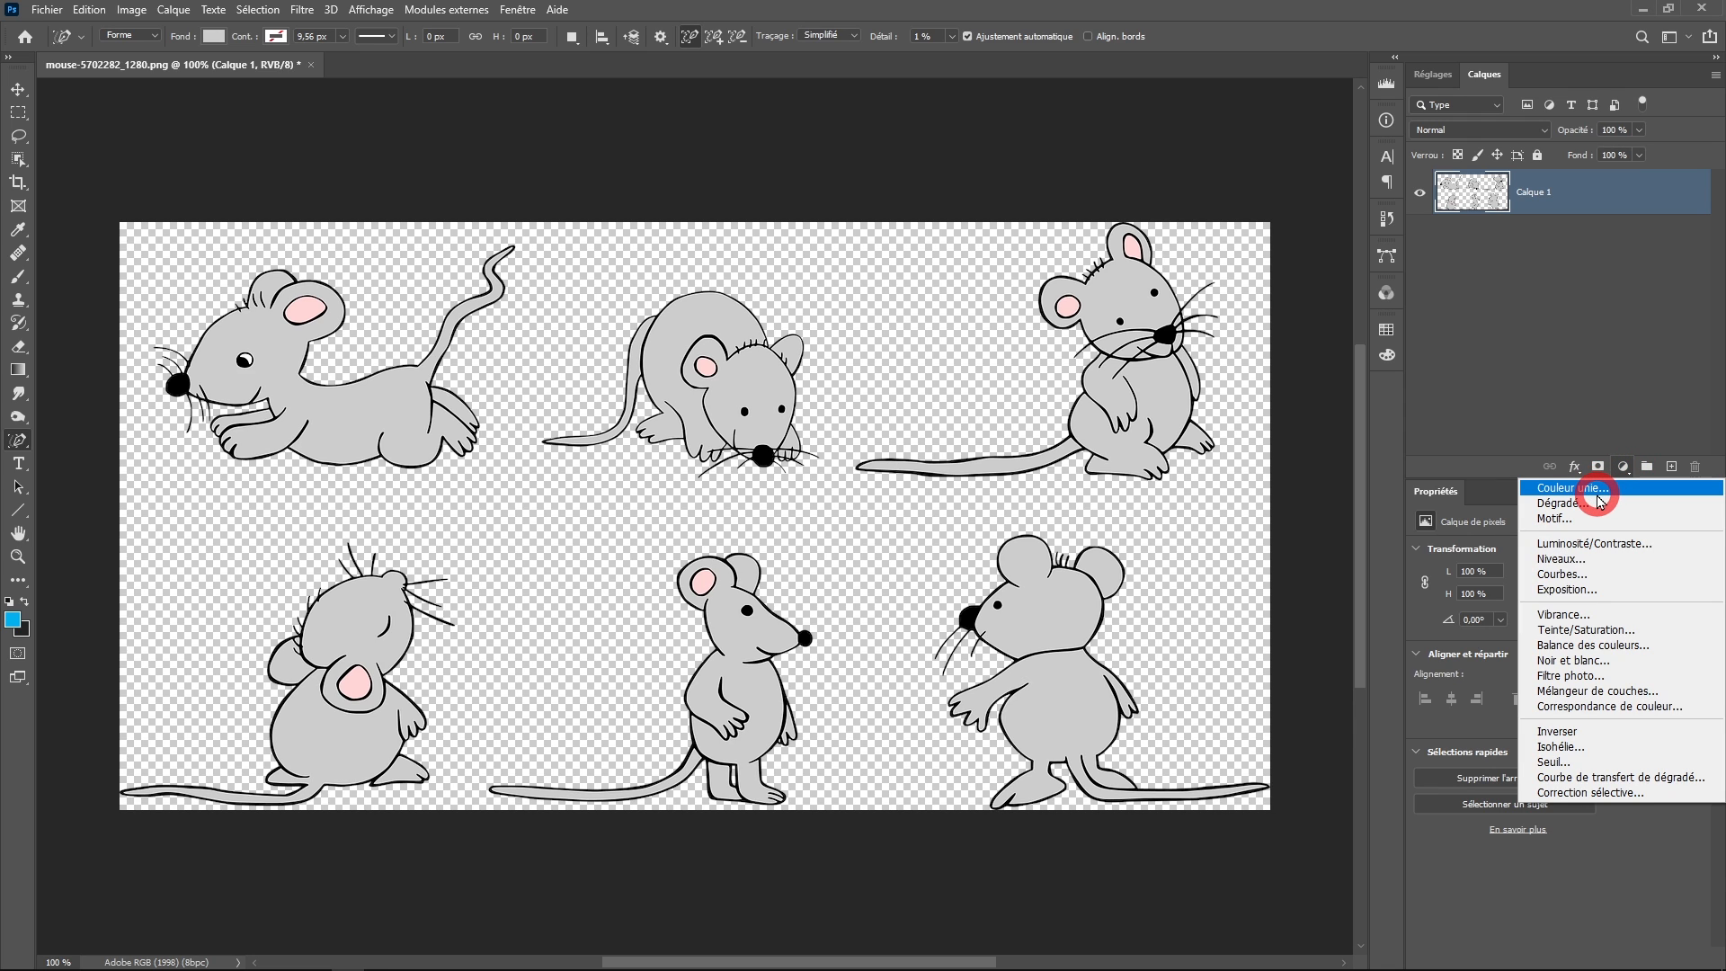
{"action": "left_click", "coordinate": [1600, 501]}
{"action": "left_click_drag", "start_coordinate": [1244, 647], "coordinate": [1051, 606]}
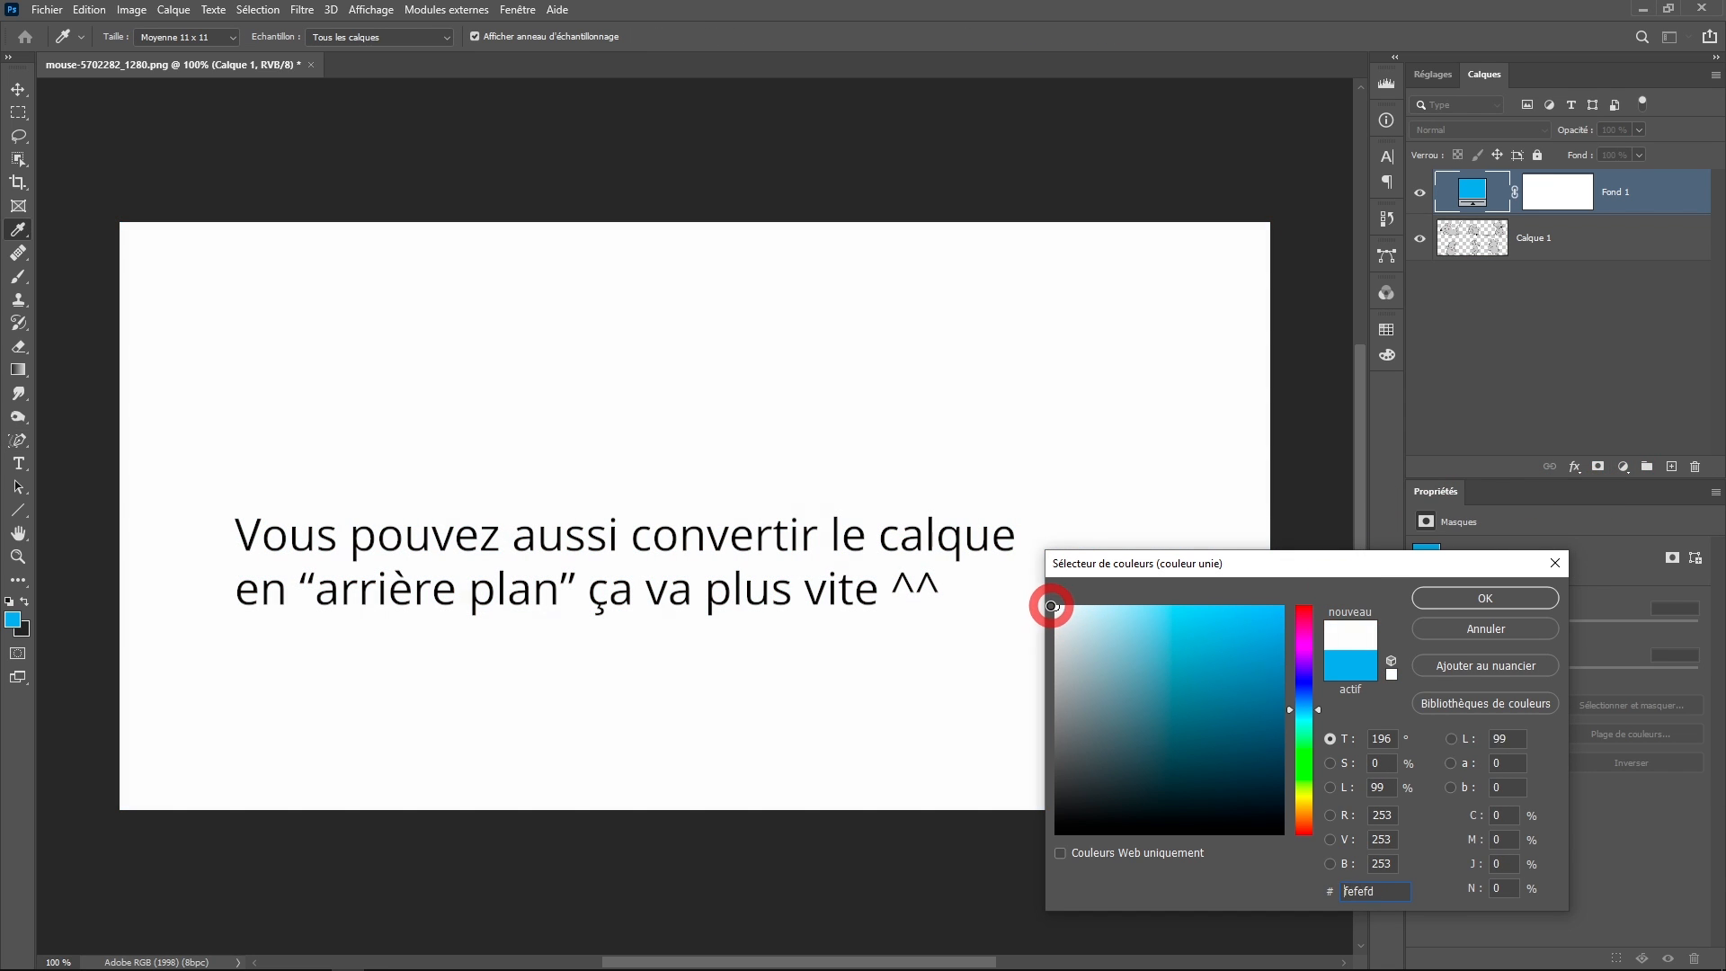
{"action": "left_click", "coordinate": [1474, 598]}
{"action": "left_click_drag", "start_coordinate": [1633, 191], "coordinate": [1630, 270]}
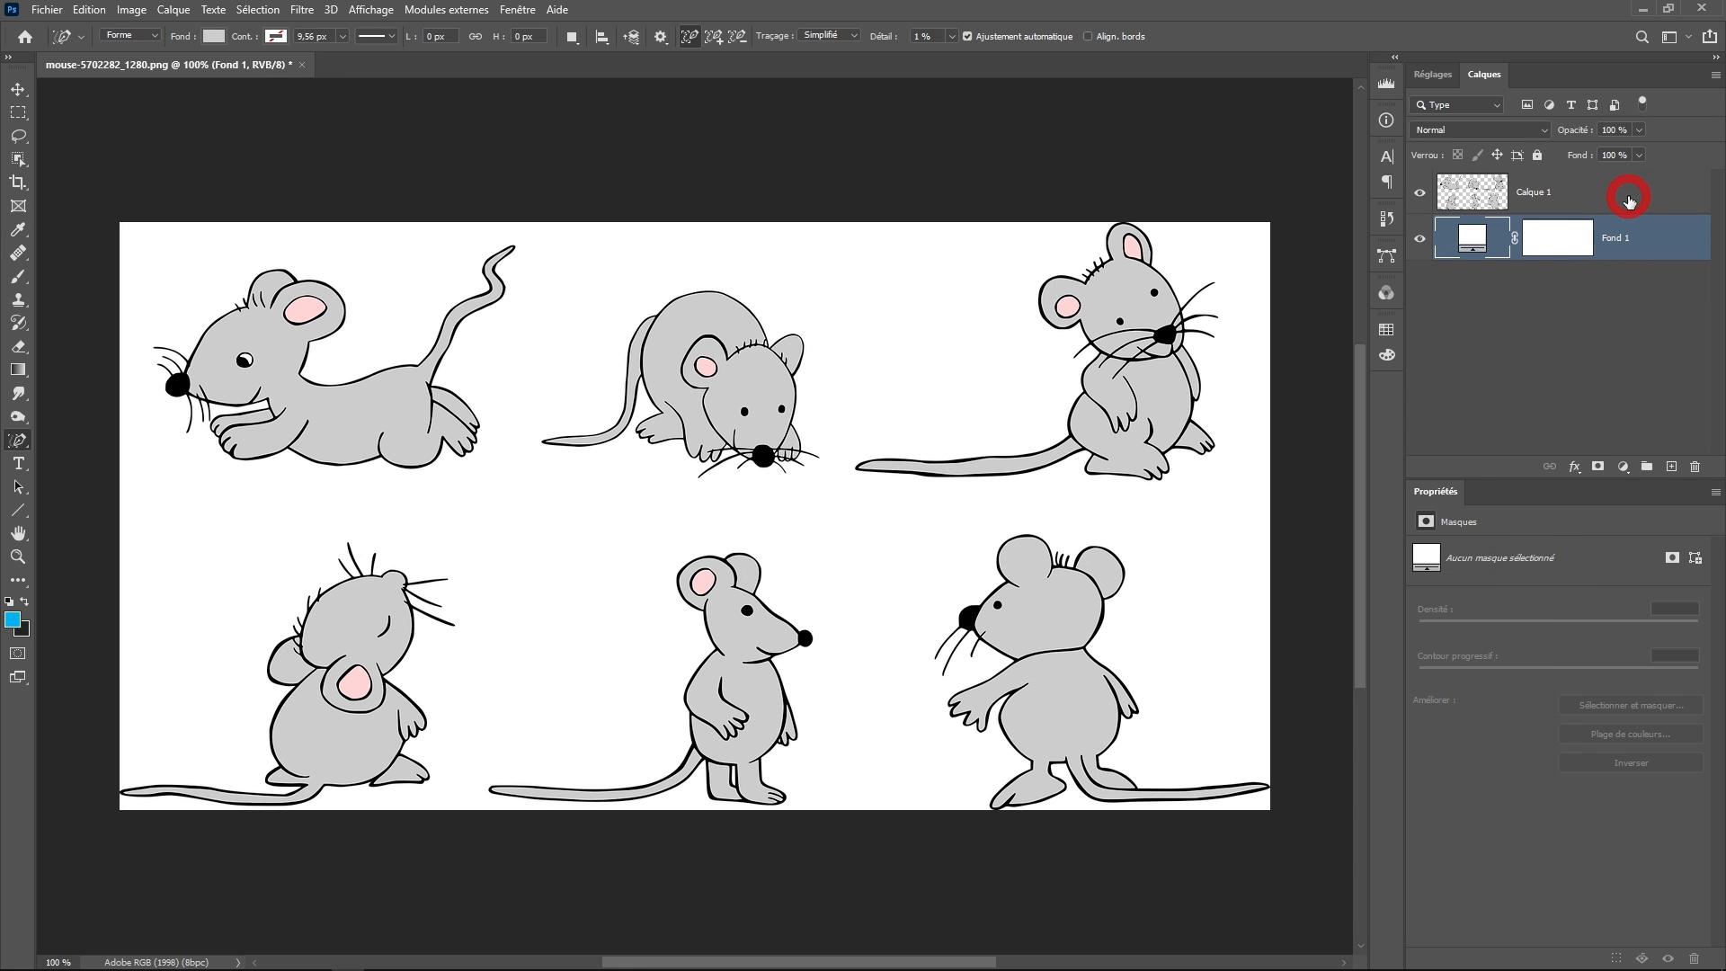
{"action": "left_click", "coordinate": [1707, 80]}
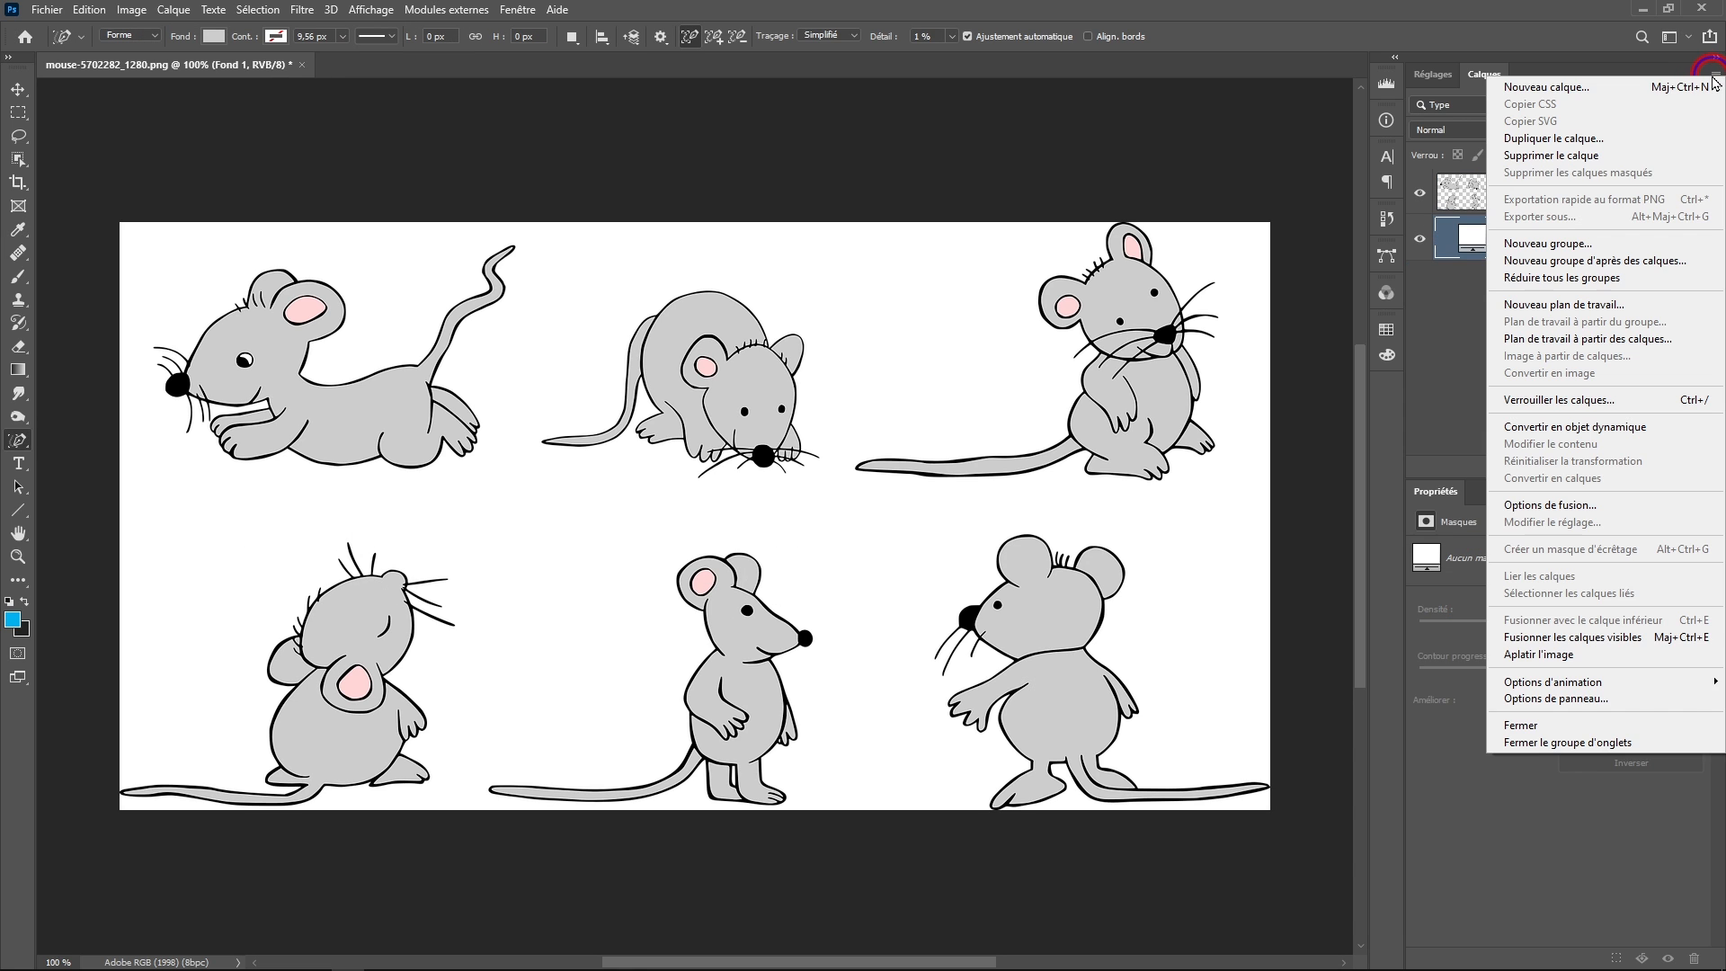
{"action": "left_click", "coordinate": [1536, 657]}
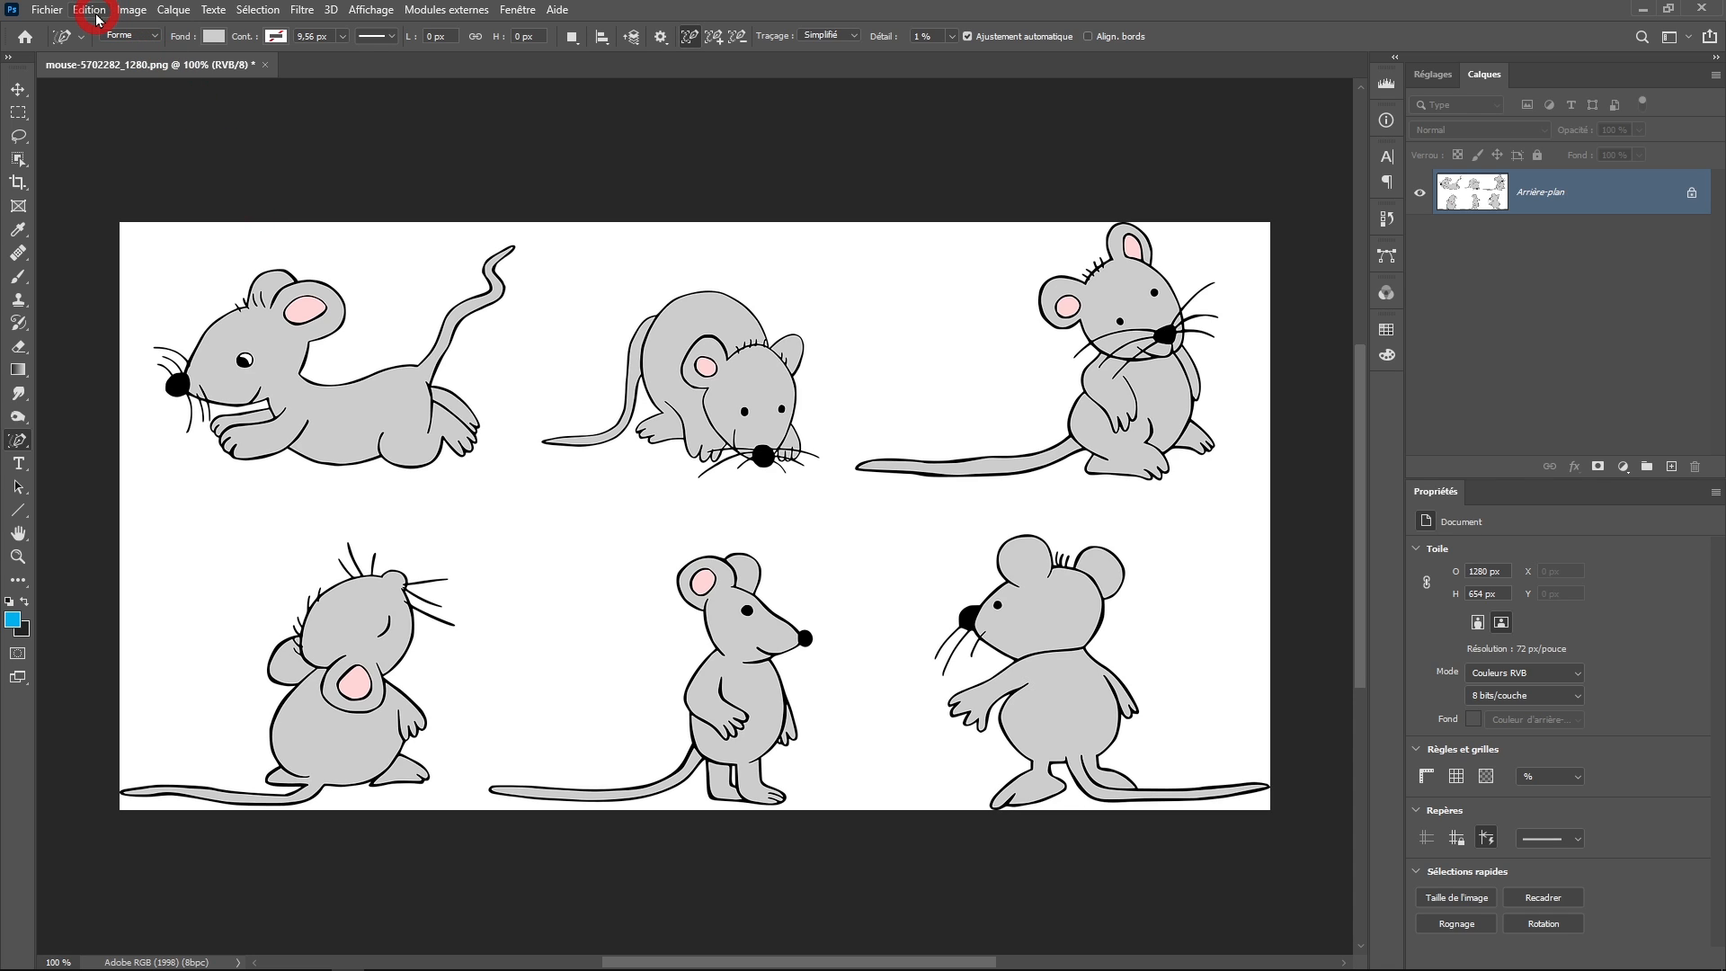
Check the option for the Content-Aware Tracing tool in the technology preview preferences
{"action": "right_click", "coordinate": [18, 439]}
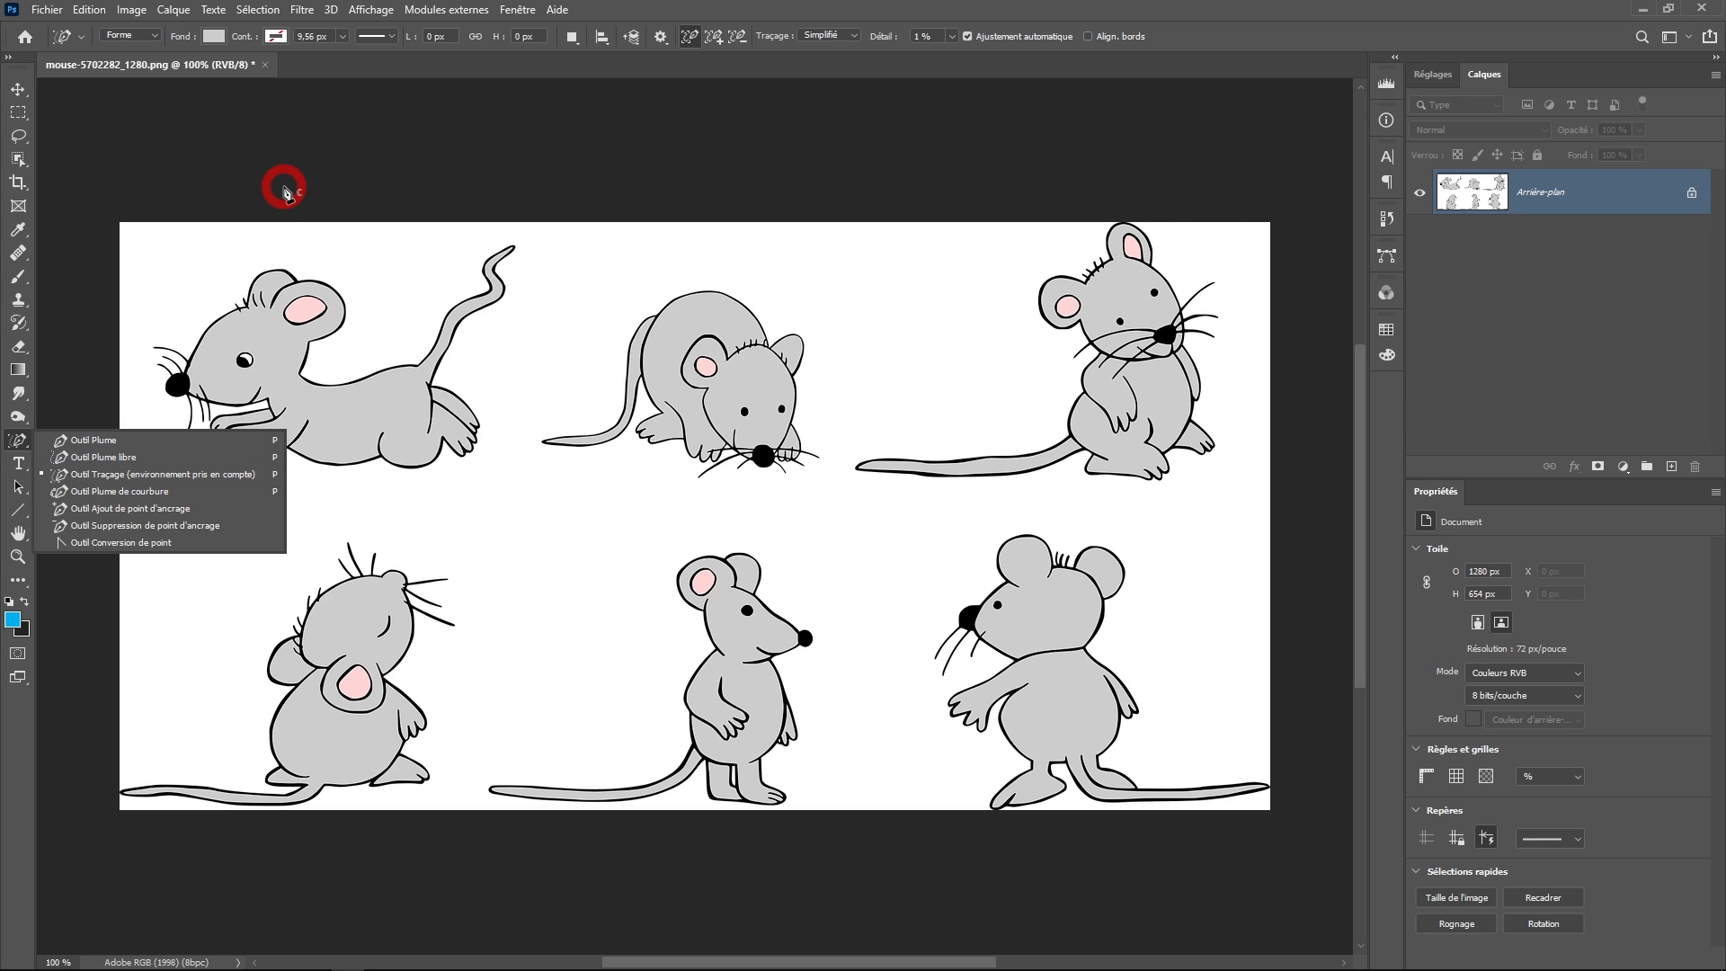
{"action": "left_click", "coordinate": [18, 89]}
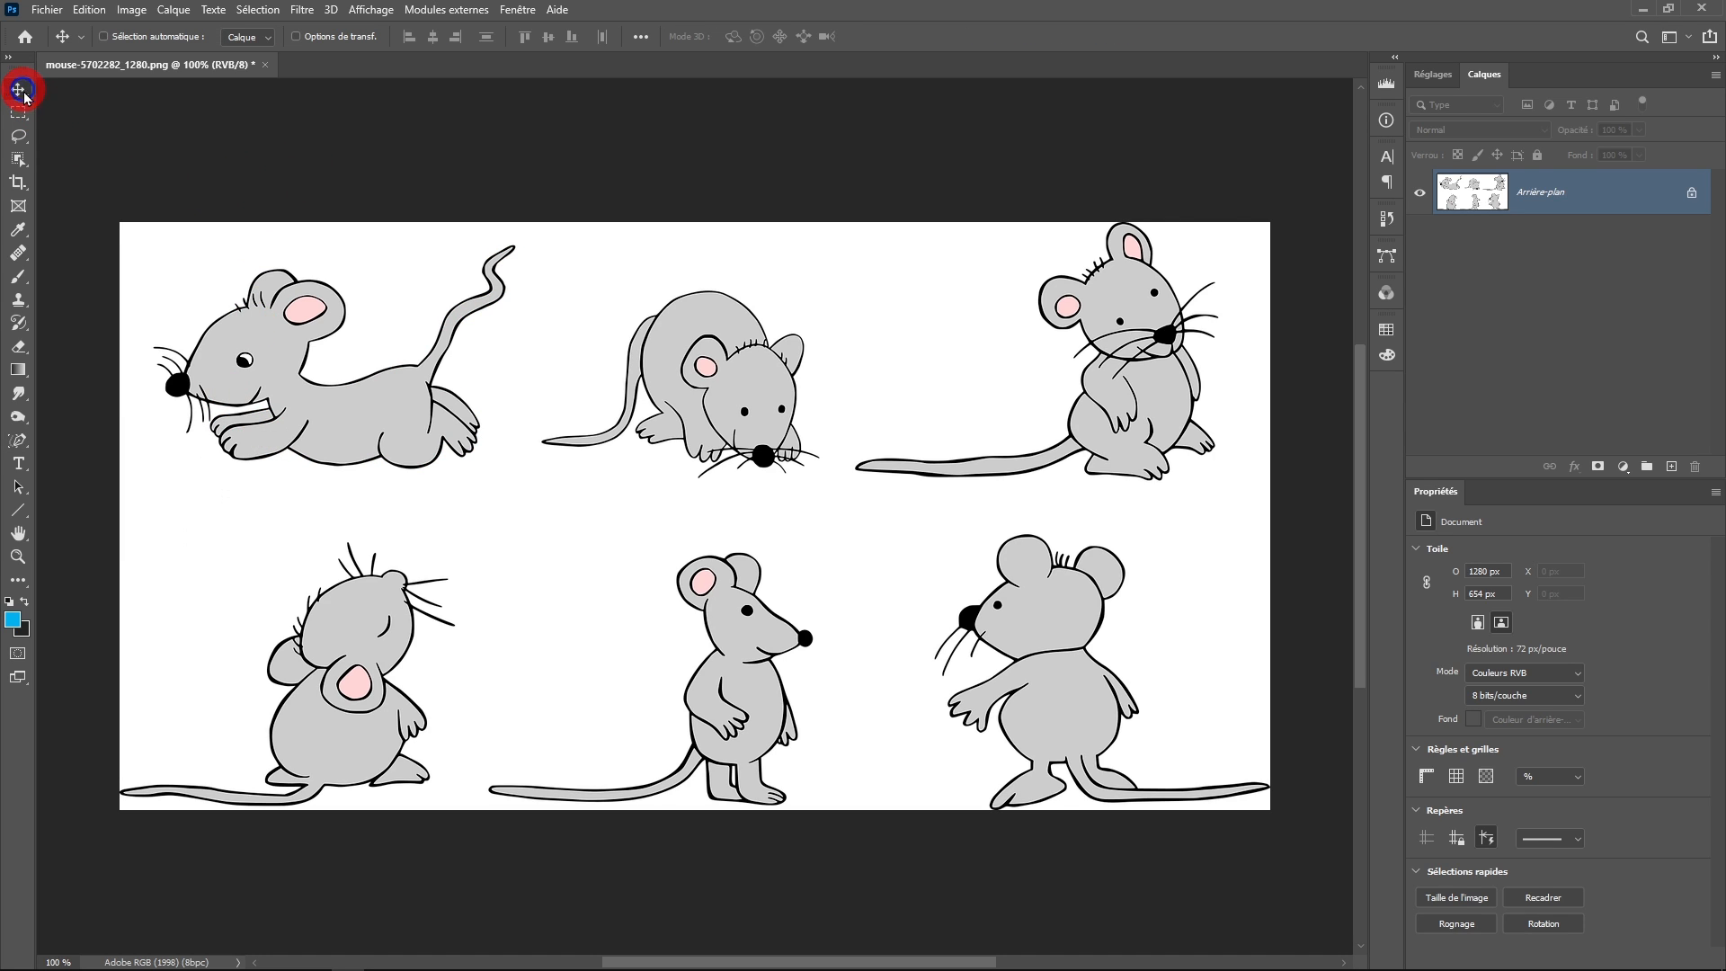
{"action": "key", "text": "i"}
{"action": "key", "text": "ctrl+k"}
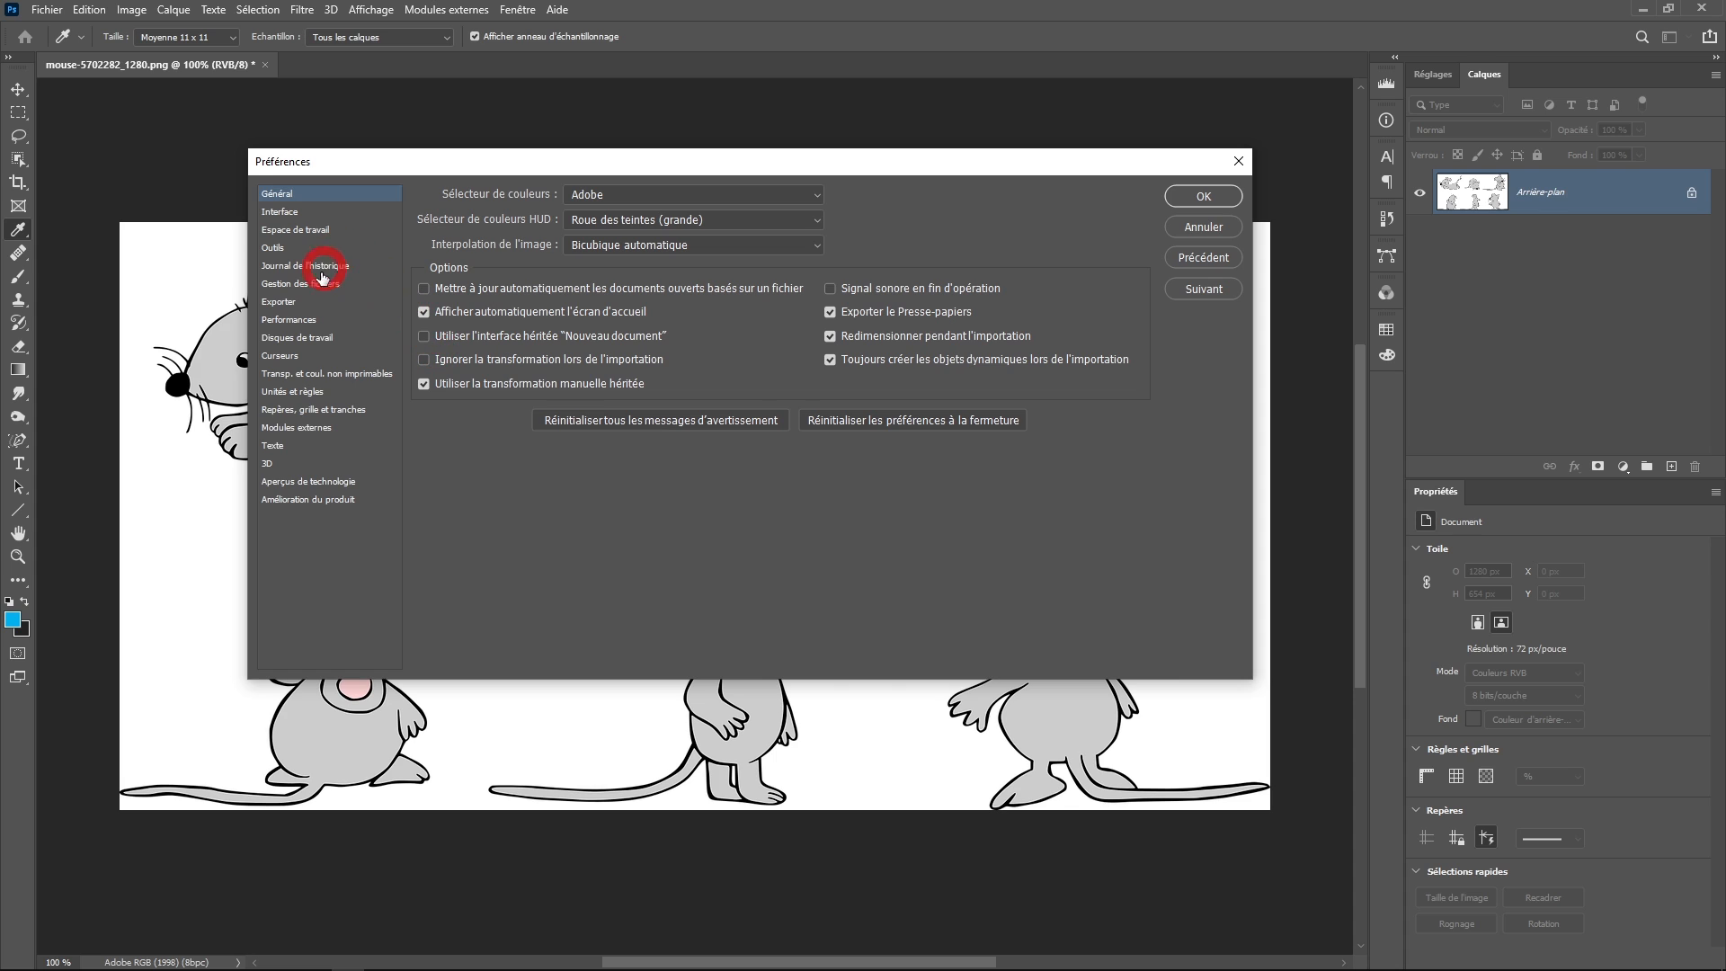
{"action": "left_click", "coordinate": [328, 481]}
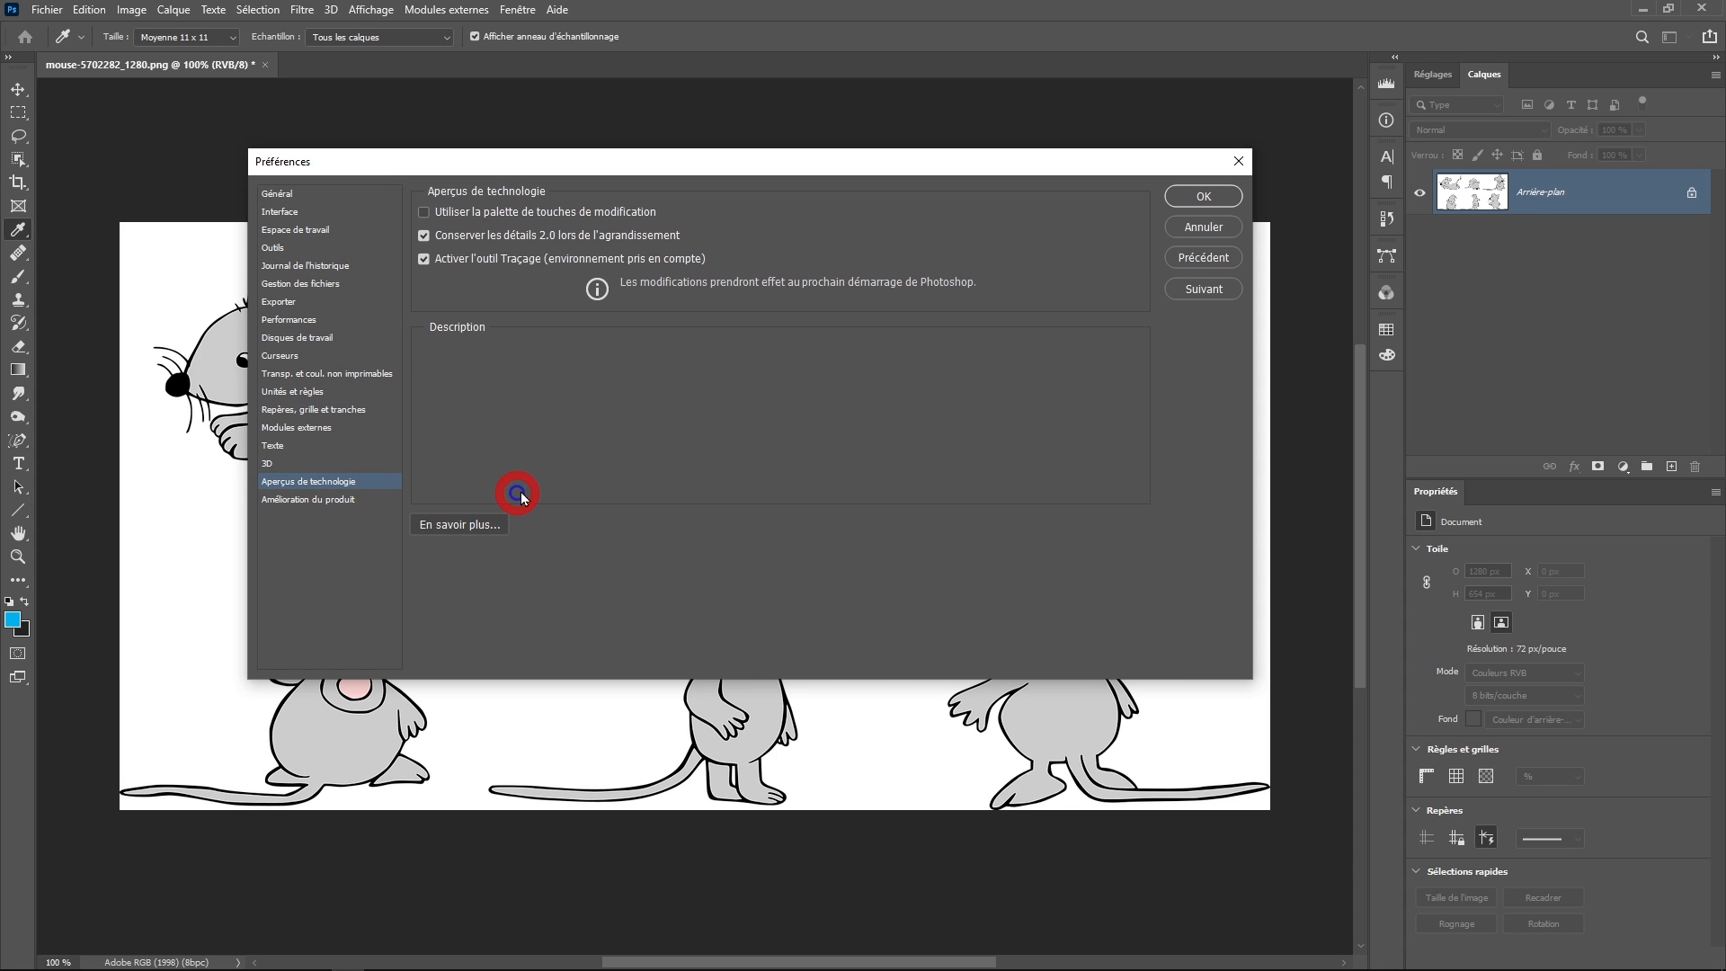
{"action": "left_click", "coordinate": [454, 267]}
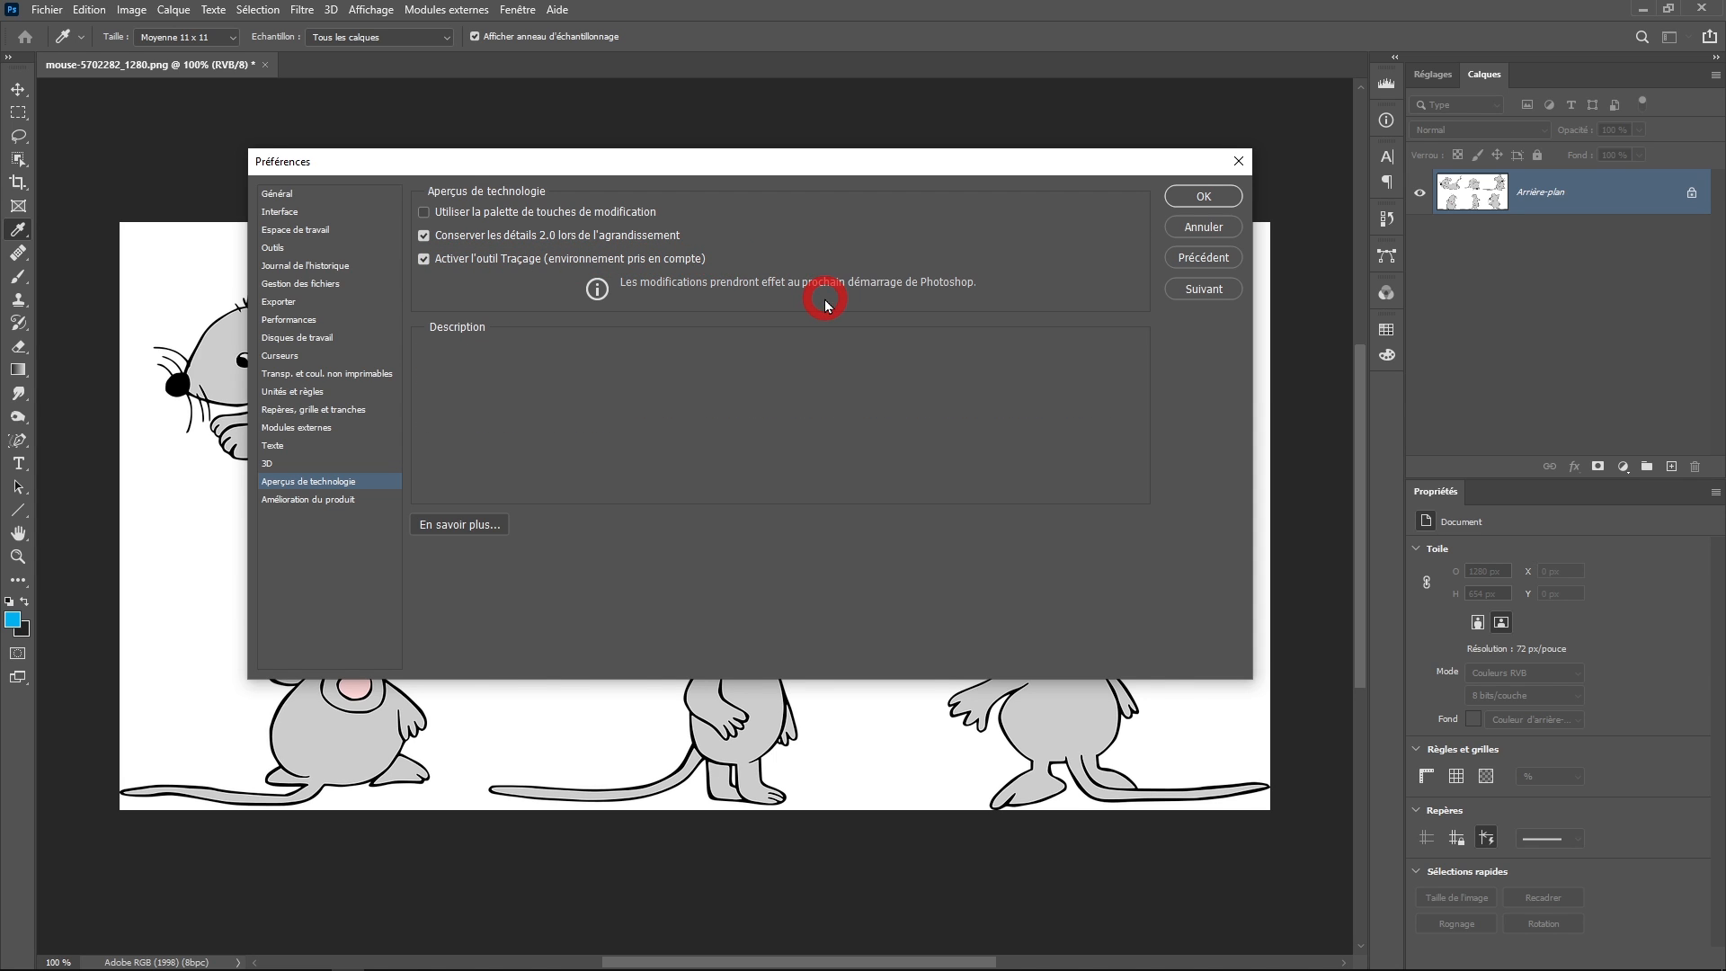
{"action": "left_click", "coordinate": [1203, 196]}
Activate the Content-Aware Tracing tool in Tracé mode with the tracing option set to Simplifié
{"action": "left_click", "coordinate": [21, 443]}
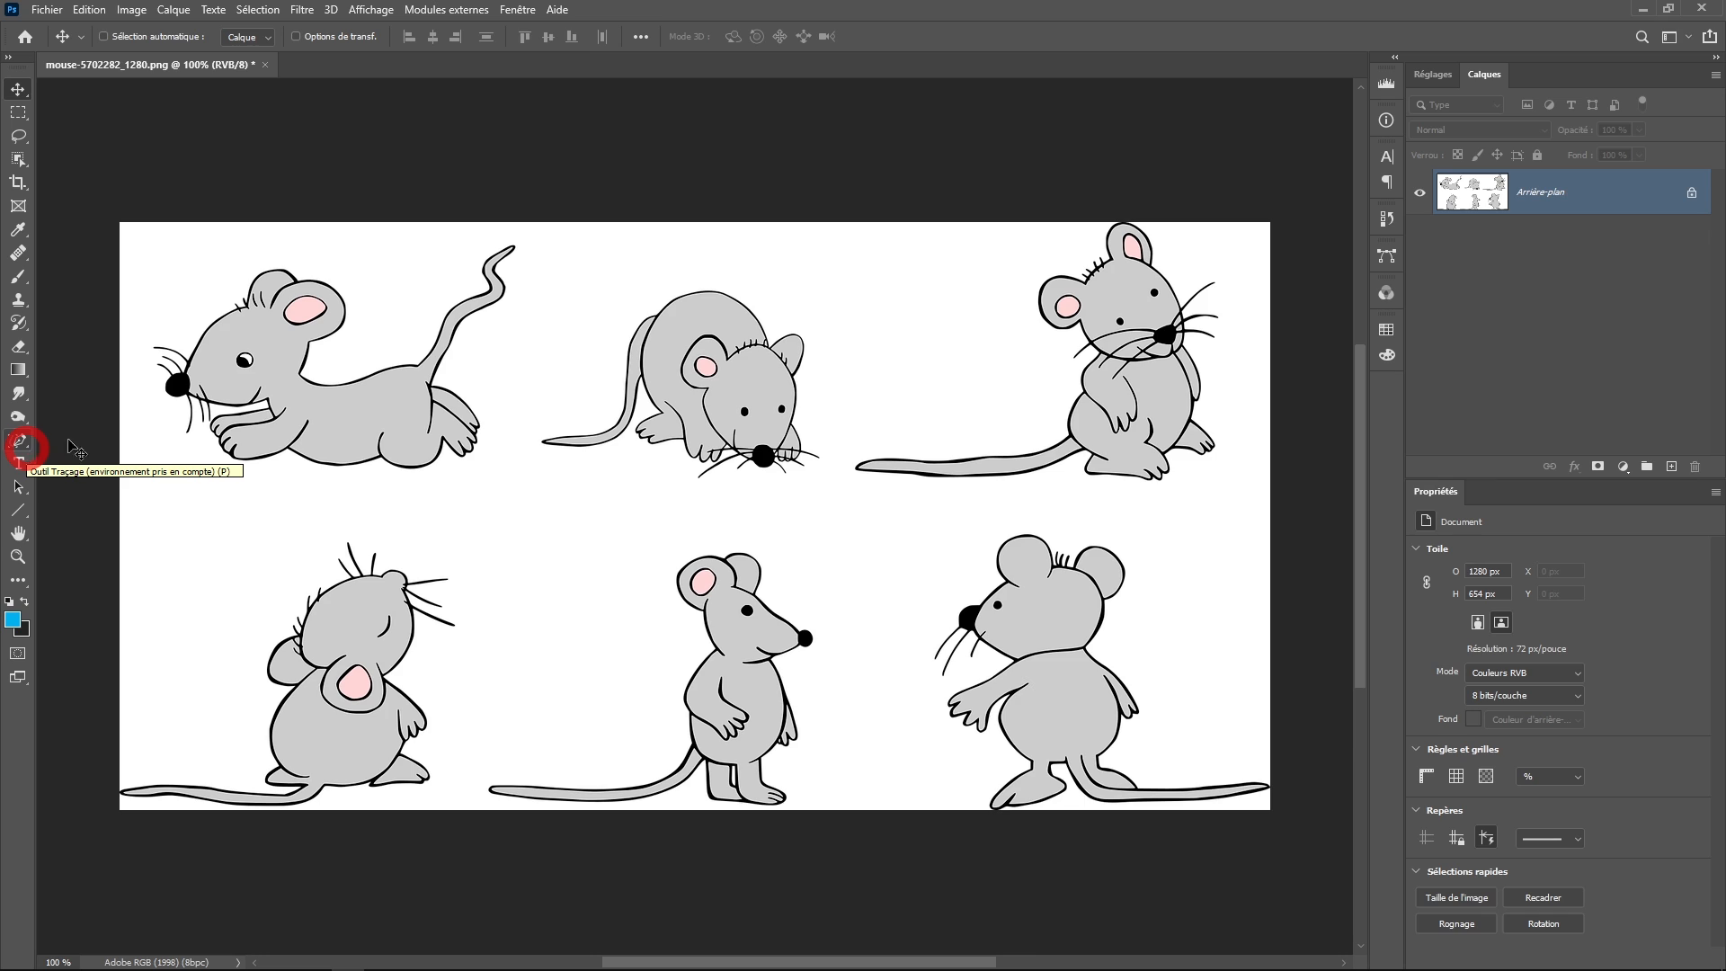
{"action": "left_click", "coordinate": [316, 390]}
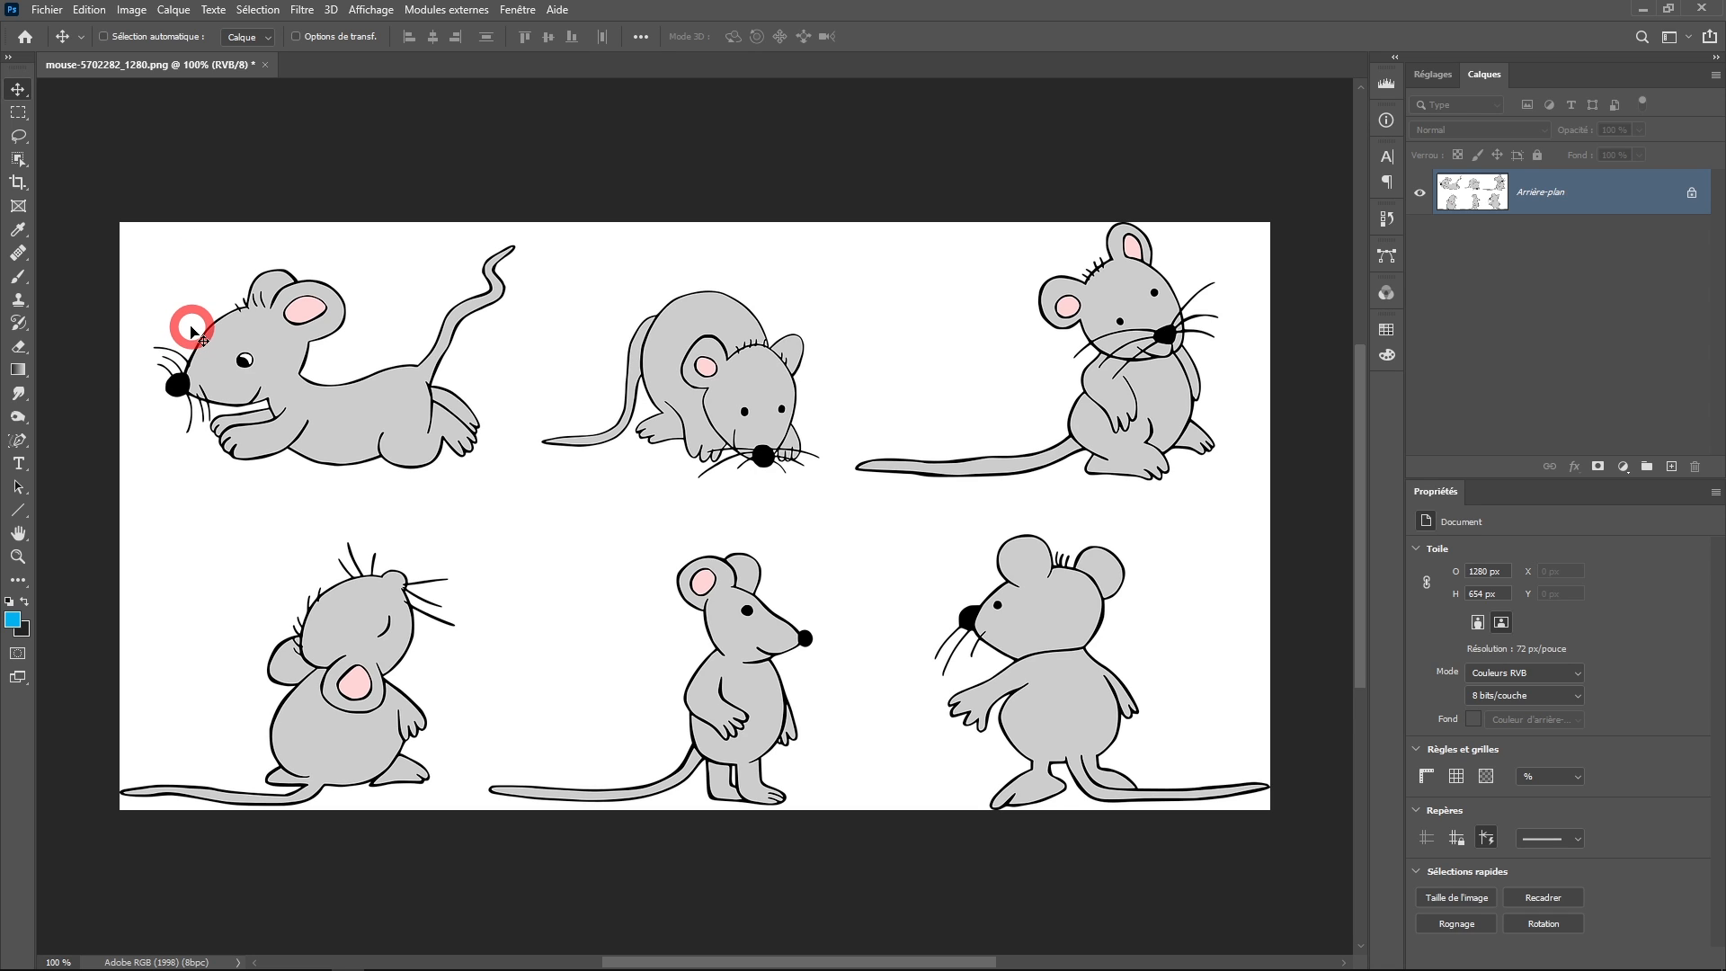
{"action": "left_click", "coordinate": [16, 445]}
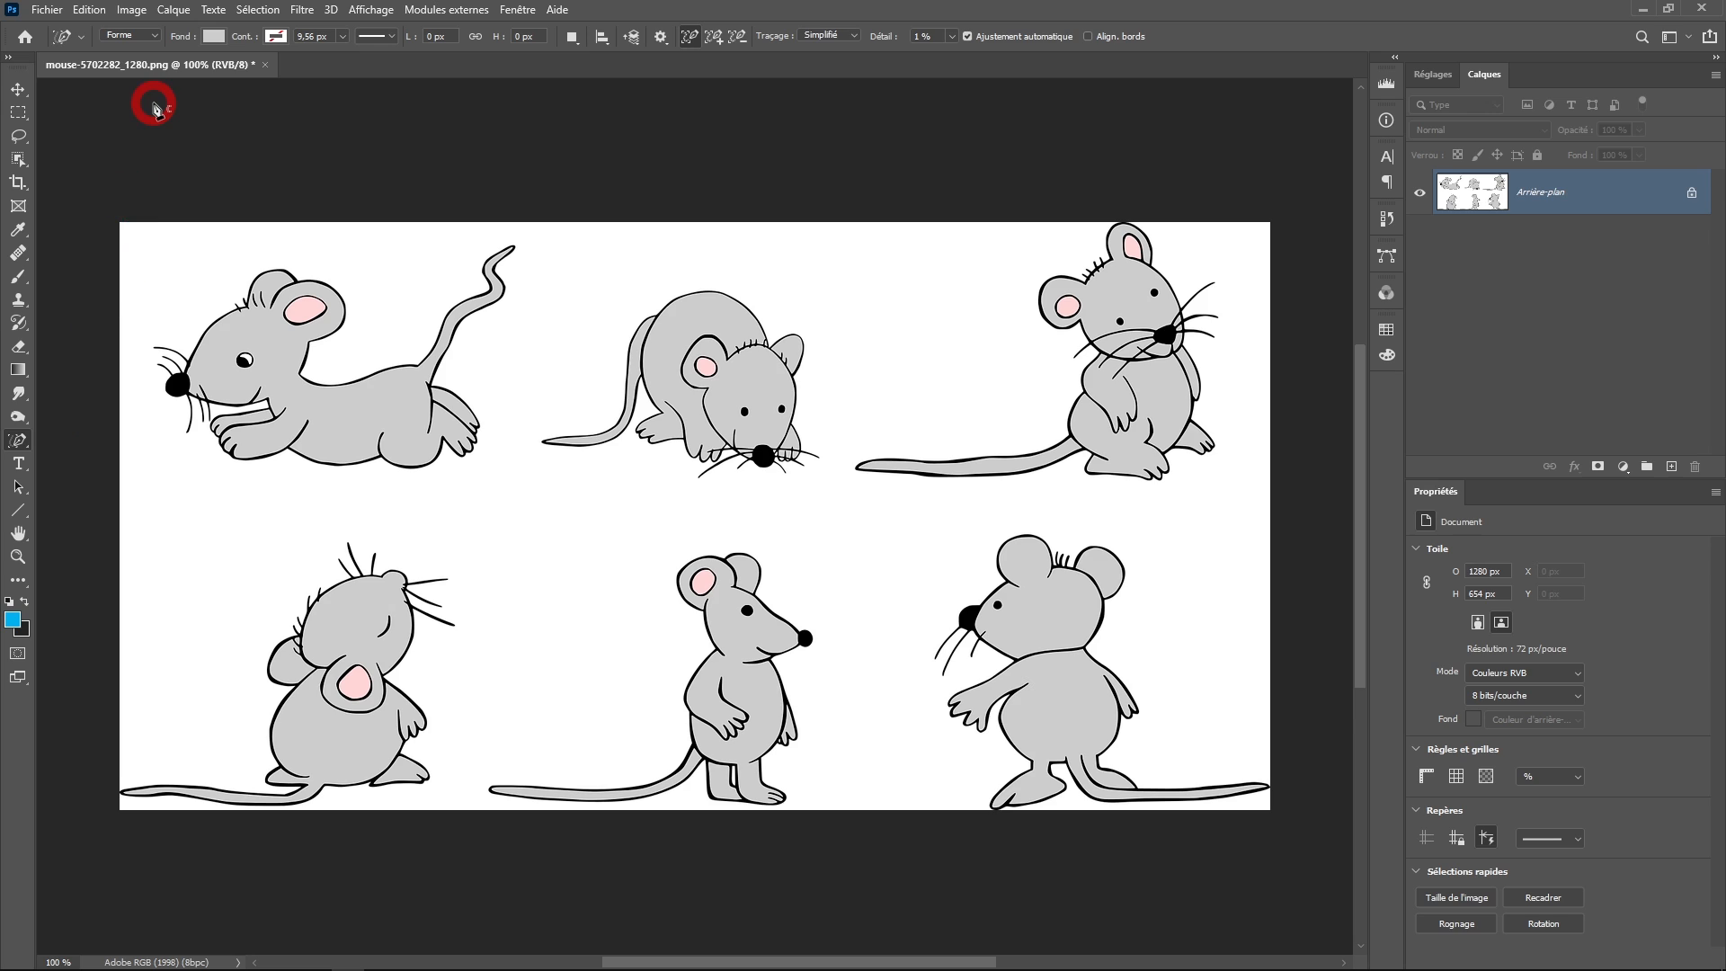
{"action": "left_click", "coordinate": [156, 36]}
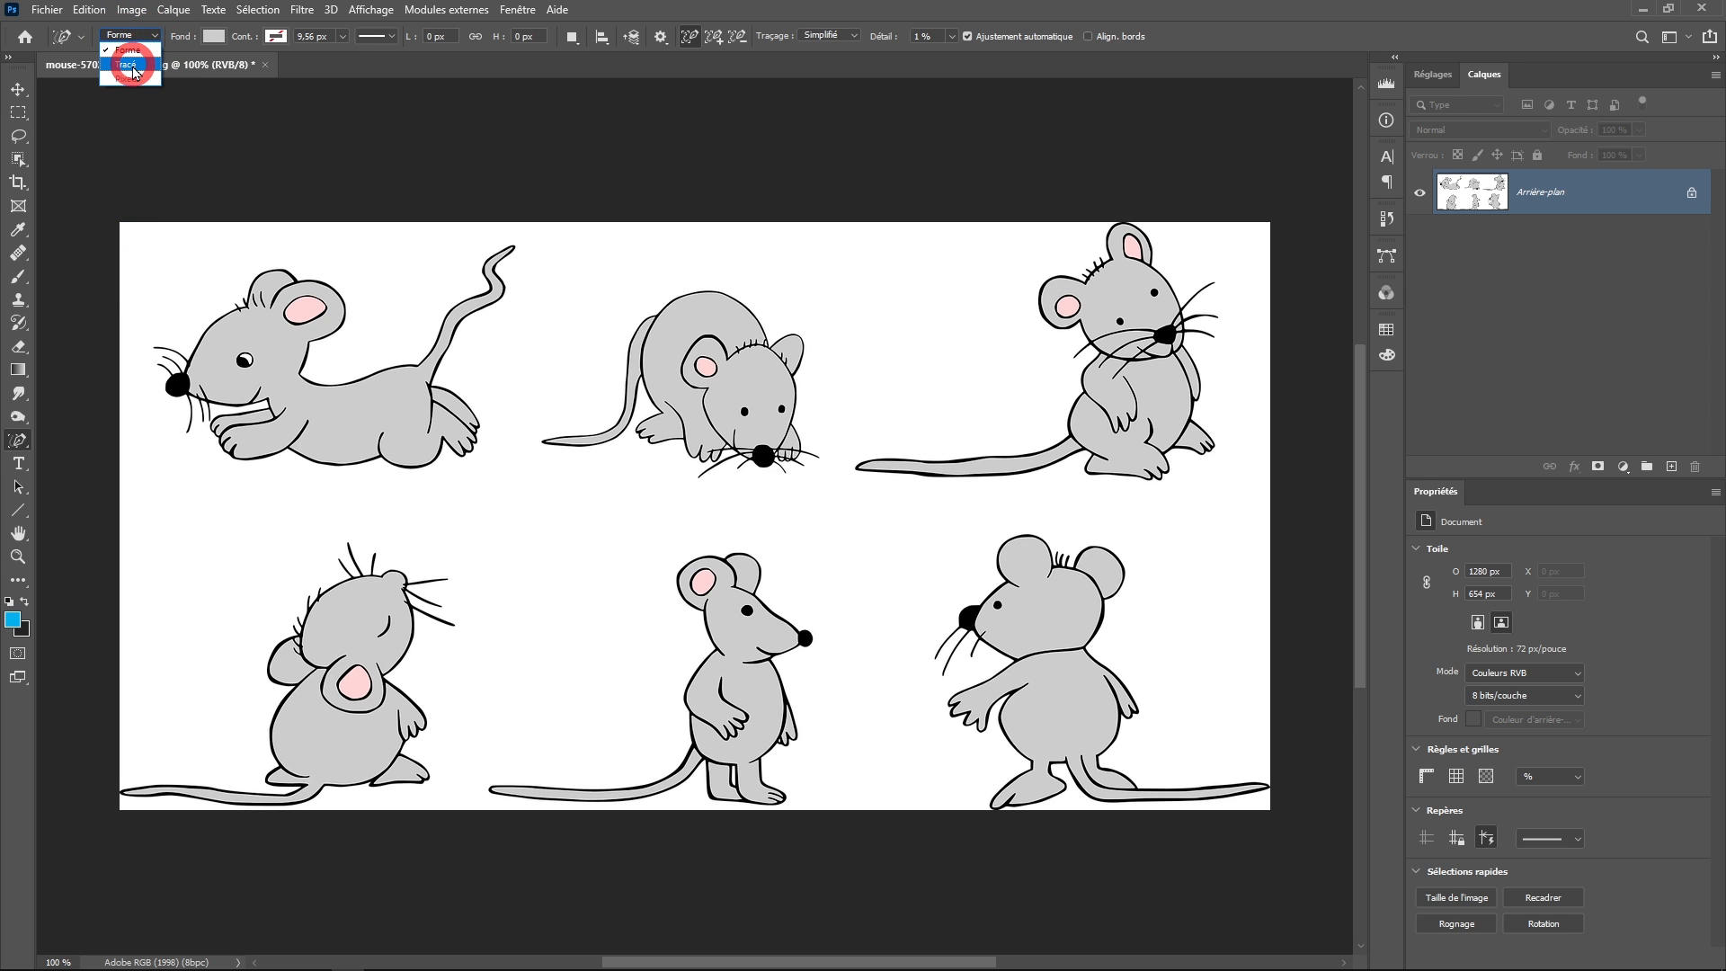
{"action": "left_click", "coordinate": [133, 68]}
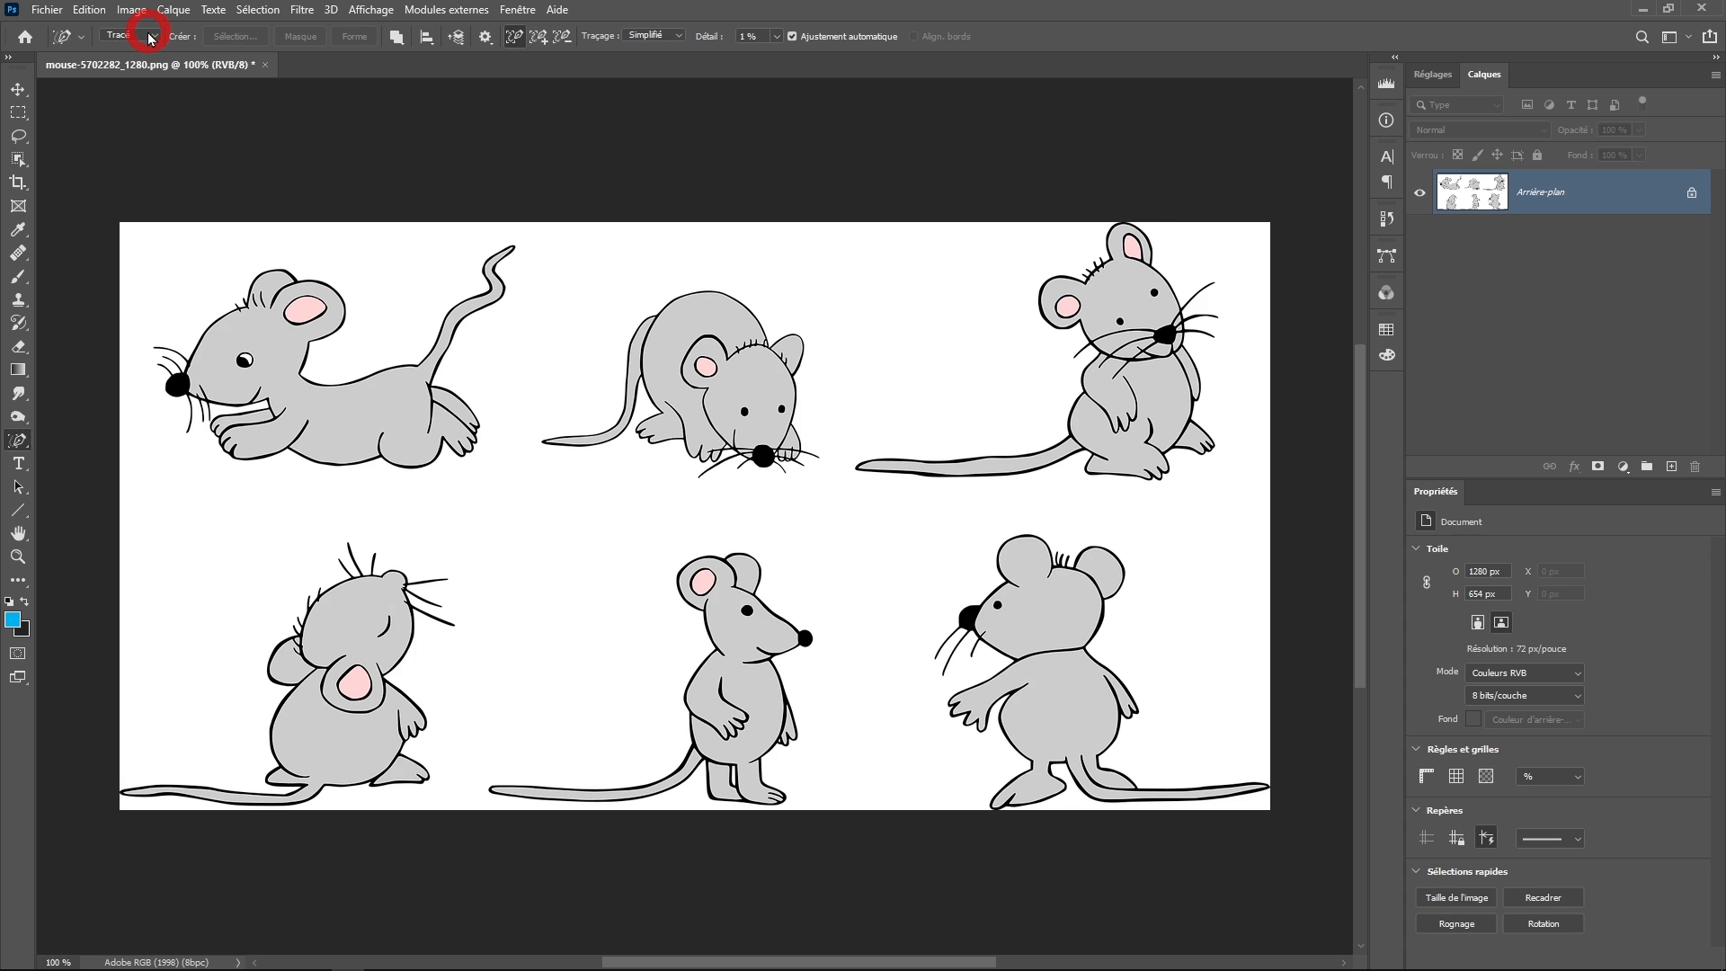
{"action": "left_click", "coordinate": [670, 36]}
{"action": "left_click", "coordinate": [661, 65]}
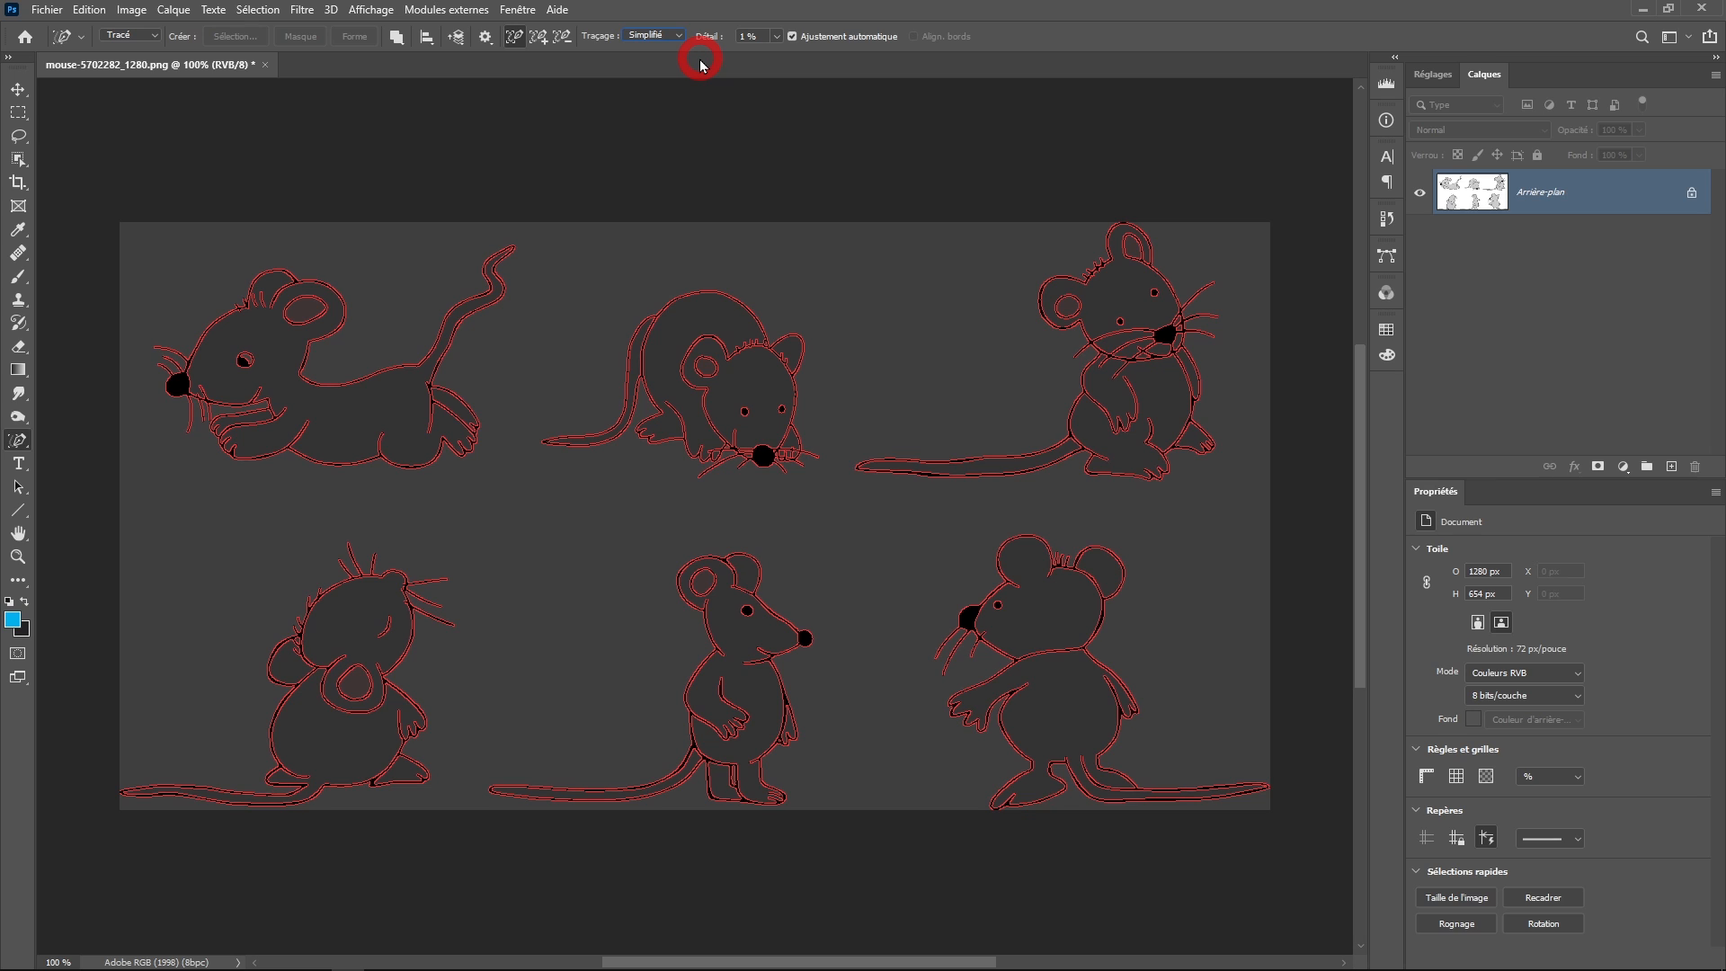
Choose Rouge clair as the display color in the tracing tool's path options
{"action": "left_click", "coordinate": [486, 37]}
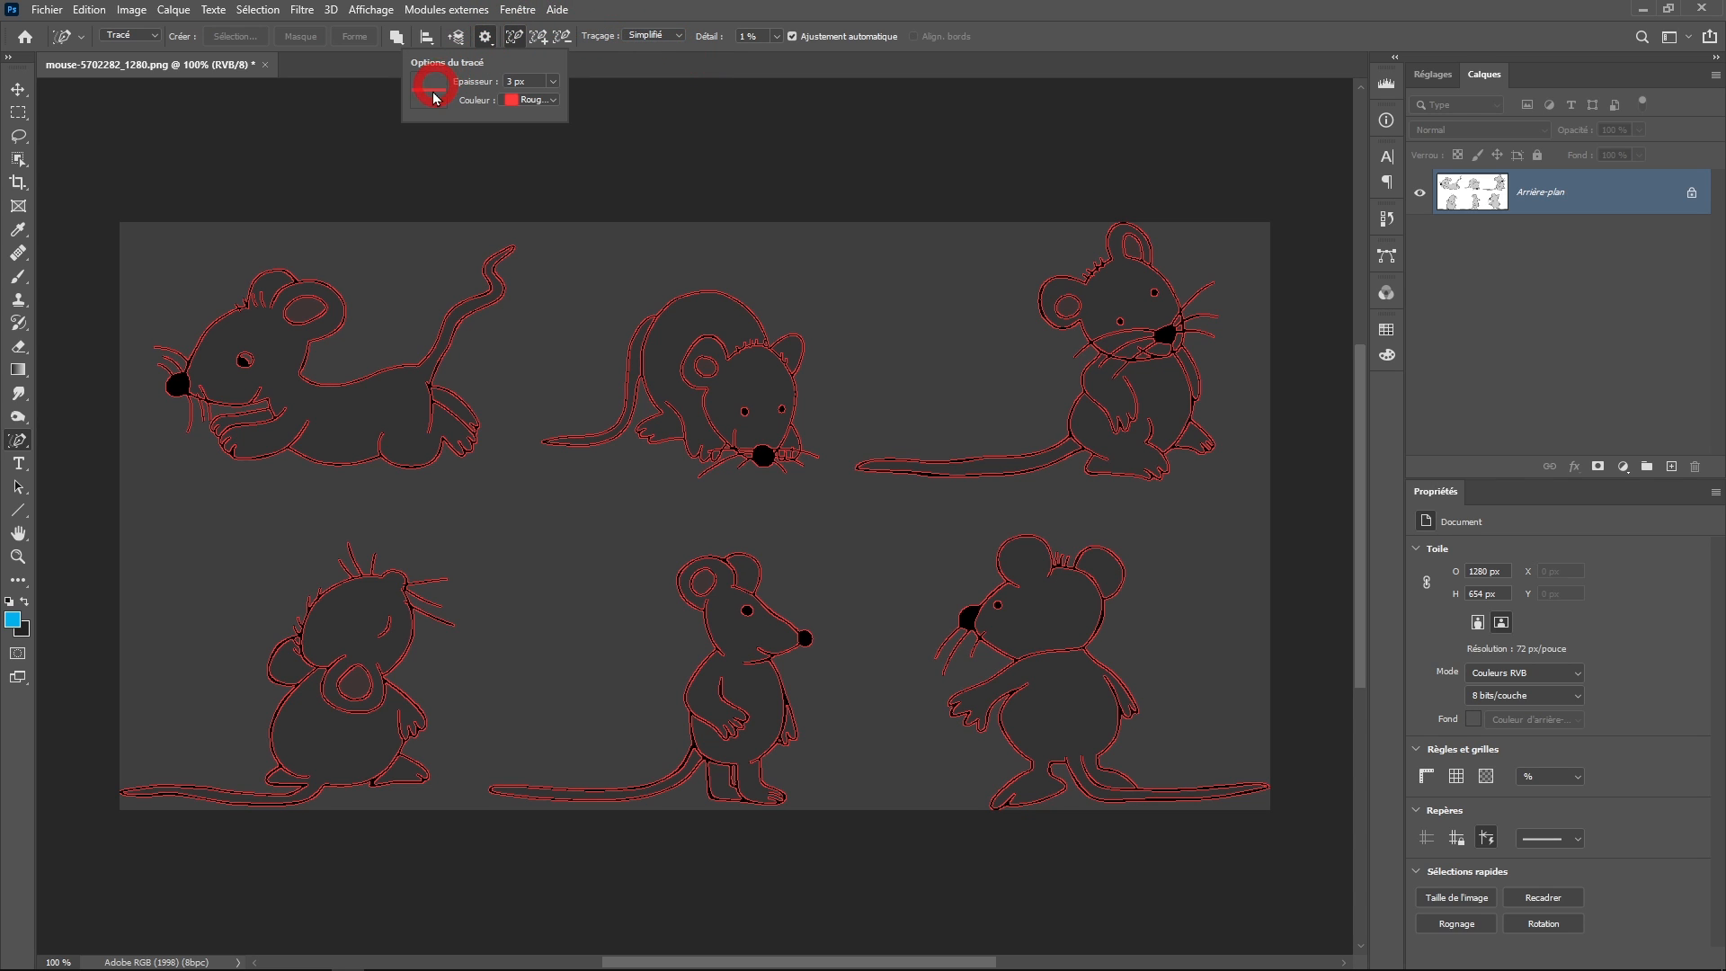
{"action": "left_click", "coordinate": [550, 100]}
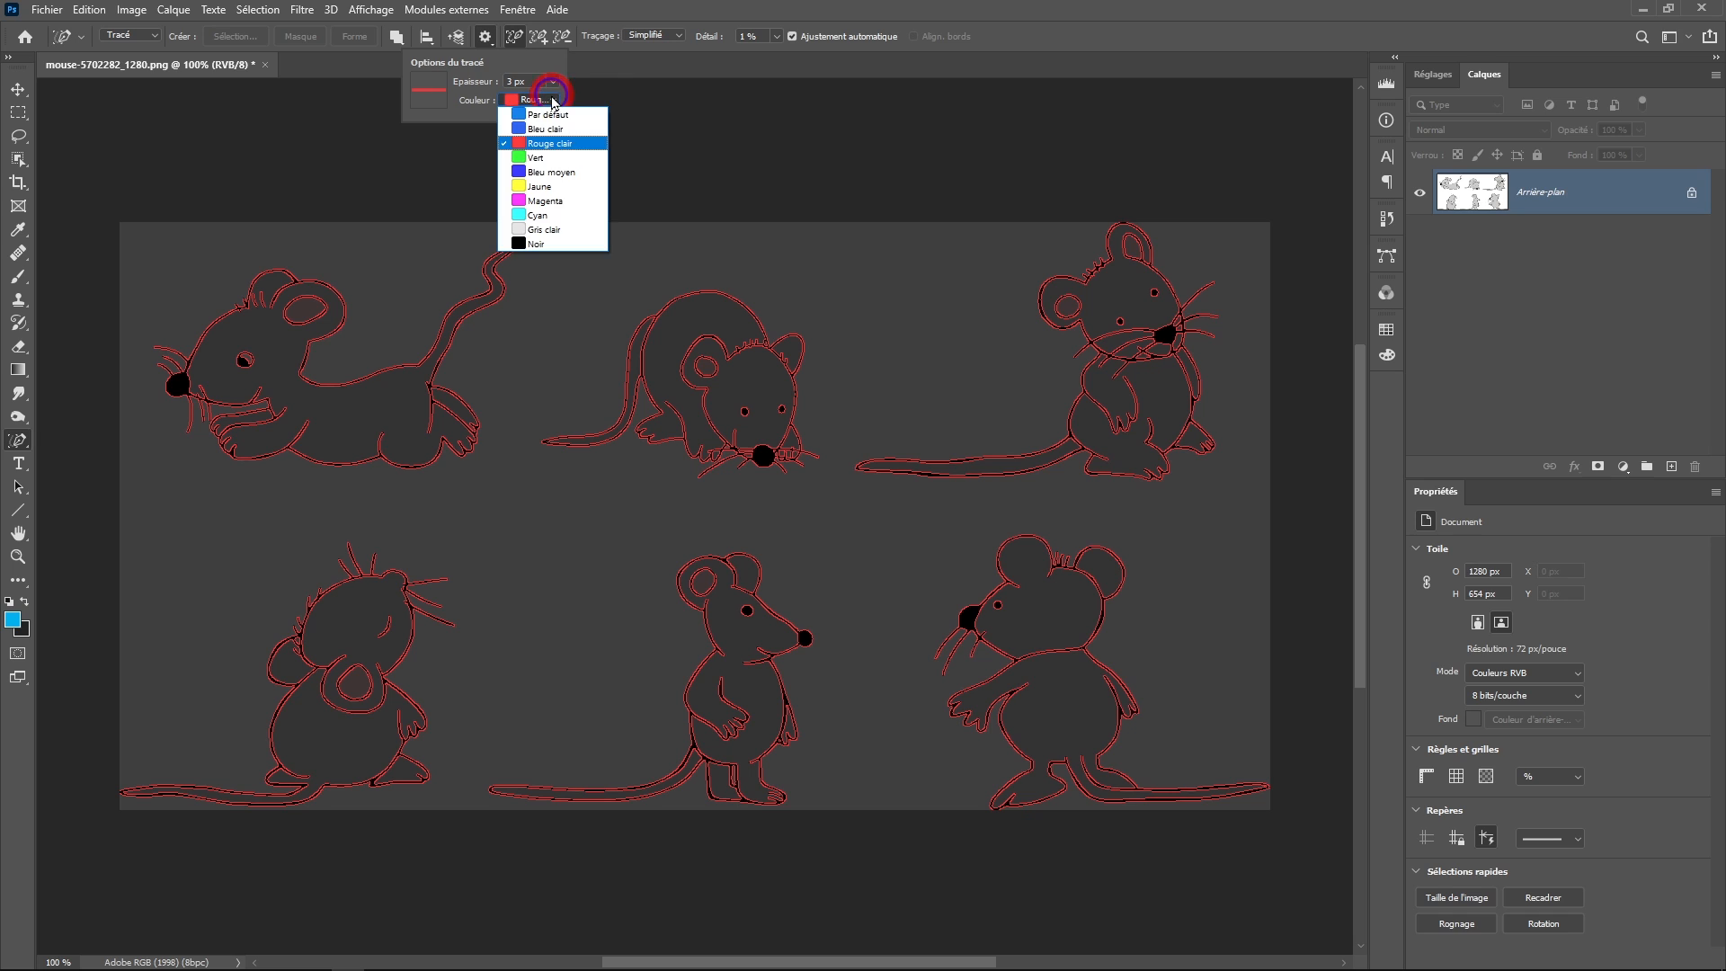
{"action": "left_click", "coordinate": [565, 146]}
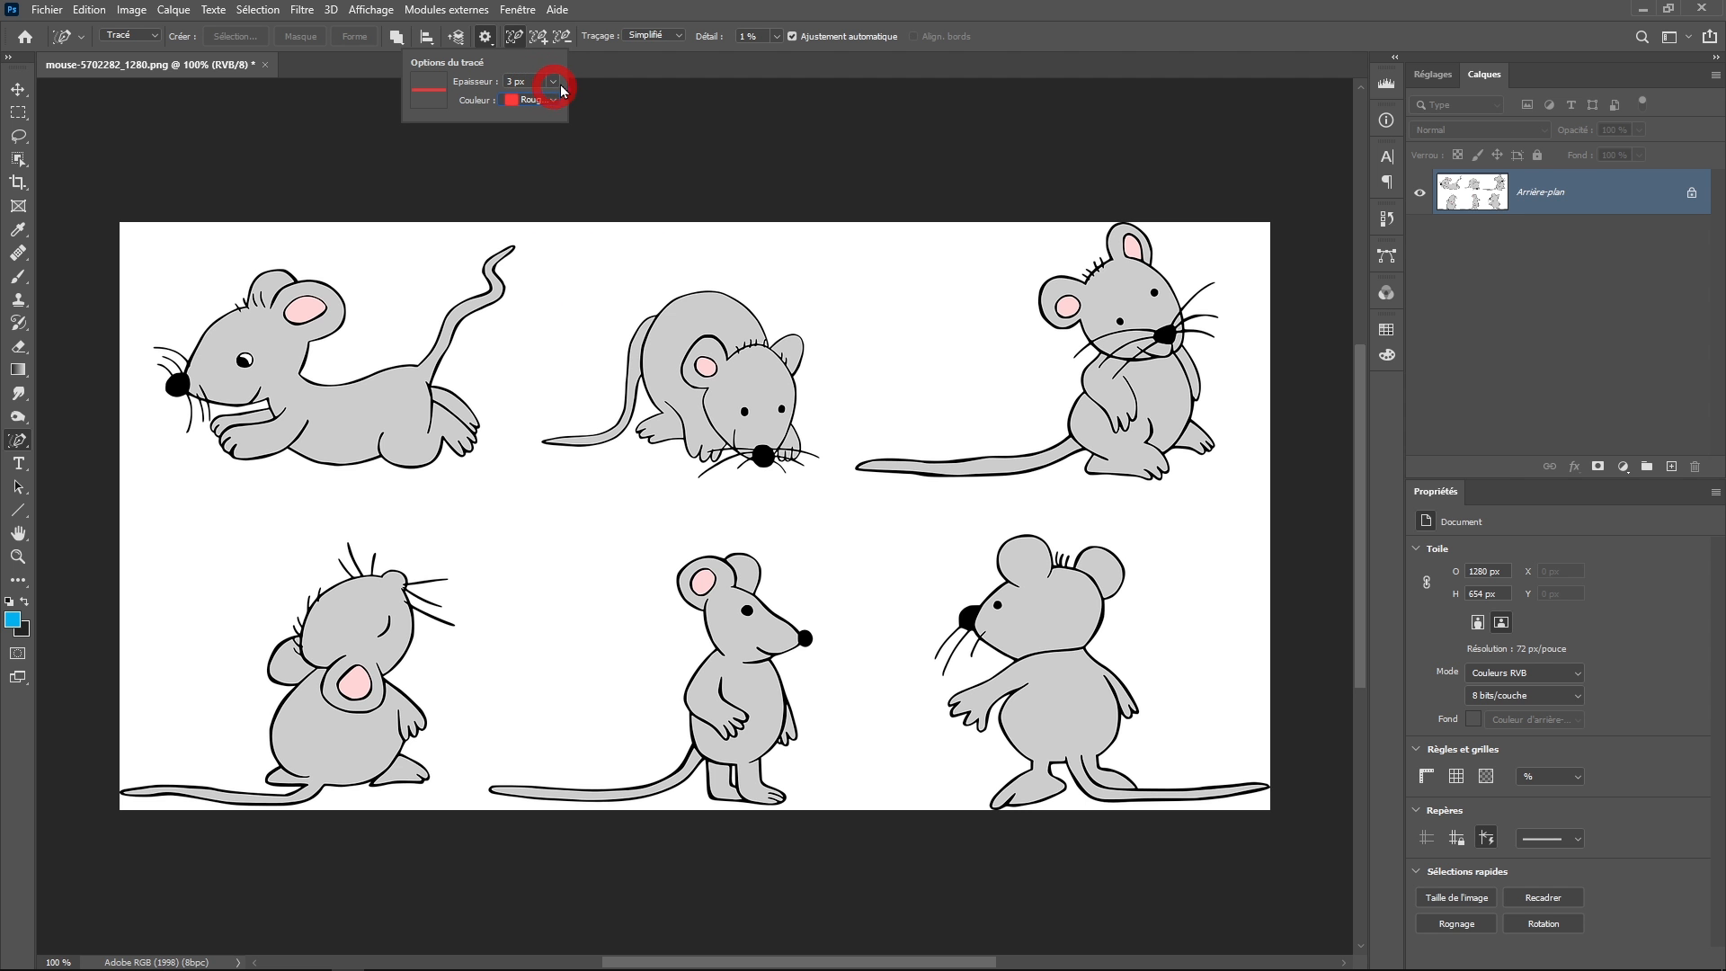
{"action": "left_click", "coordinate": [694, 43]}
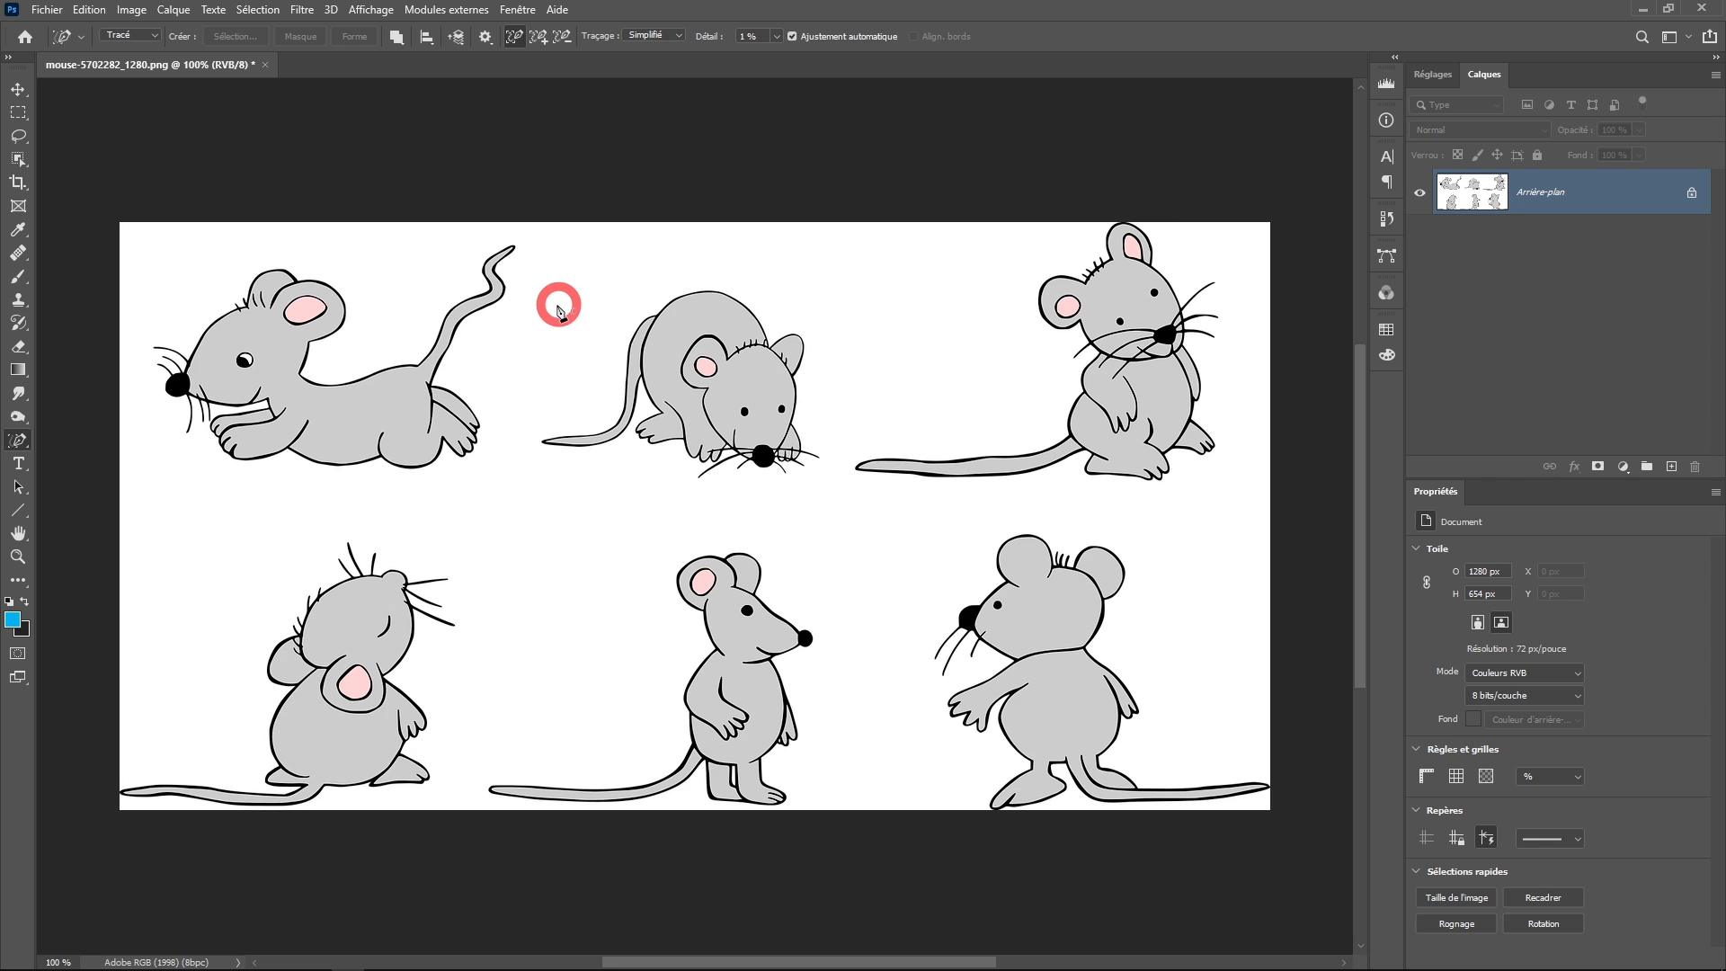
Try tracing a path along the back and tail edge of the running mouse, and delete it
{"action": "left_click", "coordinate": [332, 417], "text": "ctrl"}
{"action": "left_click_drag", "start_coordinate": [332, 392], "coordinate": [721, 573]}
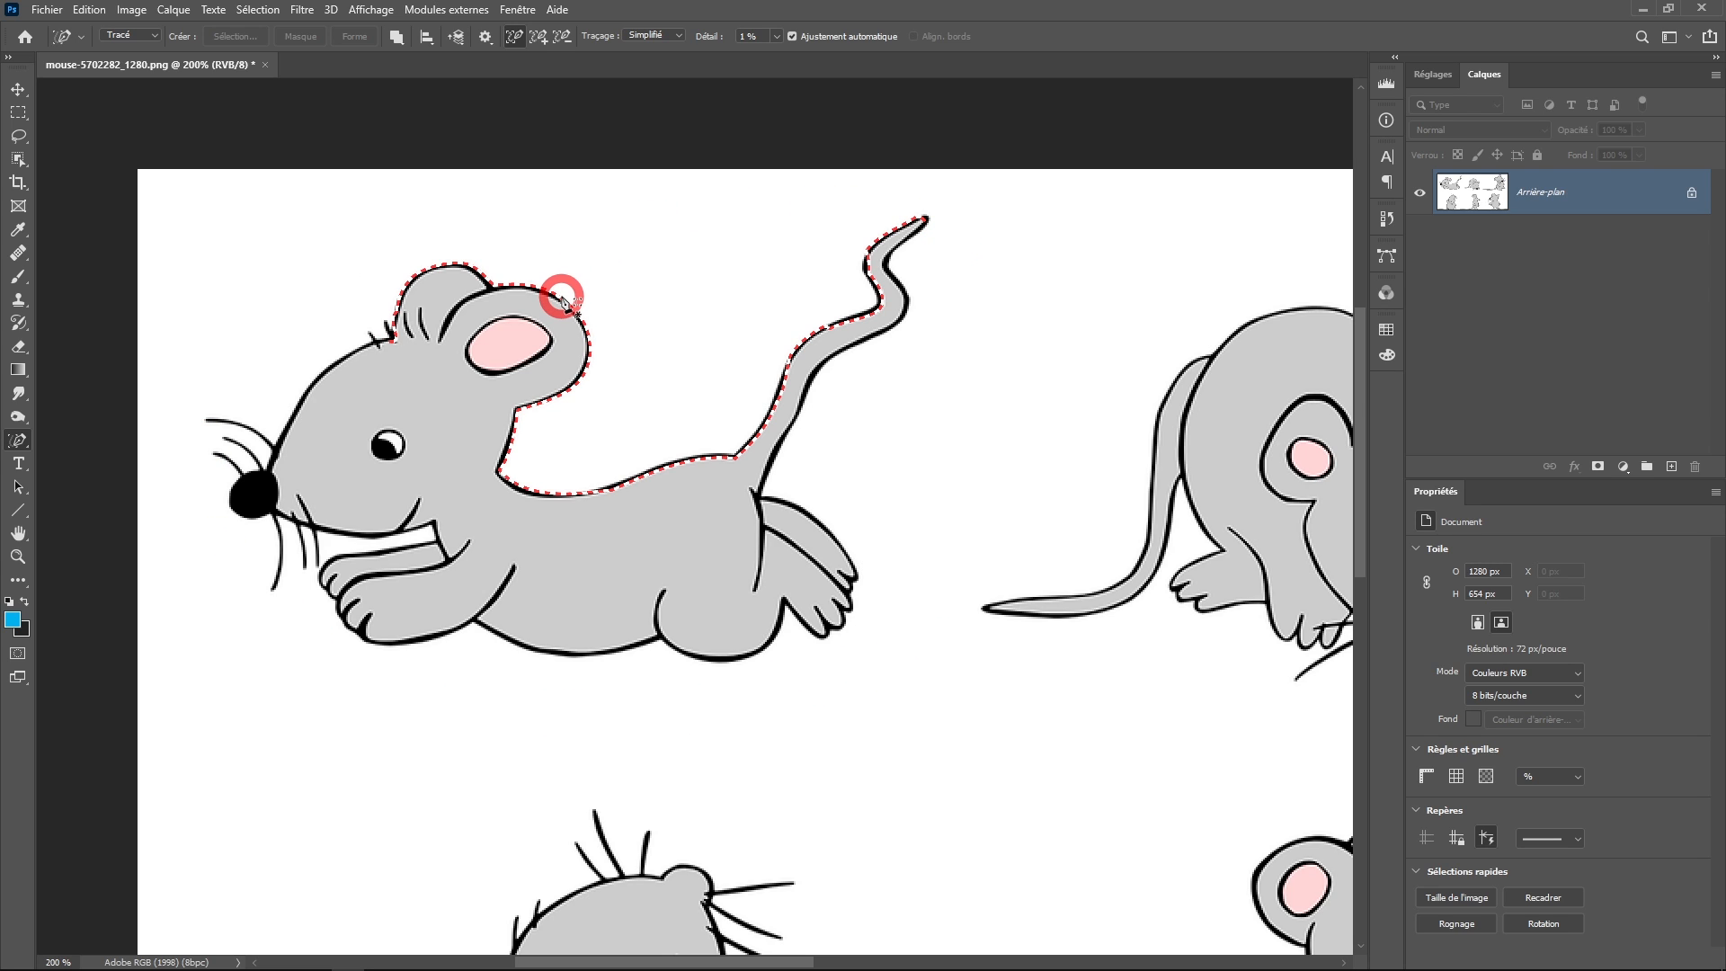
{"action": "left_click", "coordinate": [584, 419], "text": "ctrl"}
{"action": "left_click", "coordinate": [585, 419], "text": "ctrl"}
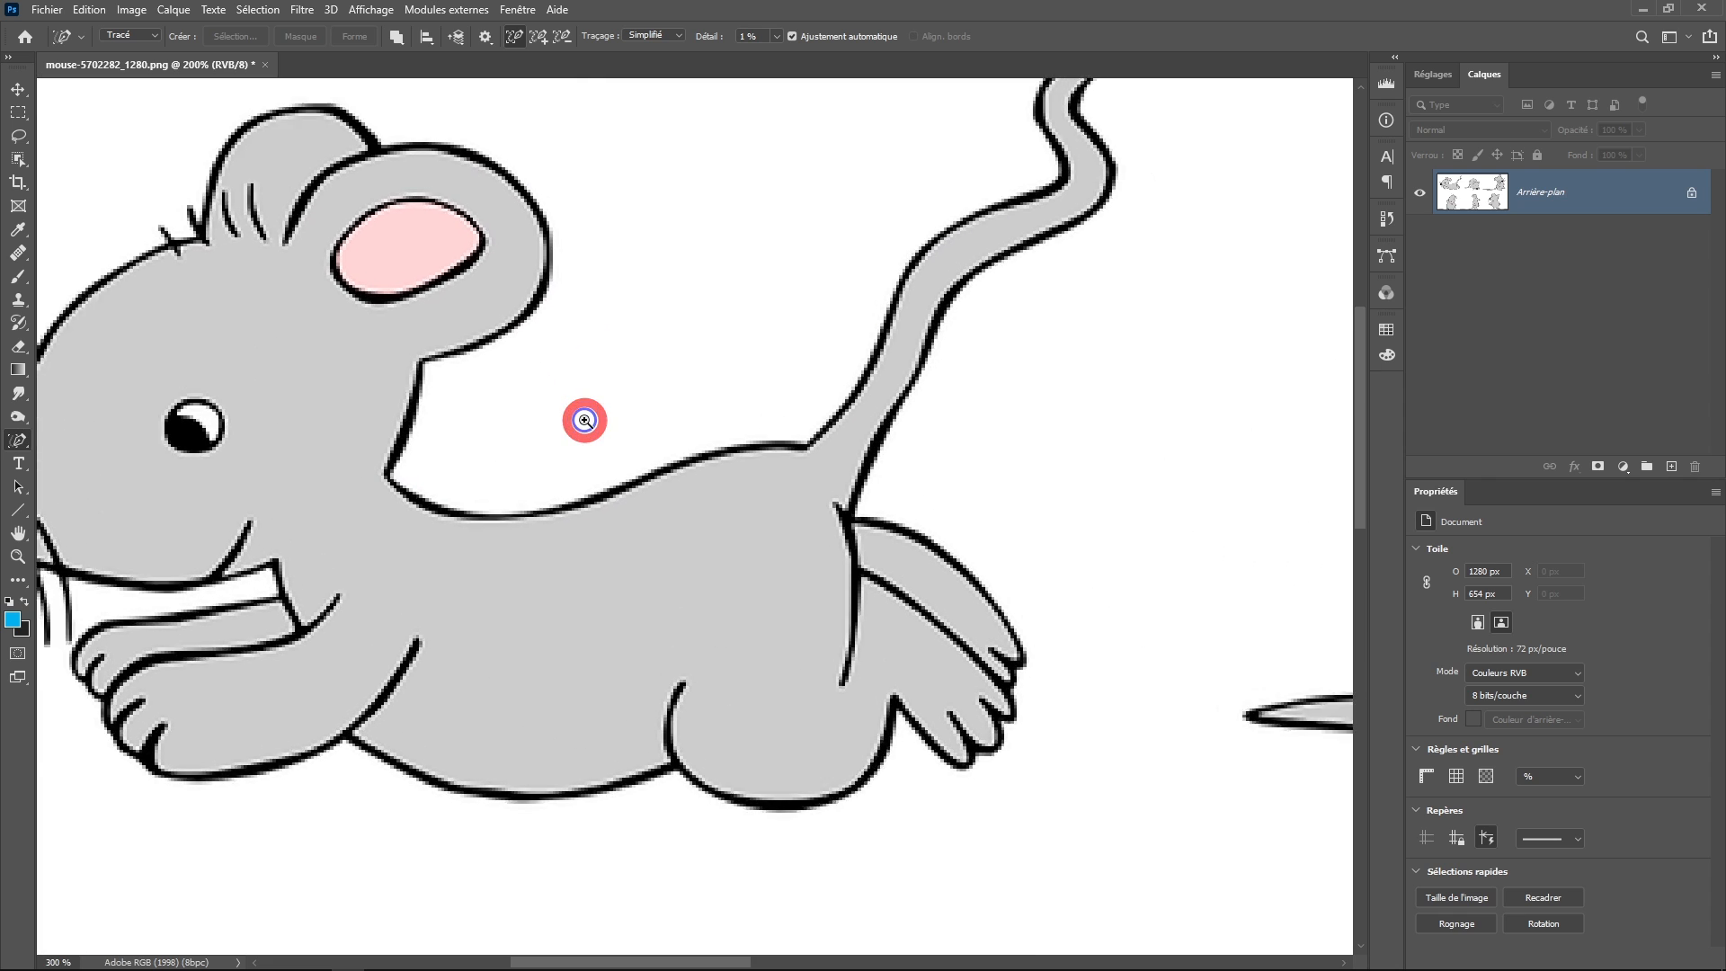
{"action": "left_click", "coordinate": [584, 420], "text": "ctrl"}
{"action": "left_click", "coordinate": [584, 420], "text": "ctrl"}
{"action": "left_click", "coordinate": [584, 420], "text": "ctrl"}
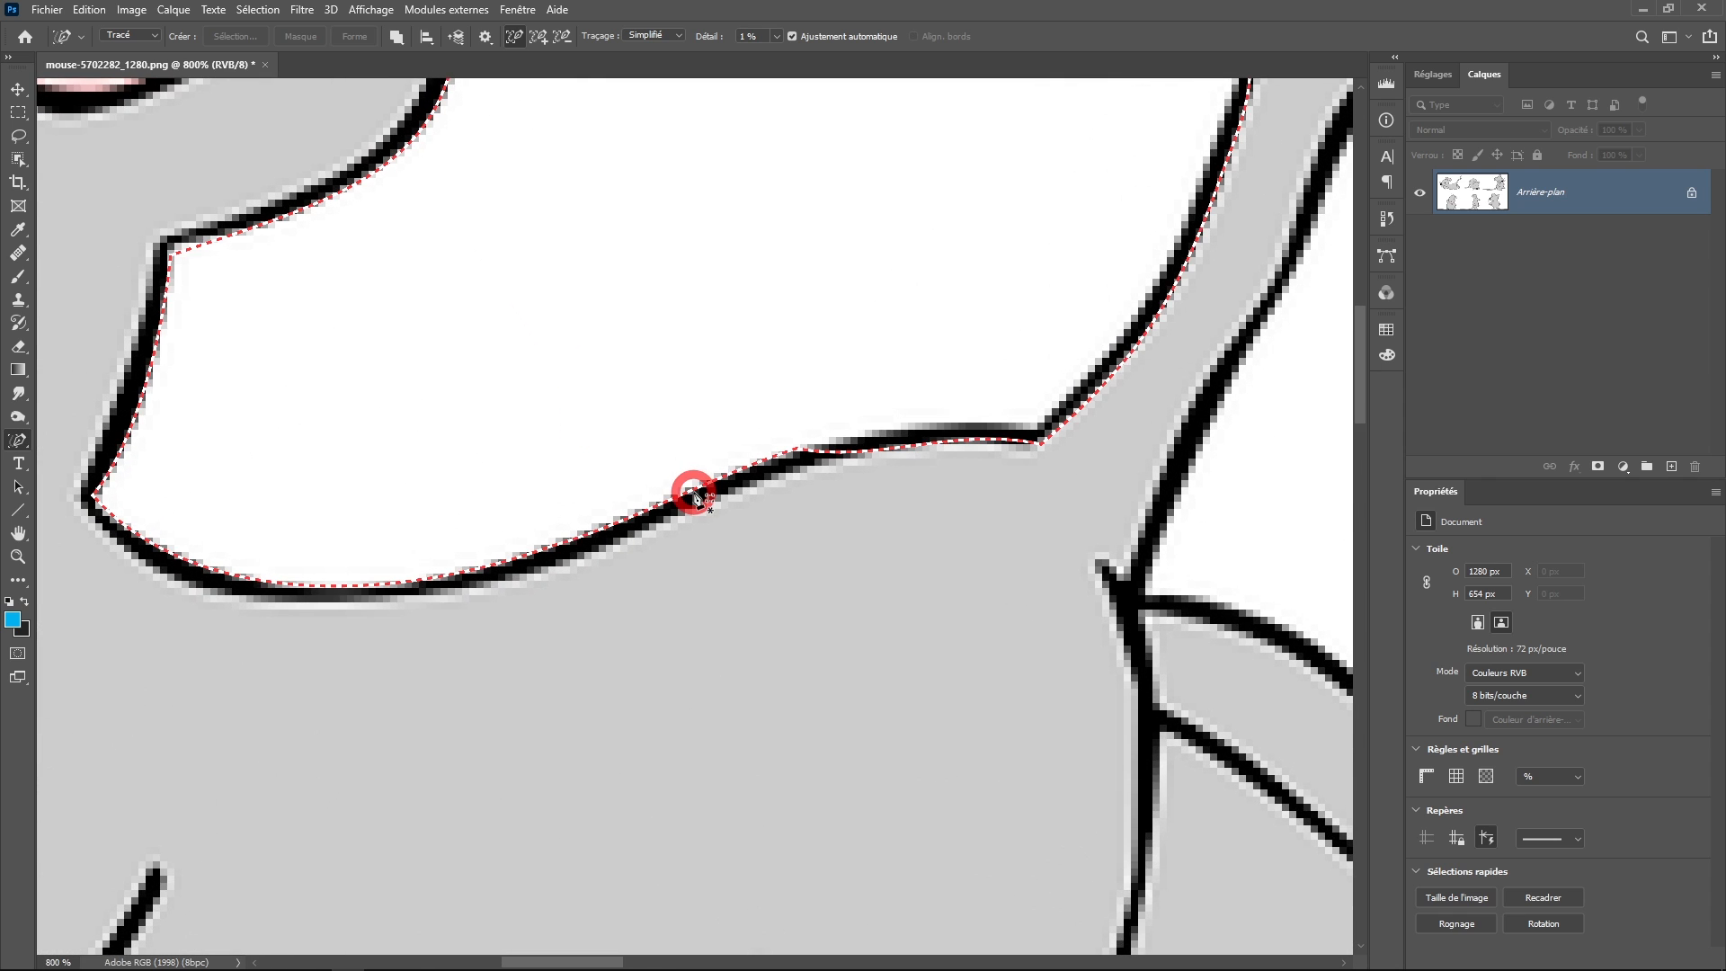
{"action": "left_click_drag", "start_coordinate": [925, 566], "coordinate": [570, 685]}
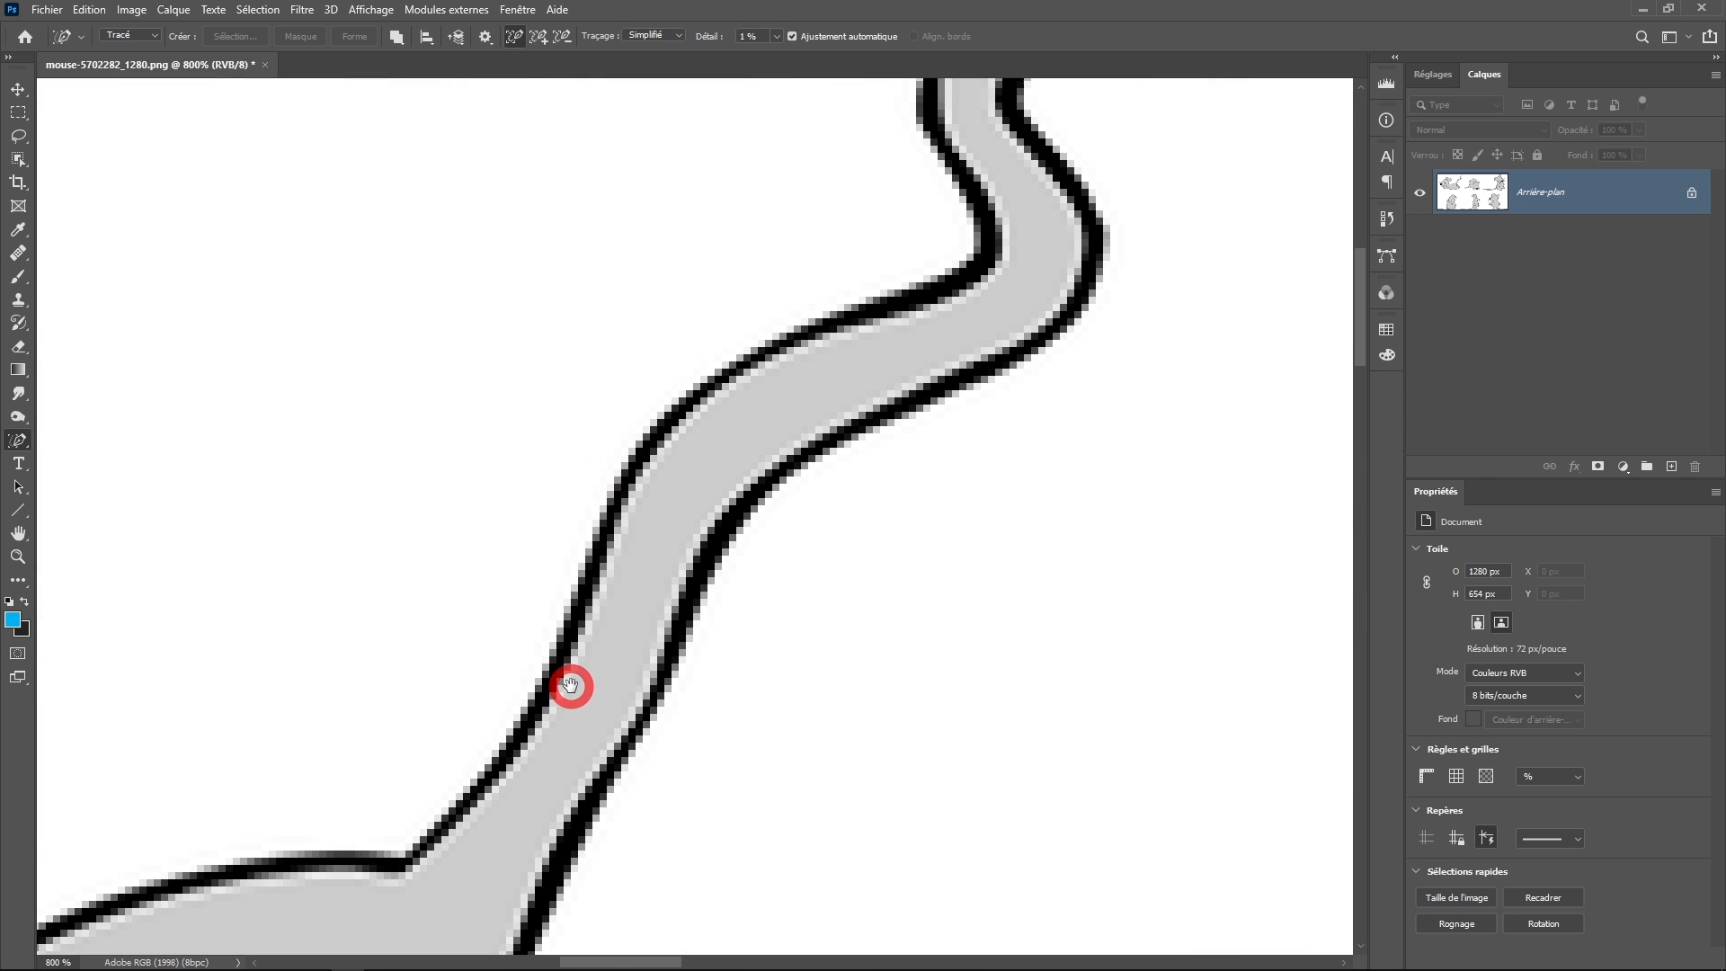
{"action": "left_click", "coordinate": [647, 433]}
{"action": "left_click", "coordinate": [814, 504], "text": "alt"}
{"action": "left_click", "coordinate": [814, 504], "text": "alt"}
{"action": "left_click", "coordinate": [813, 504], "text": "alt"}
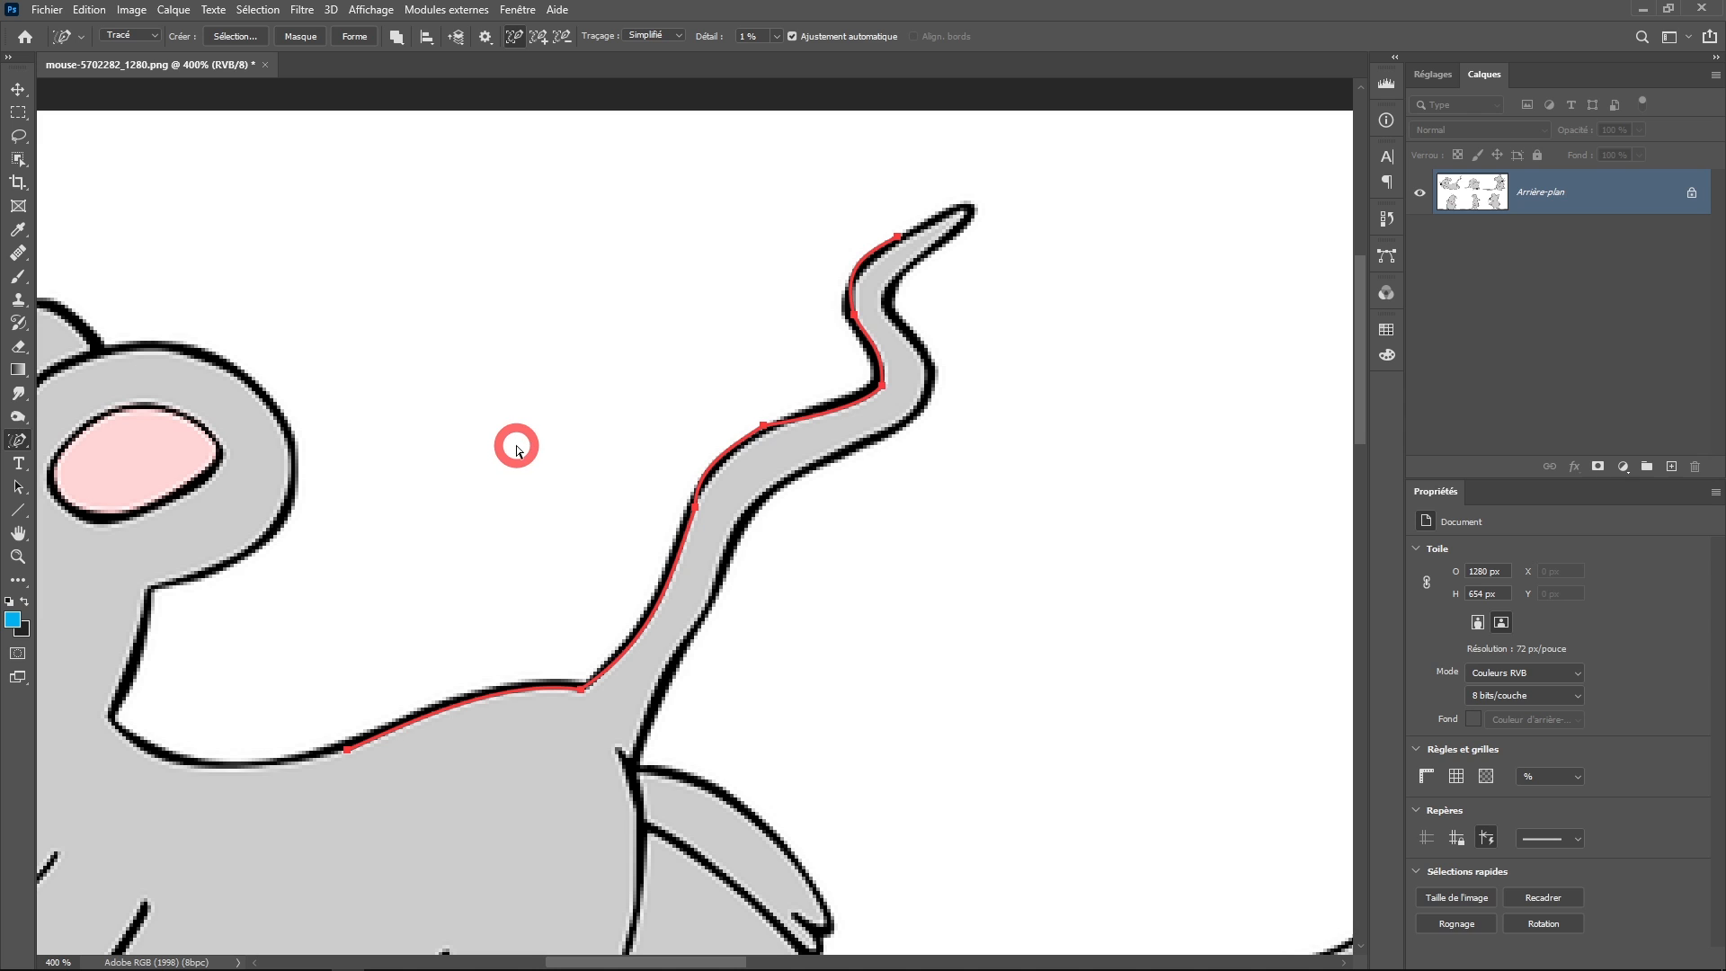
{"action": "key", "text": "Delete"}
Try tracing the running mouse's upper contour from the ears to the tail tip, and delete the path
{"action": "left_click", "coordinate": [532, 474], "text": "alt"}
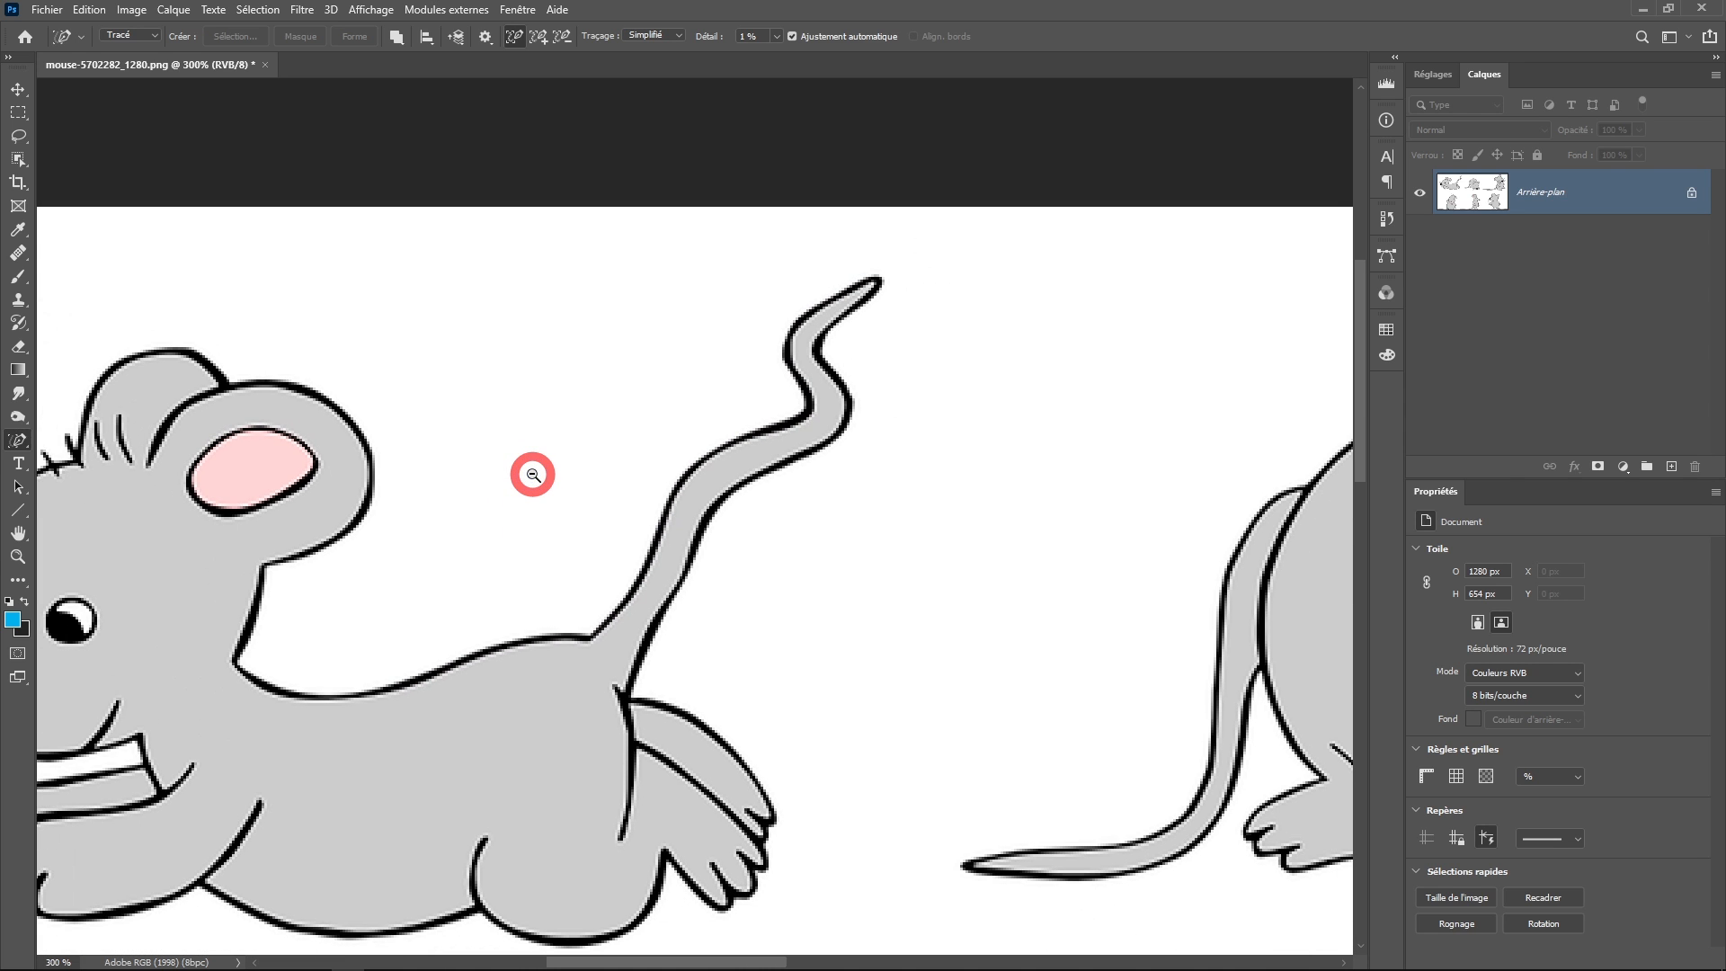
{"action": "left_click", "coordinate": [532, 474], "text": "alt"}
{"action": "left_click_drag", "start_coordinate": [532, 472], "coordinate": [609, 454]}
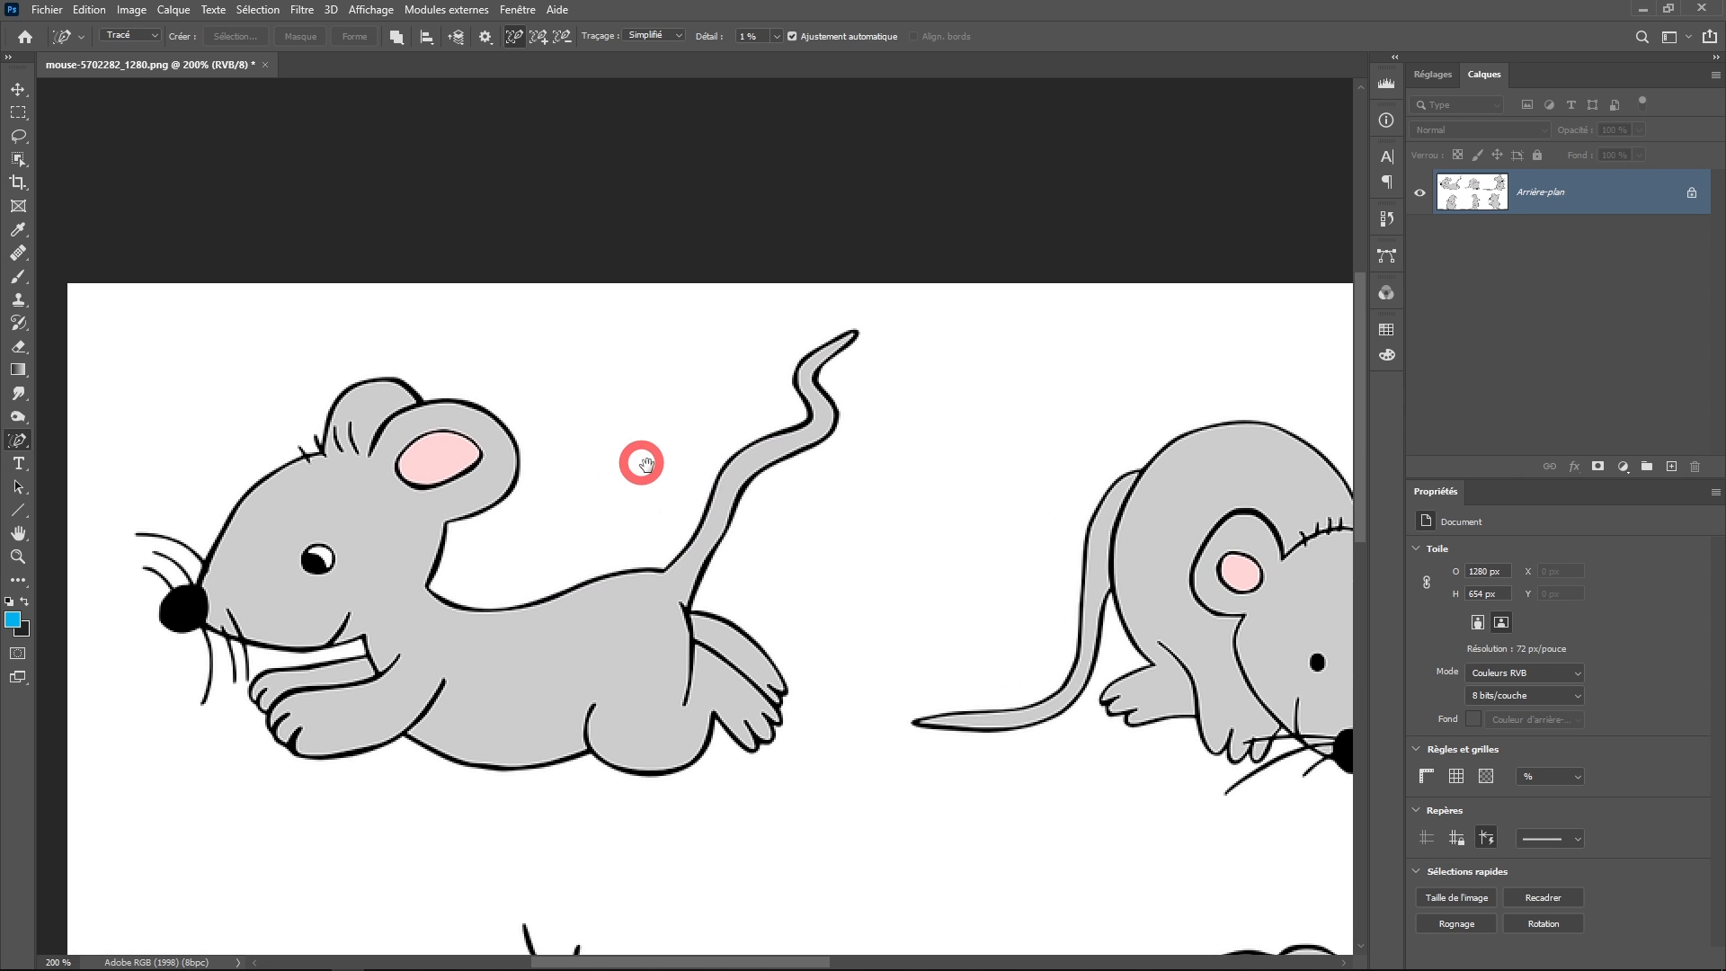
{"action": "left_click", "coordinate": [715, 490]}
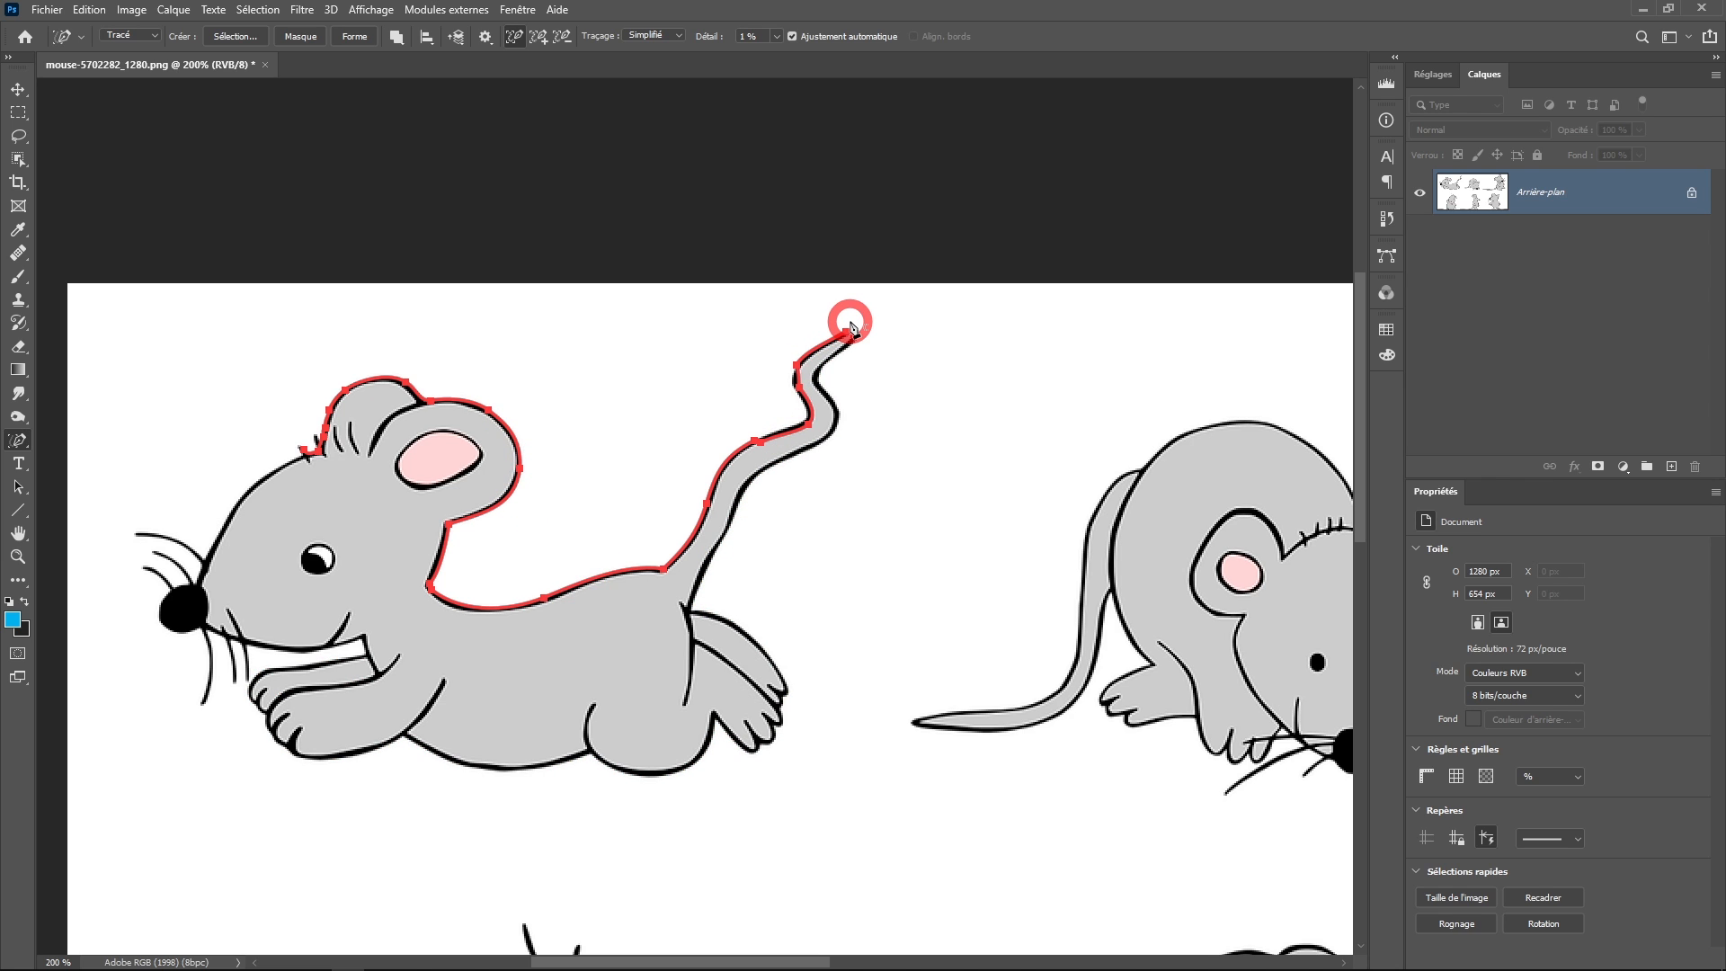
{"action": "key", "text": "Delete"}
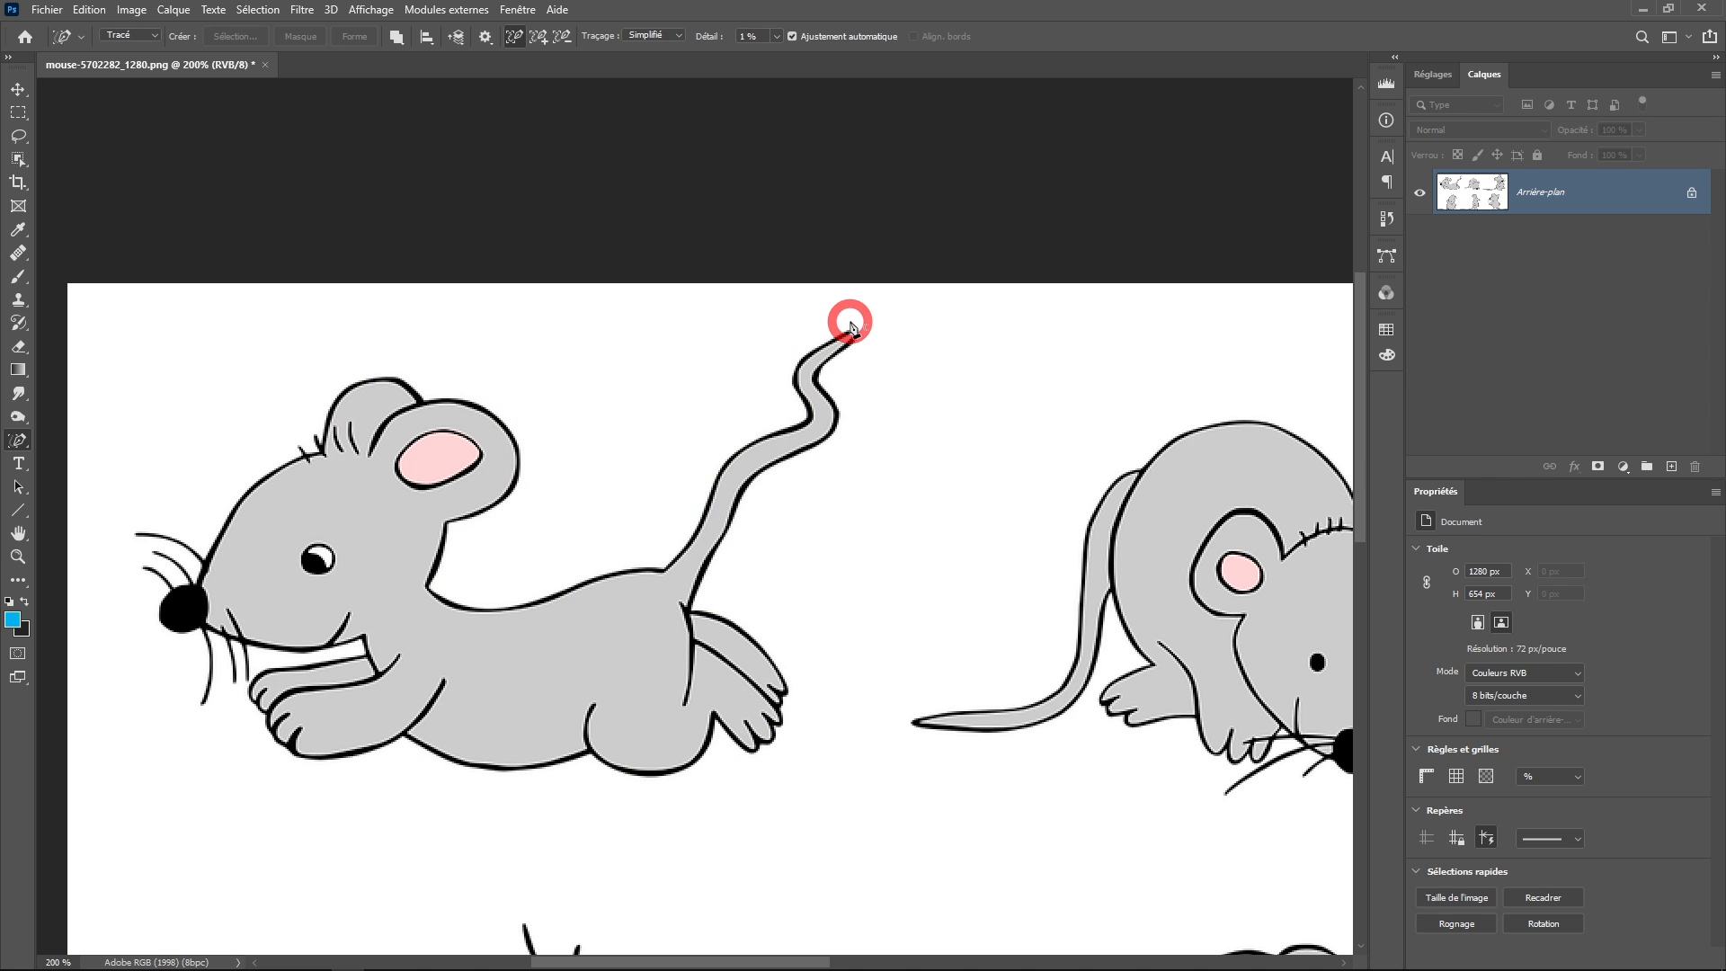
Copy a rectangular selection around the running mouse to a new layer and hide the Arrière-plan layer
{"action": "left_click", "coordinate": [603, 472], "text": "alt"}
{"action": "left_click", "coordinate": [617, 476], "text": "alt"}
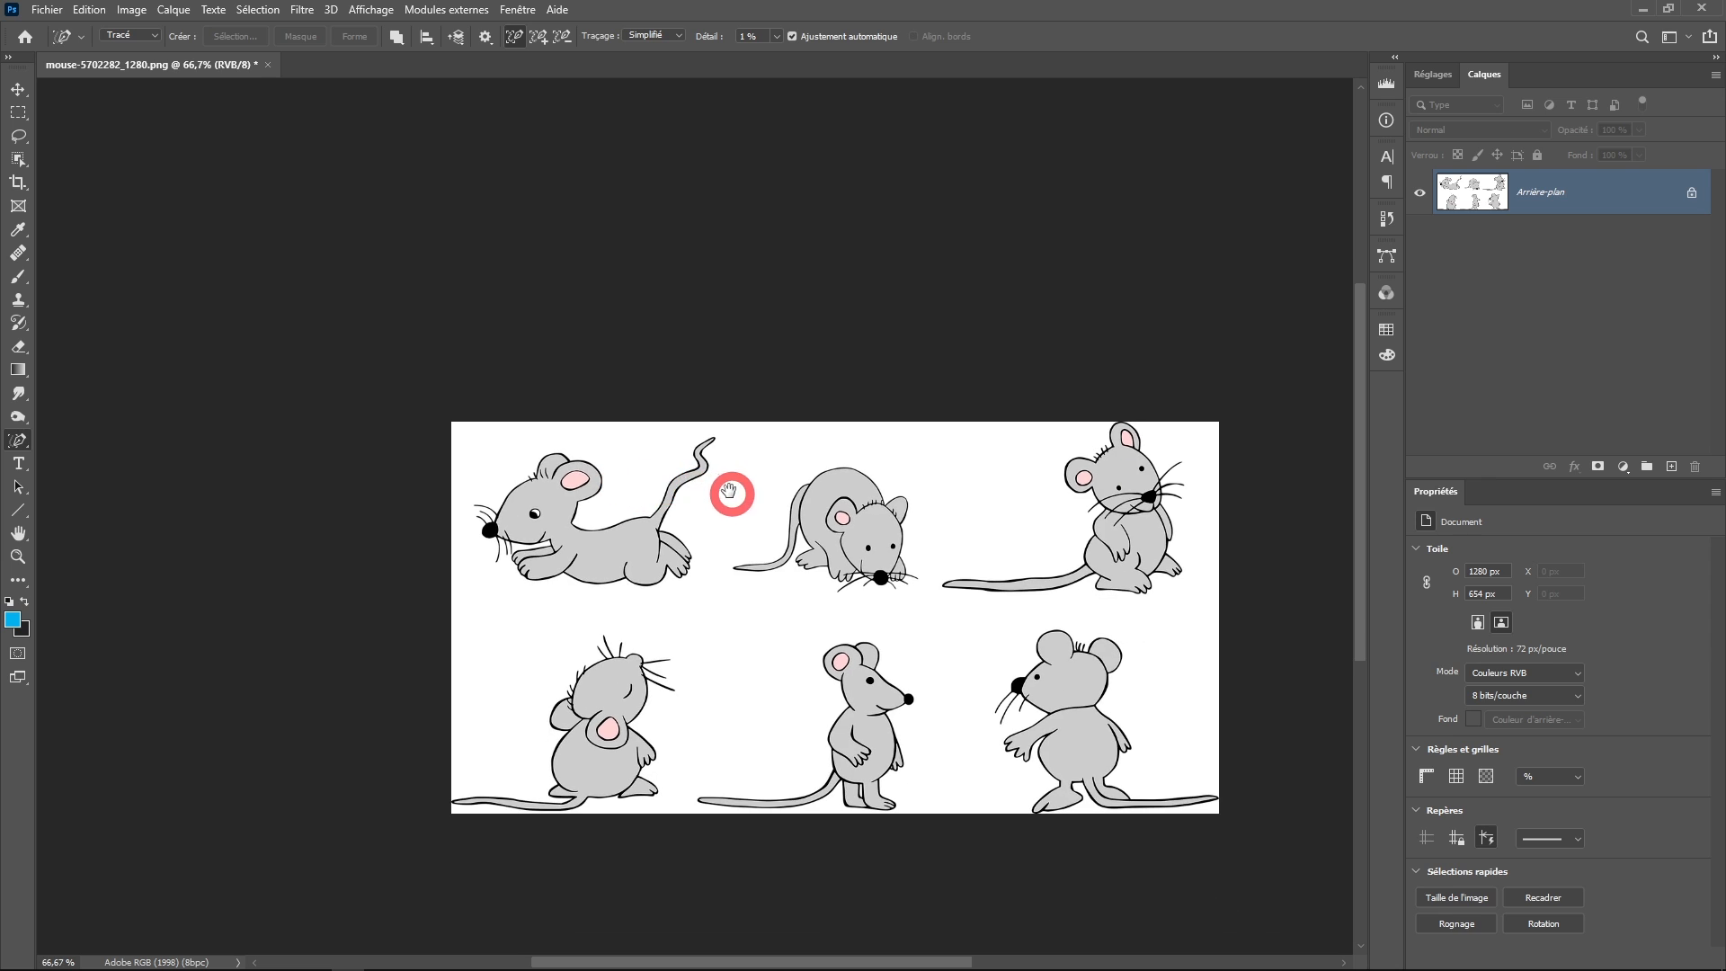
{"action": "left_click", "coordinate": [764, 550], "text": "ctrl"}
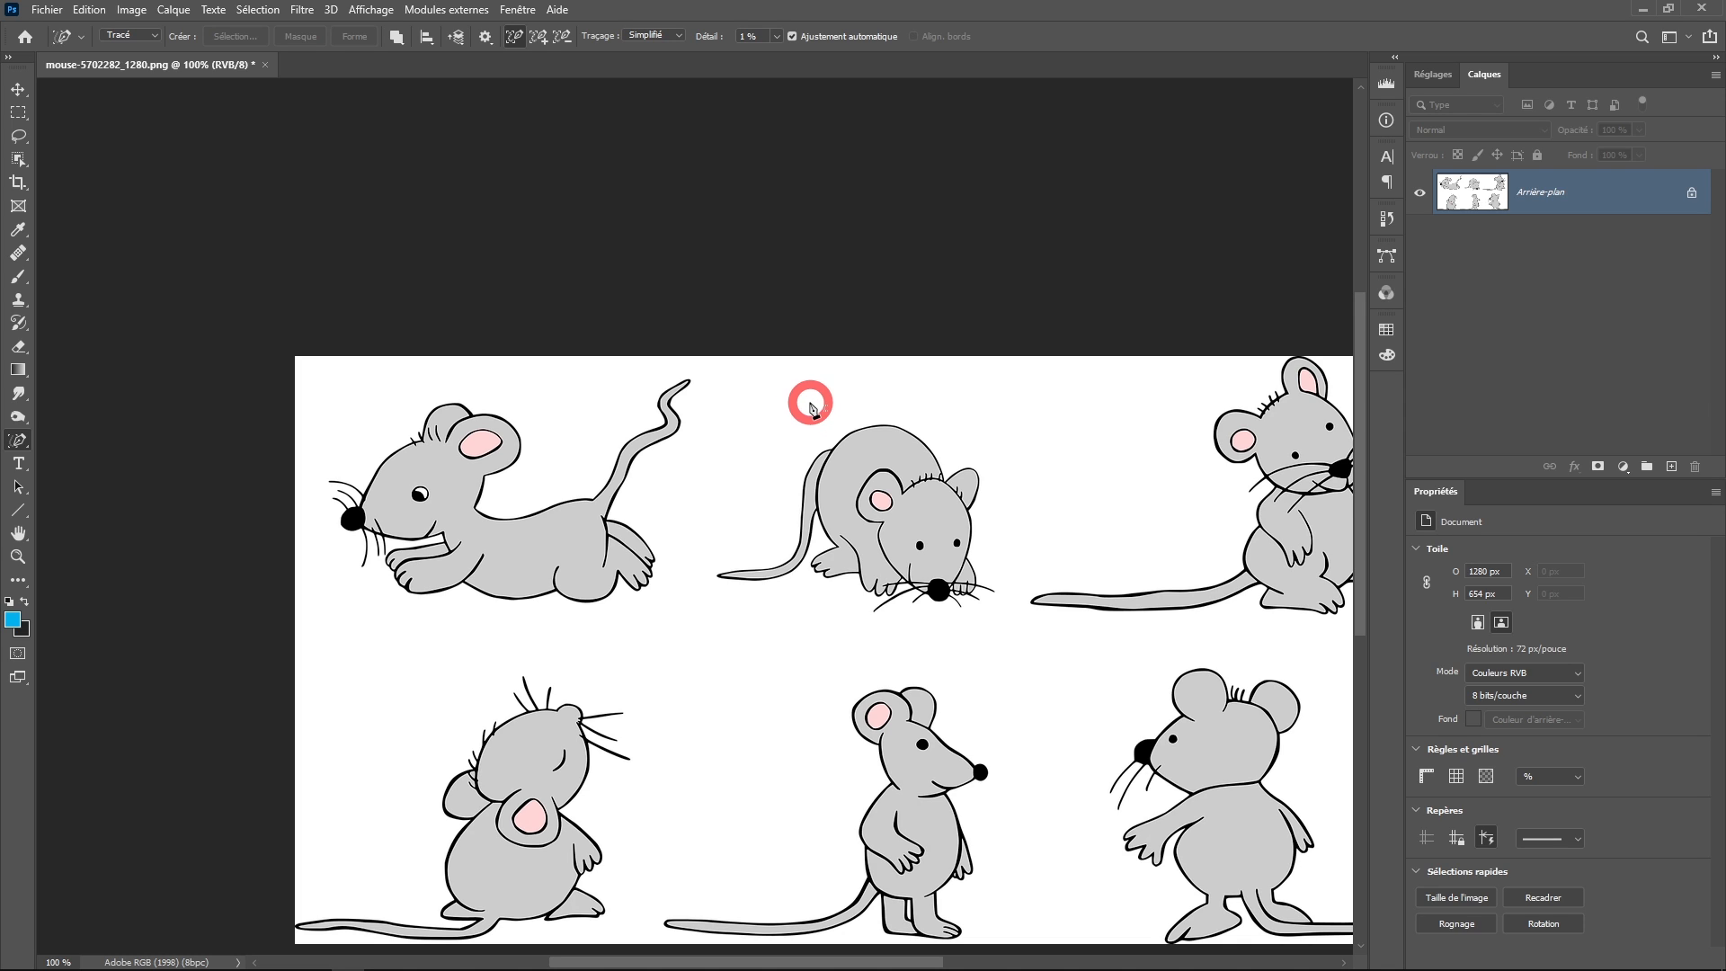
{"action": "left_click", "coordinate": [18, 112]}
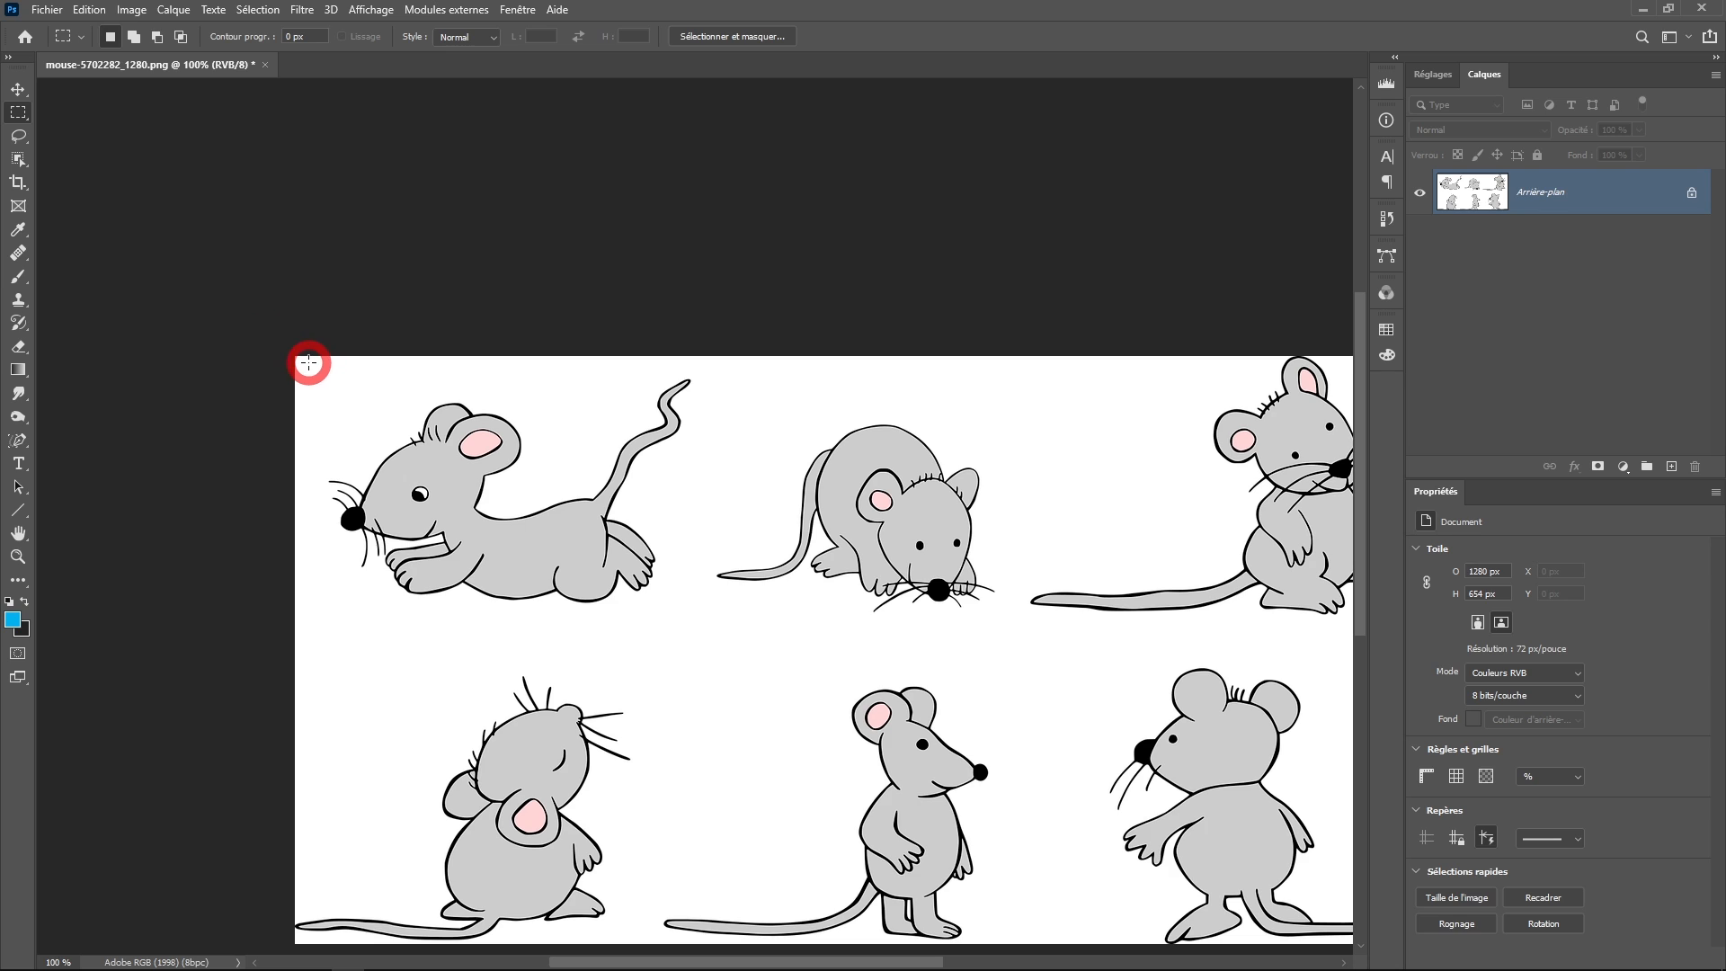
{"action": "left_click_drag", "start_coordinate": [308, 362], "coordinate": [704, 642]}
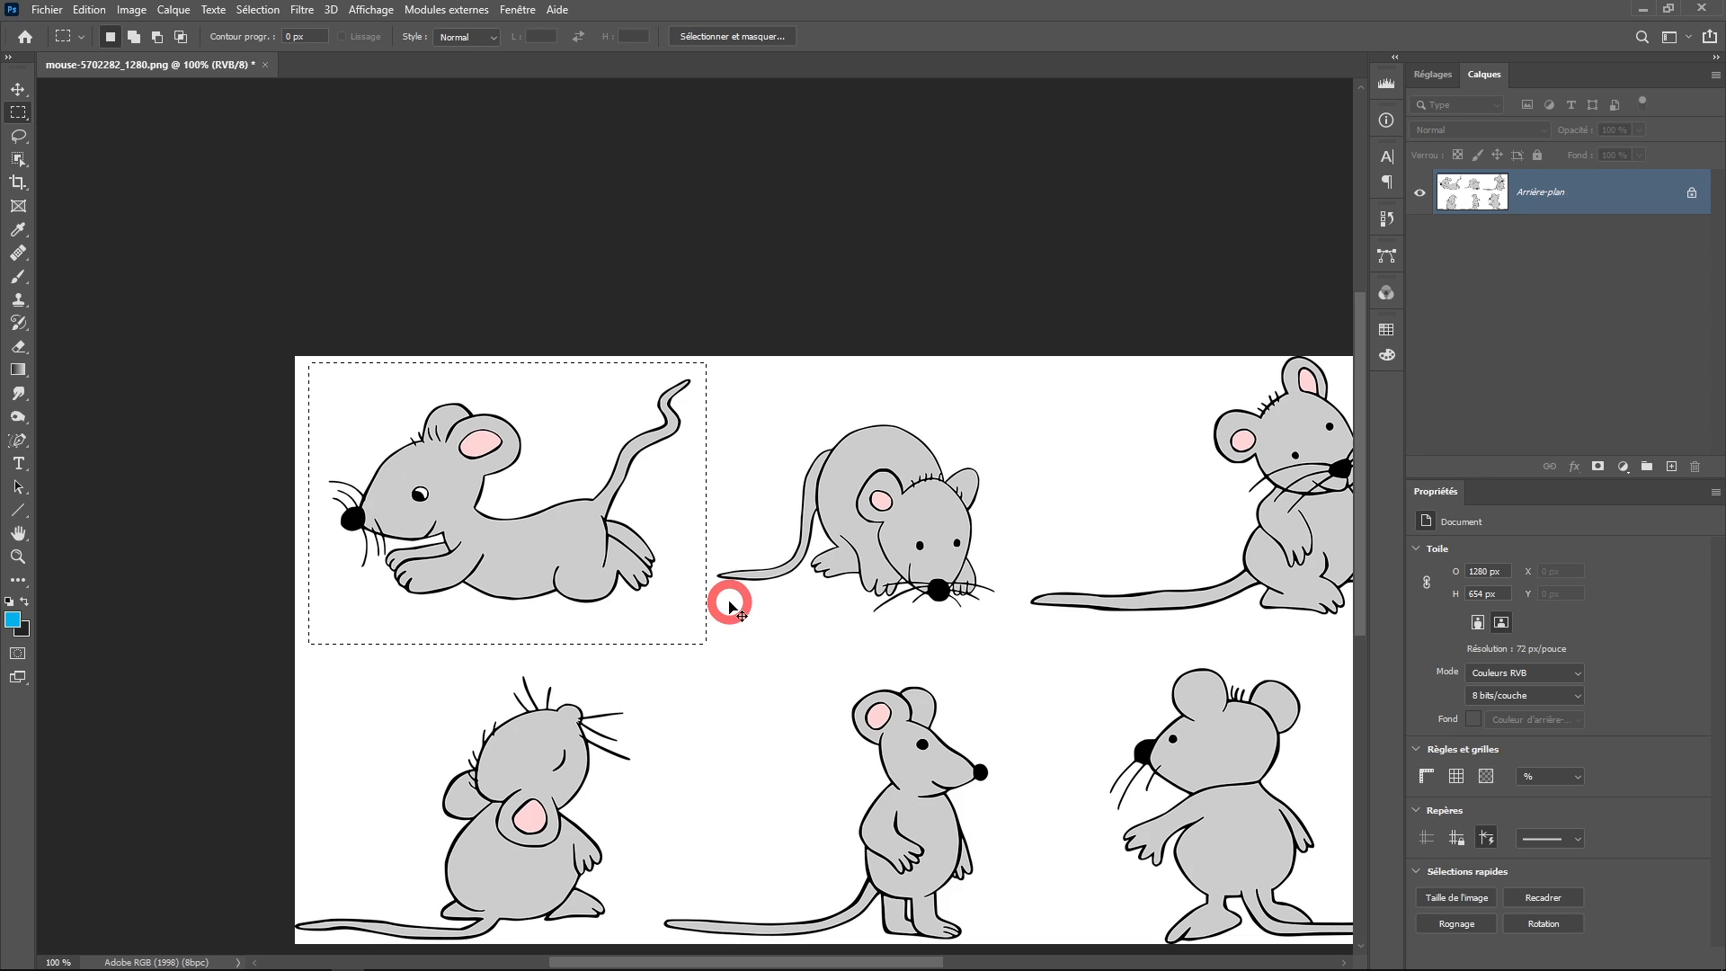
{"action": "key", "text": "ctrl+j"}
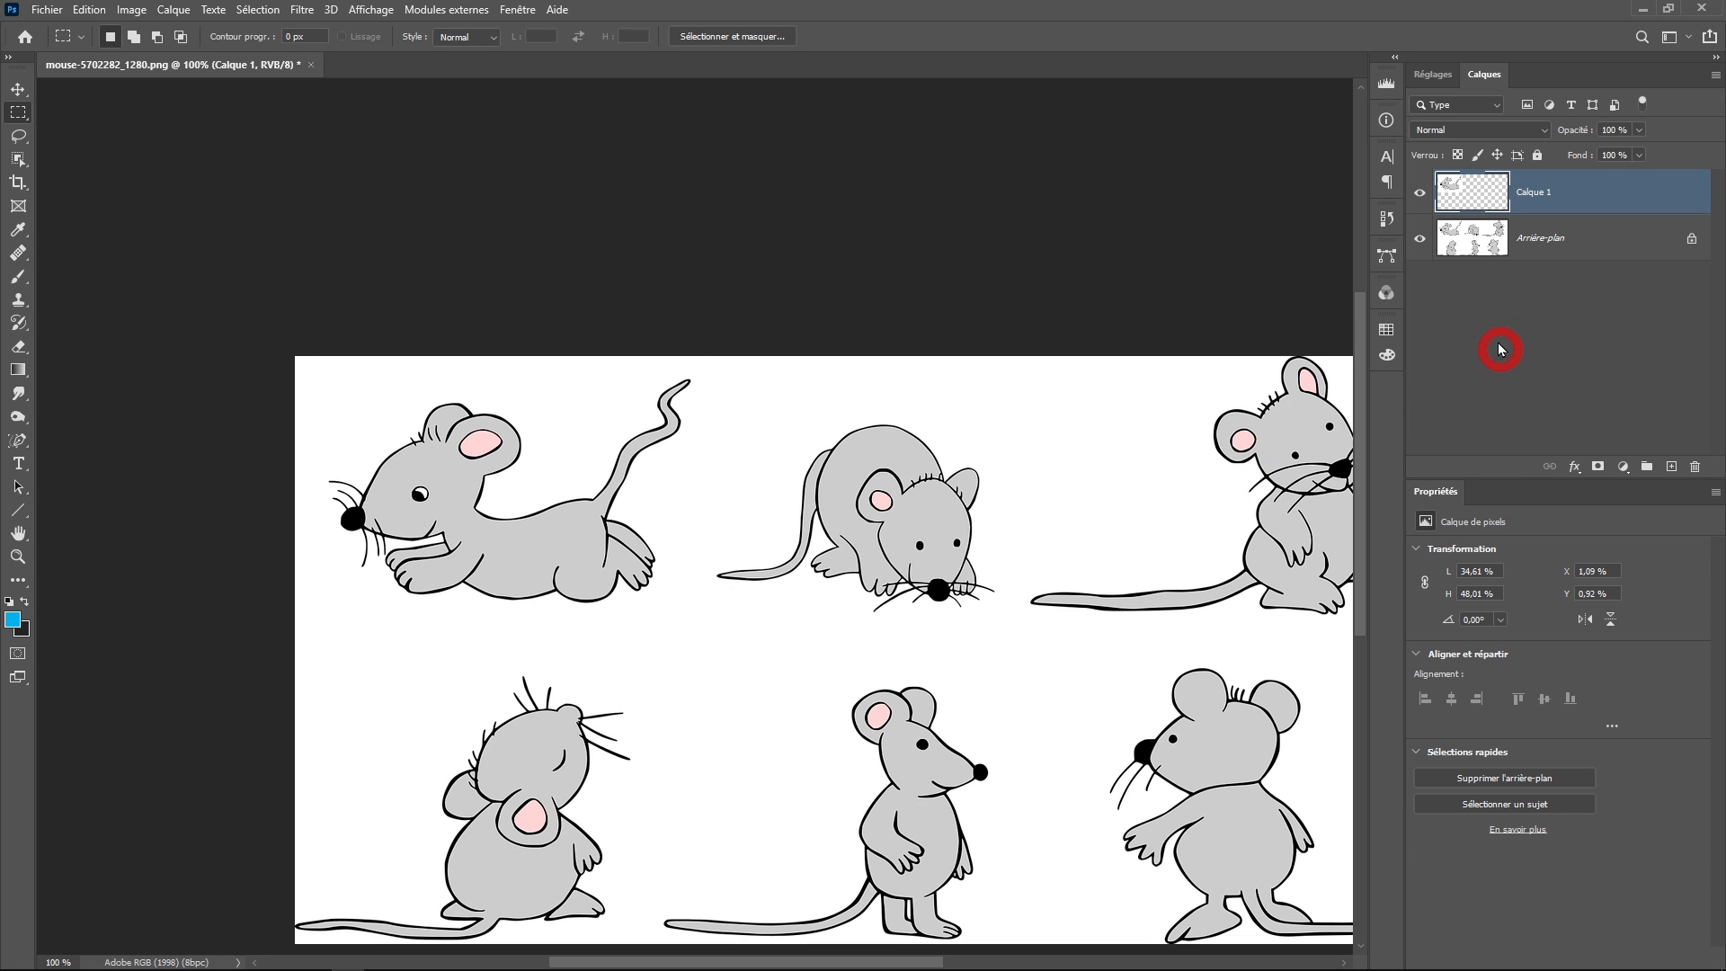
{"action": "left_click", "coordinate": [1420, 241]}
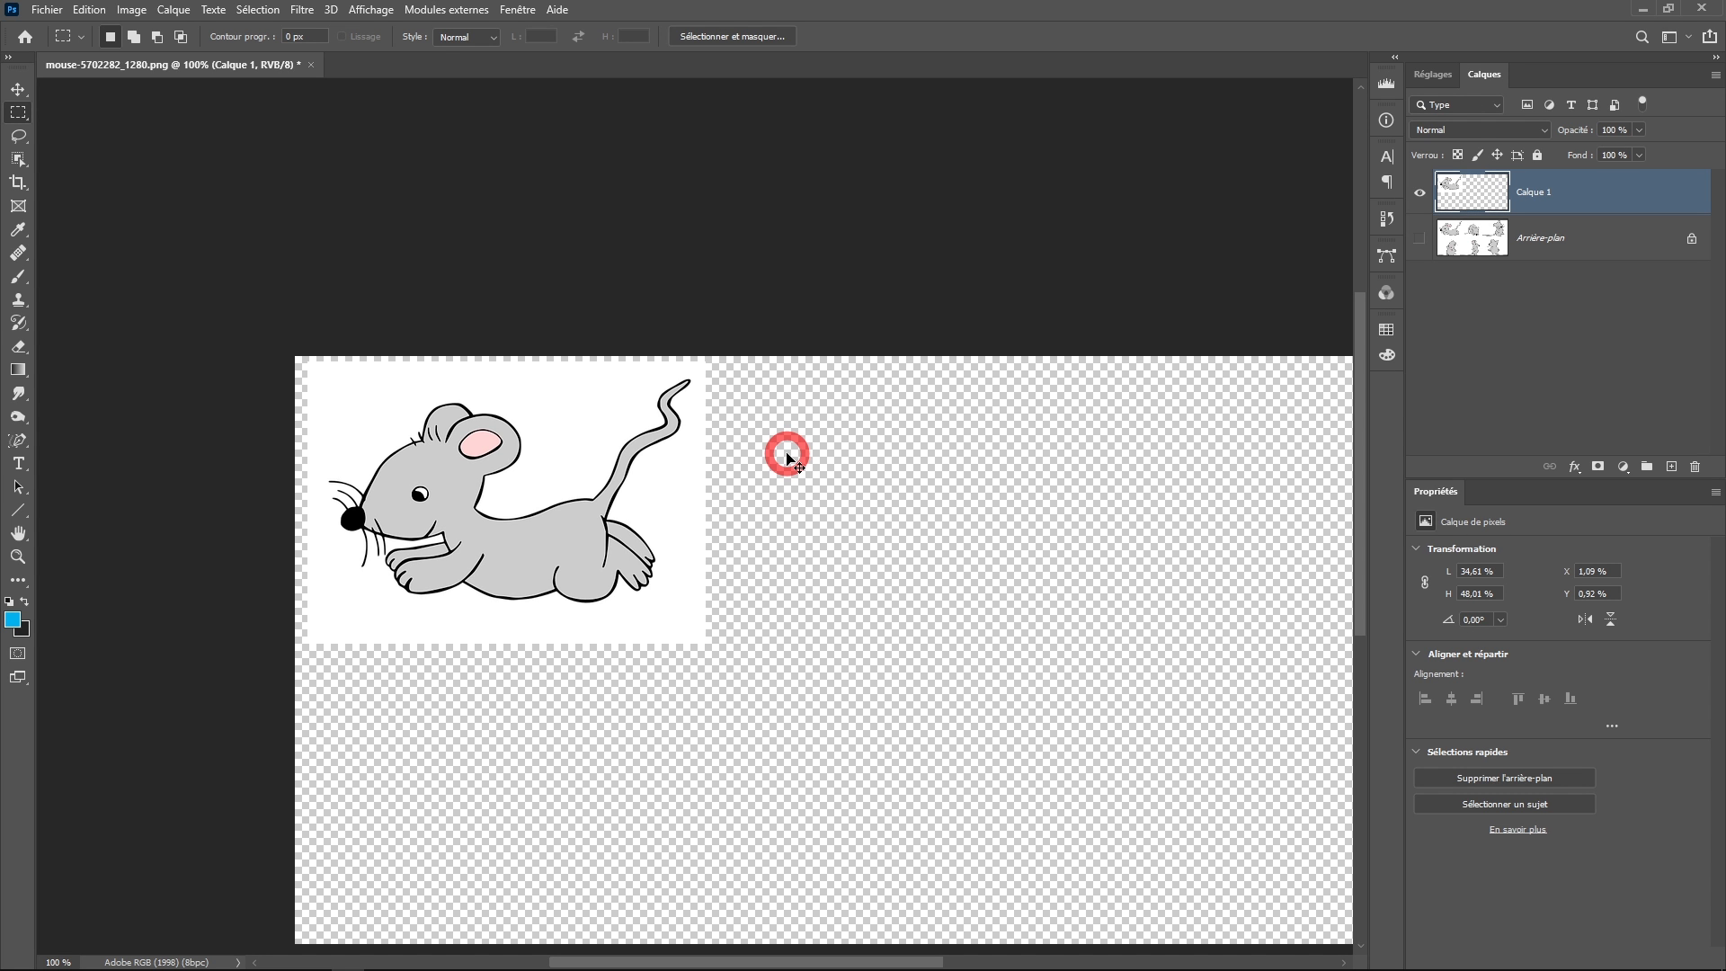
Enlarge the mouse layer with Free Transform to about 235 %, keeping its proportions
{"action": "key", "text": "ctrl+t"}
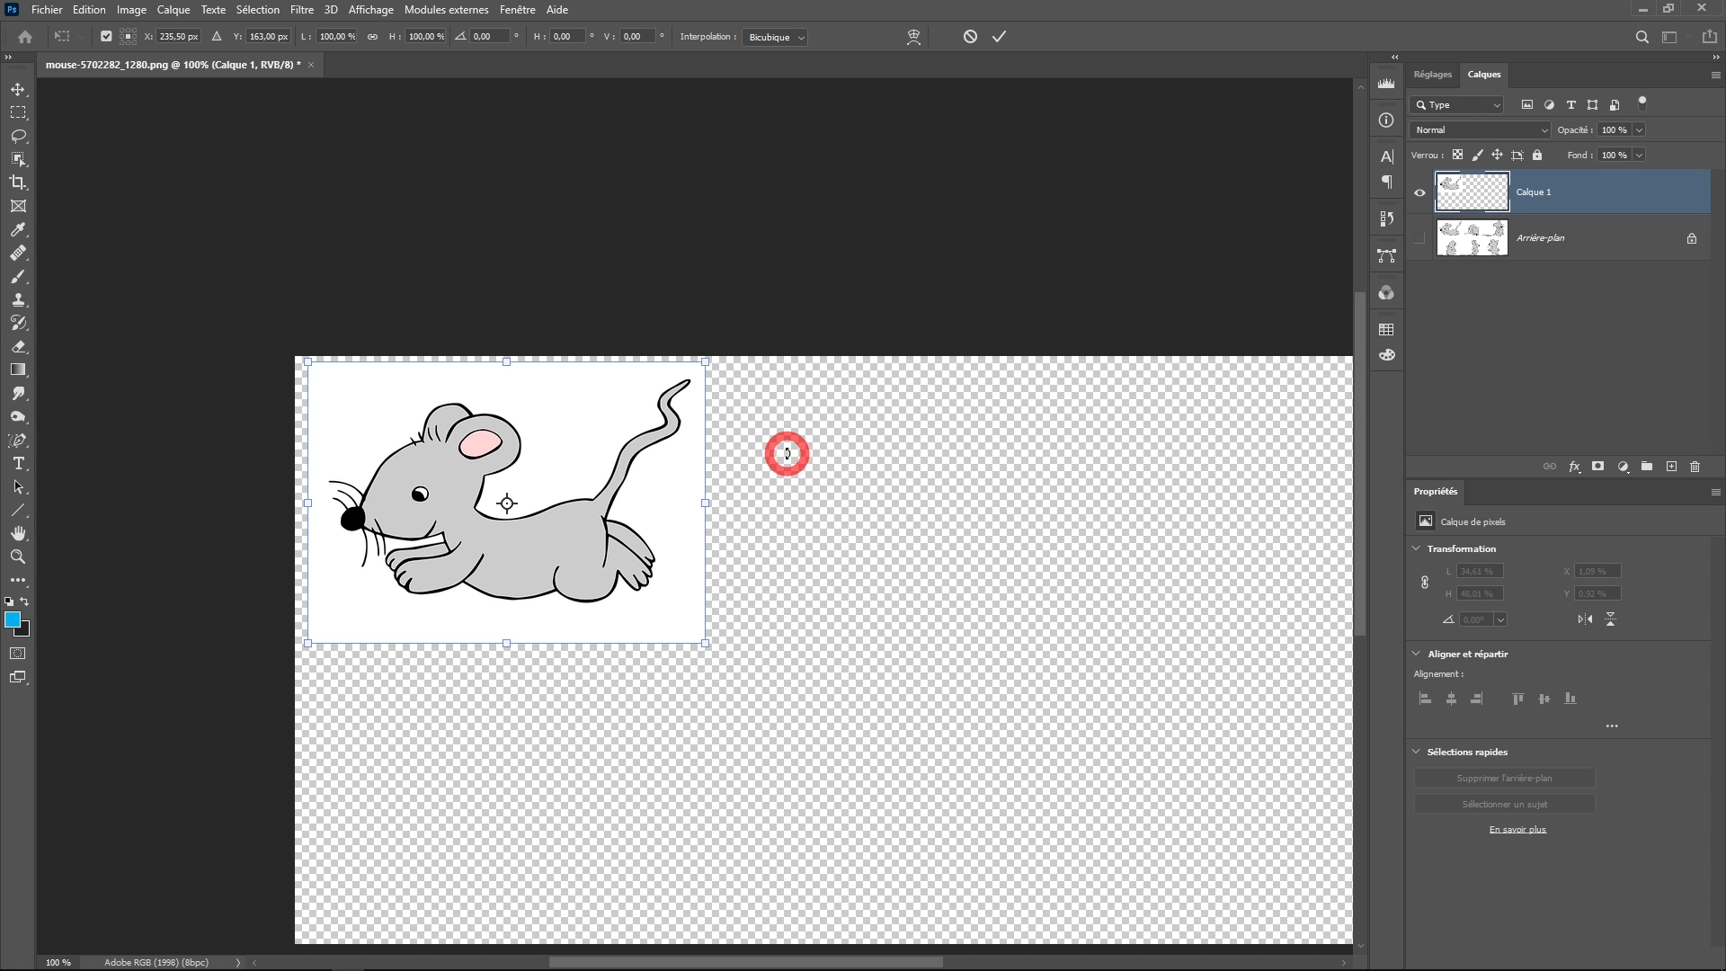
{"action": "key", "text": "ctrl+minus"}
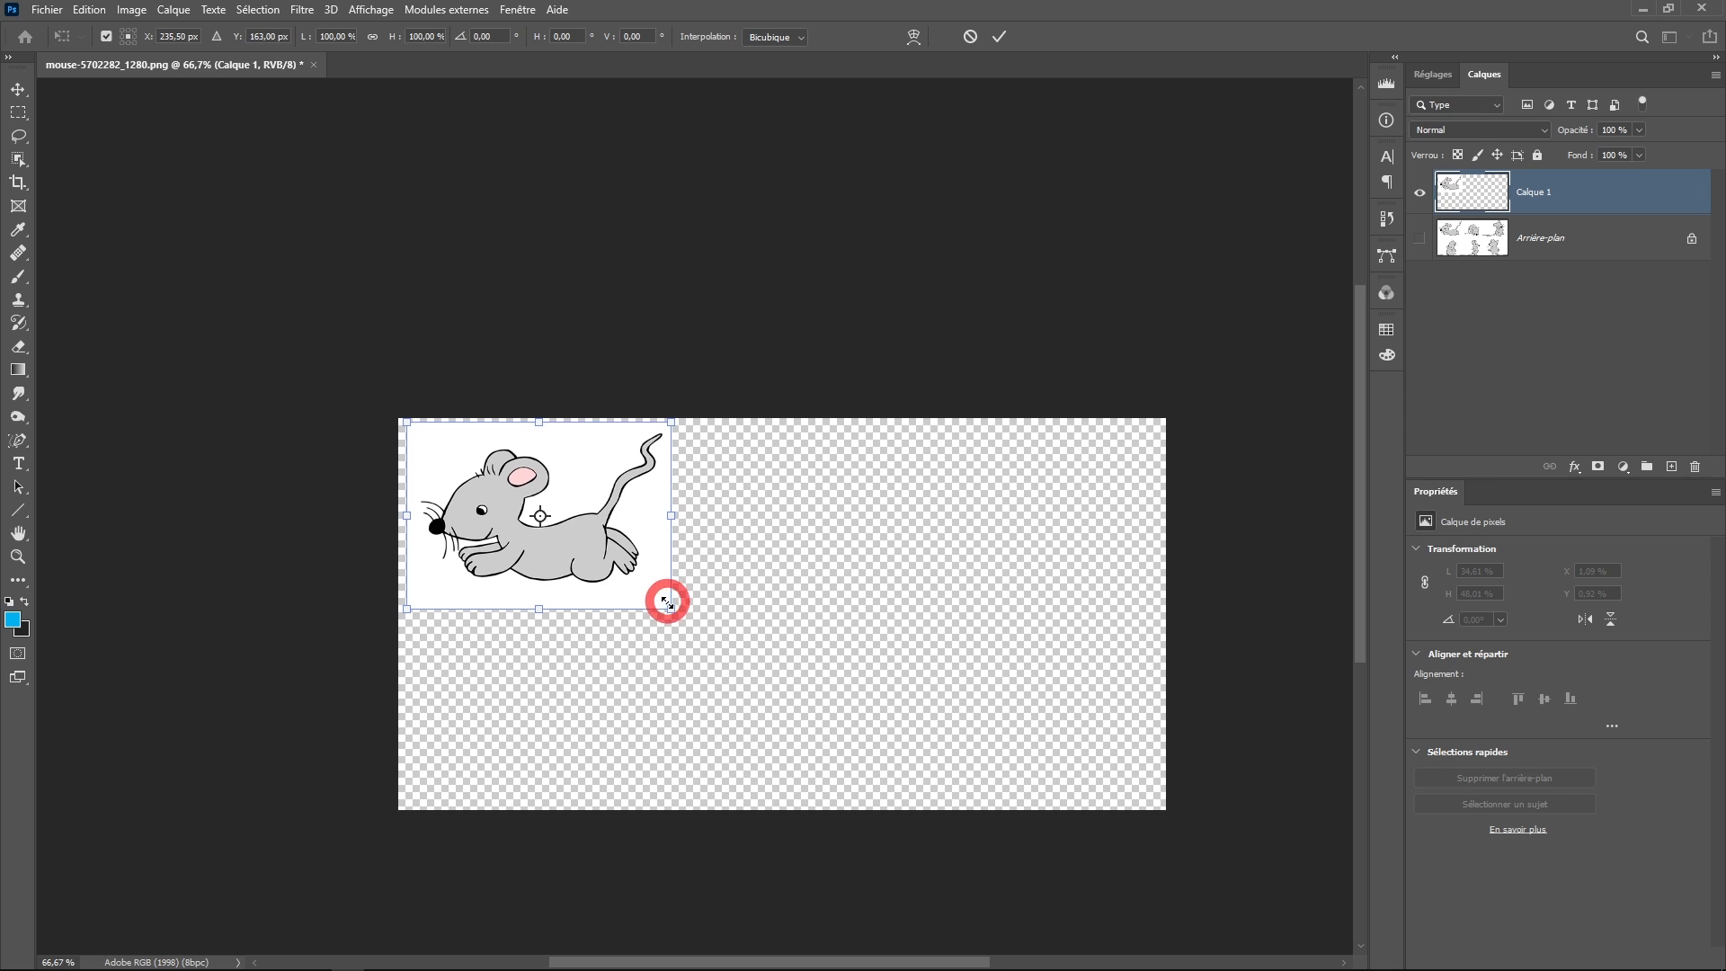
{"action": "left_click_drag", "start_coordinate": [677, 609], "coordinate": [1025, 790]}
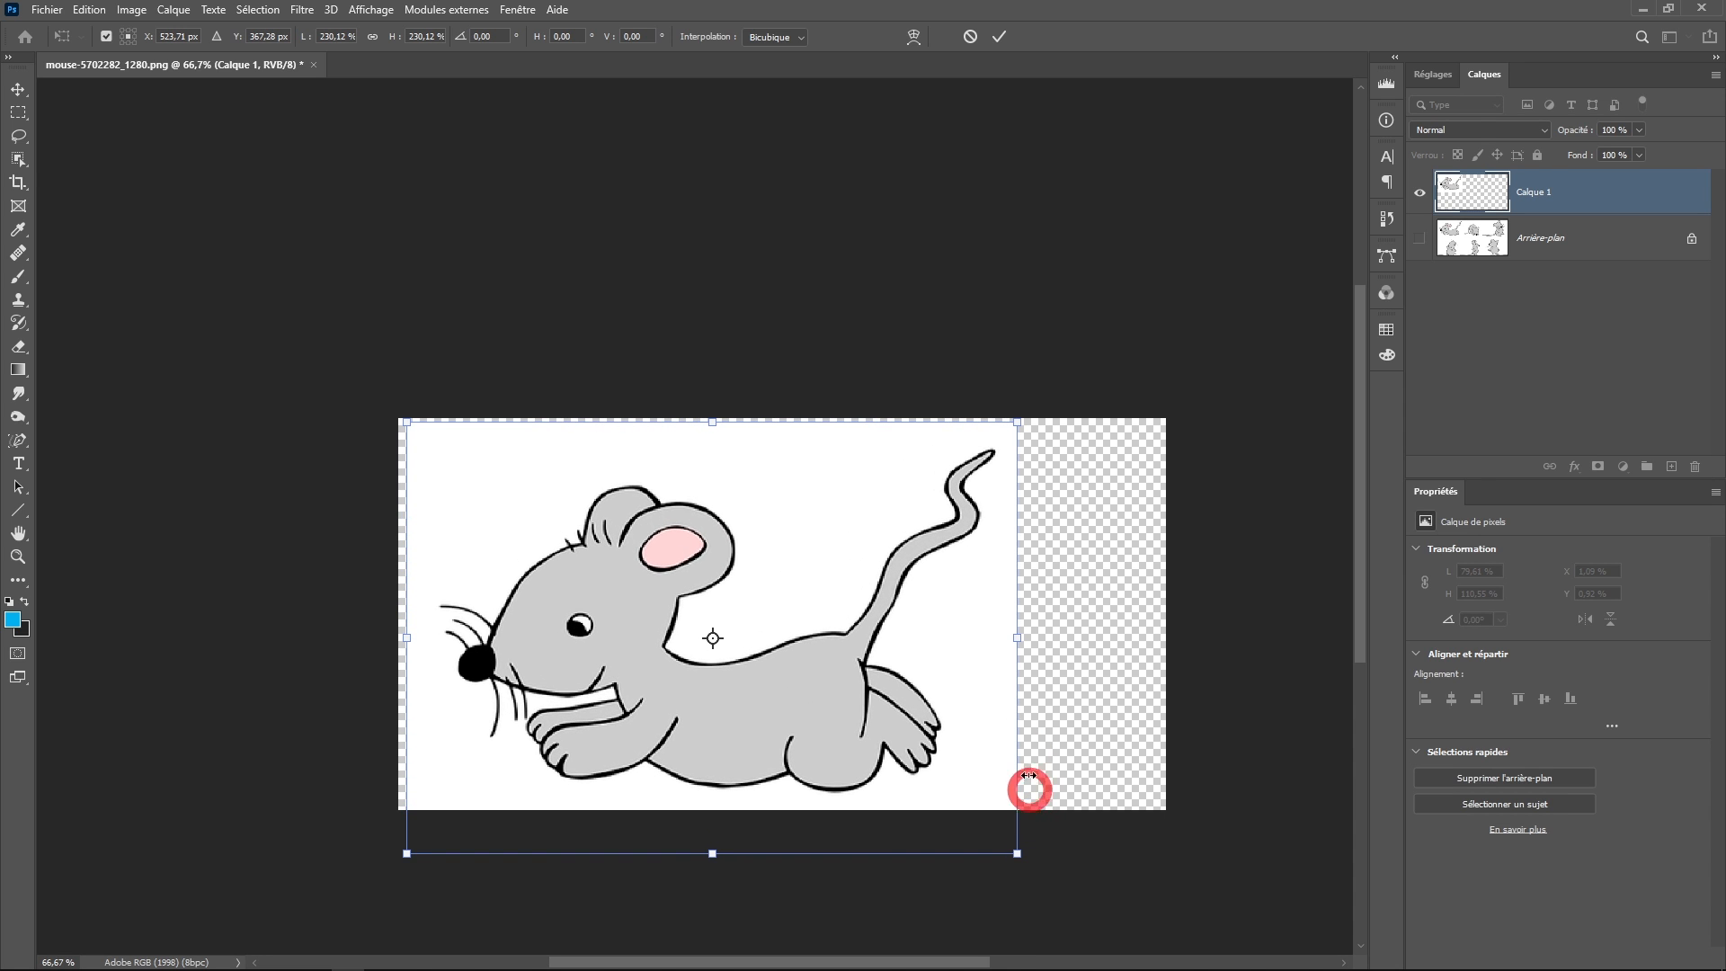
{"action": "left_click_drag", "start_coordinate": [1017, 421], "coordinate": [1030, 412]}
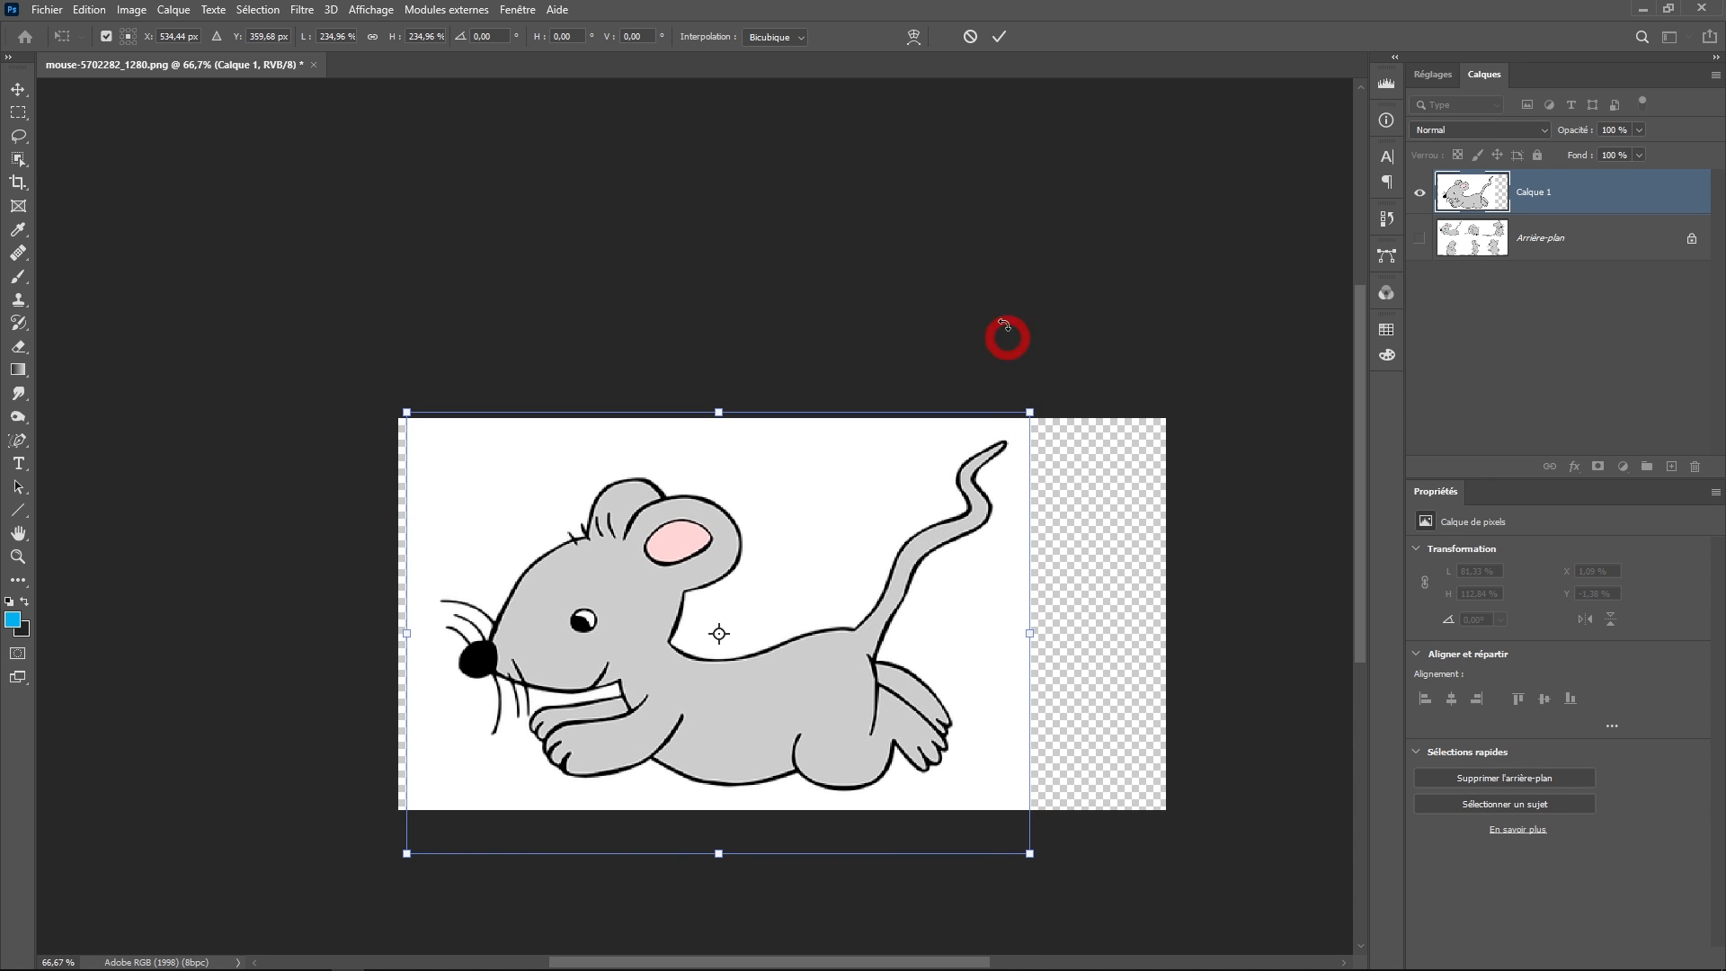
{"action": "left_click", "coordinate": [998, 32]}
Trace the mouse's main body contour, far hind leg and far front paw with the Content-Aware Tracing tool
{"action": "left_click", "coordinate": [797, 558], "text": "ctrl"}
{"action": "left_click_drag", "start_coordinate": [798, 559], "coordinate": [795, 463]}
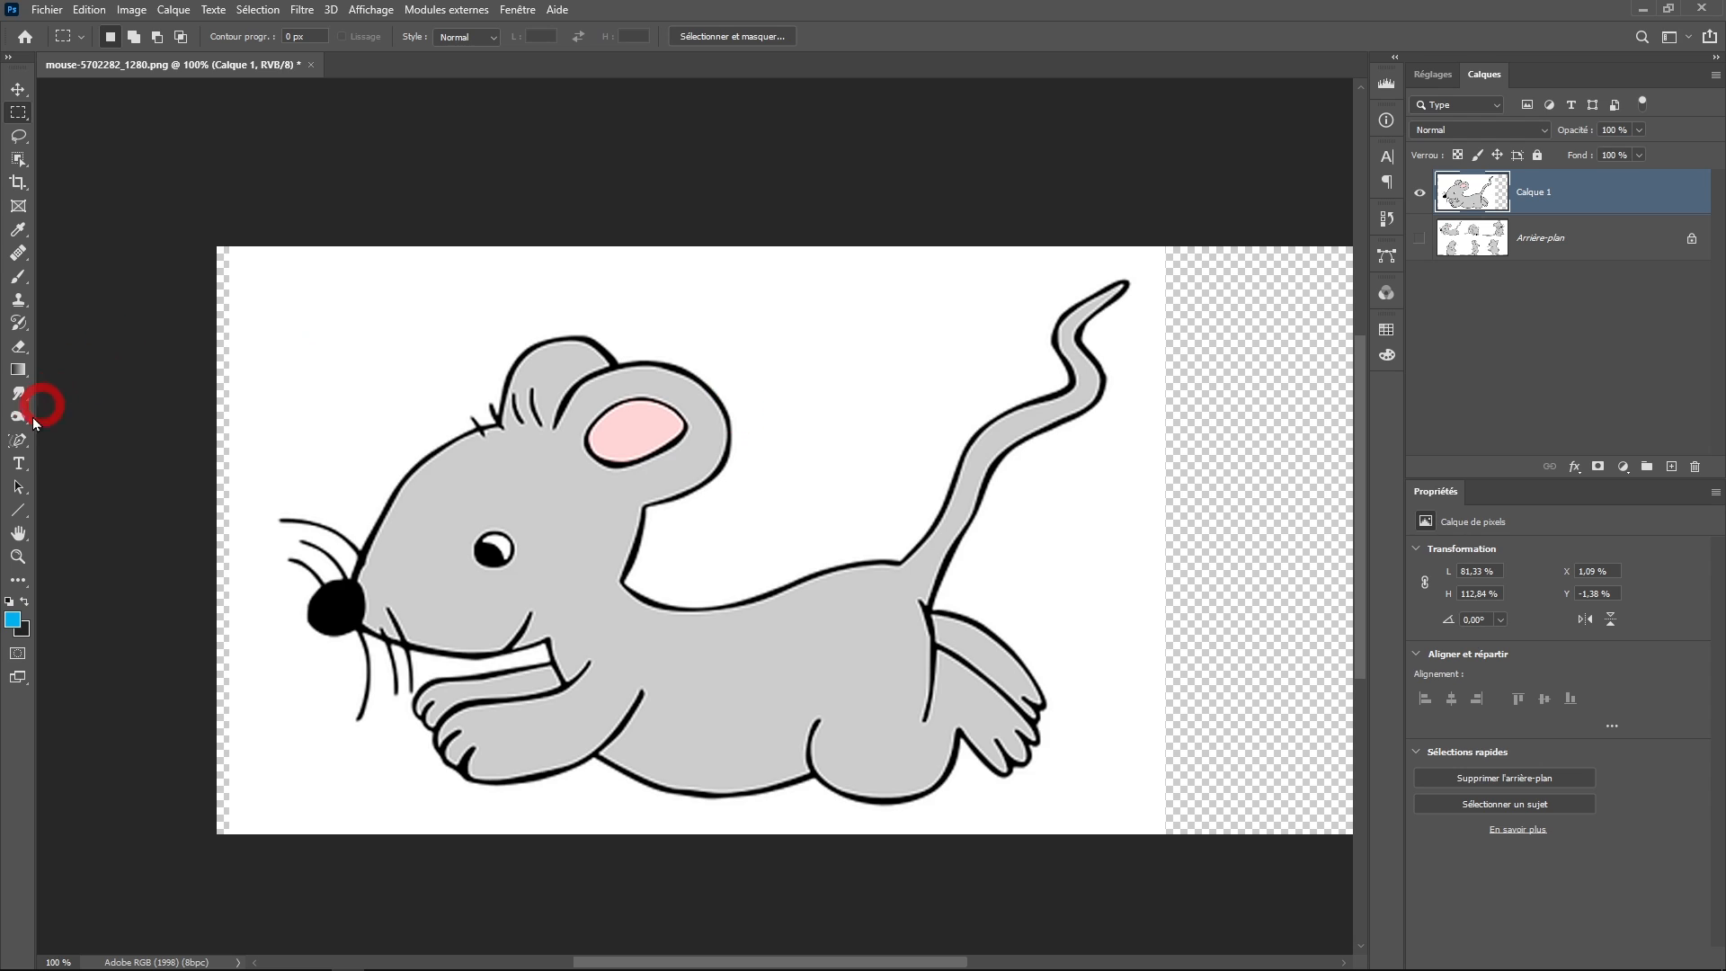
{"action": "left_click", "coordinate": [18, 439]}
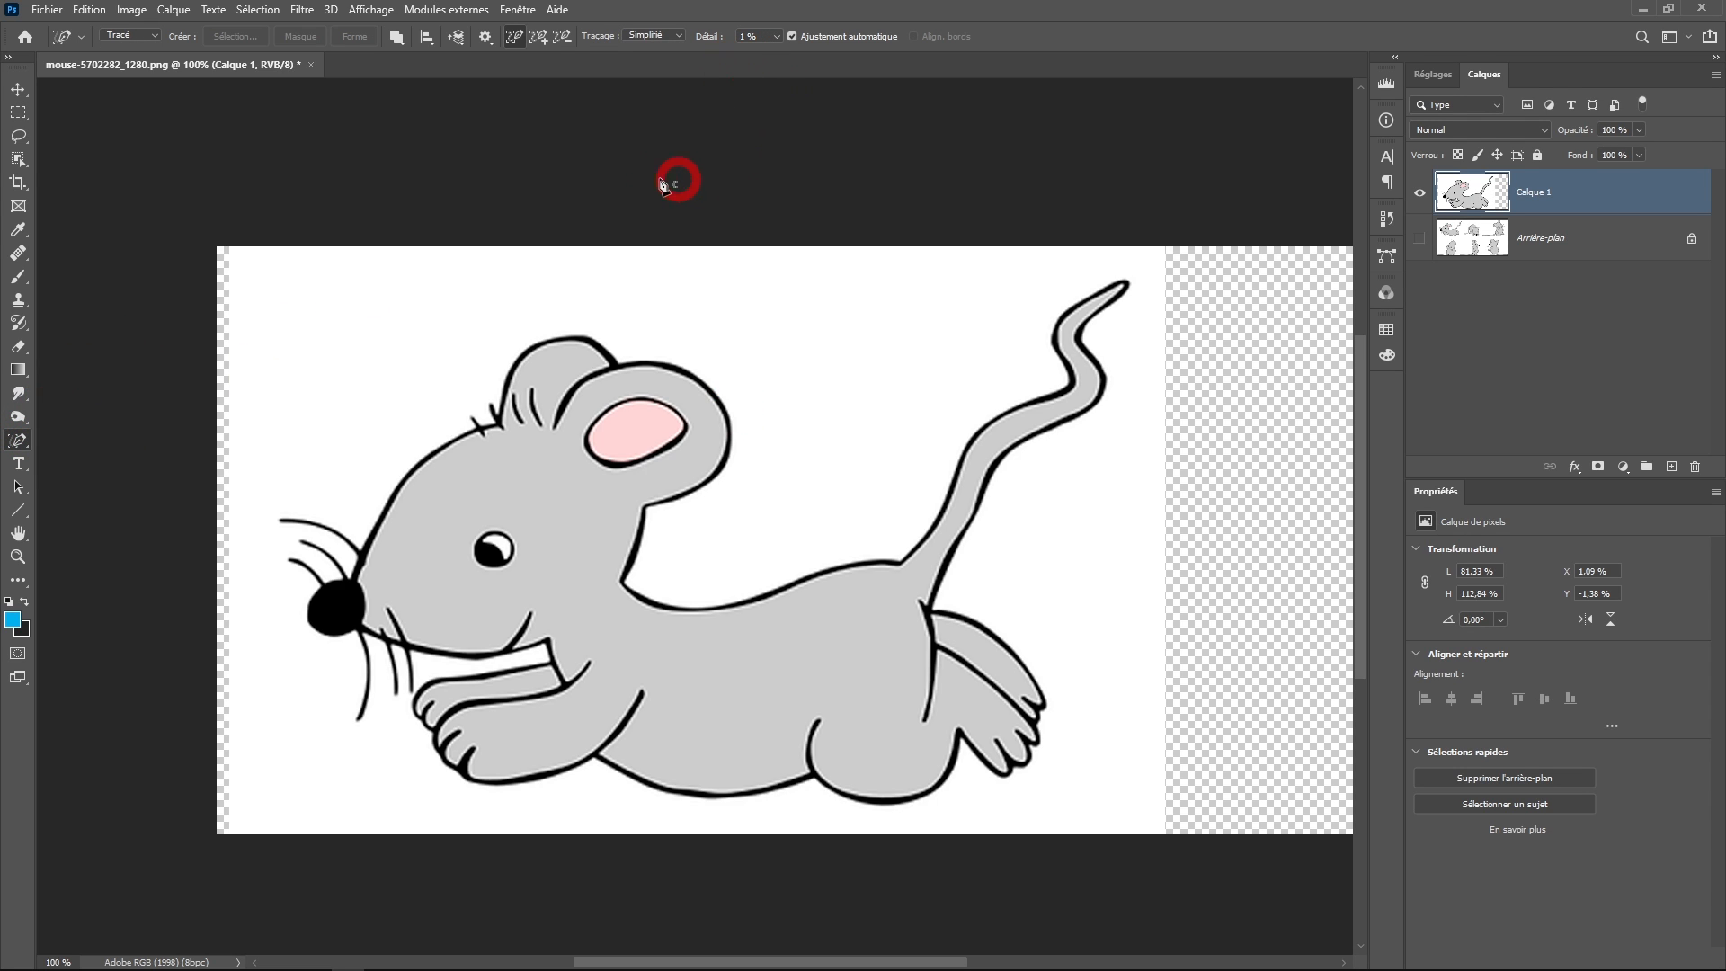
{"action": "mouse_move", "coordinate": [567, 341]}
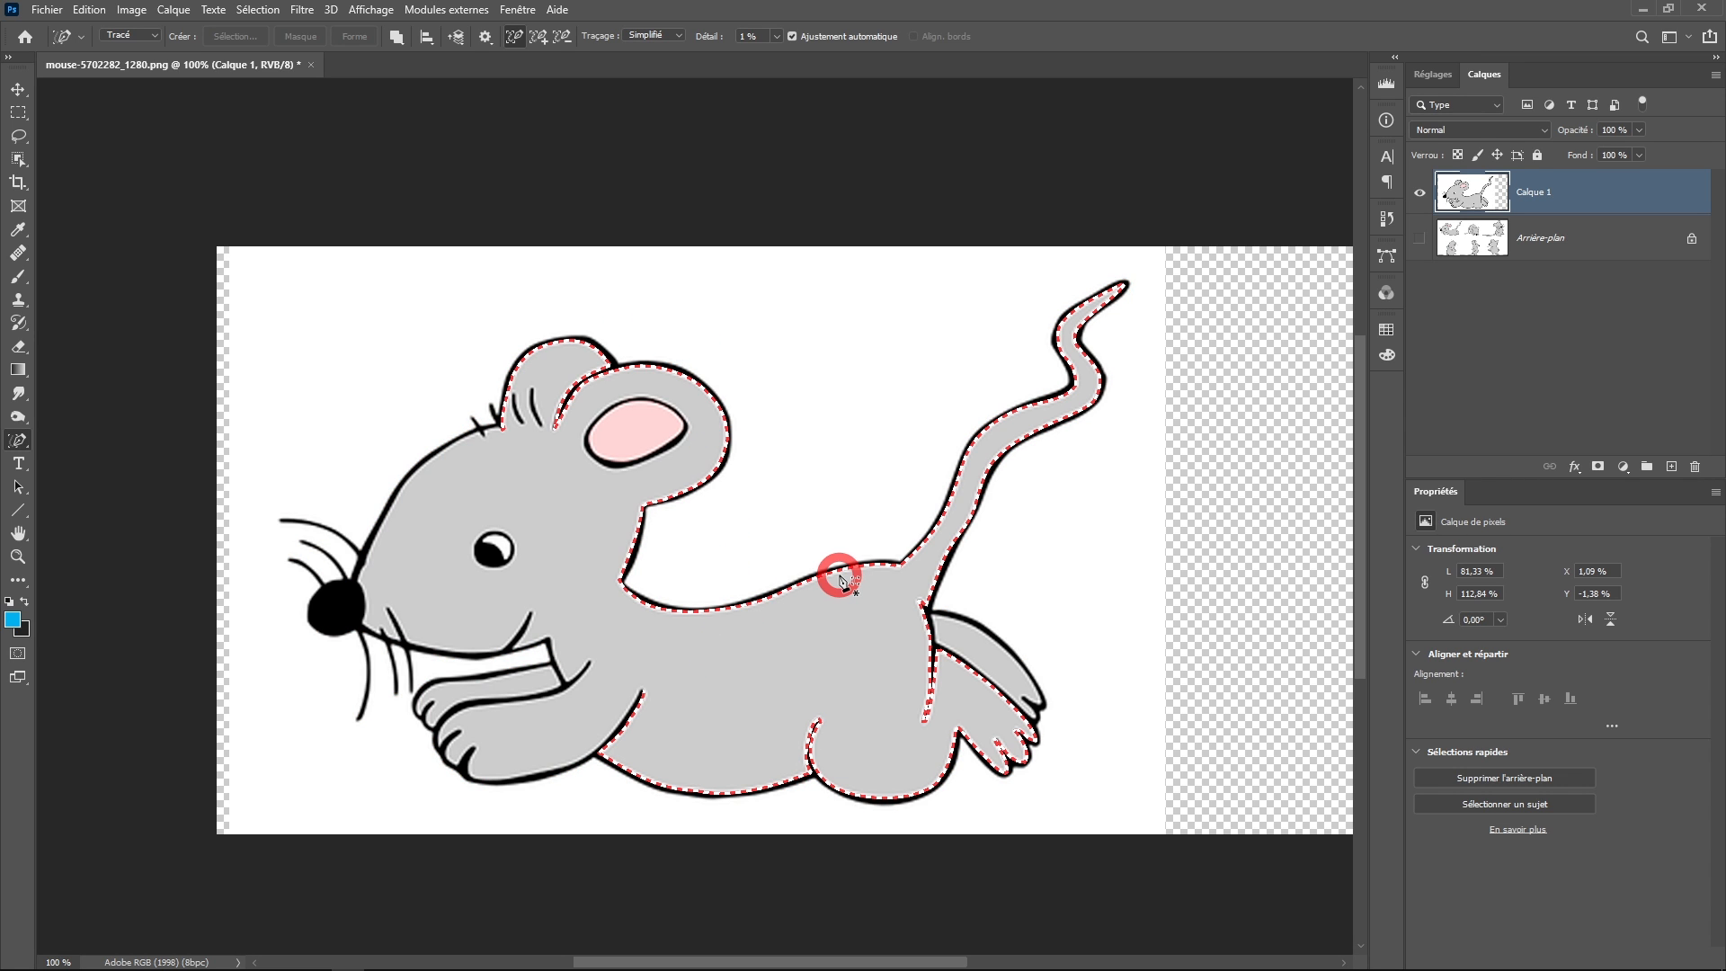
{"action": "scroll", "coordinate": [833, 602], "scroll_direction": "up", "scroll_amount": 2}
{"action": "scroll", "coordinate": [833, 601], "scroll_direction": "down", "scroll_amount": 2}
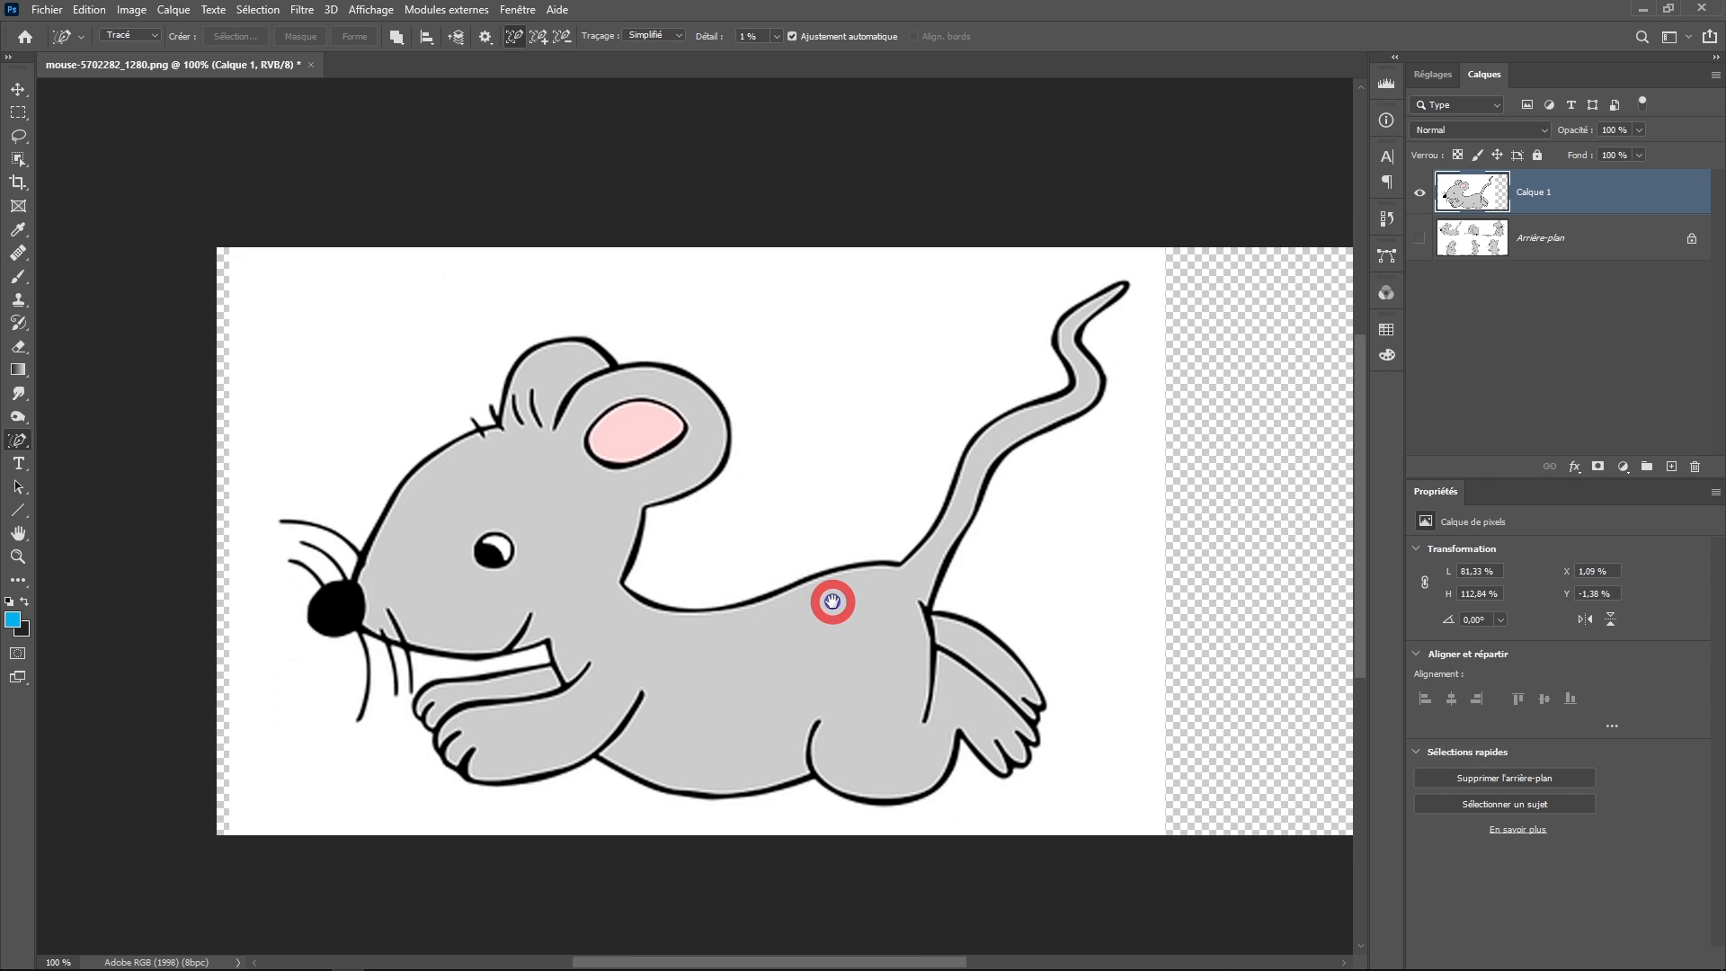
{"action": "scroll", "coordinate": [824, 621], "scroll_direction": "up", "scroll_amount": 1}
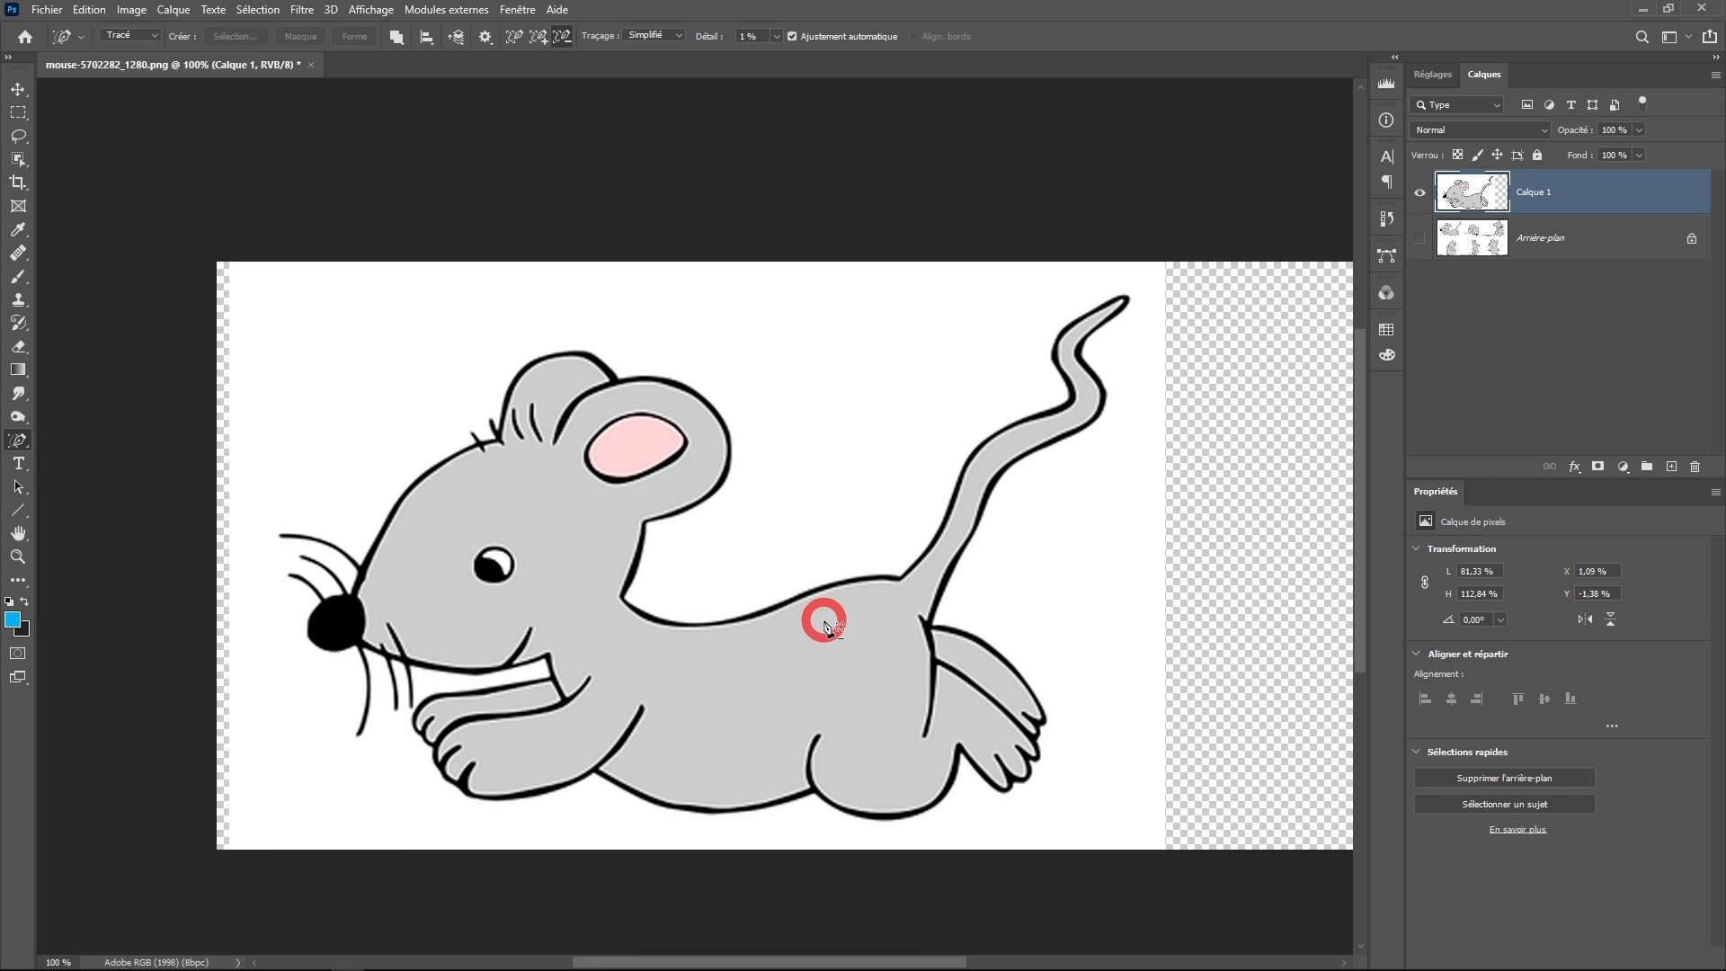
{"action": "scroll", "coordinate": [674, 666], "scroll_direction": "up", "scroll_amount": 2}
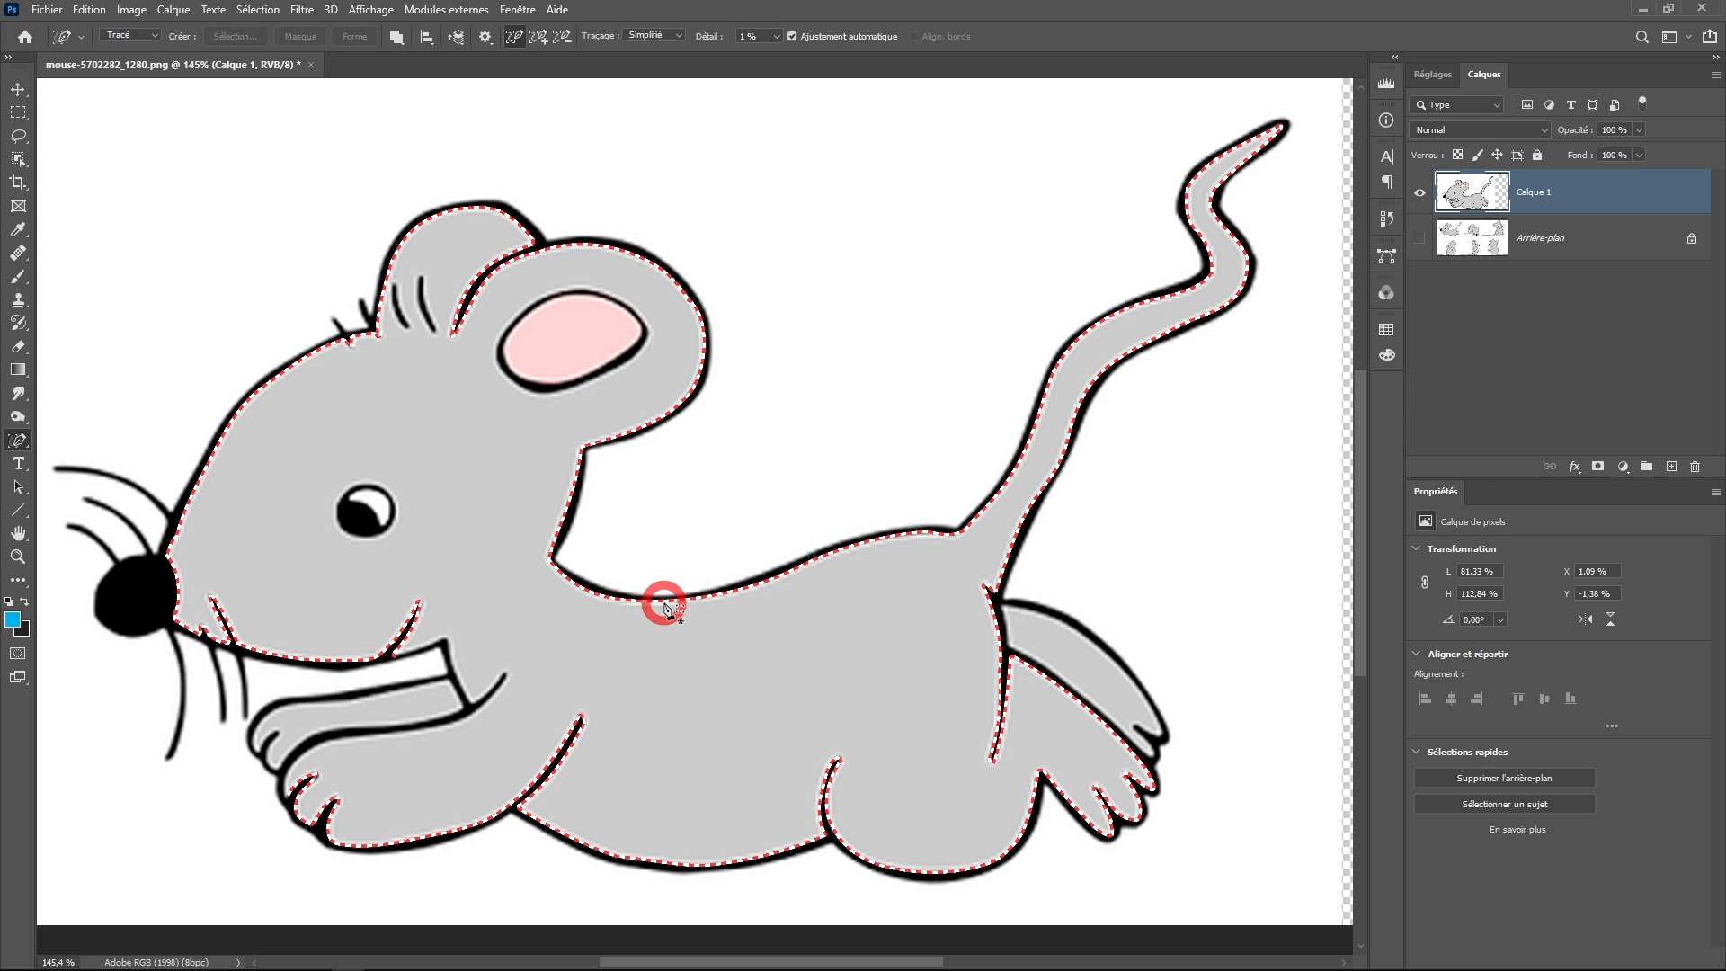
{"action": "left_click", "coordinate": [665, 607]}
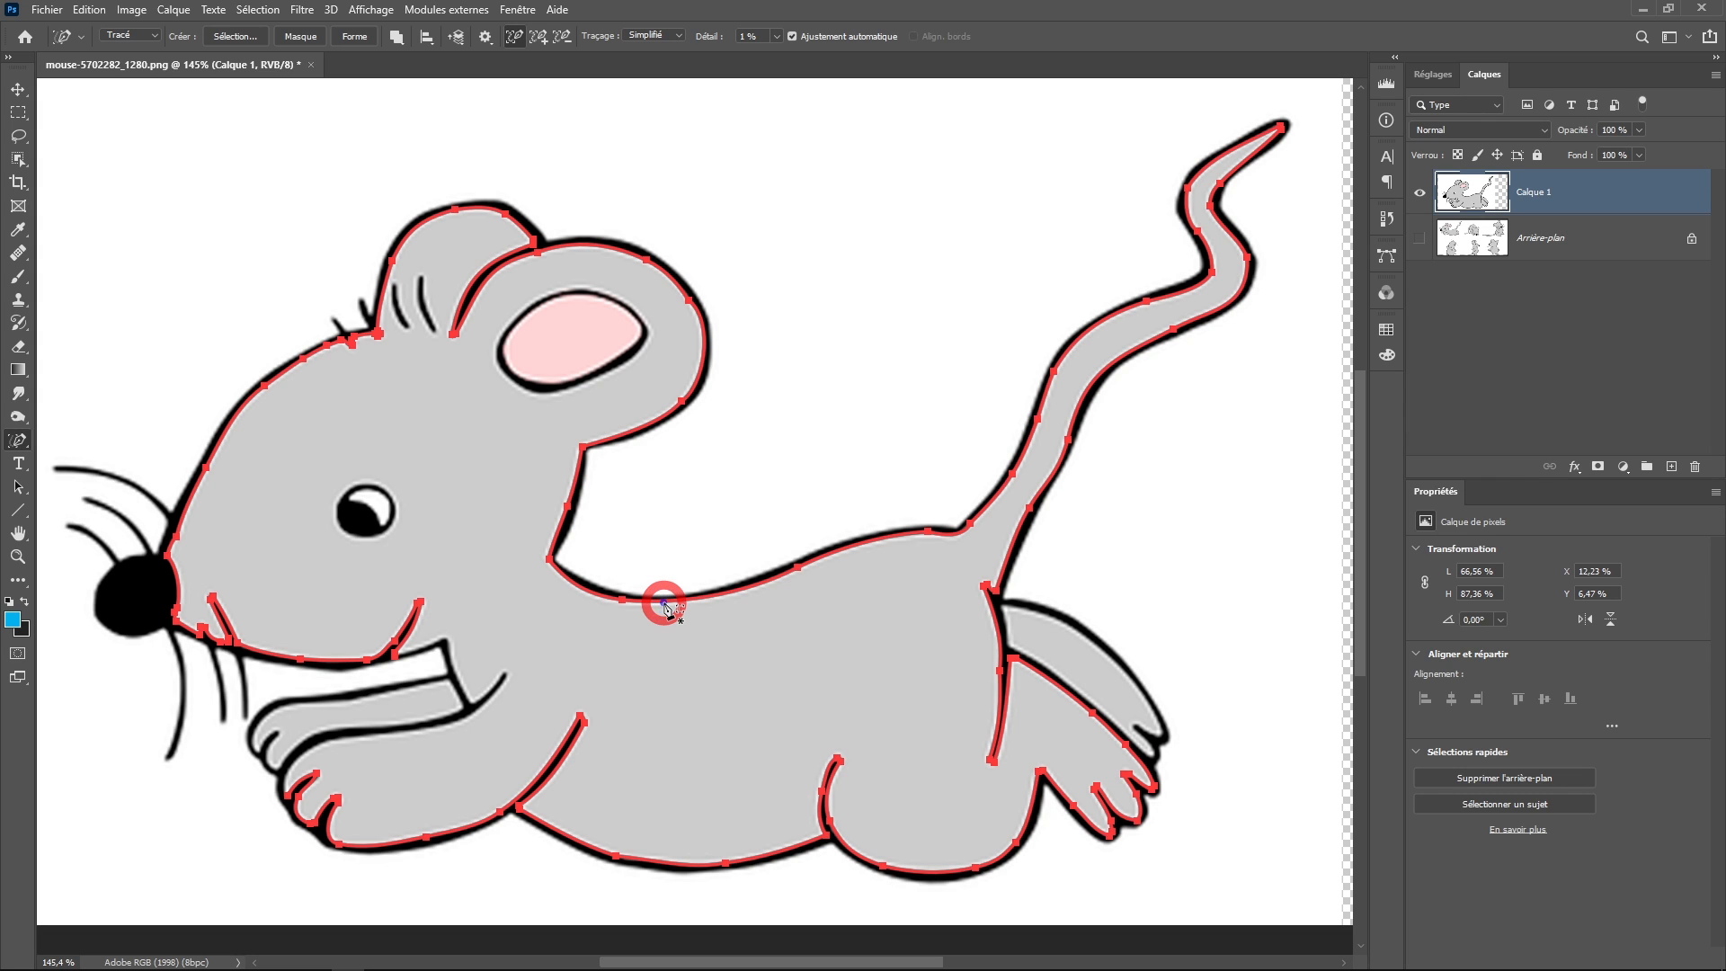
{"action": "left_click", "coordinate": [1082, 640]}
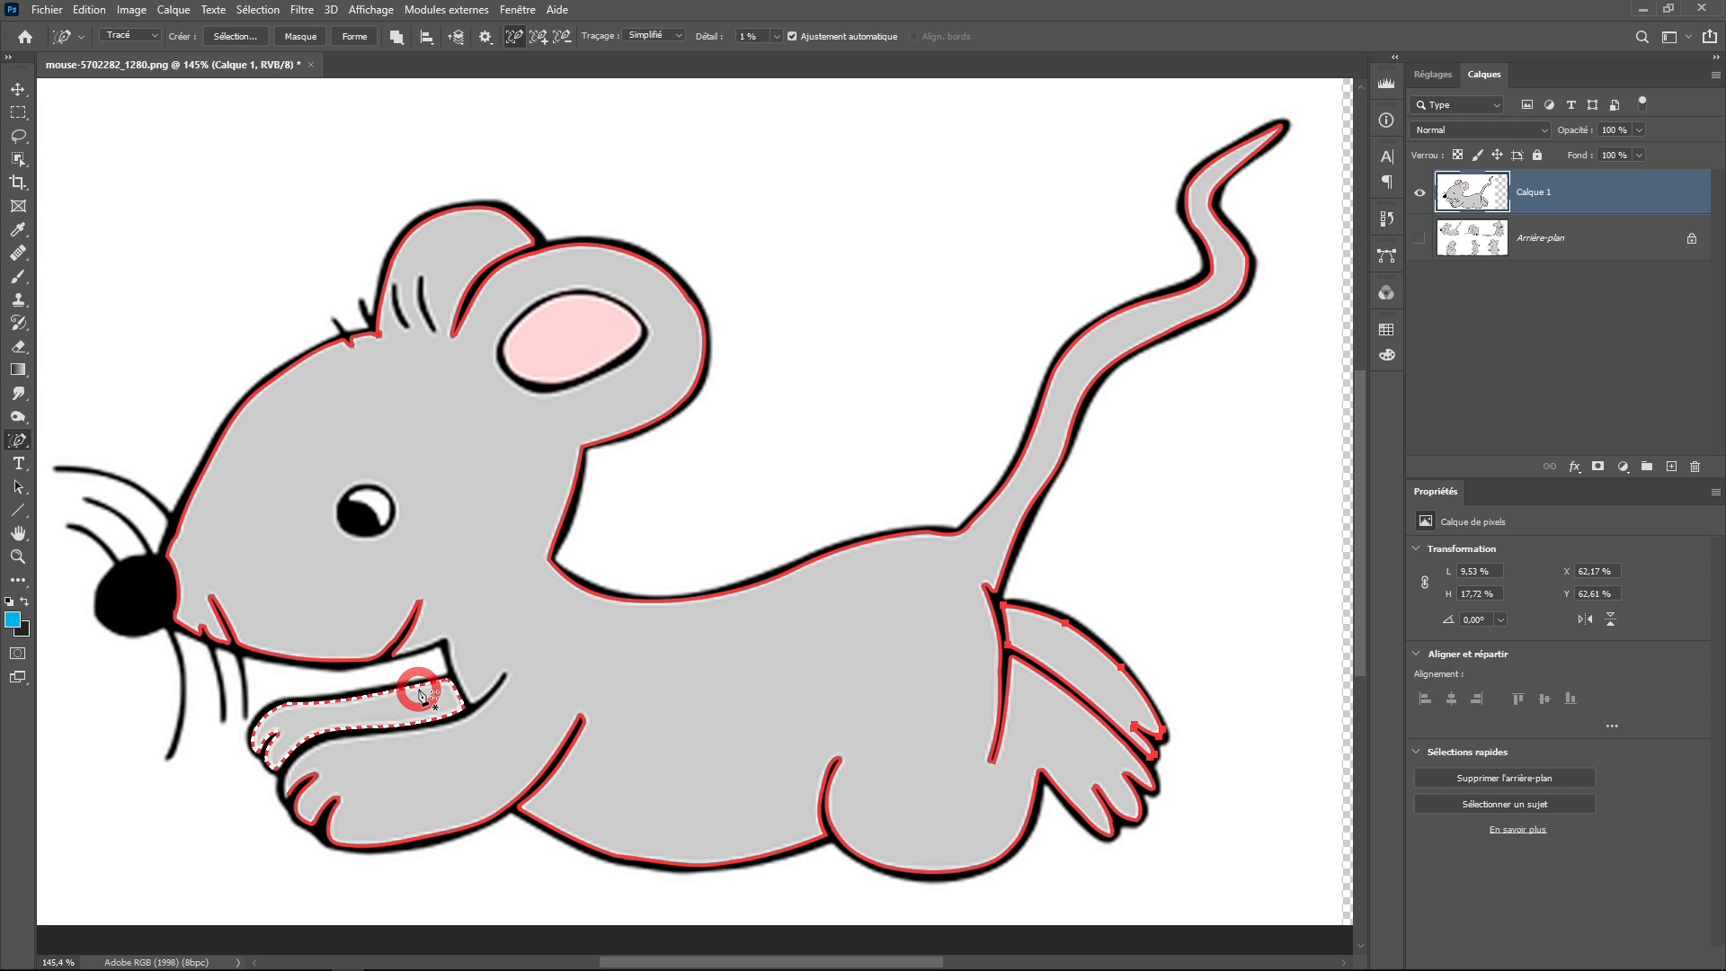
{"action": "left_click", "coordinate": [419, 693]}
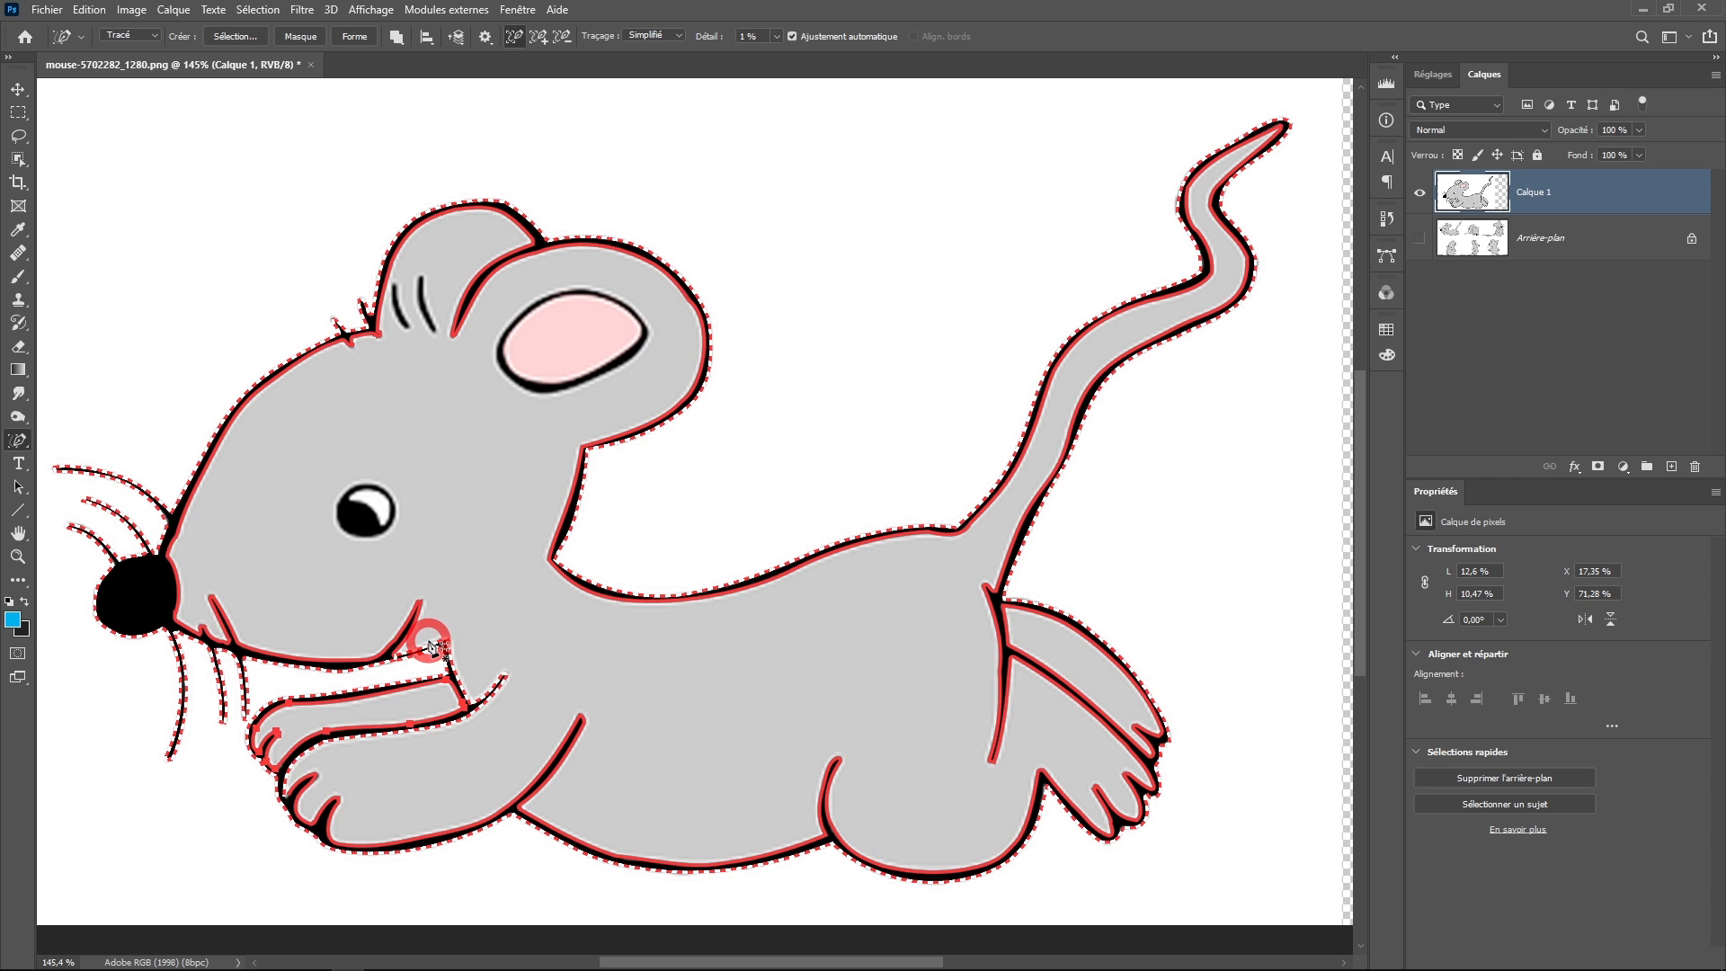
Extend the body path along the neck line between the mouth corner and the far front paw
{"action": "scroll", "coordinate": [430, 647], "scroll_direction": "up", "scroll_amount": 5}
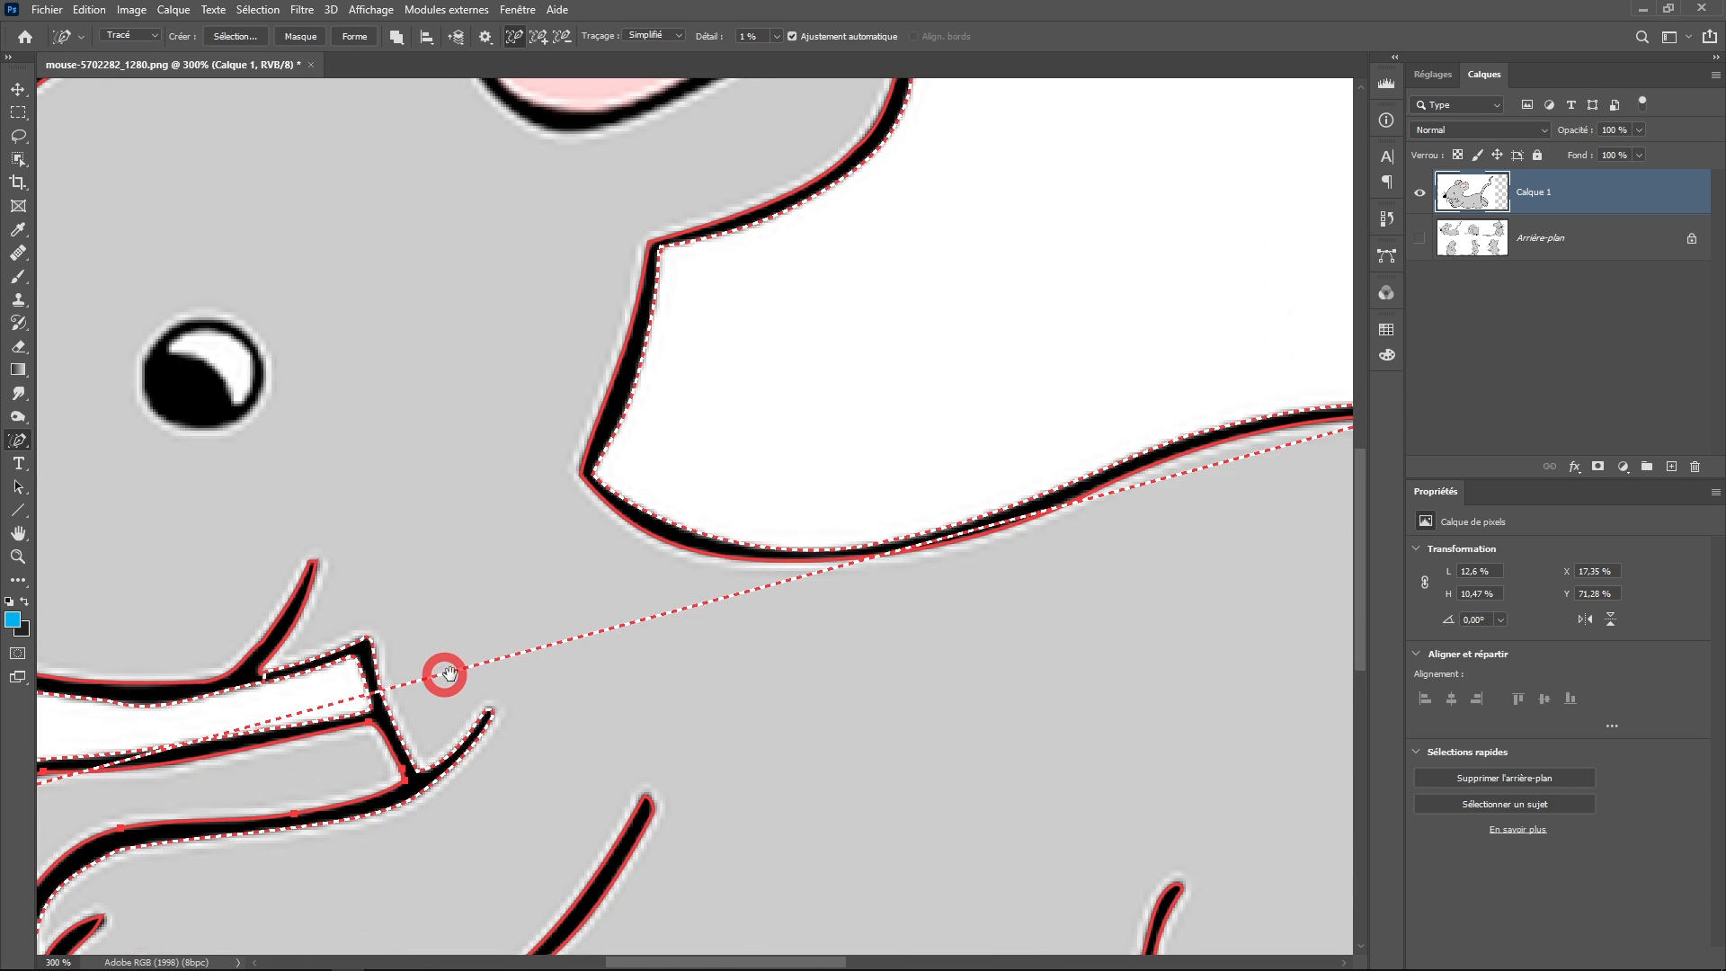
{"action": "scroll", "coordinate": [501, 616], "scroll_direction": "up", "scroll_amount": 4}
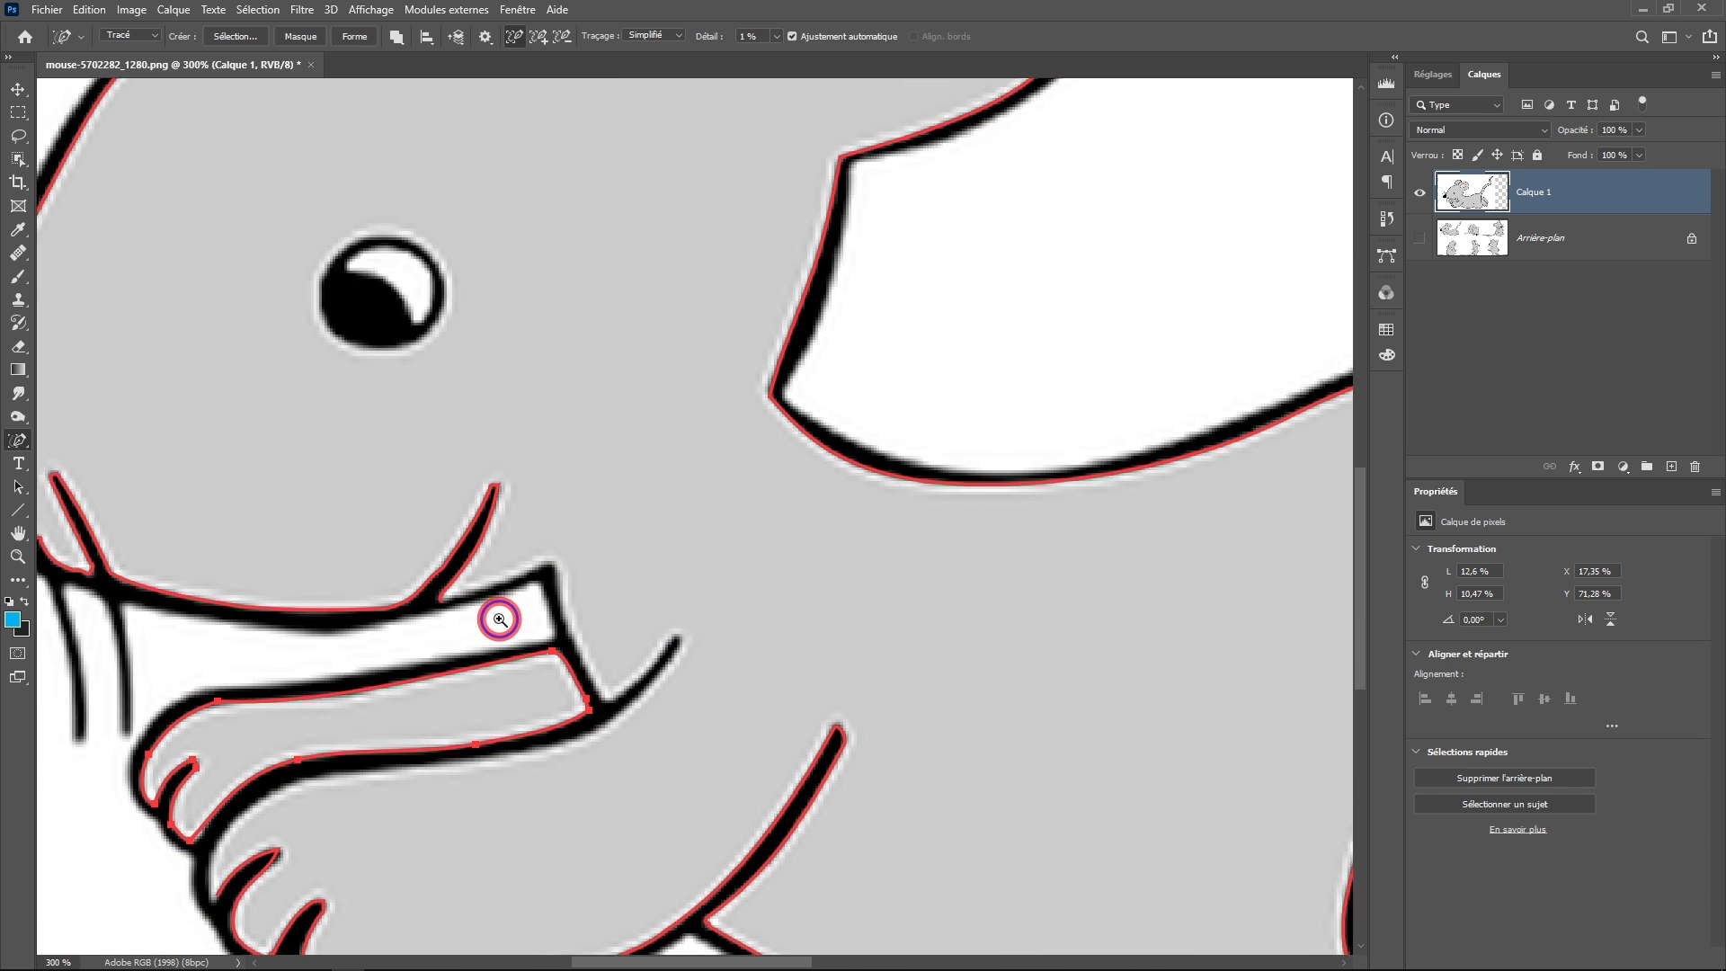
{"action": "scroll", "coordinate": [521, 544], "scroll_direction": "up", "scroll_amount": 3}
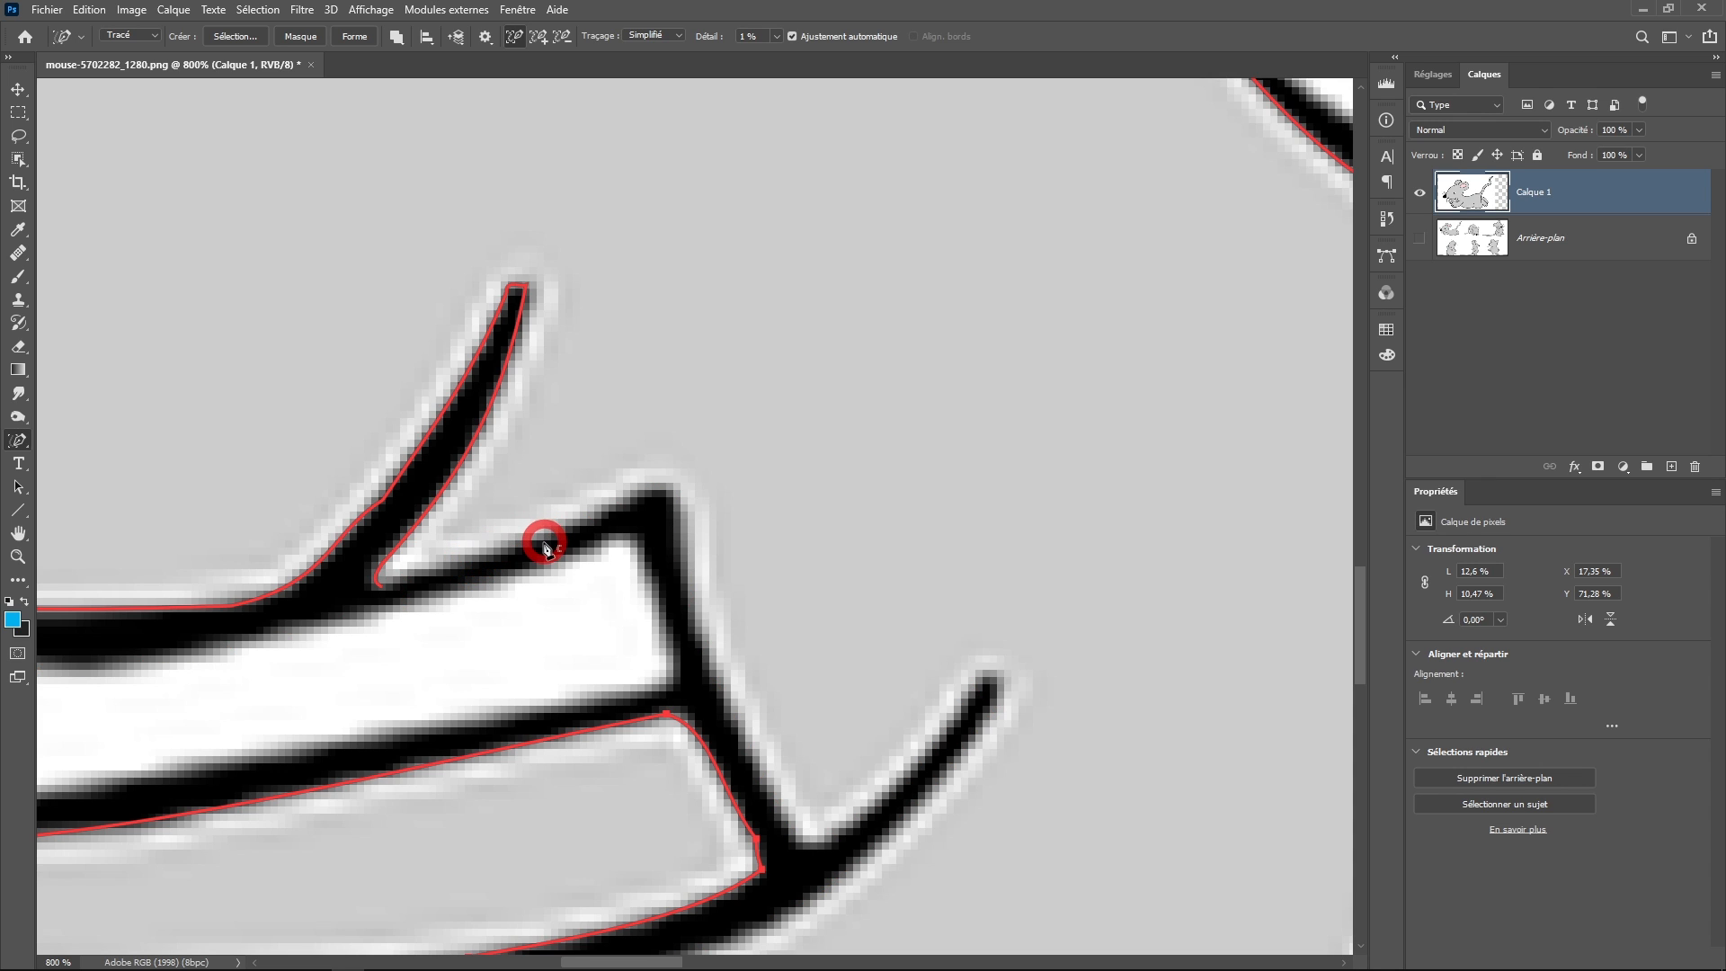
{"action": "left_click", "coordinate": [390, 587]}
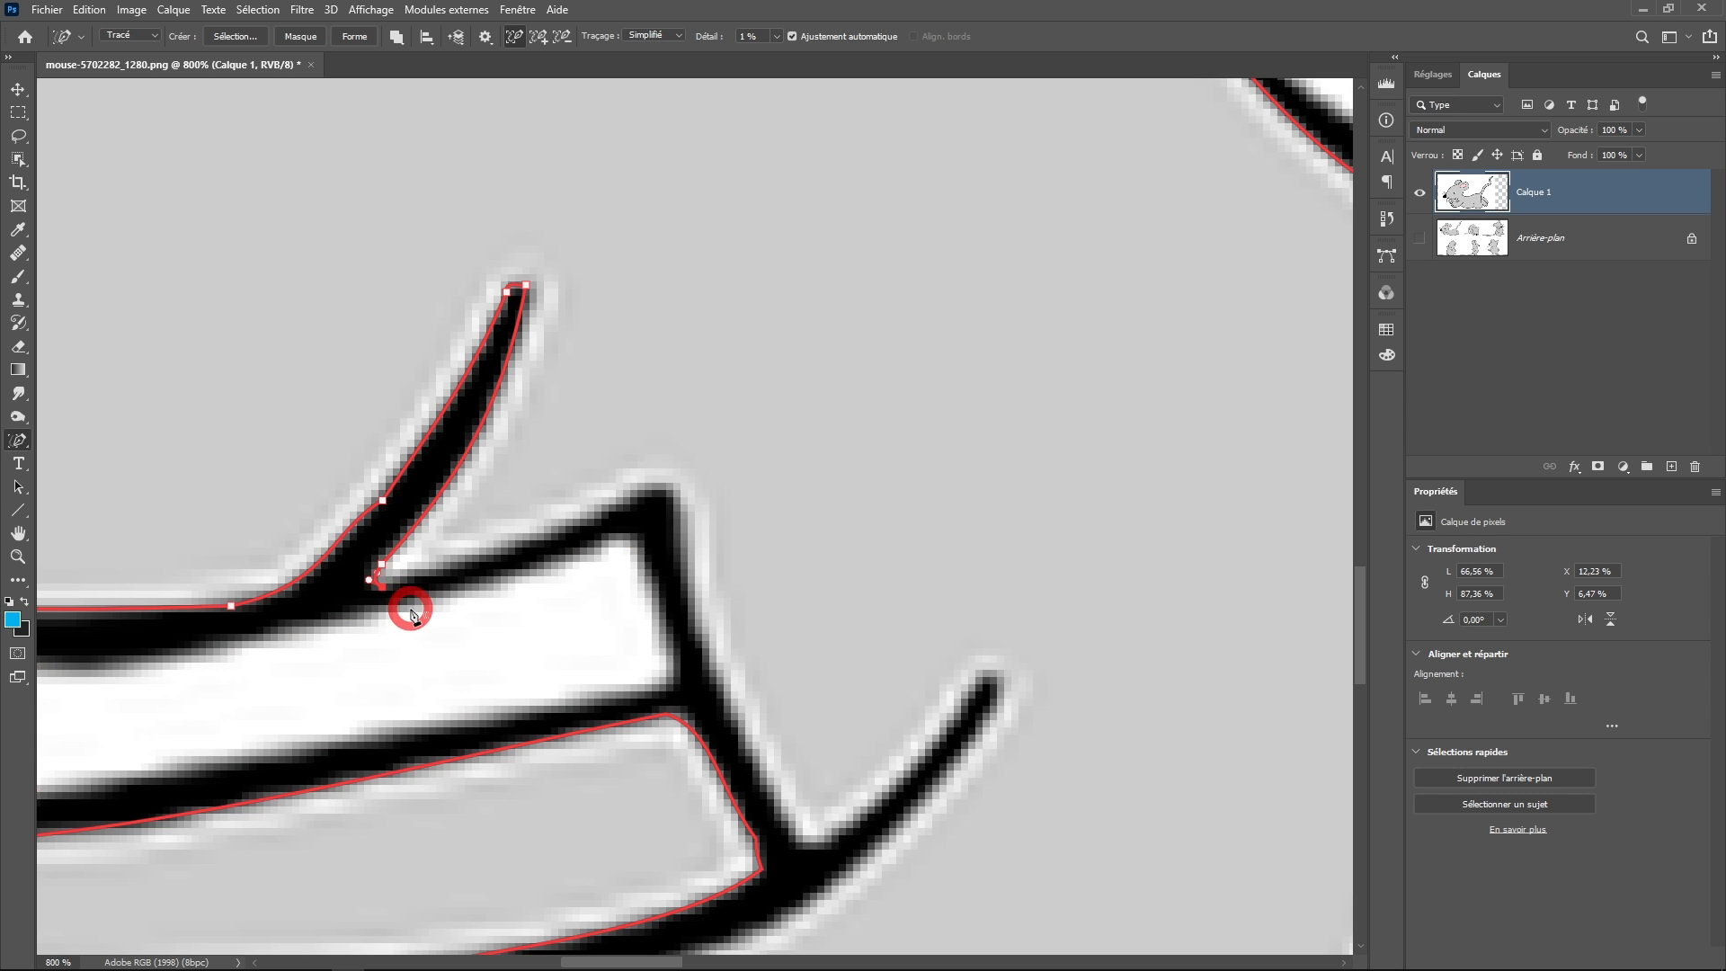
{"action": "key", "text": "shift"}
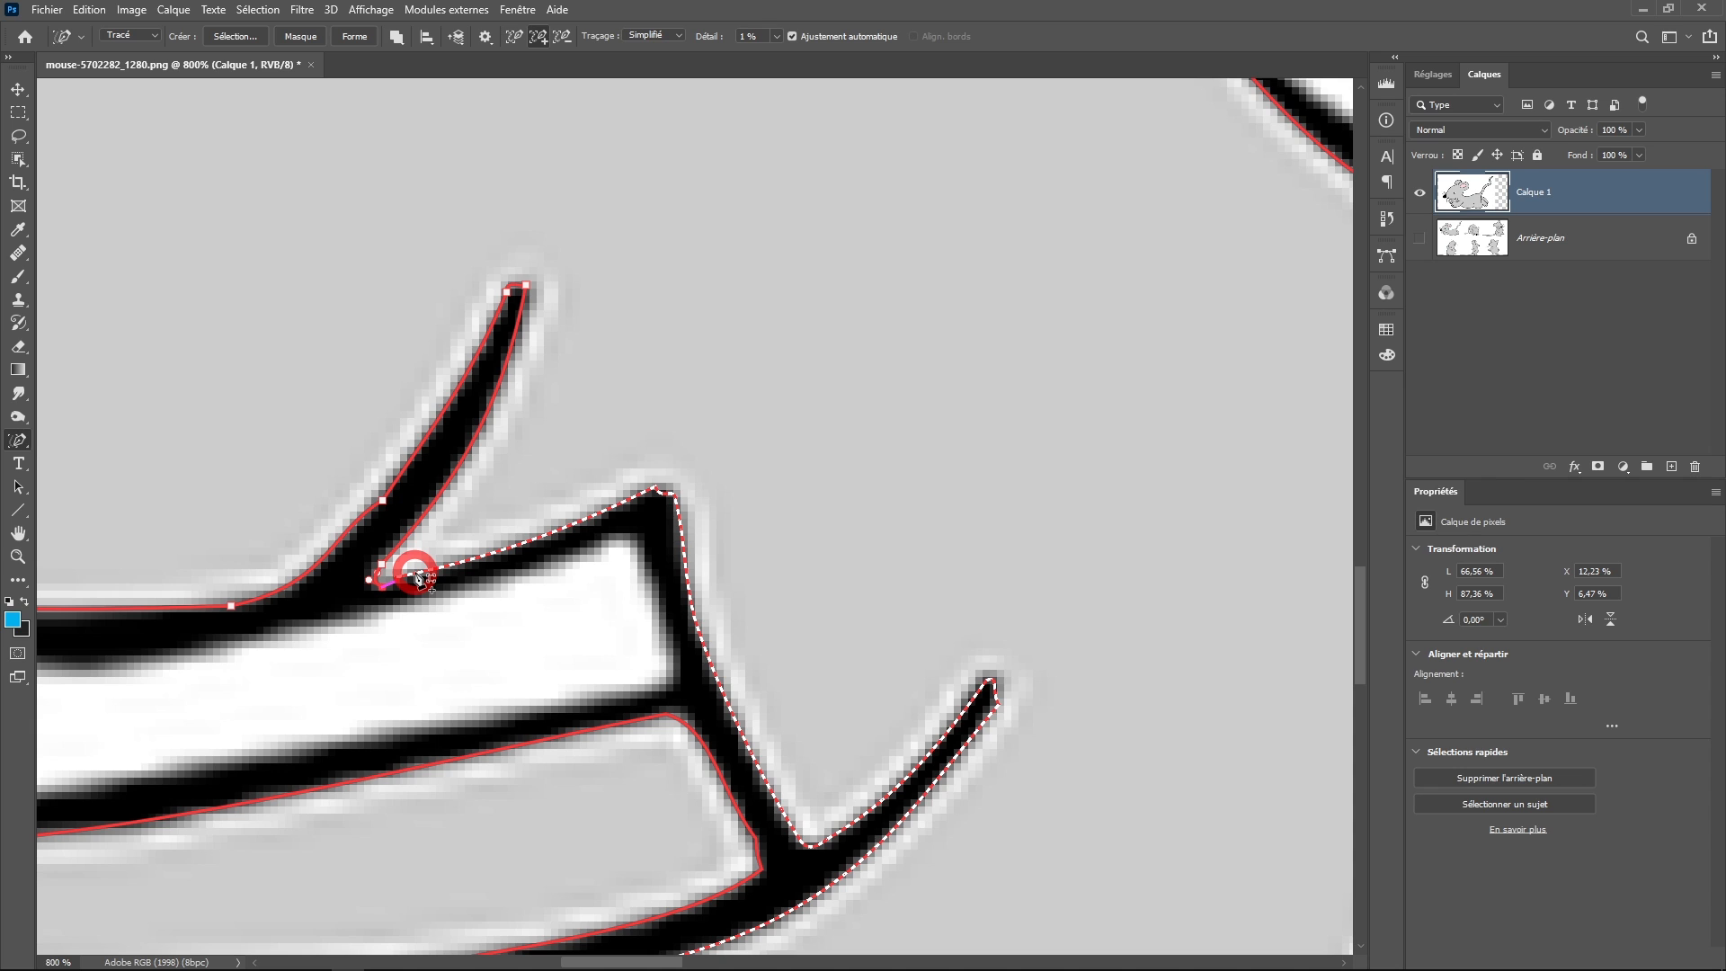
{"action": "left_click", "coordinate": [415, 575]}
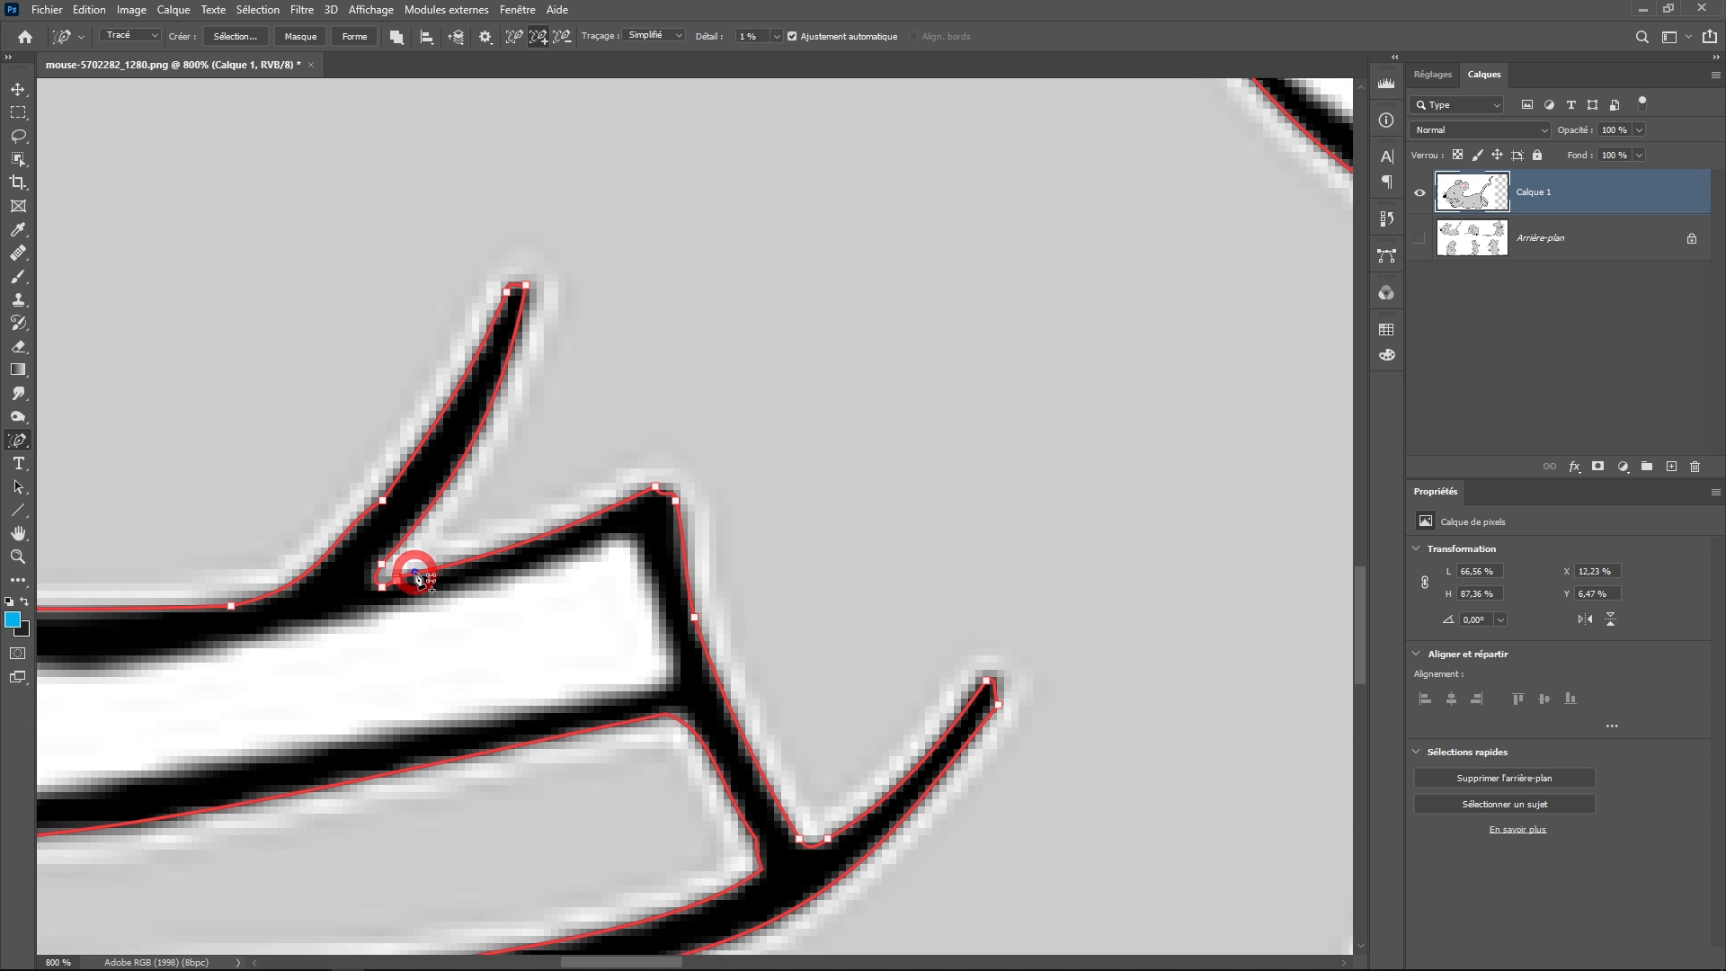
{"action": "left_click", "coordinate": [930, 795], "text": "alt"}
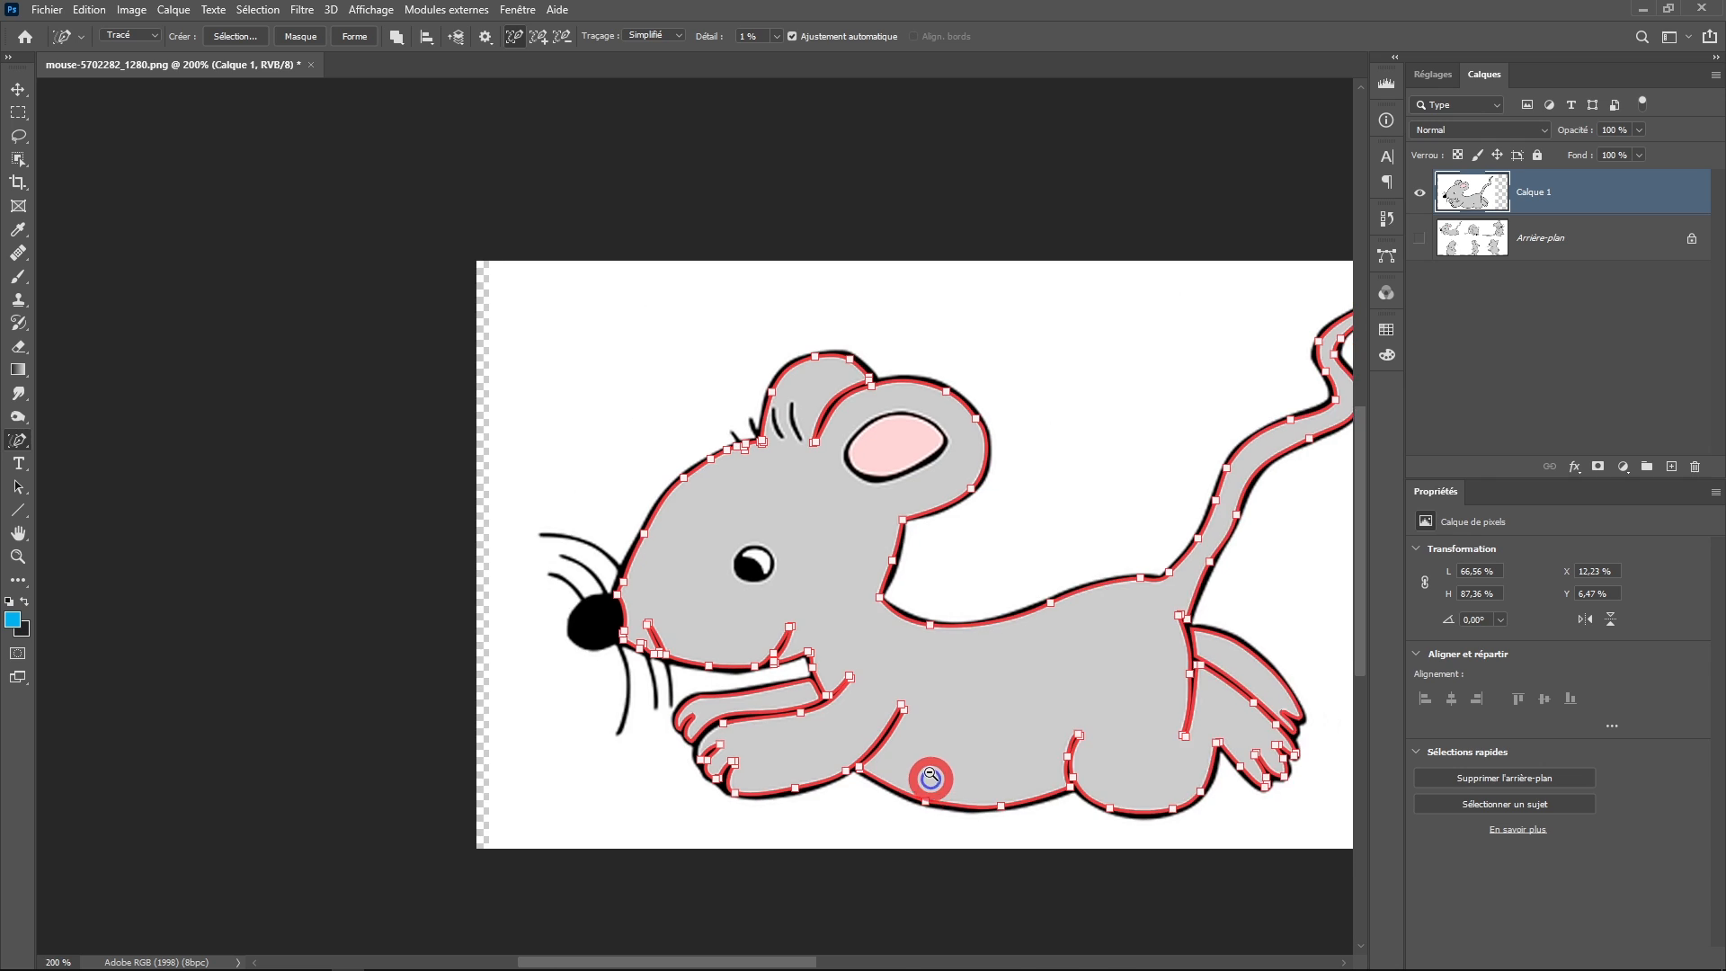
{"action": "left_click_drag", "start_coordinate": [930, 777], "coordinate": [702, 731]}
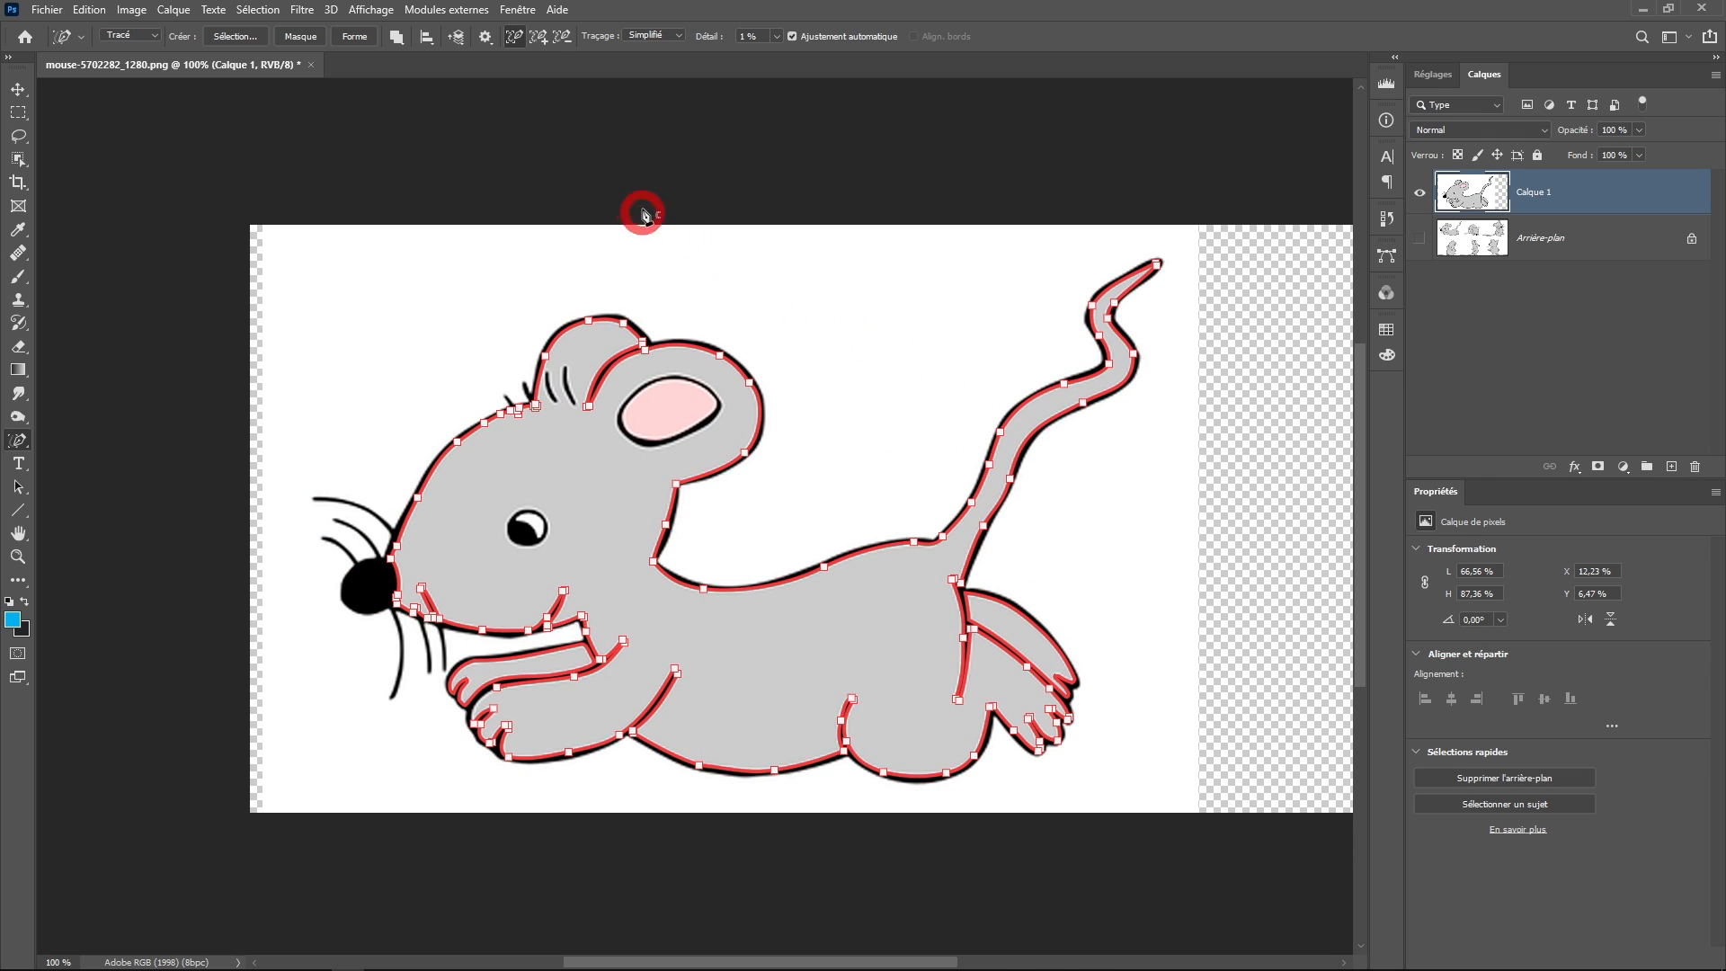
Save the mouse's work path under the name fond
{"action": "left_click", "coordinate": [515, 9]}
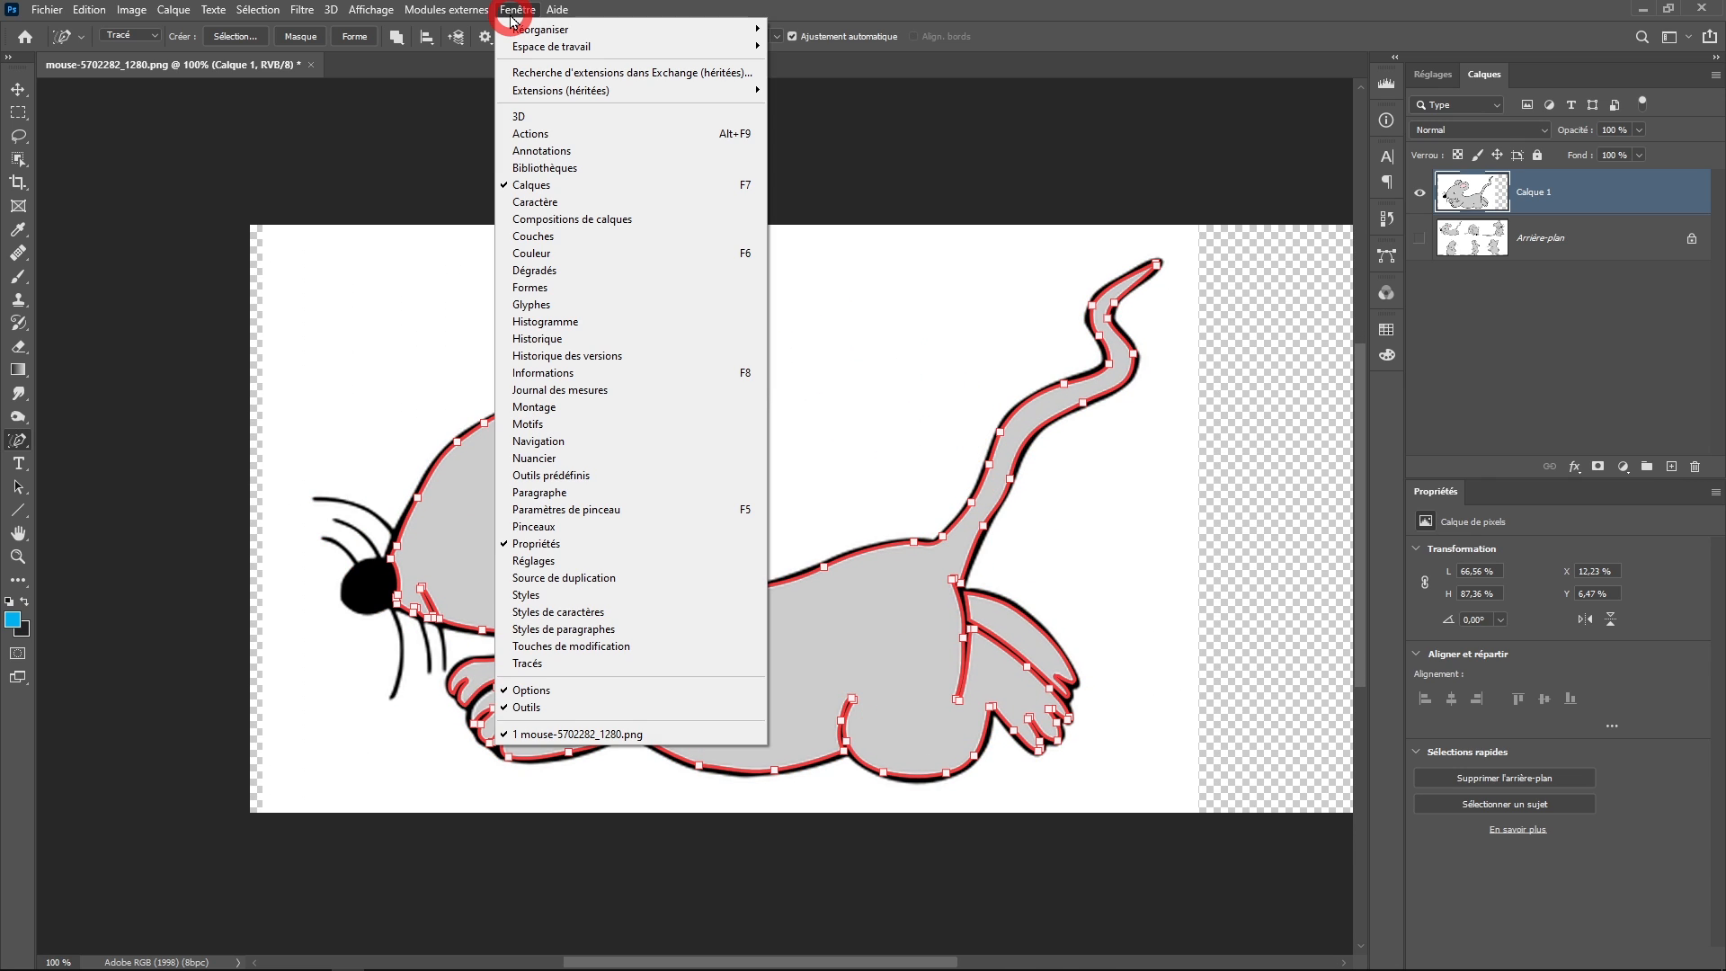
{"action": "left_click", "coordinate": [559, 662]}
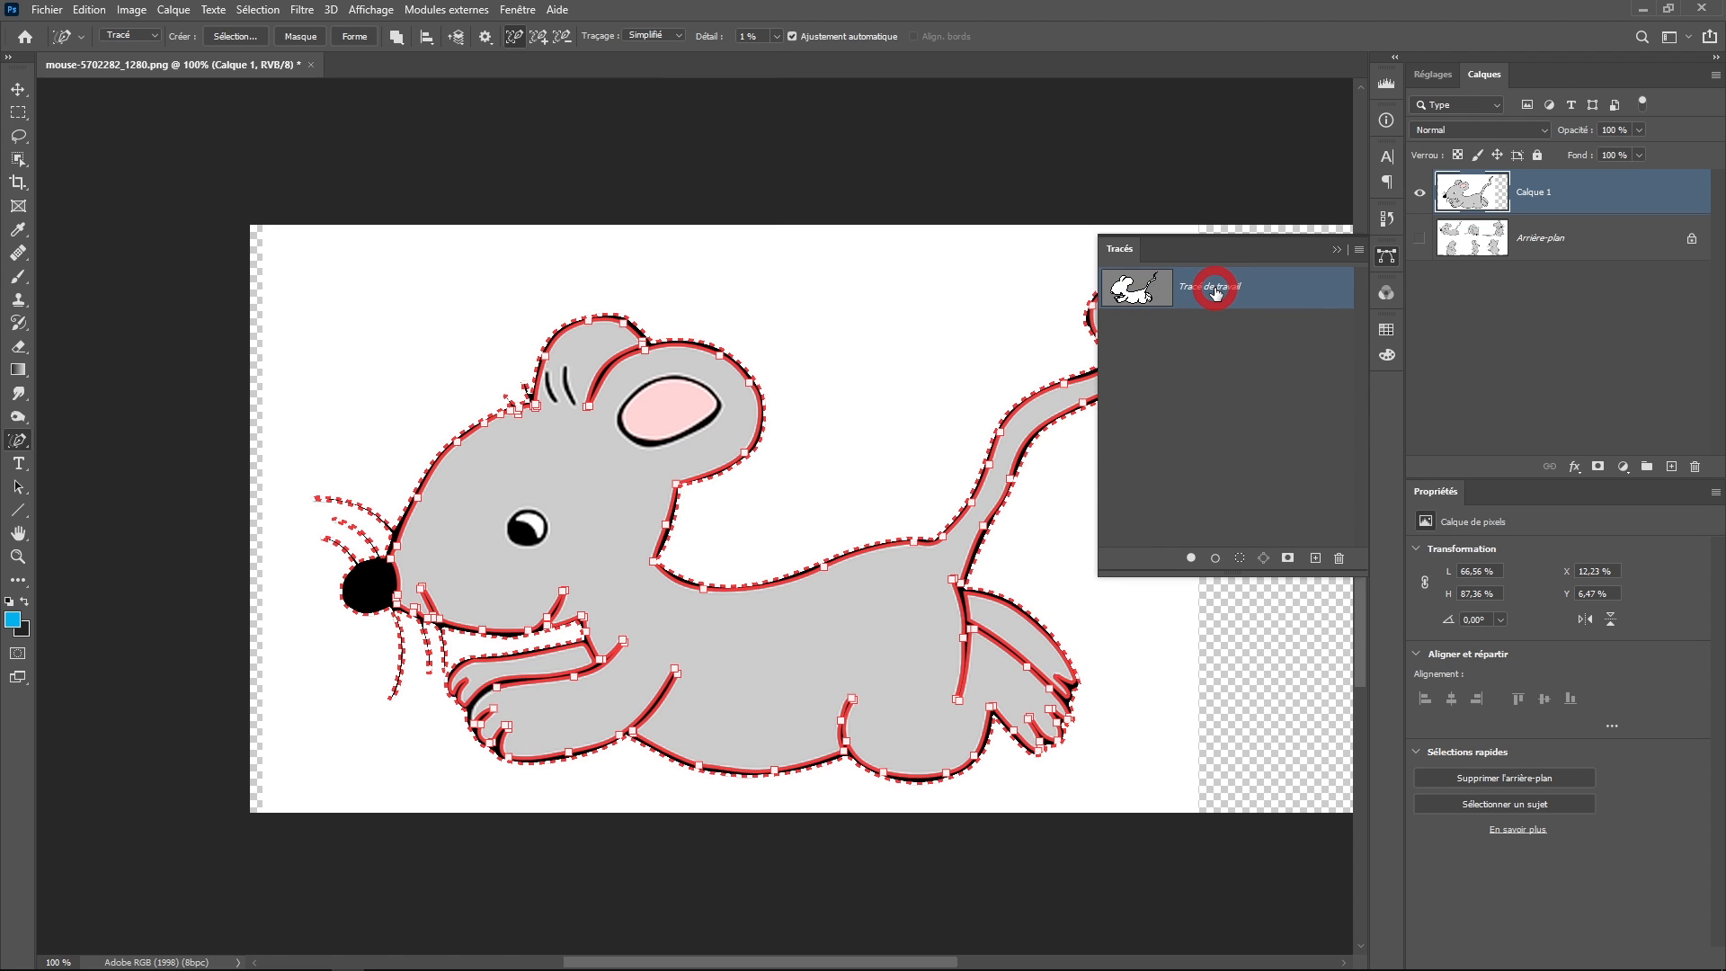
{"action": "double_click", "coordinate": [1214, 288]}
{"action": "type", "text": "f"}
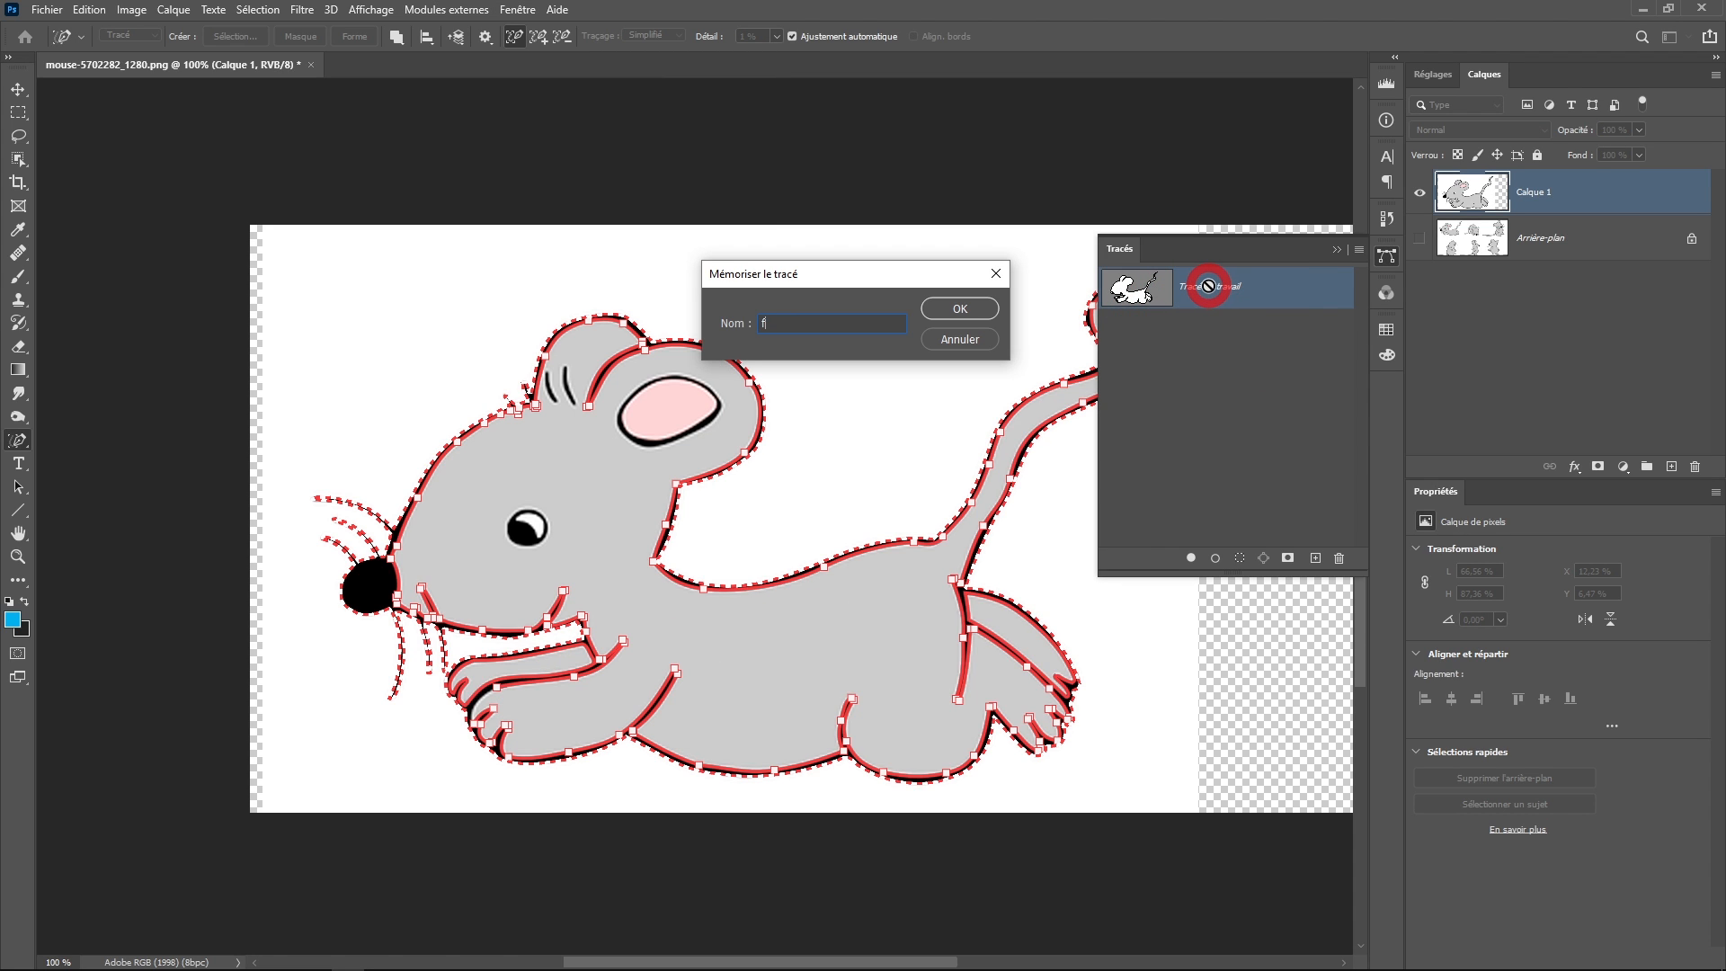
{"action": "type", "text": "ond"}
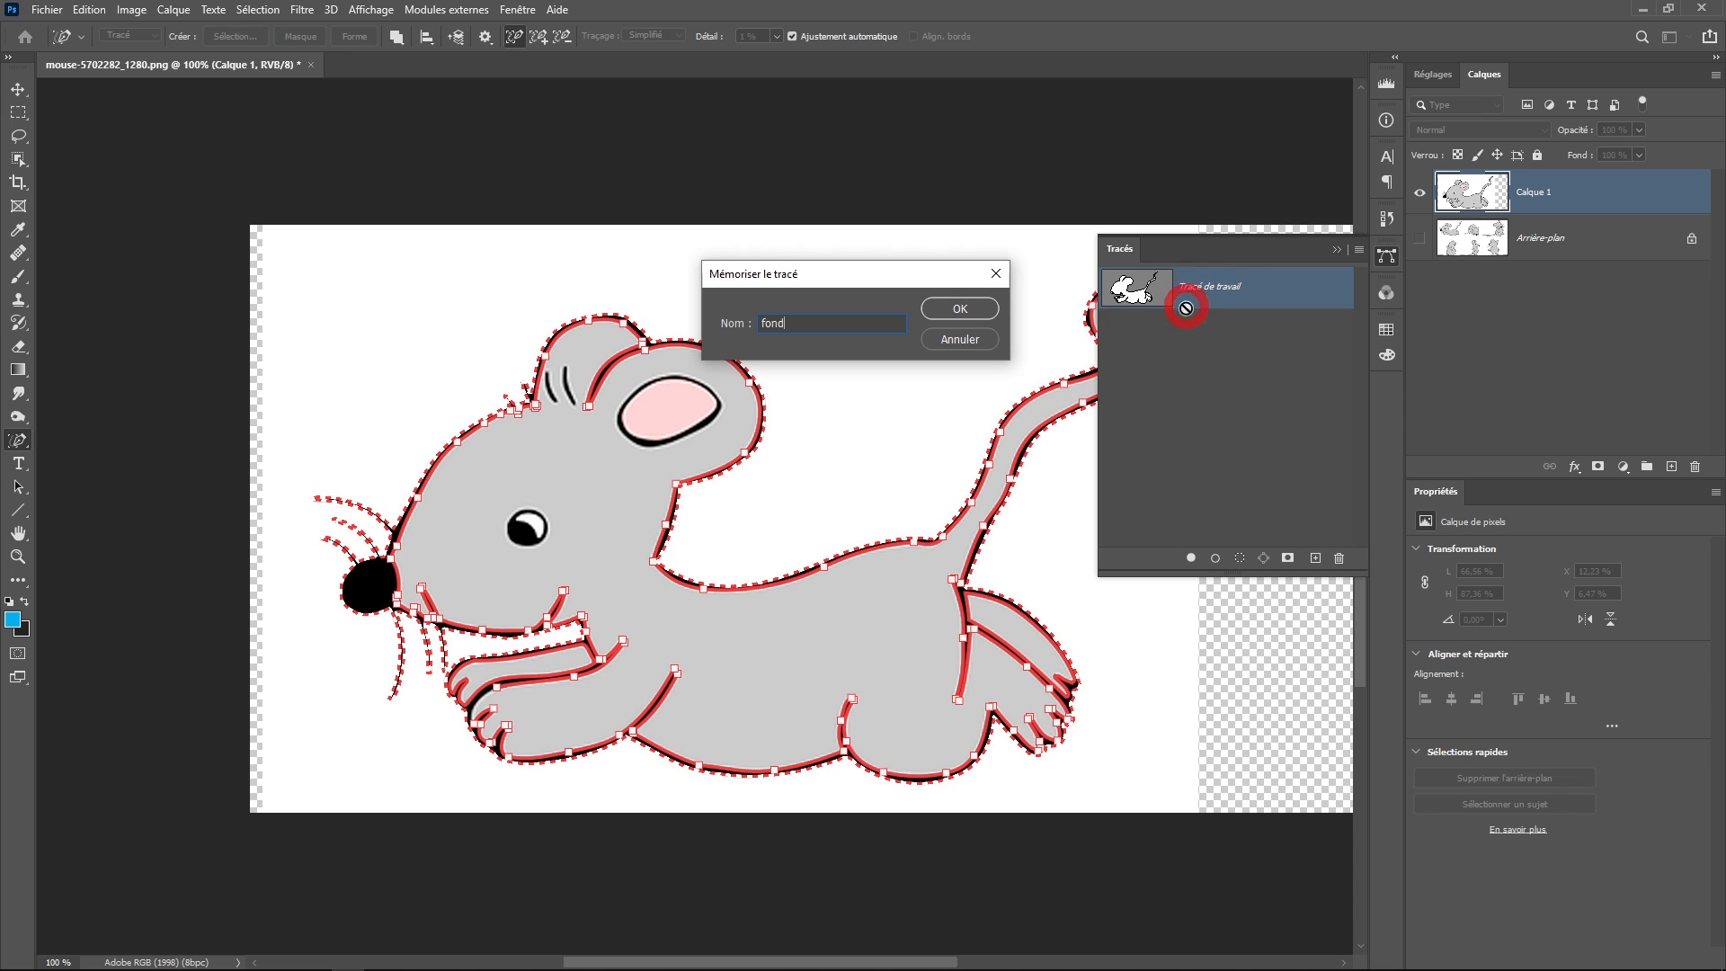
{"action": "left_click", "coordinate": [960, 310]}
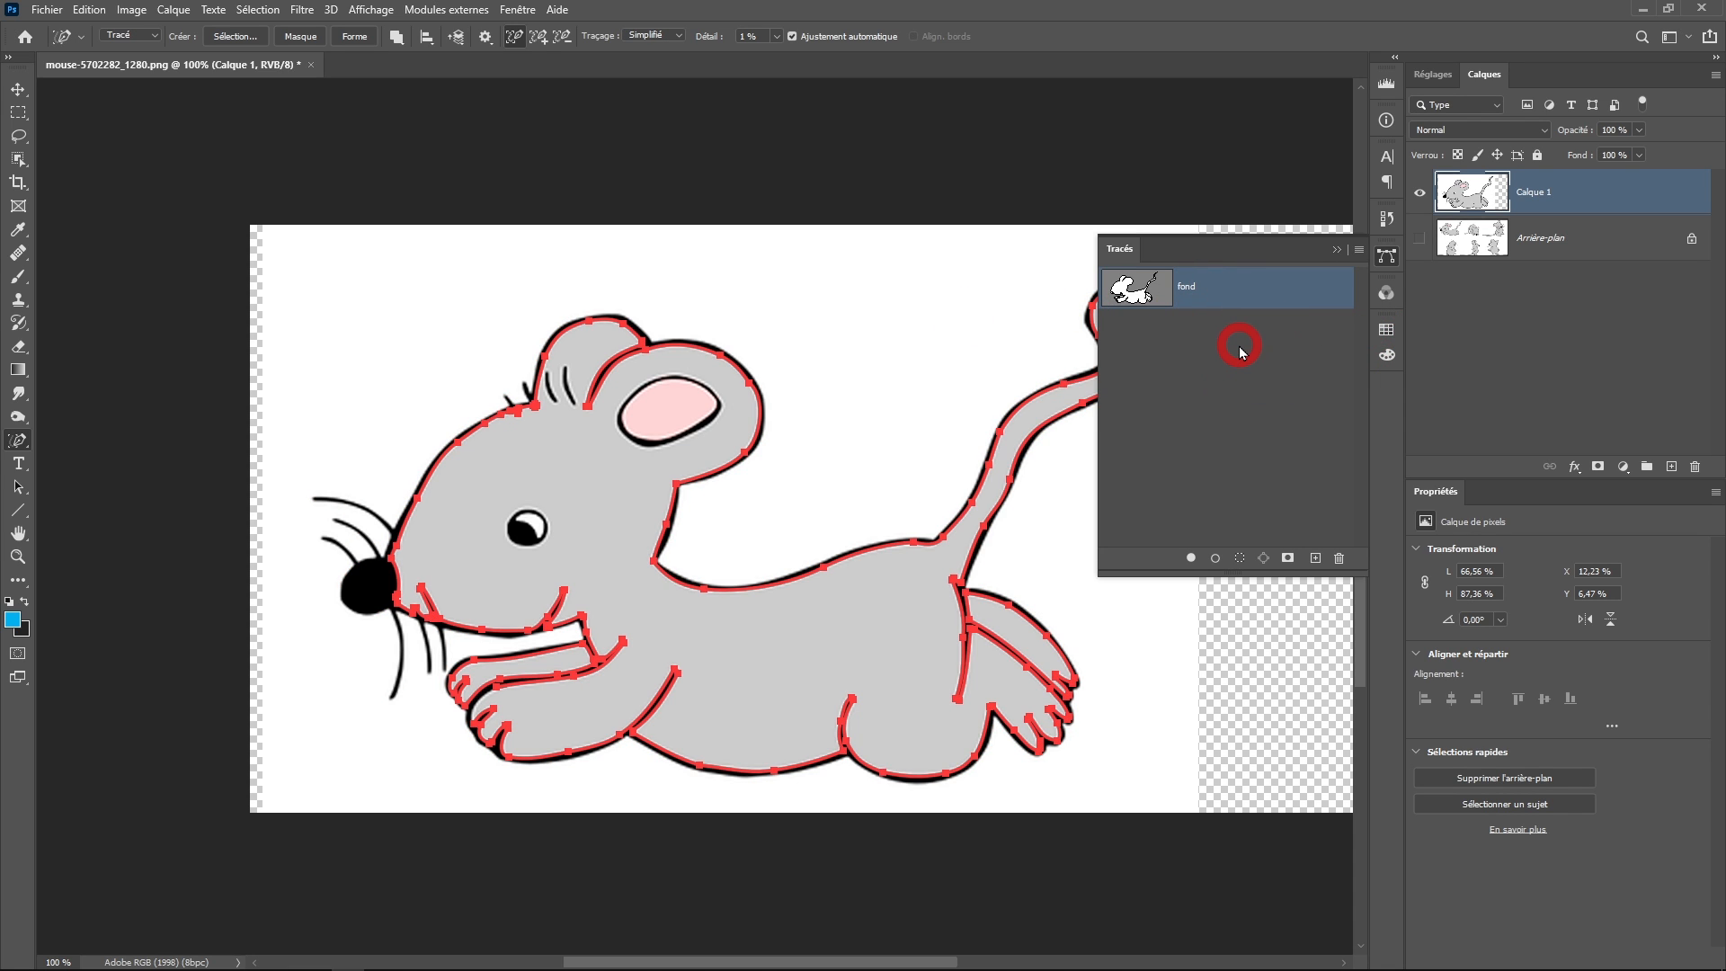
Add a blue Couleur unie fill layer shaped by the fond path
{"action": "left_click", "coordinate": [1623, 467]}
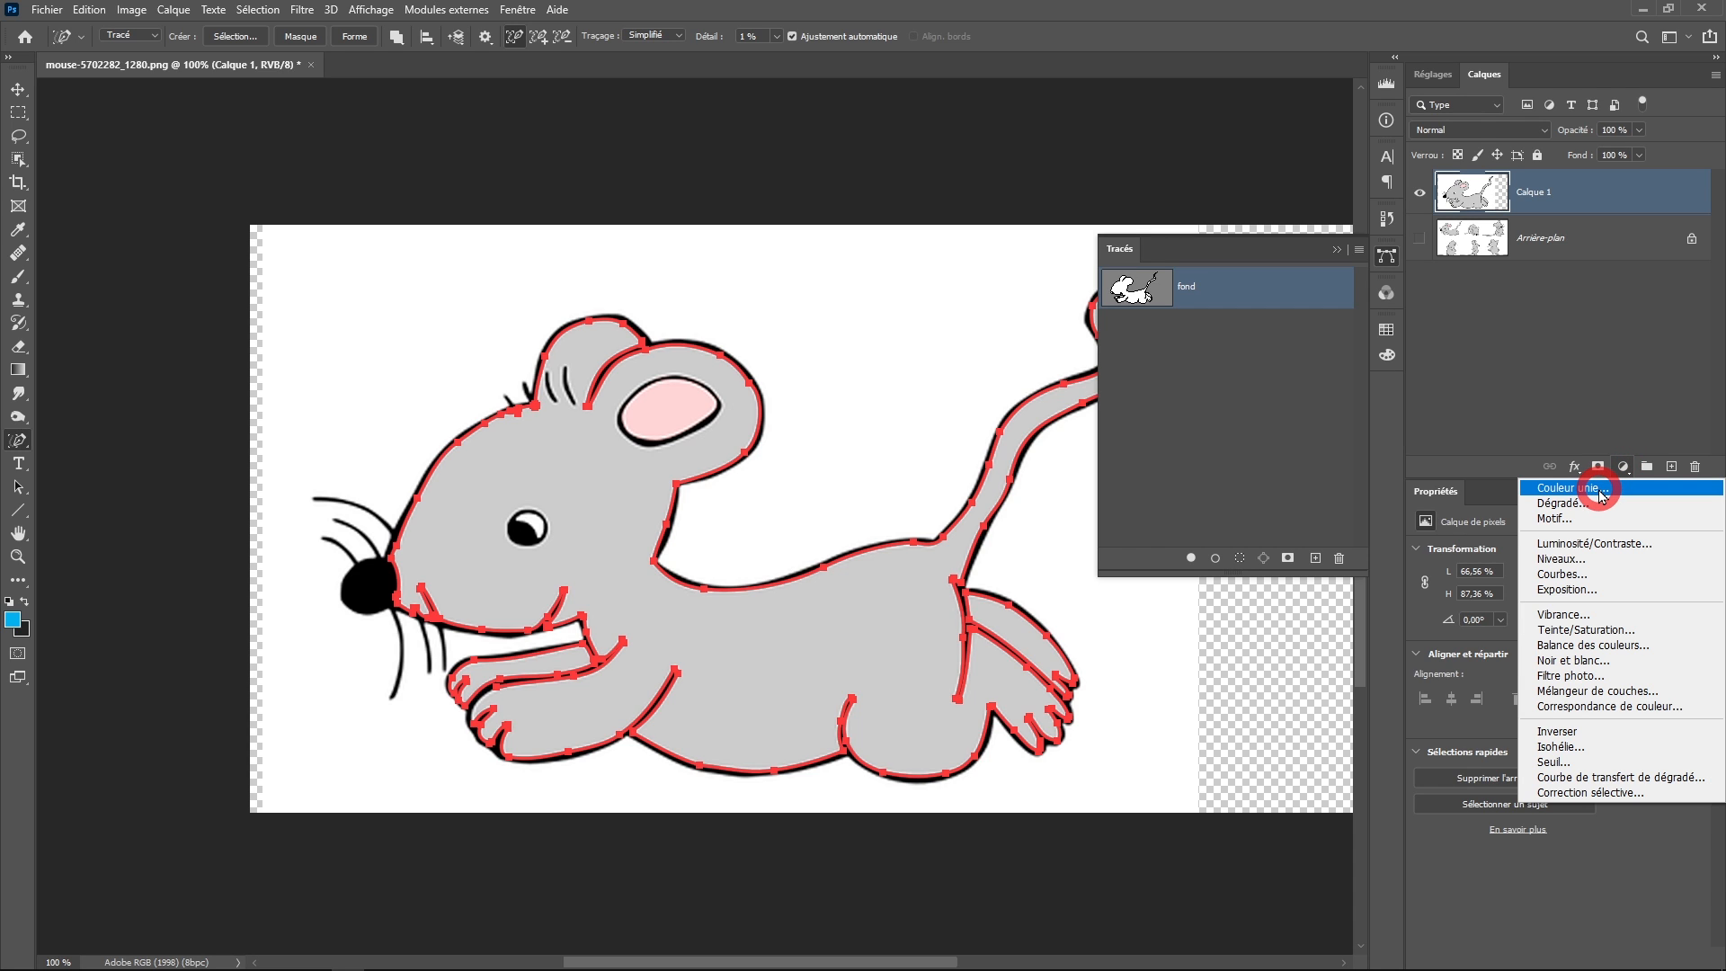
{"action": "left_click", "coordinate": [1600, 490]}
{"action": "left_click_drag", "start_coordinate": [760, 424], "coordinate": [1368, 676]}
{"action": "left_click", "coordinate": [1479, 601]}
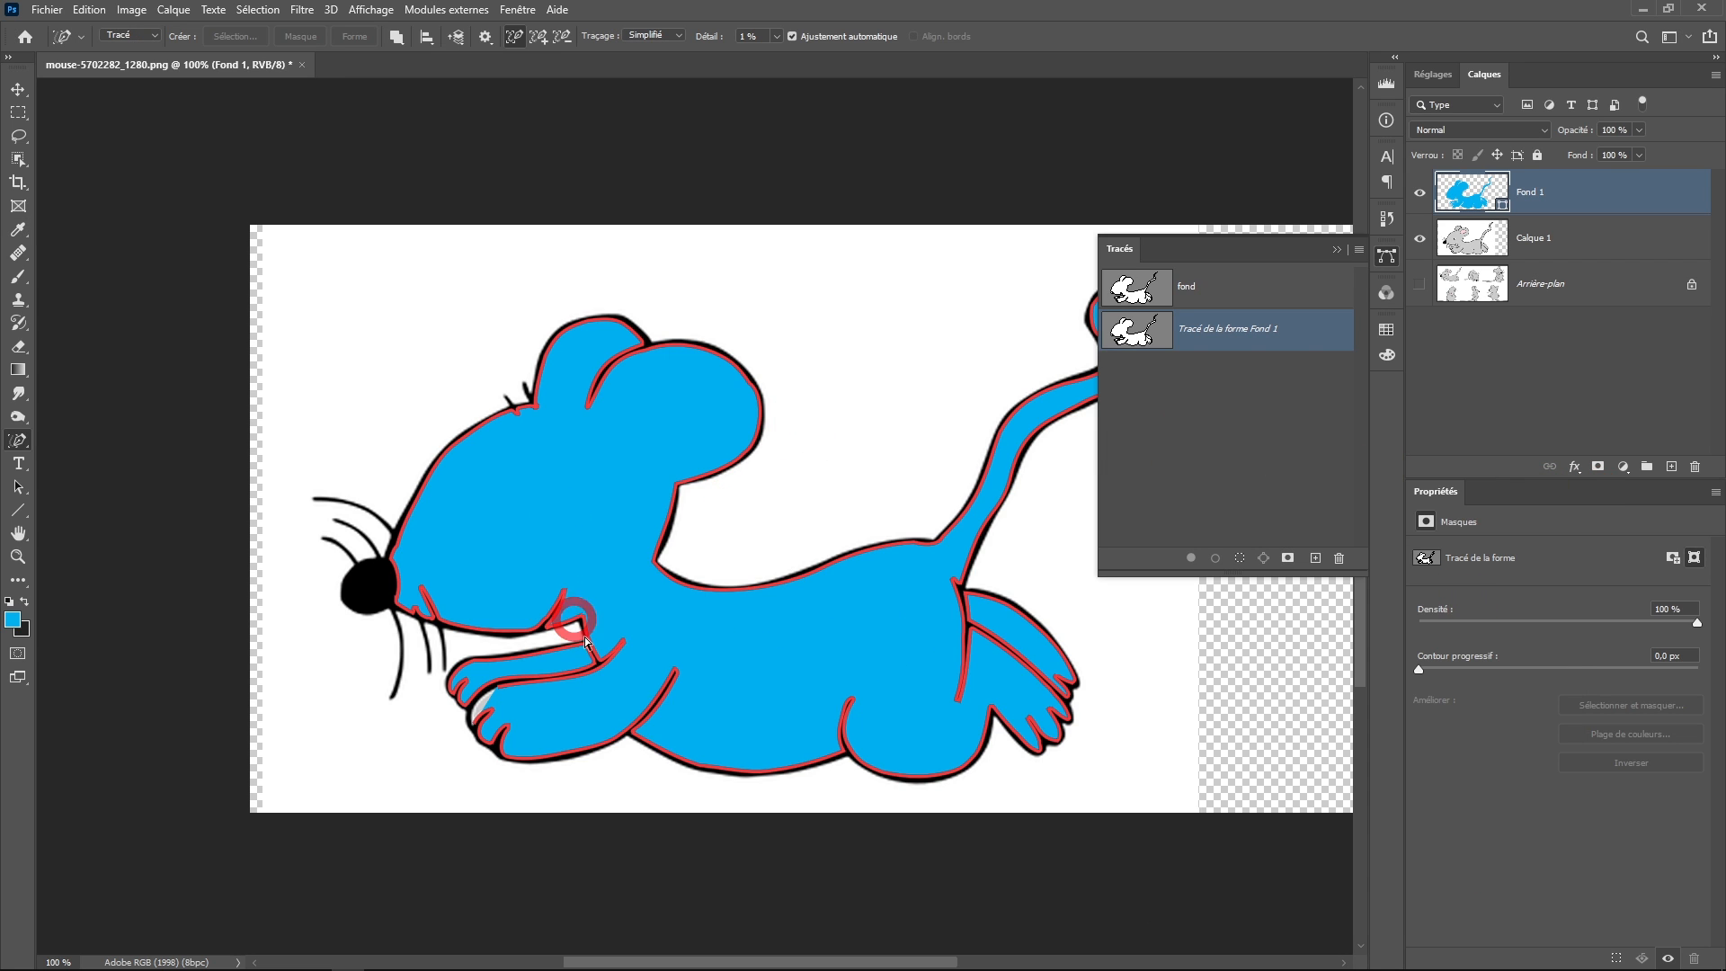
Extend the body path along the unfilled upper edge of the near front paw with the Content-Aware Tracing tool
{"action": "left_click", "coordinate": [547, 726], "text": "ctrl"}
{"action": "left_click", "coordinate": [447, 738], "text": "ctrl"}
{"action": "left_click_drag", "start_coordinate": [396, 778], "coordinate": [611, 559]}
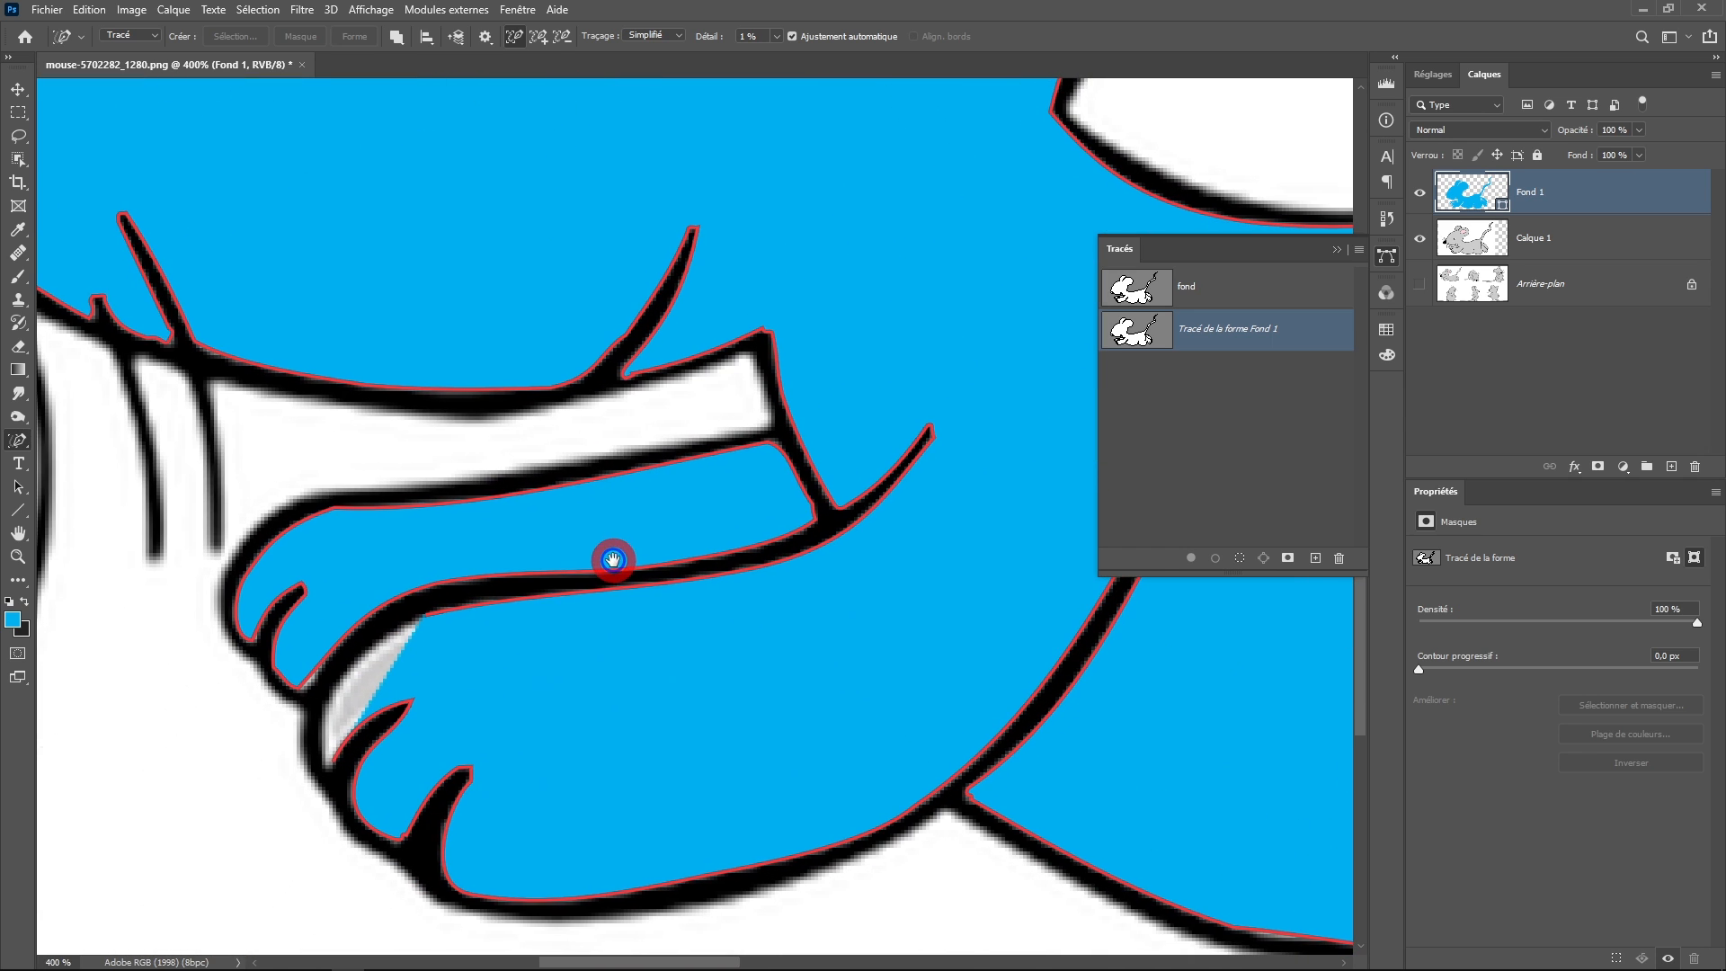
{"action": "left_click", "coordinate": [337, 733], "text": "ctrl"}
{"action": "left_click_drag", "start_coordinate": [505, 595], "coordinate": [606, 593]}
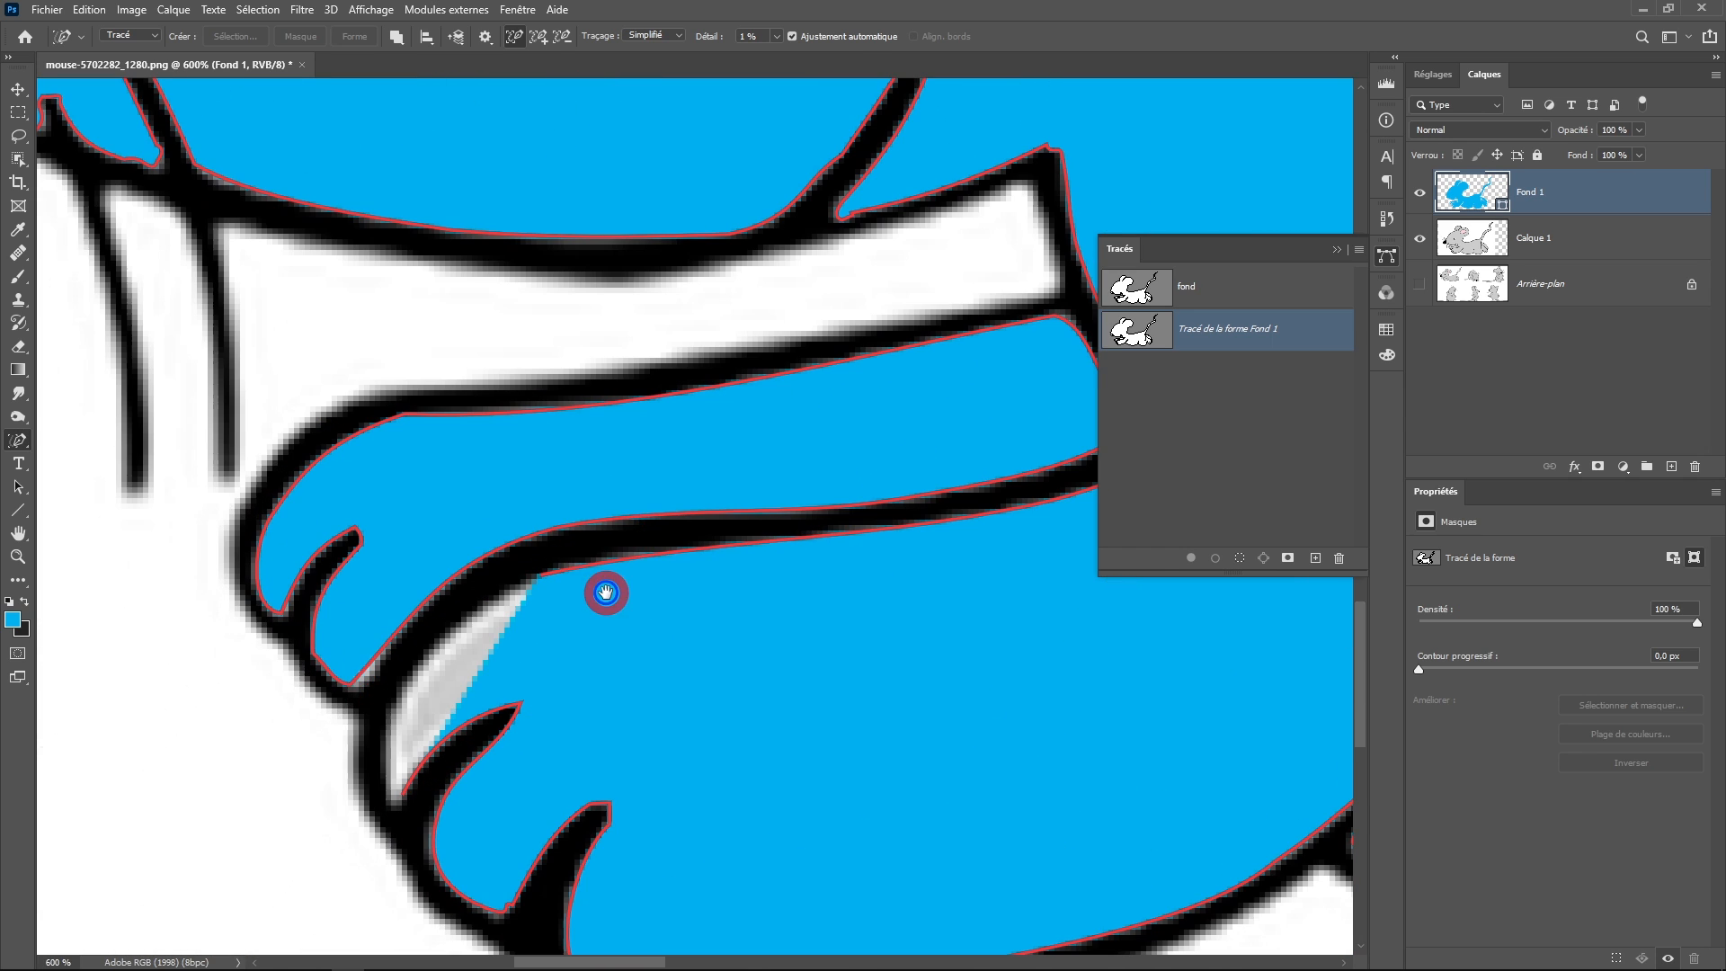
{"action": "left_click", "coordinate": [543, 605], "text": "ctrl"}
{"action": "left_click", "coordinate": [547, 611], "text": "ctrl"}
{"action": "left_click", "coordinate": [543, 607], "text": "ctrl"}
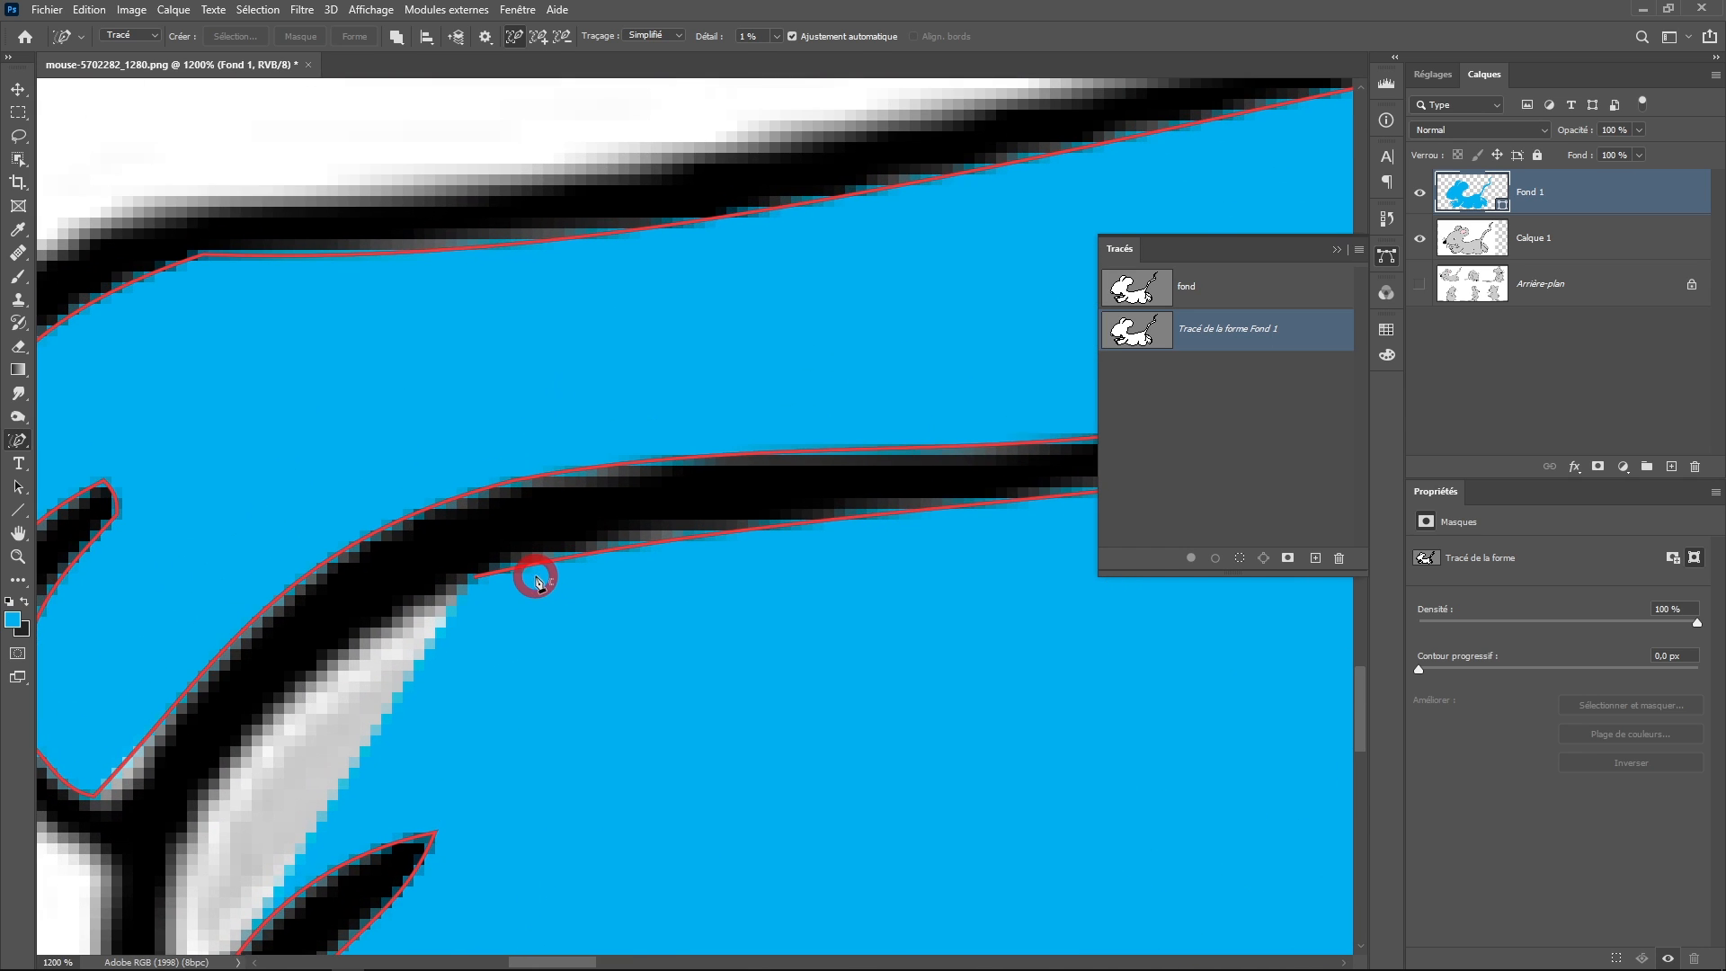
{"action": "left_click", "coordinate": [475, 578]}
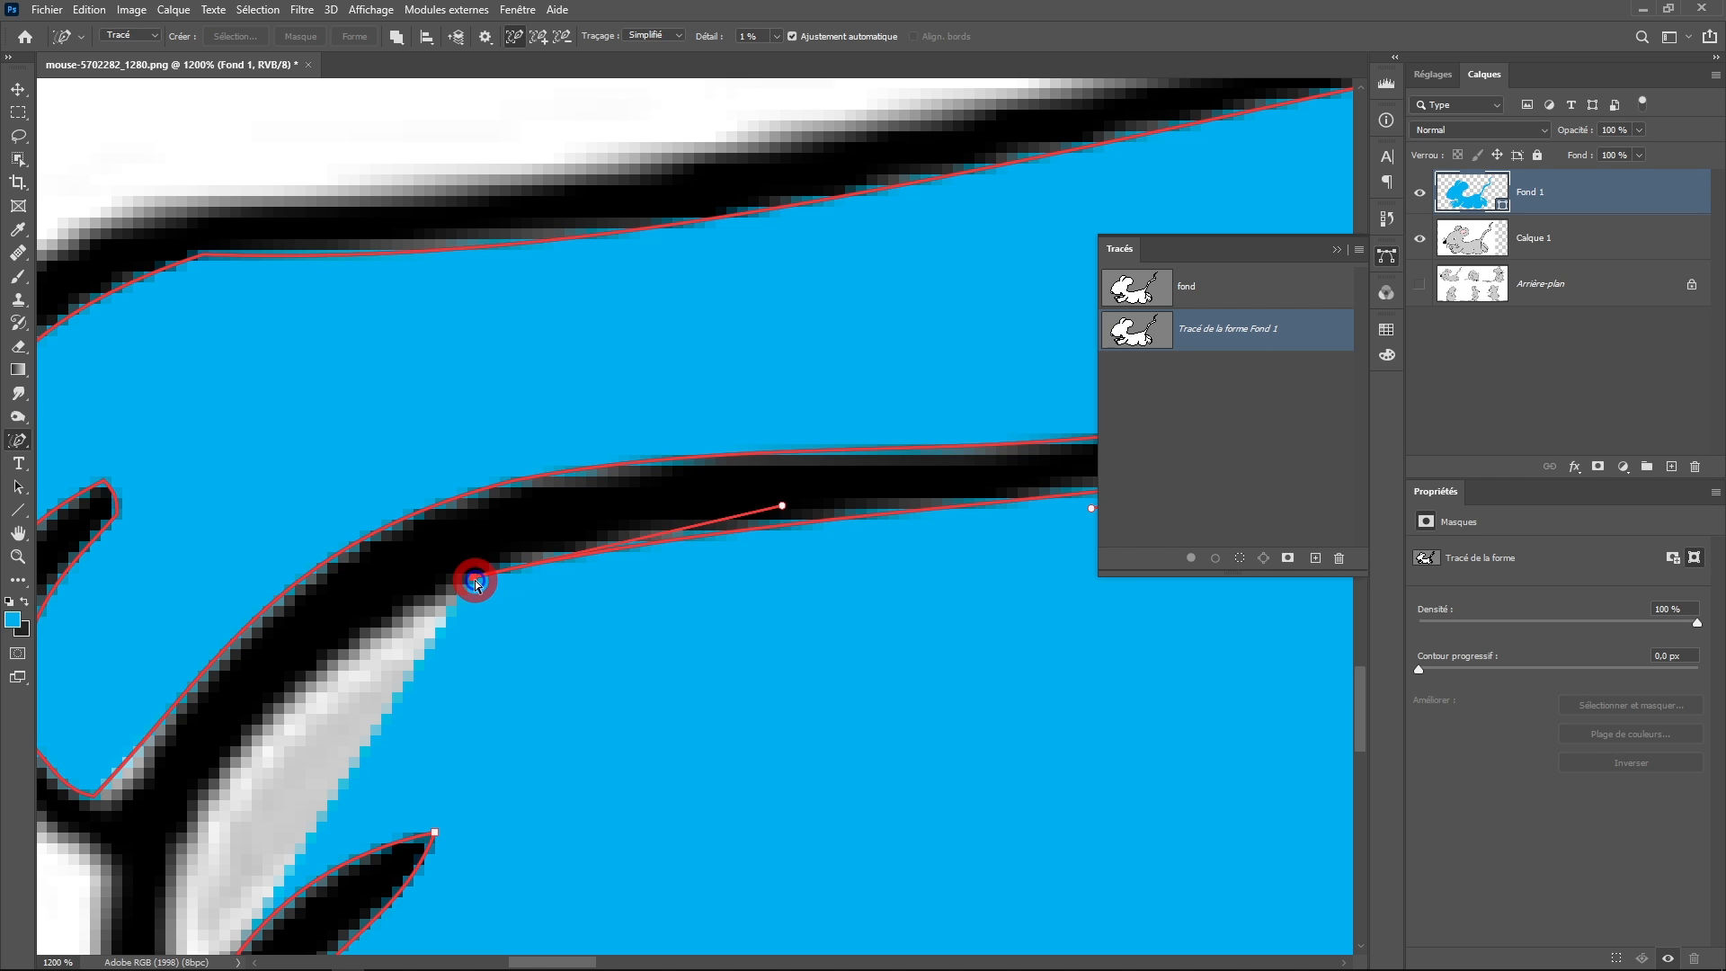
{"action": "left_click", "coordinate": [463, 588]}
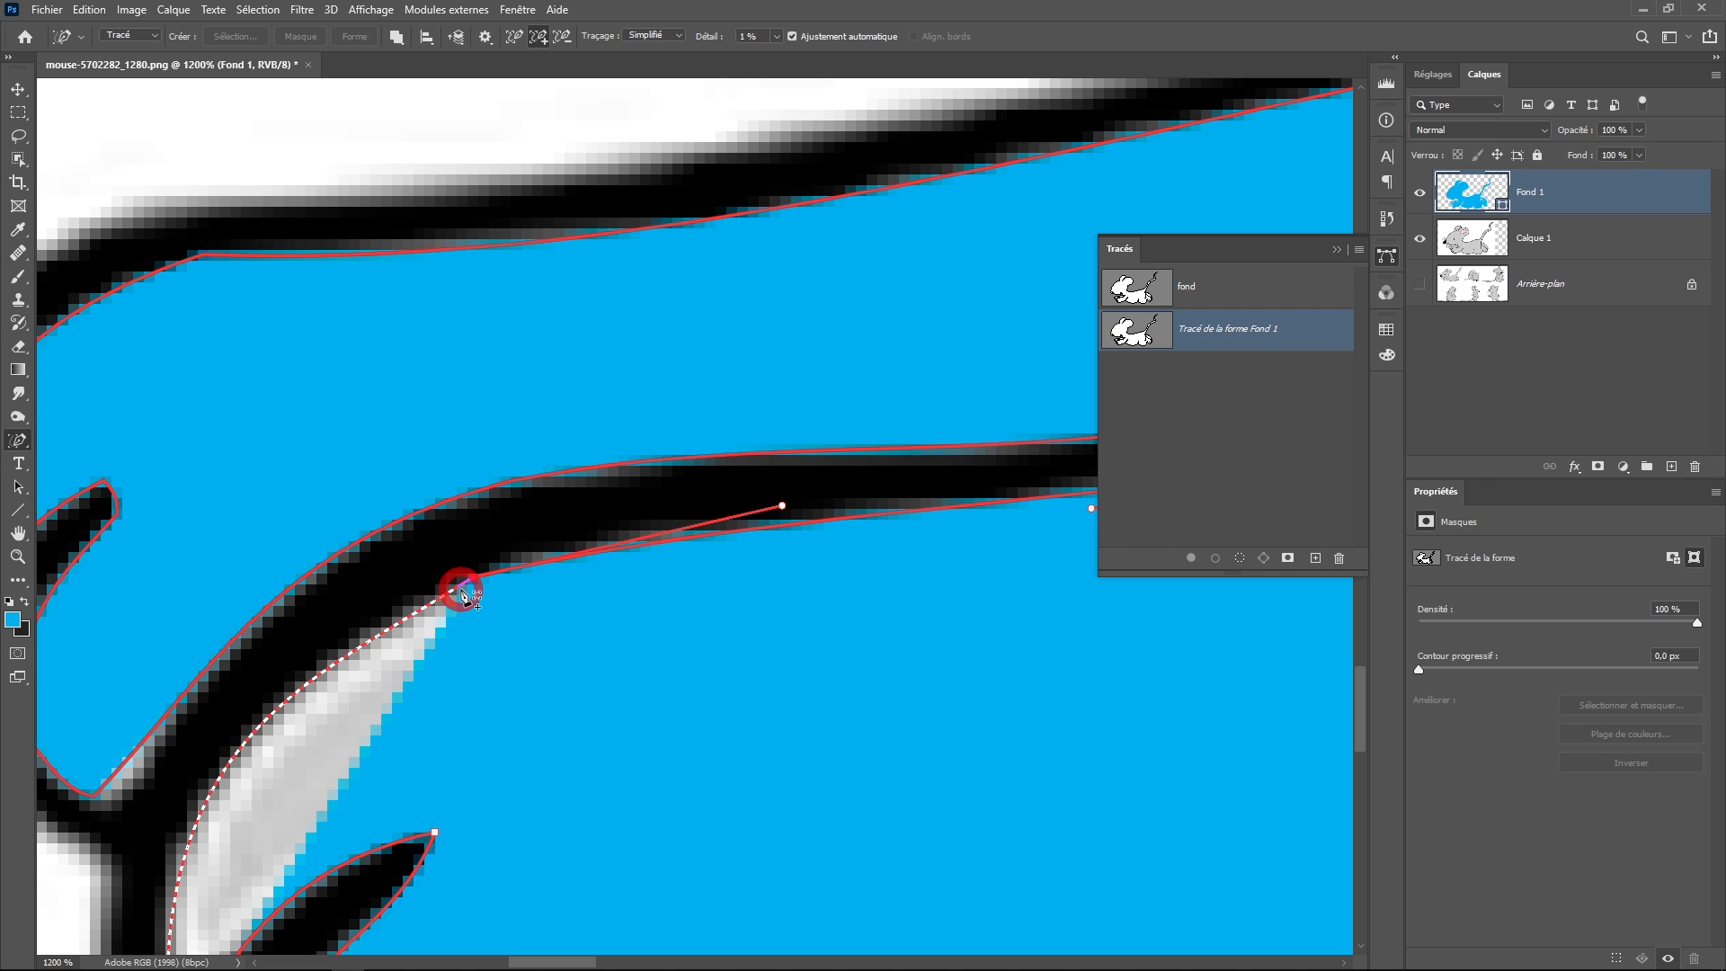
{"action": "left_click", "coordinate": [445, 593], "text": "shift"}
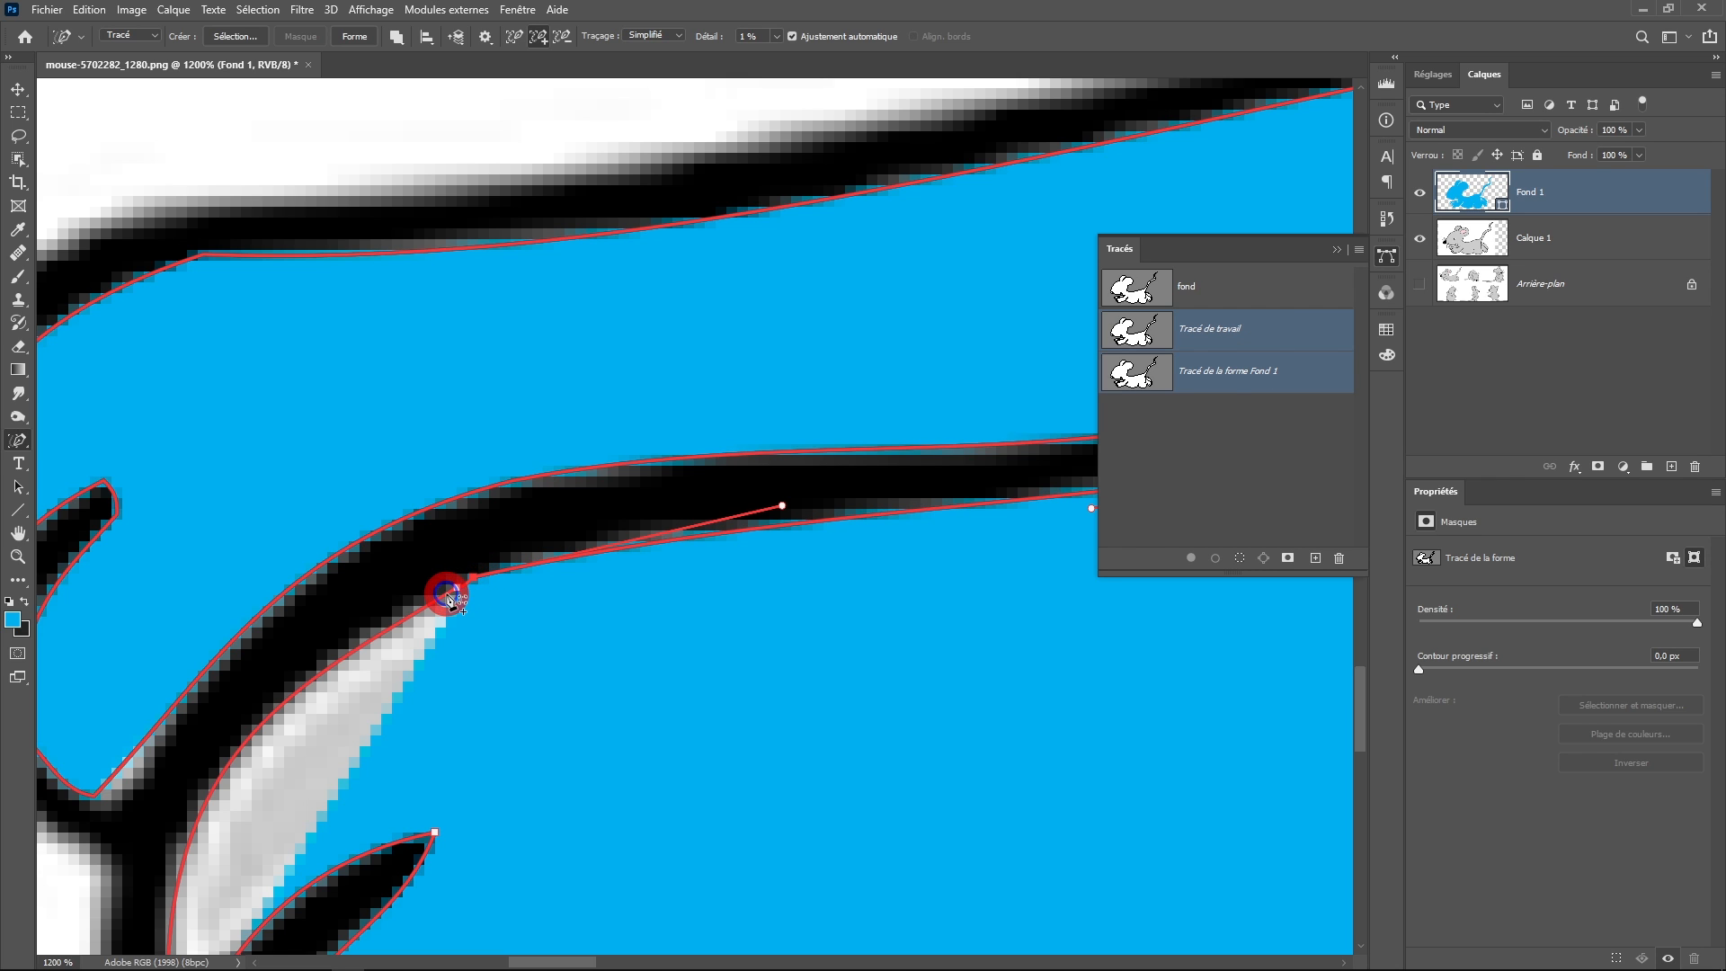
Join the path's open ends at the near front paw's first toe with the Pen tool, moving the joining anchor into the corner
{"action": "left_click", "coordinate": [524, 650], "text": "alt"}
{"action": "left_click_drag", "start_coordinate": [540, 655], "coordinate": [694, 471]}
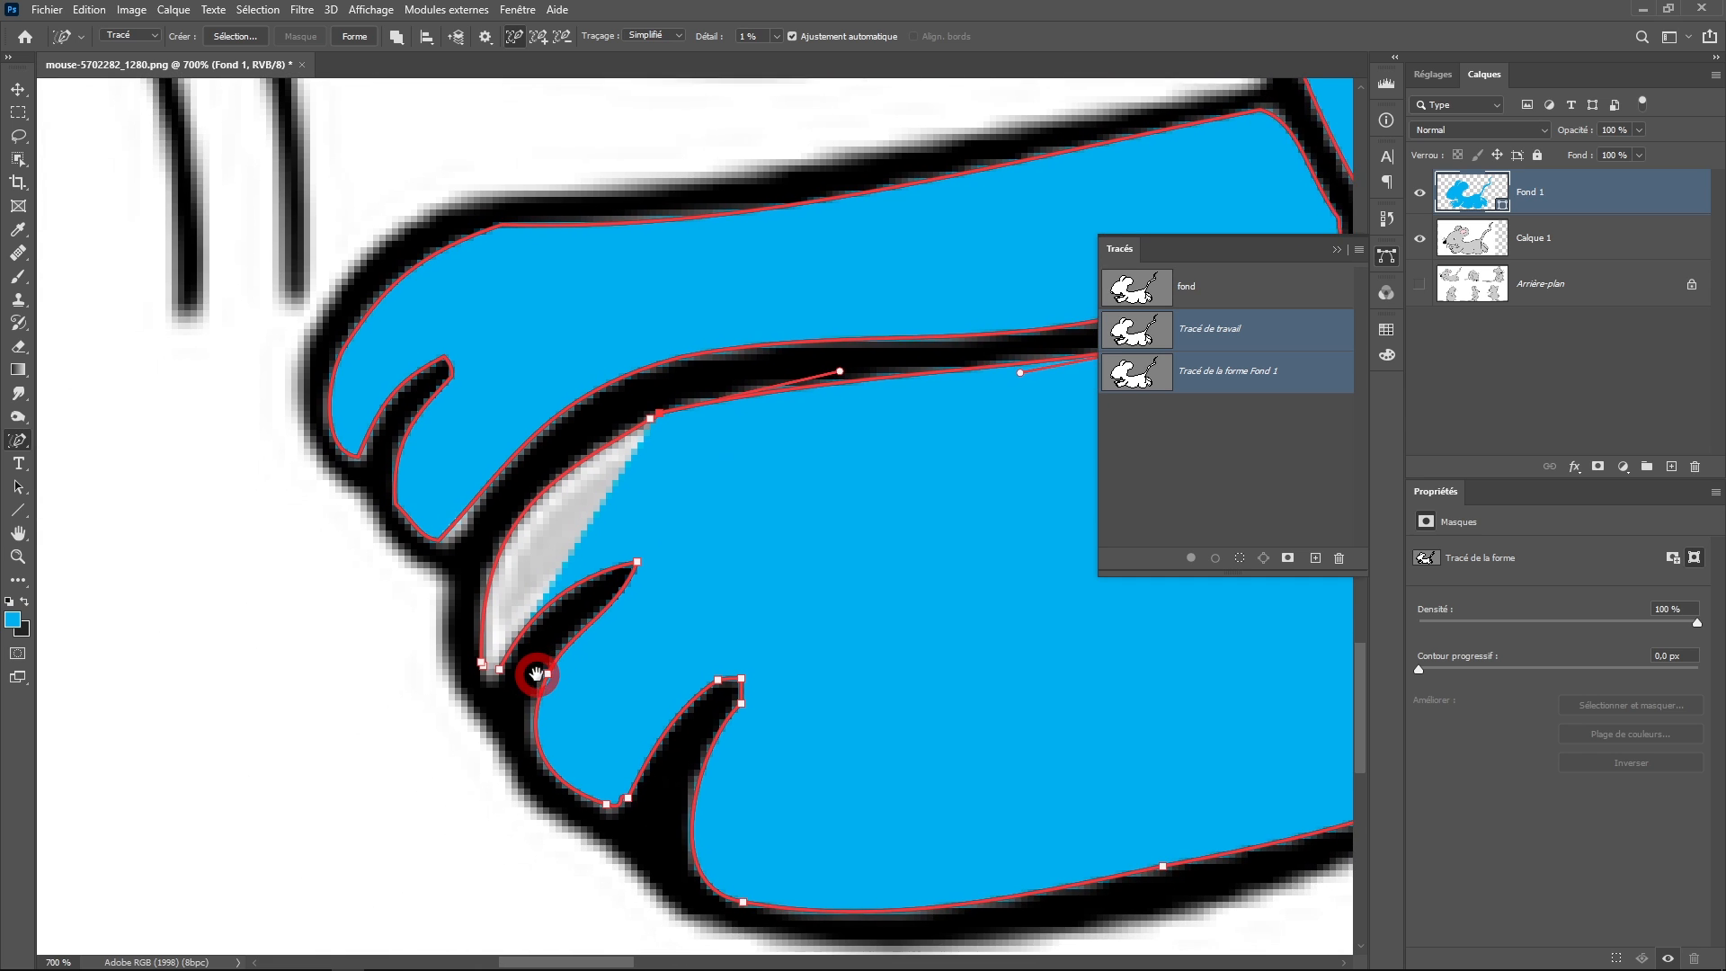
{"action": "left_click", "coordinate": [535, 674], "text": "ctrl"}
{"action": "left_click", "coordinate": [529, 675], "text": "ctrl"}
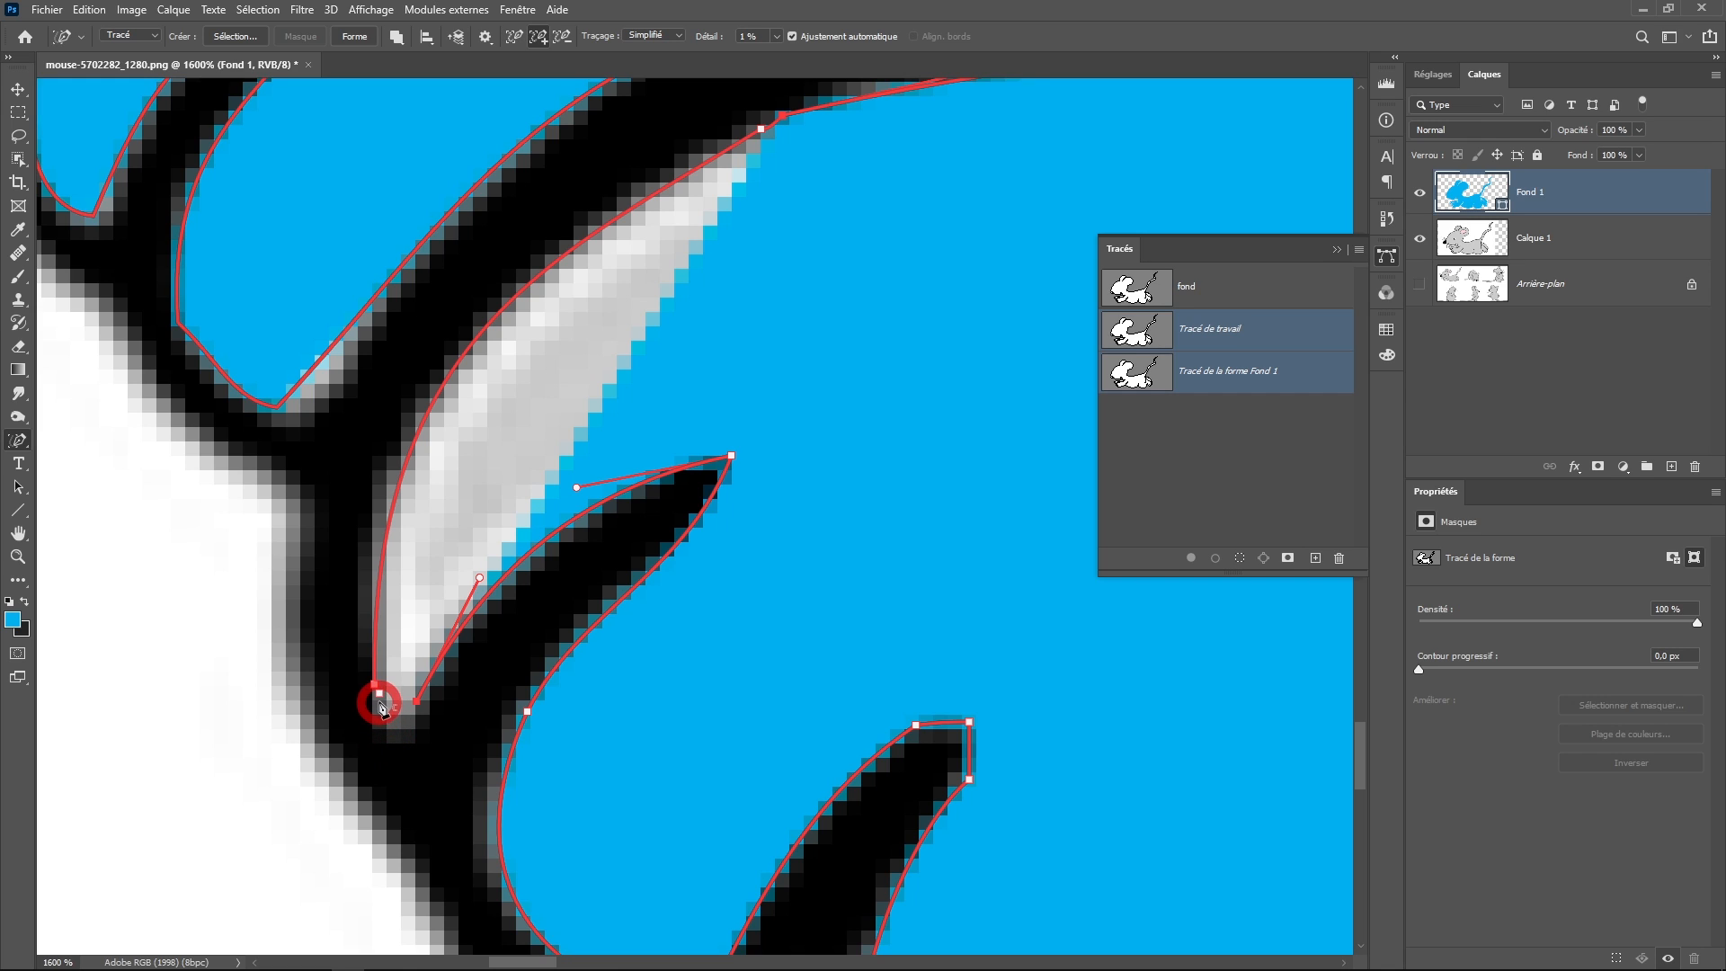
{"action": "left_click", "coordinate": [384, 711]}
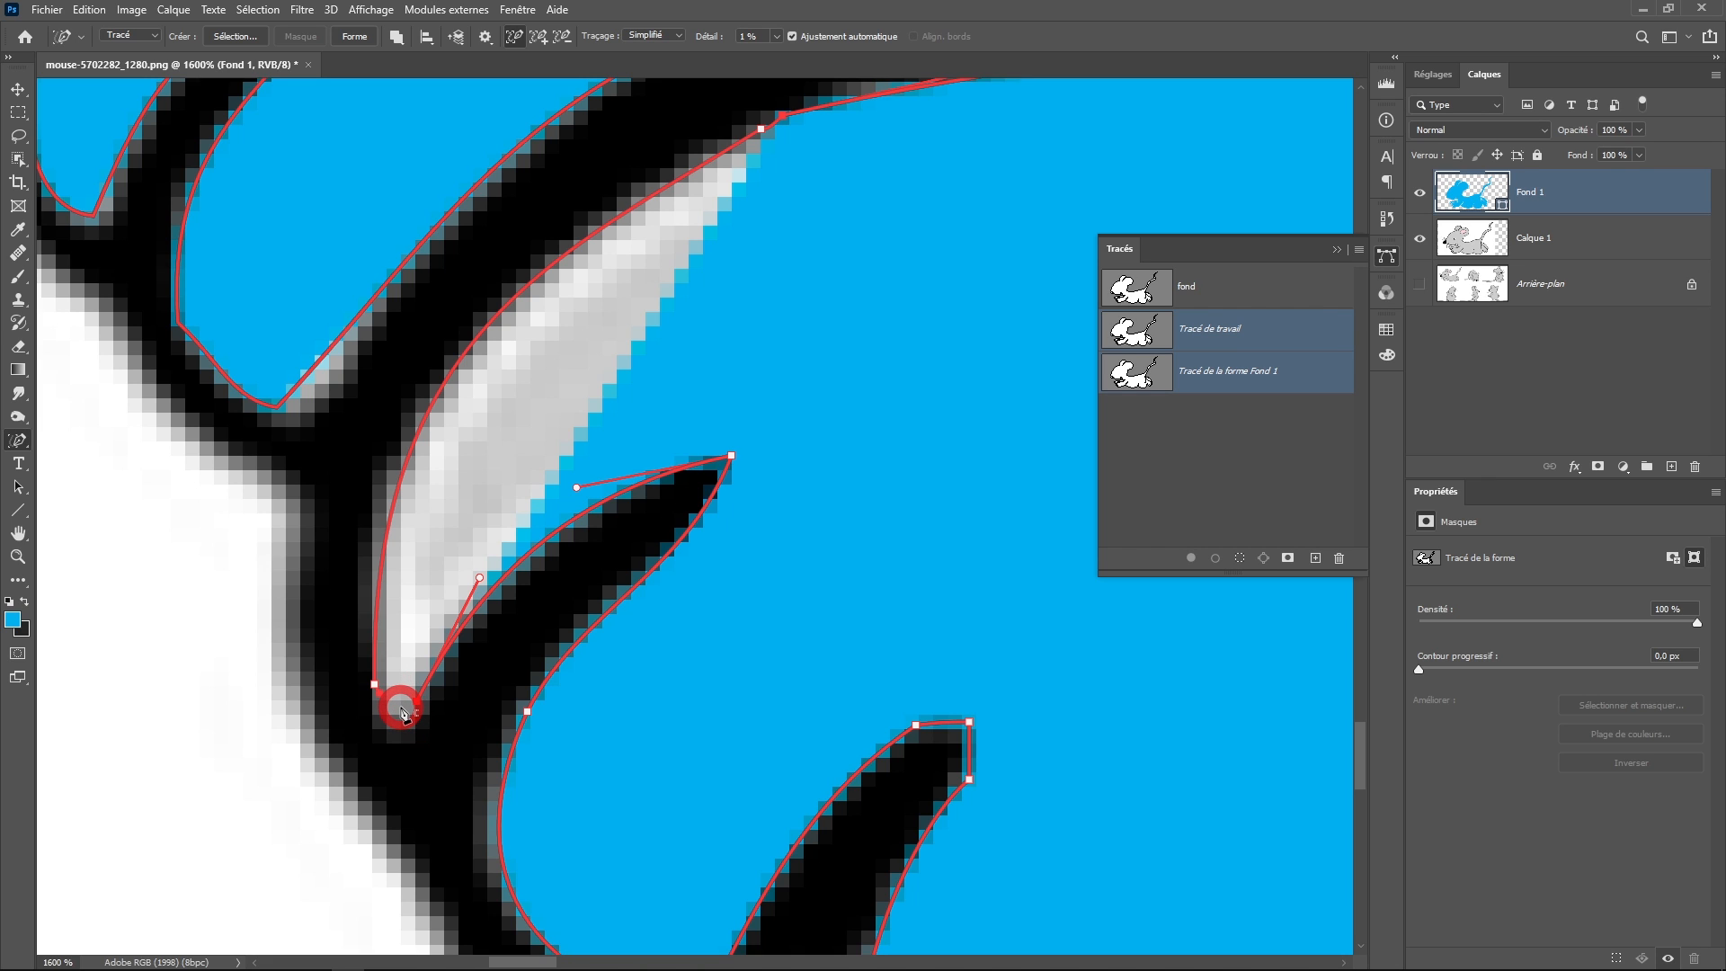
{"action": "scroll", "coordinate": [449, 692], "scroll_direction": "up", "scroll_amount": 1}
{"action": "left_click_drag", "start_coordinate": [404, 705], "coordinate": [546, 585]}
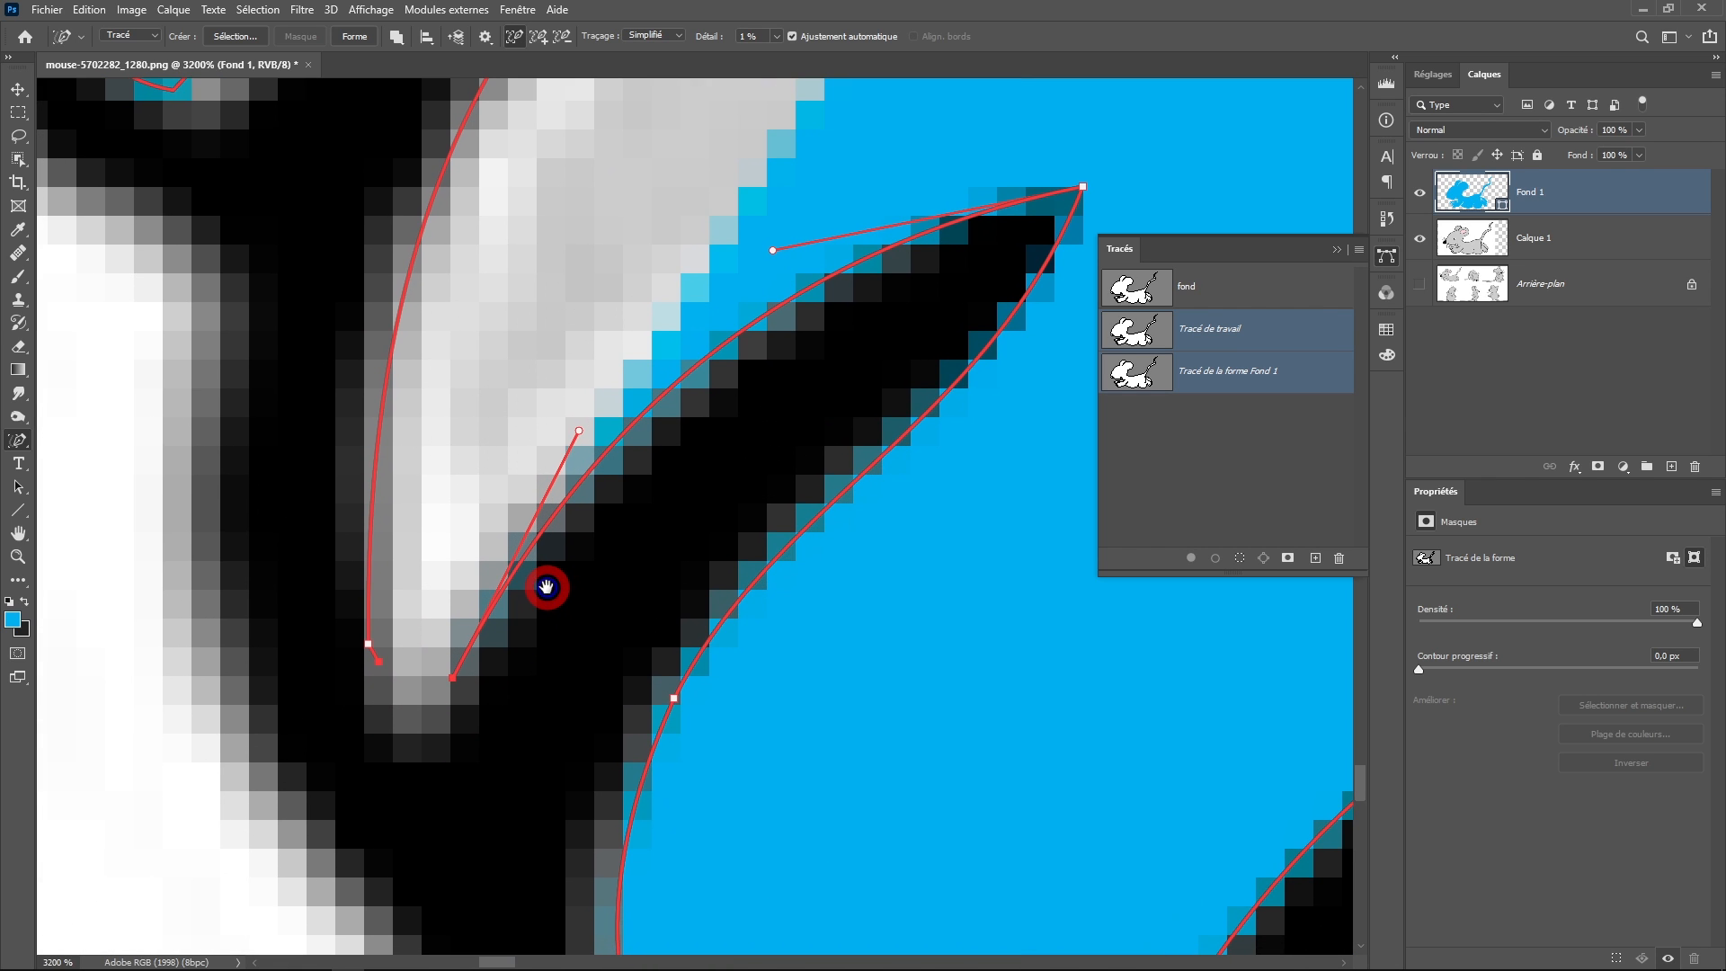
{"action": "left_click", "coordinate": [29, 431]}
{"action": "left_click", "coordinate": [78, 449]}
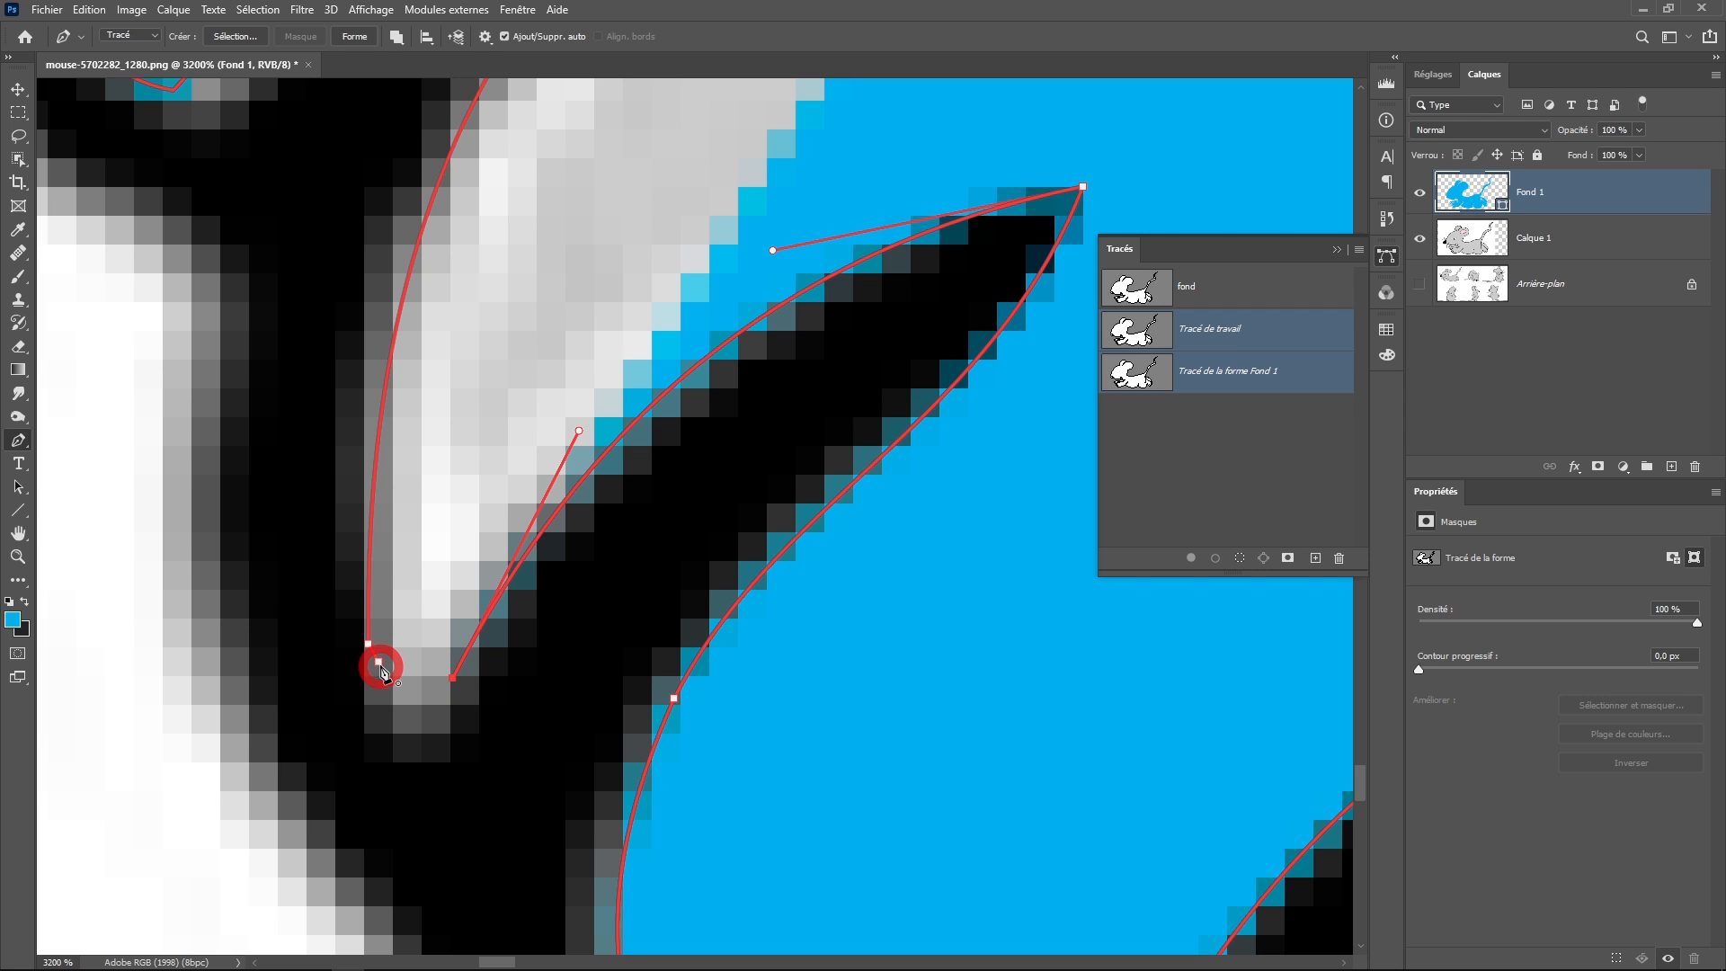
{"action": "left_click", "coordinate": [444, 686]}
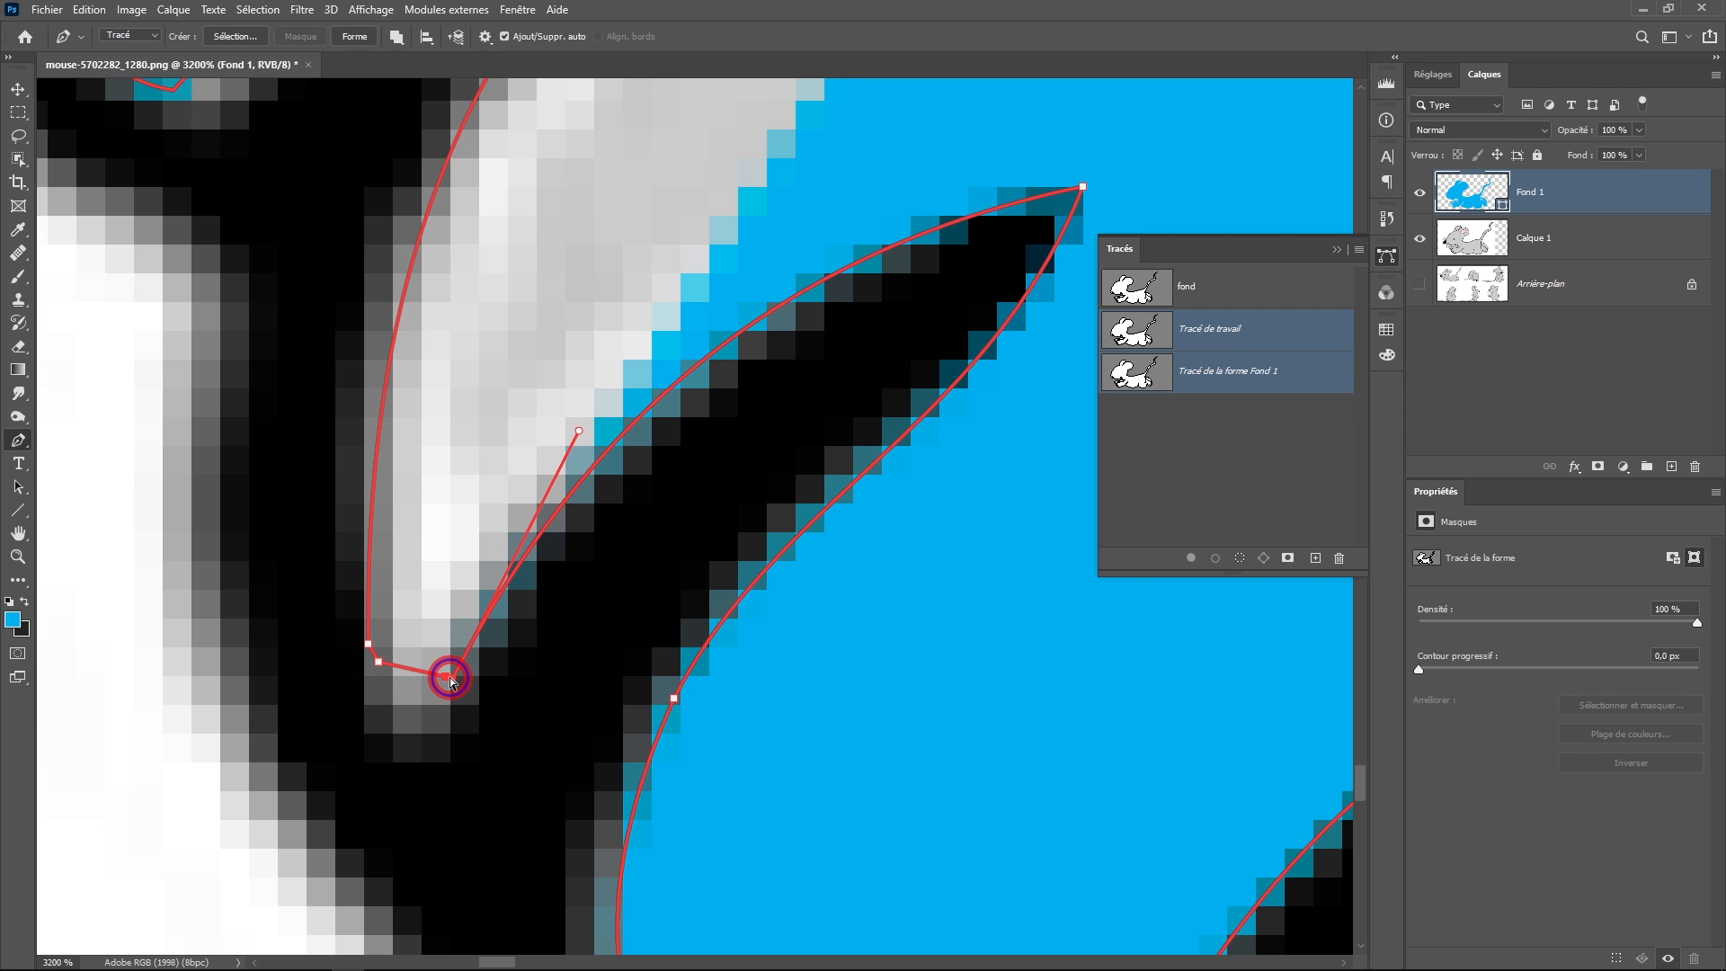
{"action": "left_click_drag", "start_coordinate": [450, 677], "coordinate": [424, 731]}
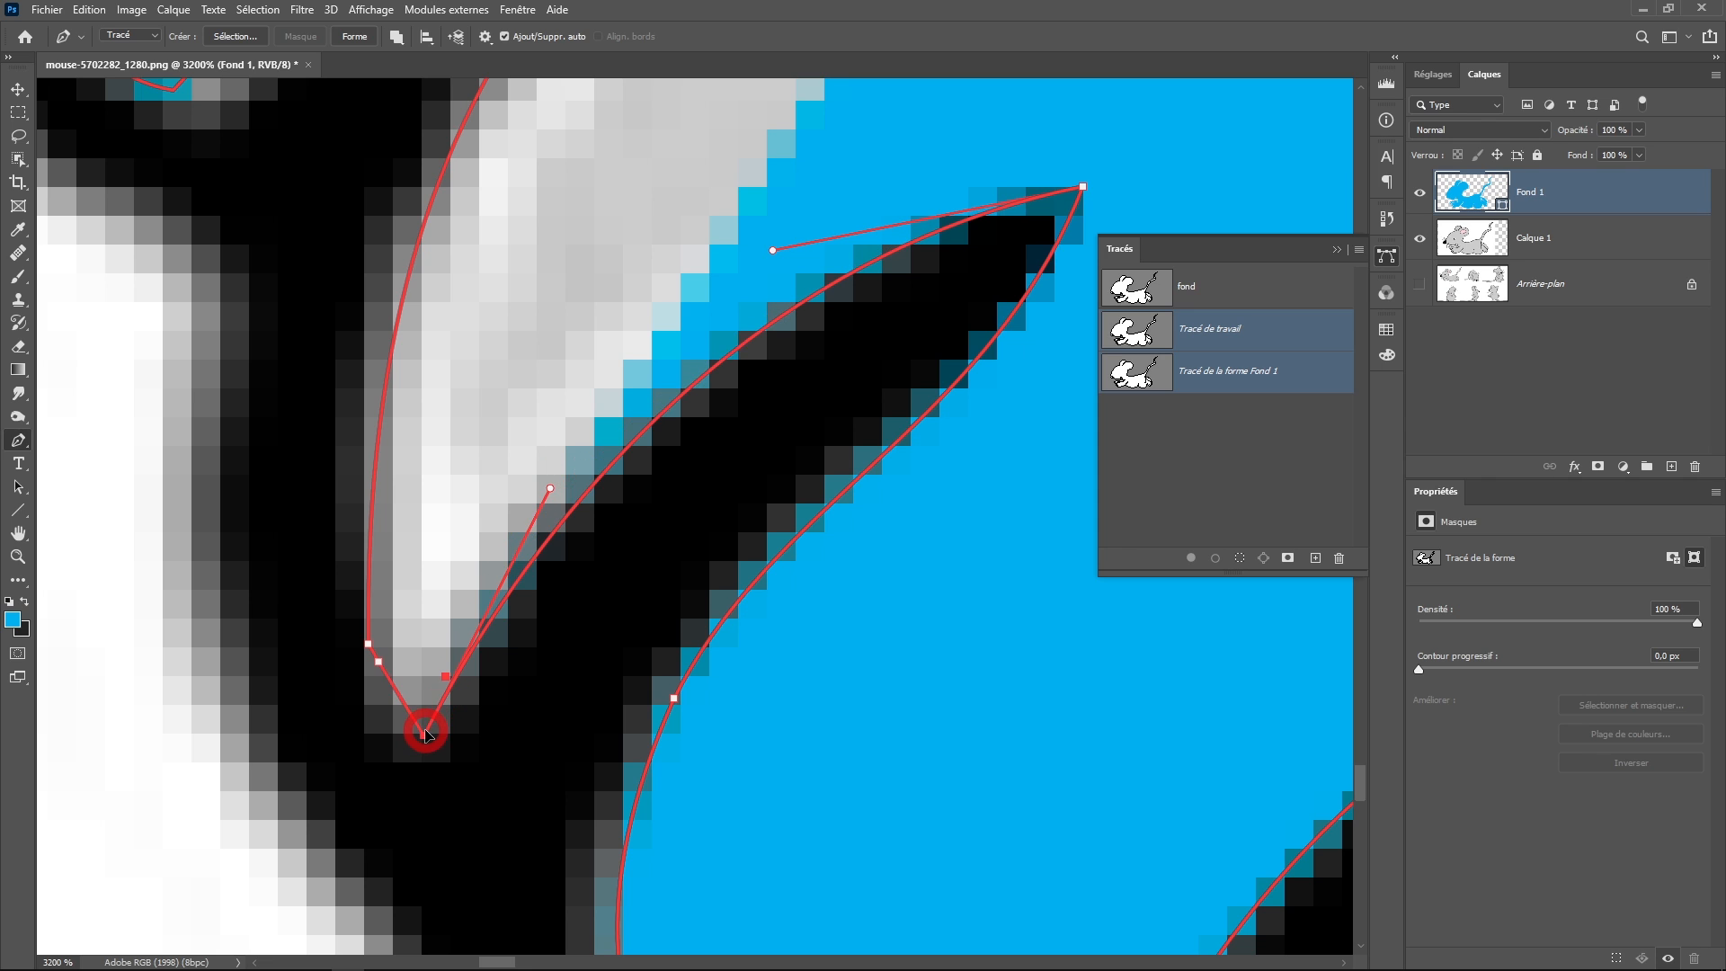
Delete the Fond 1 fill layer
{"action": "left_click", "coordinate": [521, 636], "text": "alt"}
{"action": "left_click", "coordinate": [520, 635], "text": "alt"}
{"action": "left_click", "coordinate": [525, 634], "text": "alt"}
{"action": "left_click", "coordinate": [774, 563], "text": "alt"}
{"action": "left_click_drag", "start_coordinate": [774, 562], "coordinate": [532, 650]}
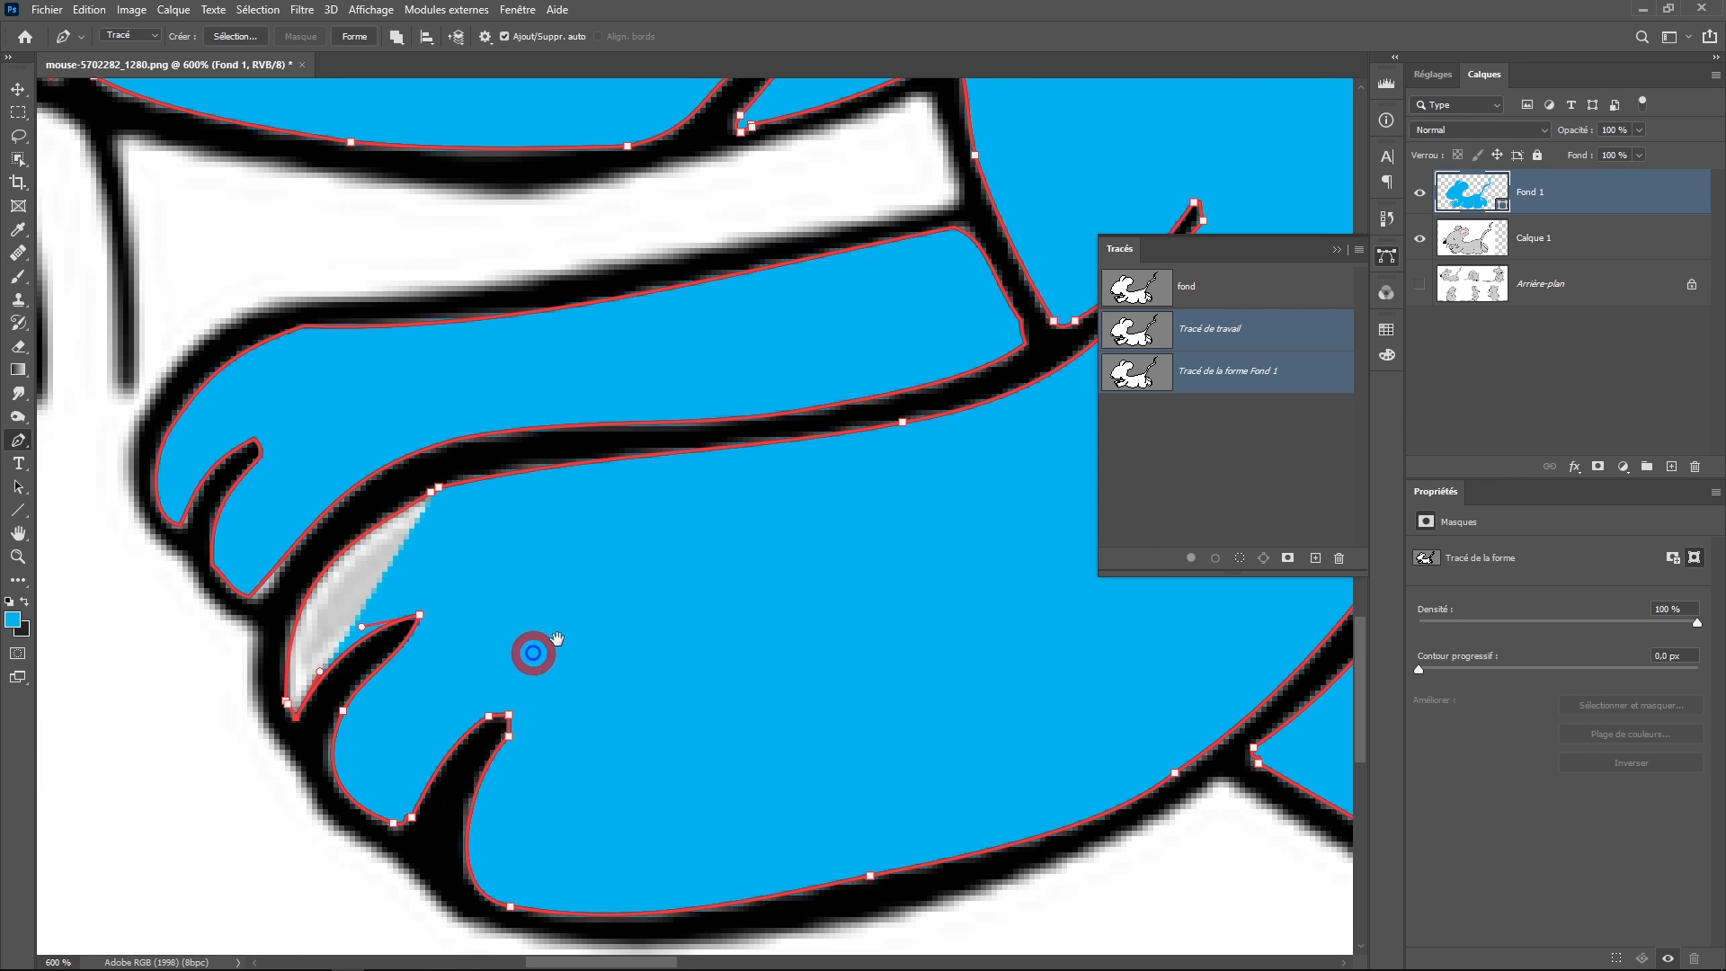
{"action": "left_click", "coordinate": [649, 589], "text": "alt"}
{"action": "left_click", "coordinate": [649, 589], "text": "alt"}
{"action": "left_click_drag", "start_coordinate": [747, 551], "coordinate": [485, 716]}
{"action": "left_click", "coordinate": [644, 594], "text": "alt"}
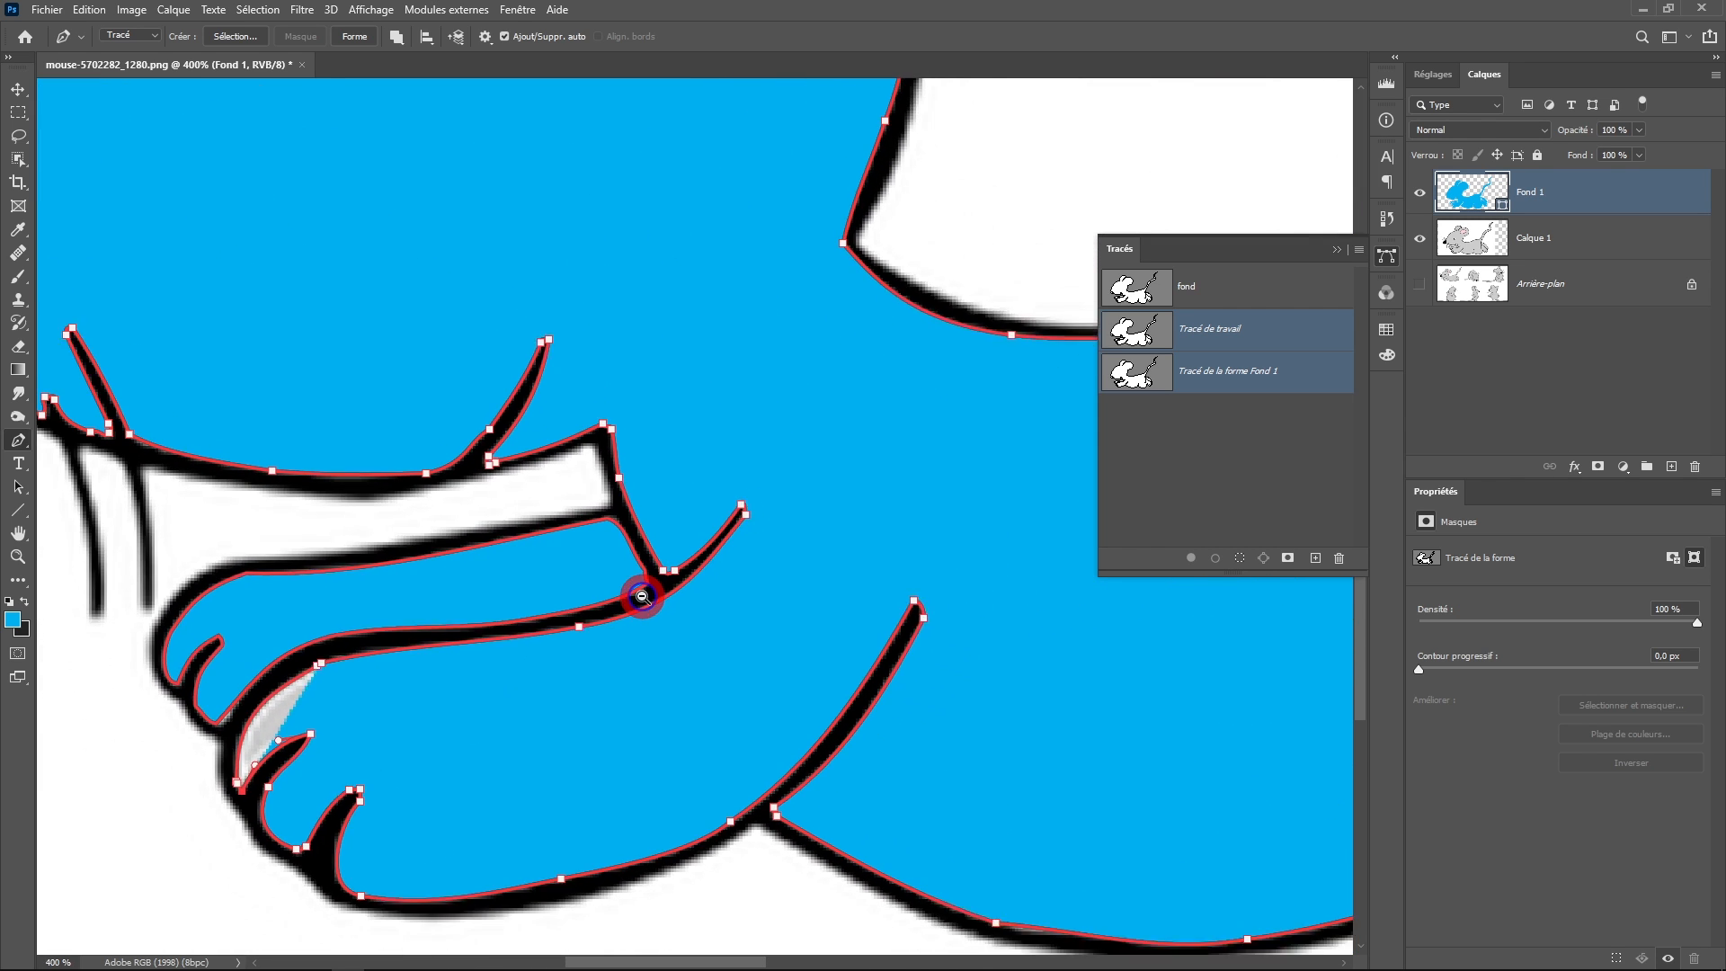
{"action": "left_click", "coordinate": [673, 585], "text": "alt"}
{"action": "left_click_drag", "start_coordinate": [1593, 203], "coordinate": [1694, 465]}
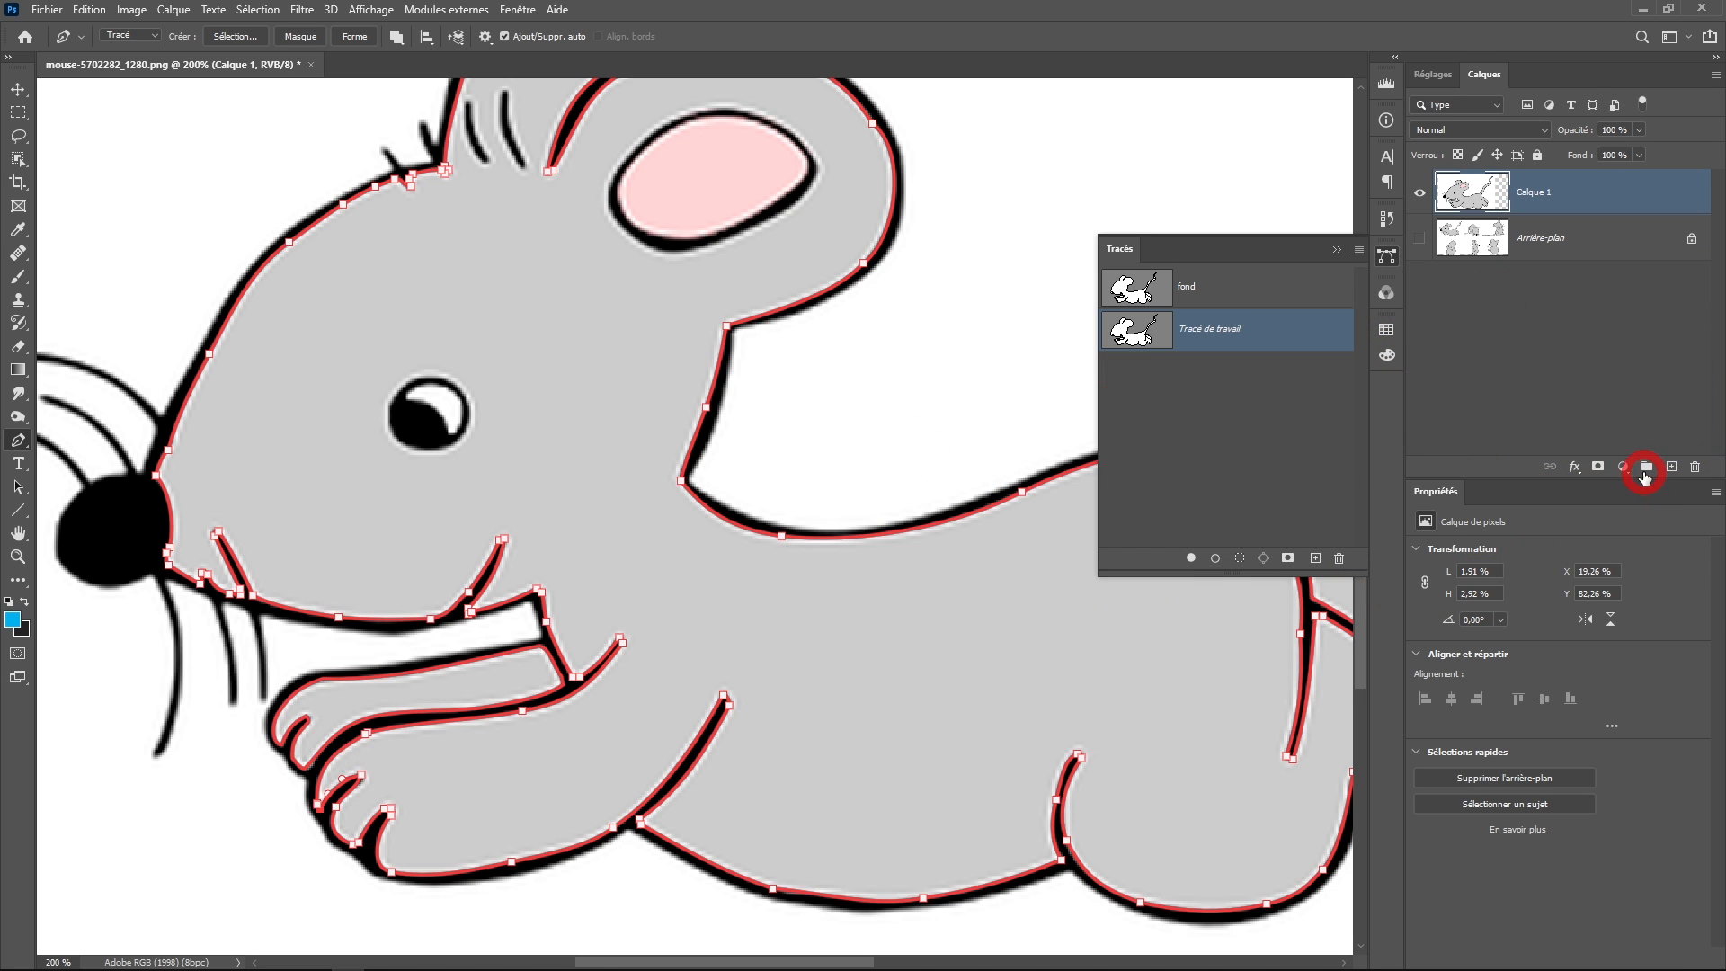
Add a Couleur unie fill layer in blue 07aeed shaped by the corrected work path, and hide that layer
{"action": "left_click", "coordinate": [1625, 468]}
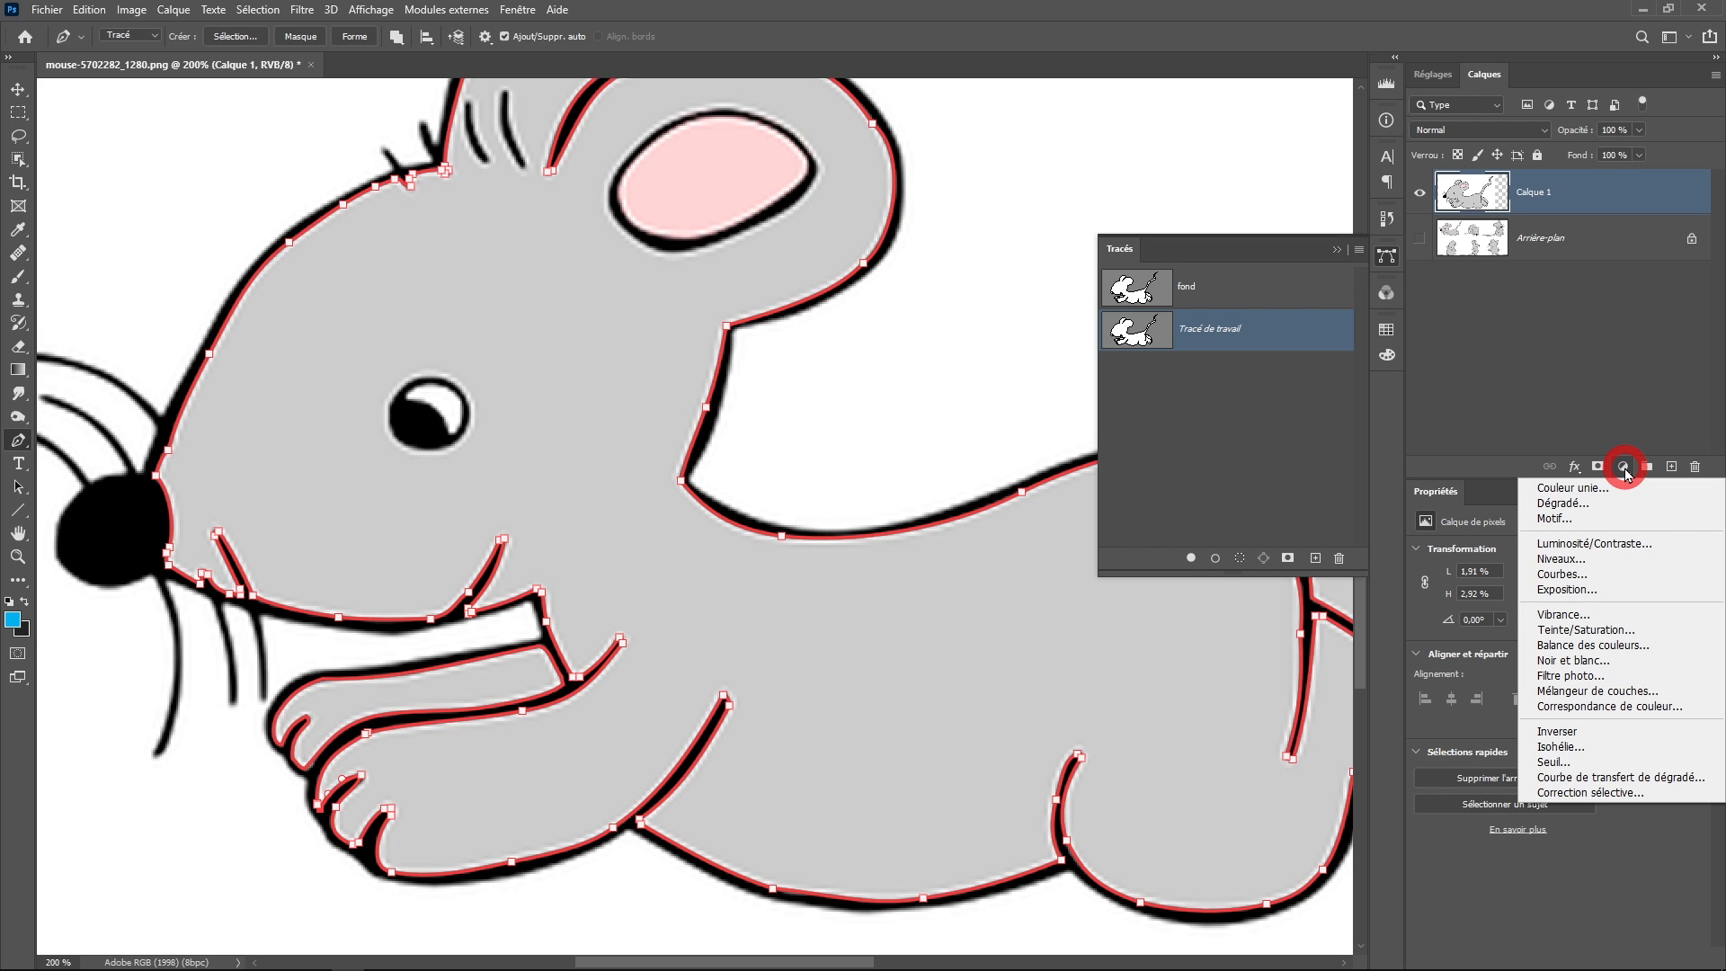
{"action": "left_click", "coordinate": [1614, 488]}
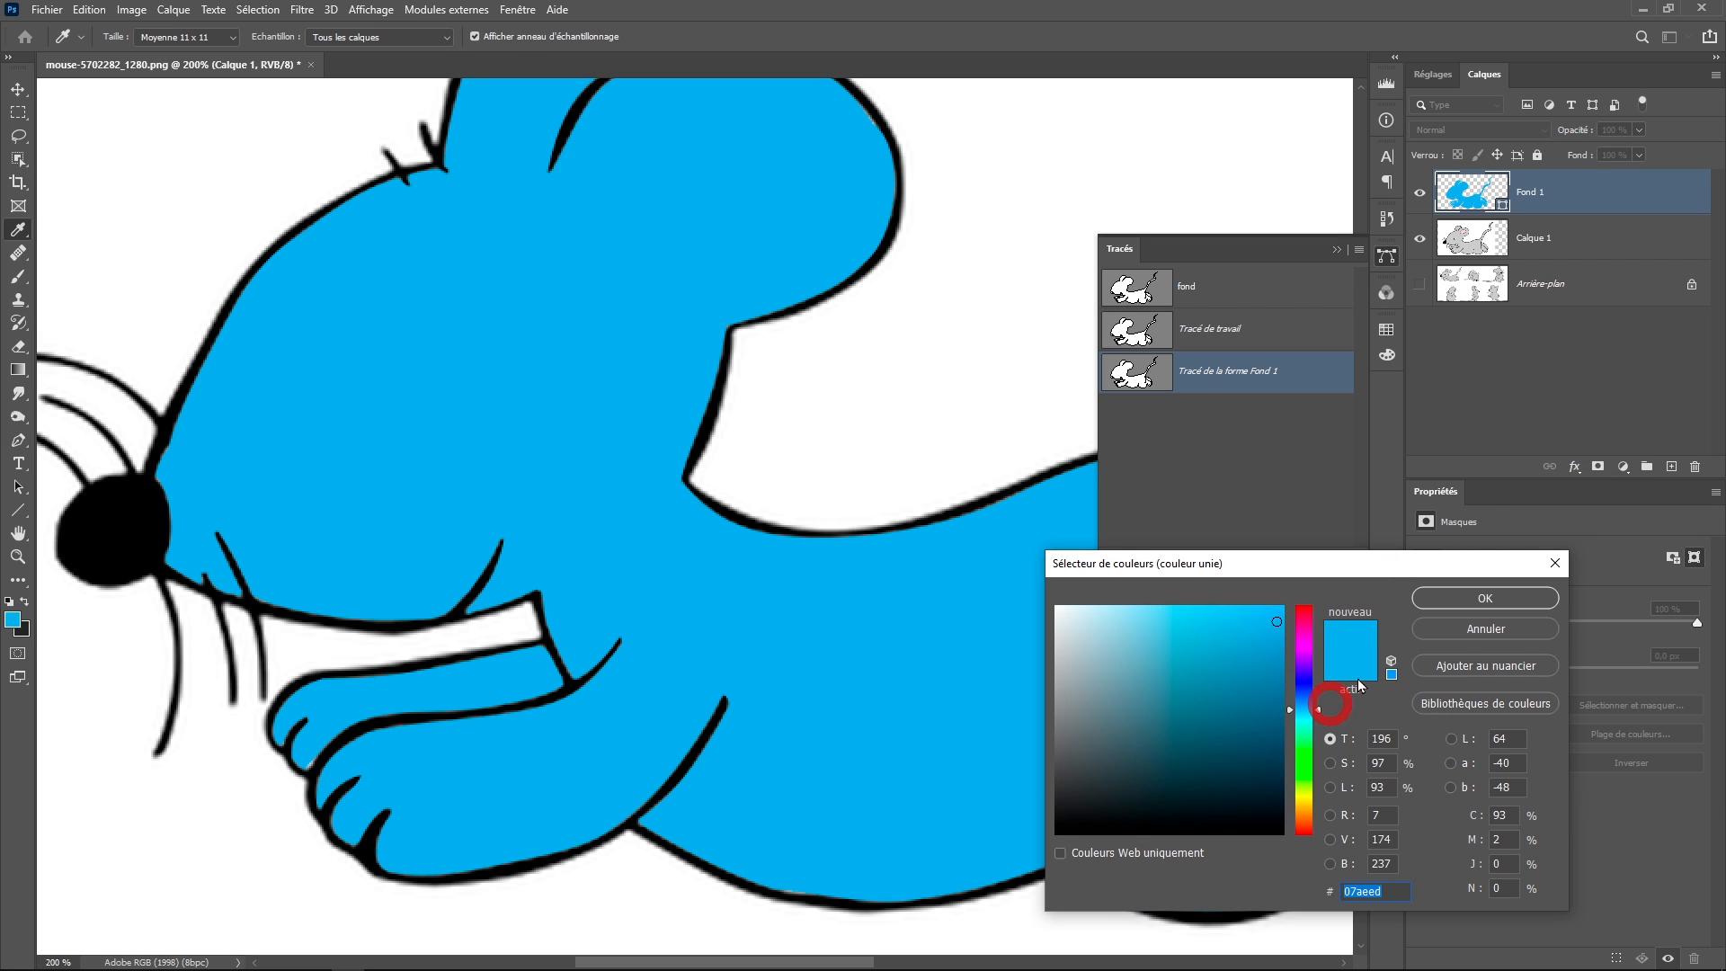
{"action": "left_click", "coordinate": [1466, 600]}
{"action": "key", "text": "ctrl+1"}
{"action": "left_click", "coordinate": [1419, 192]}
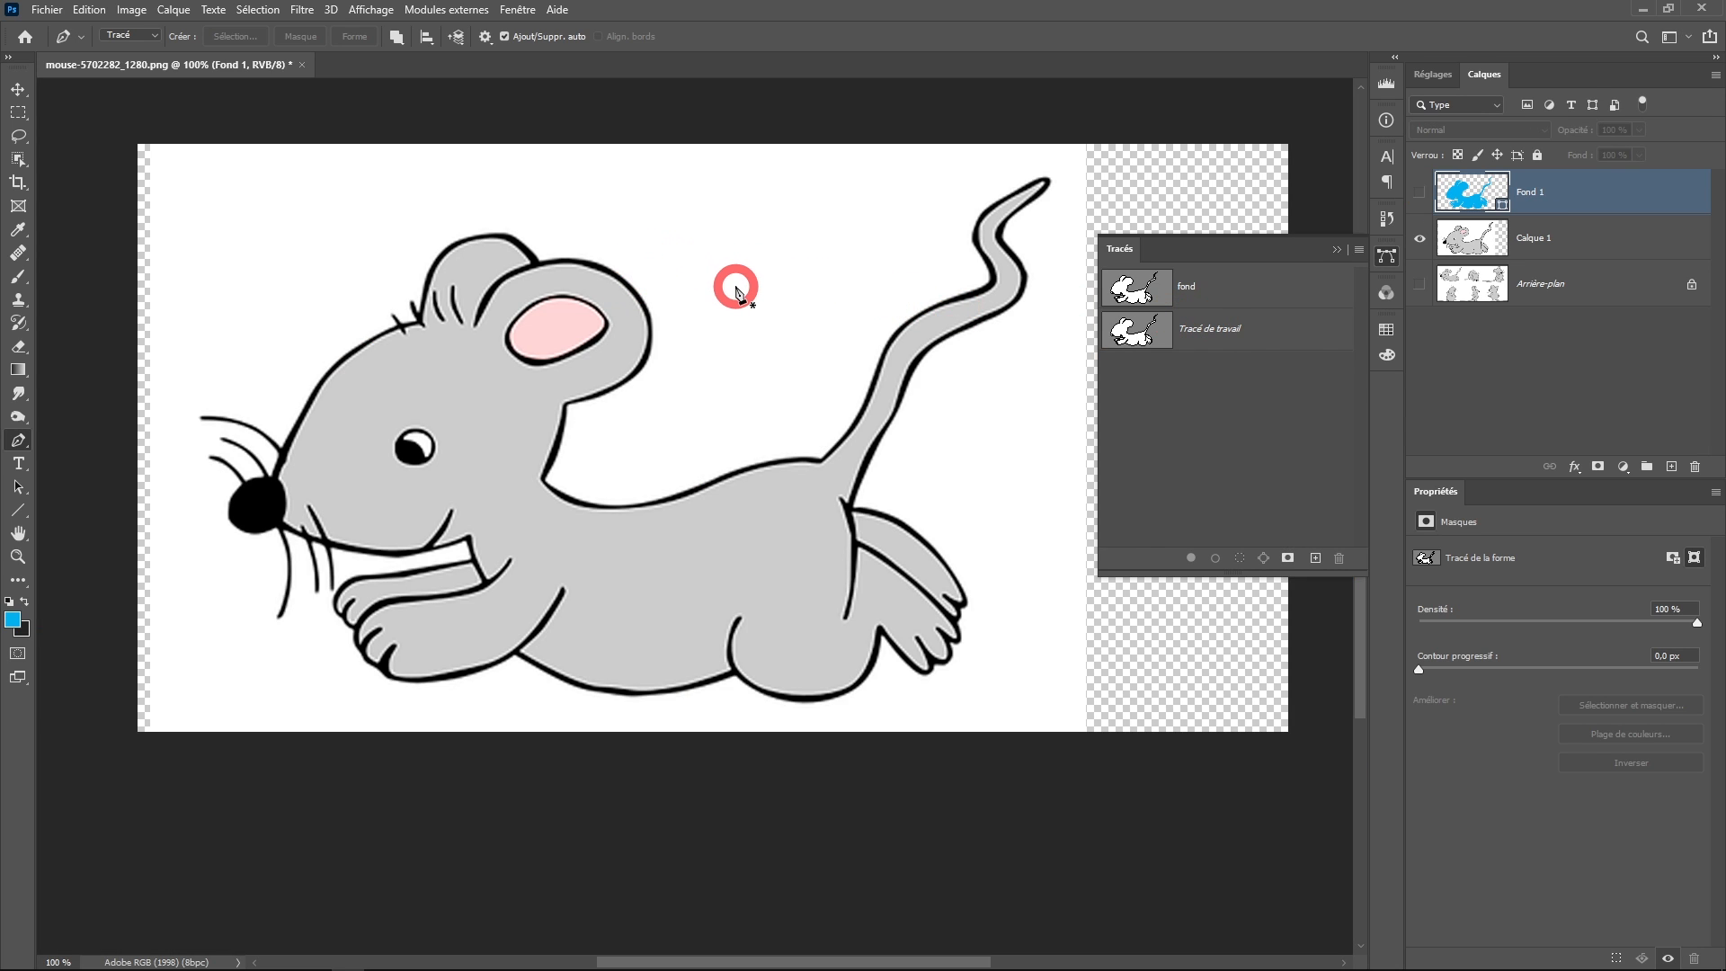
Save the corrected work path as "fond ok" and delete the old fond path
{"action": "left_click", "coordinate": [1222, 331]}
{"action": "double_click", "coordinate": [1212, 331]}
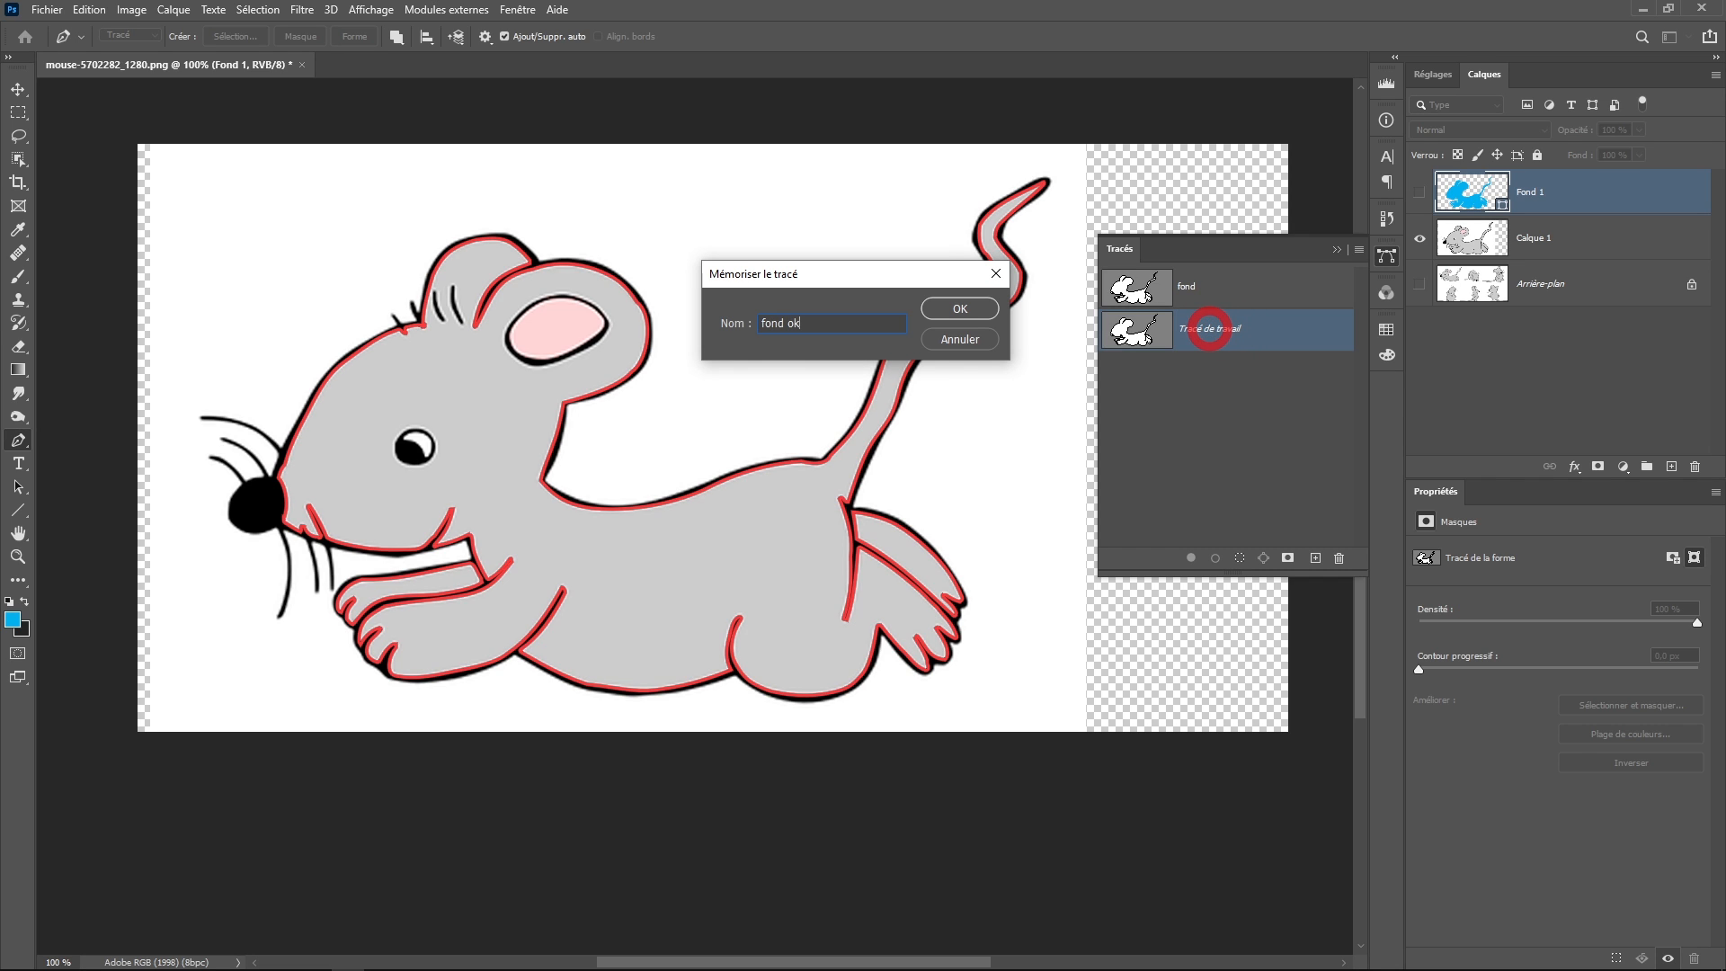
{"action": "key", "text": "Return"}
{"action": "left_click_drag", "start_coordinate": [1240, 284], "coordinate": [1339, 555]}
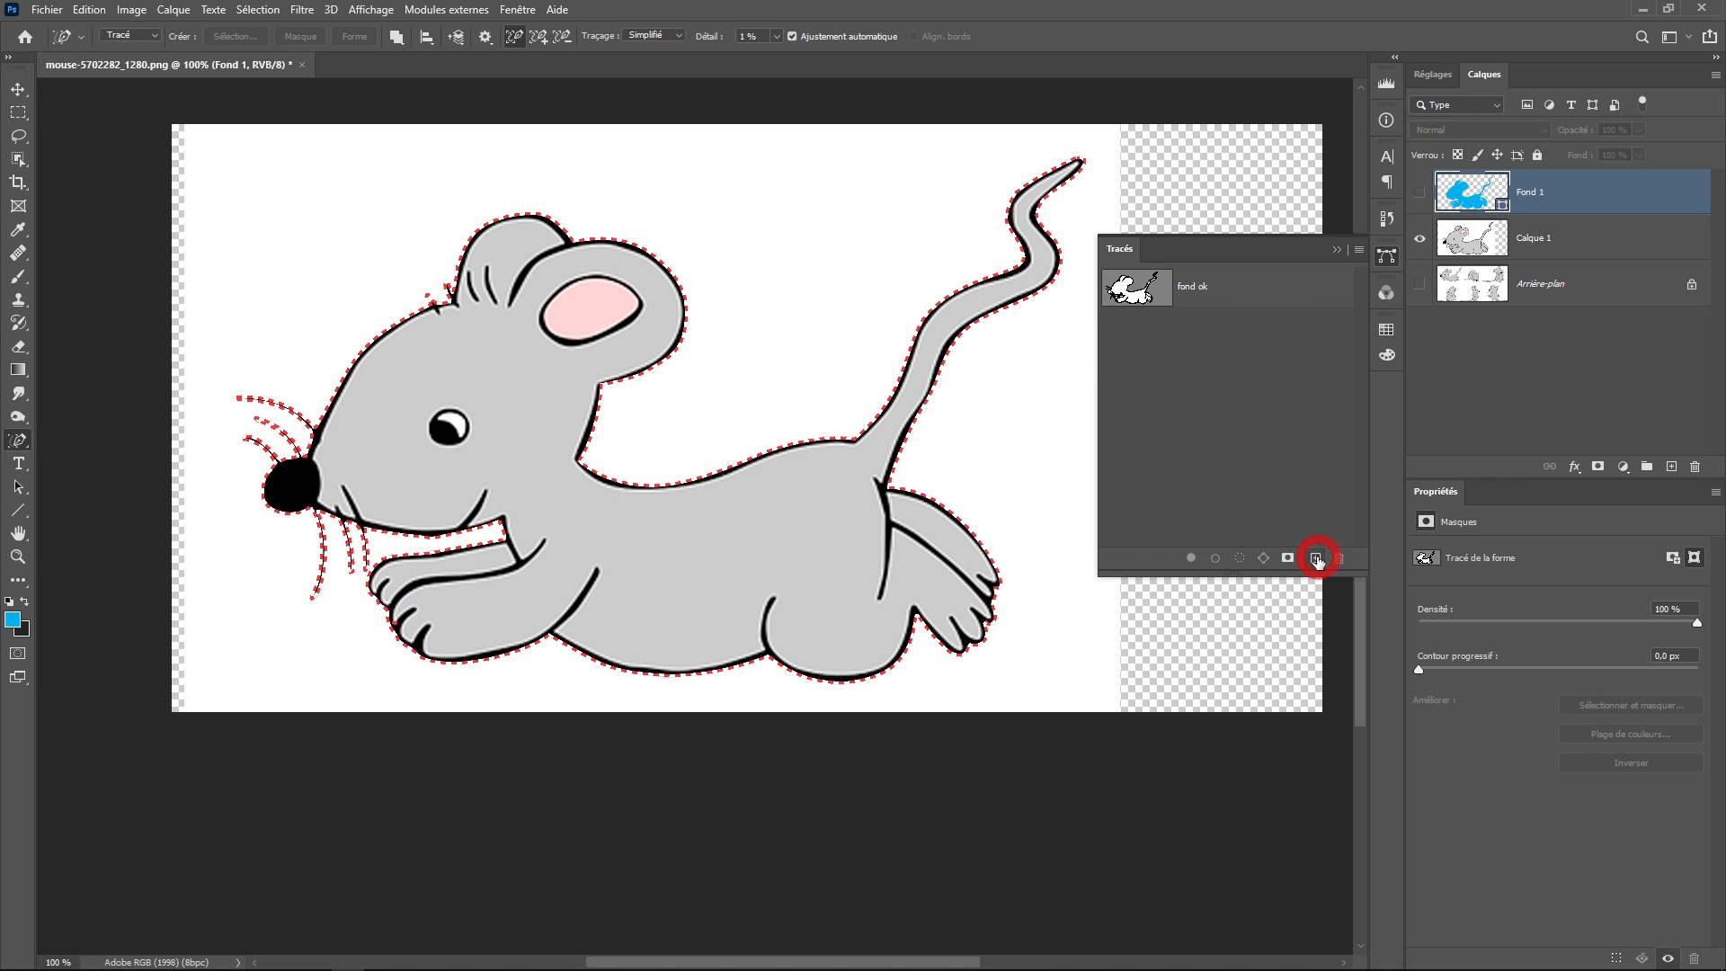
Create a new path and trace the mouse's outer outline, inner body contour and far hind leg with the Content-Aware Tracing tool
{"action": "left_click", "coordinate": [1315, 559]}
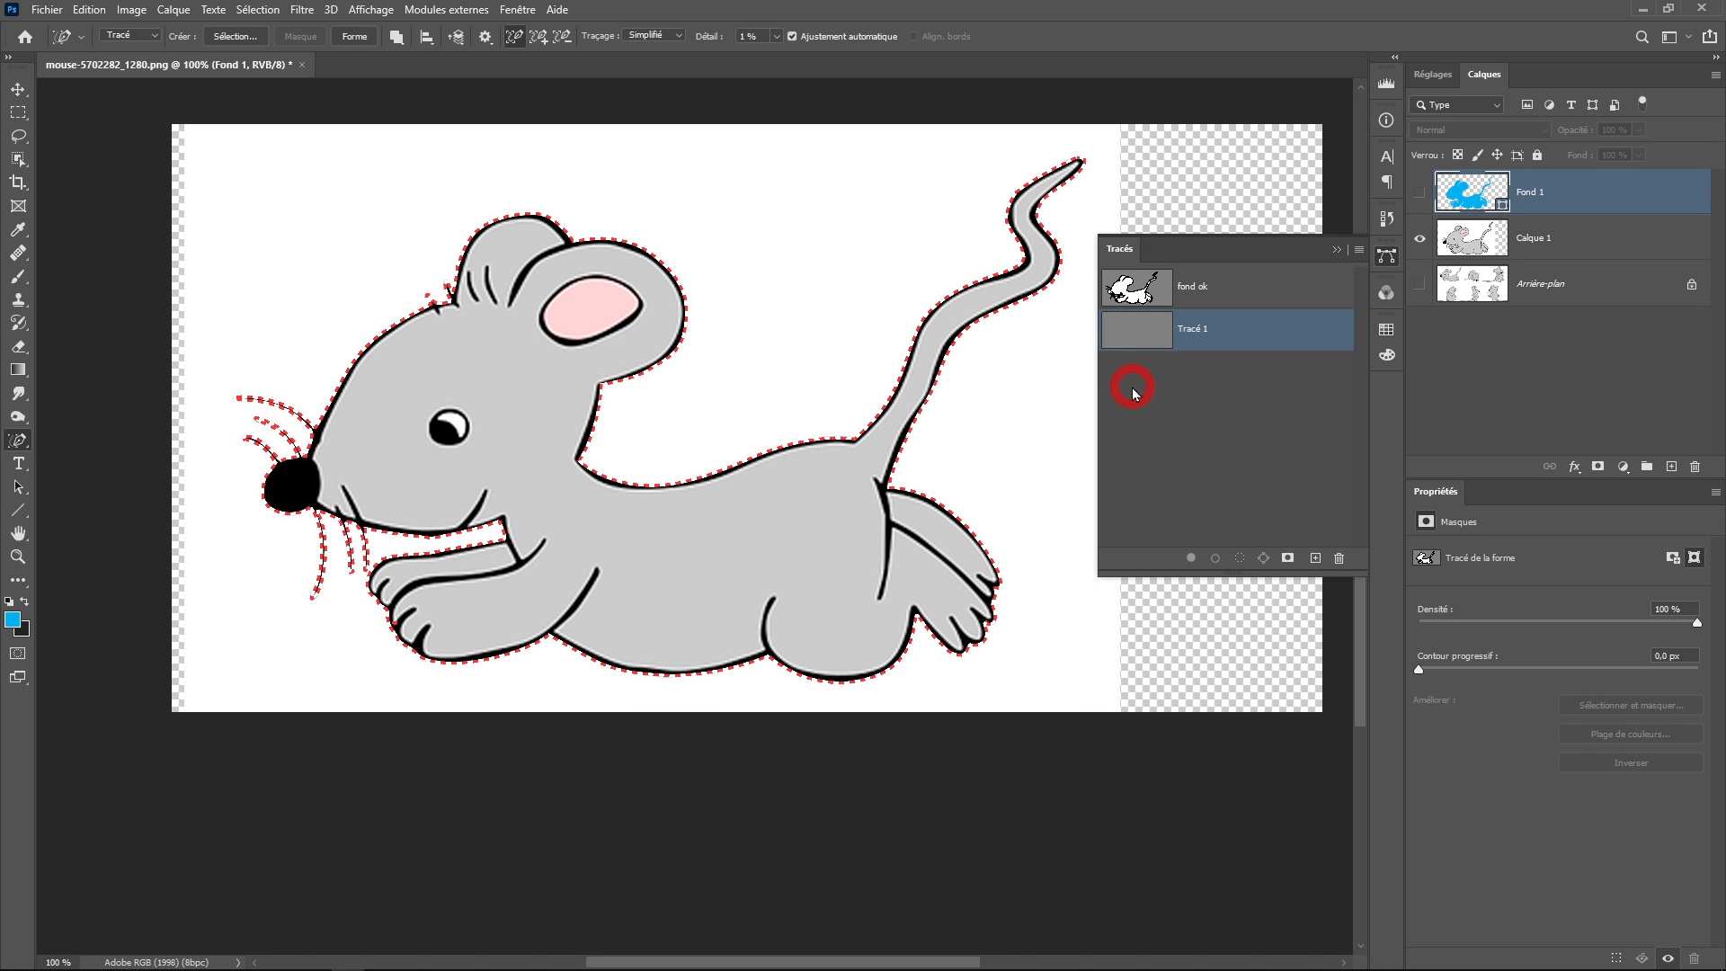
{"action": "left_click", "coordinate": [722, 472]}
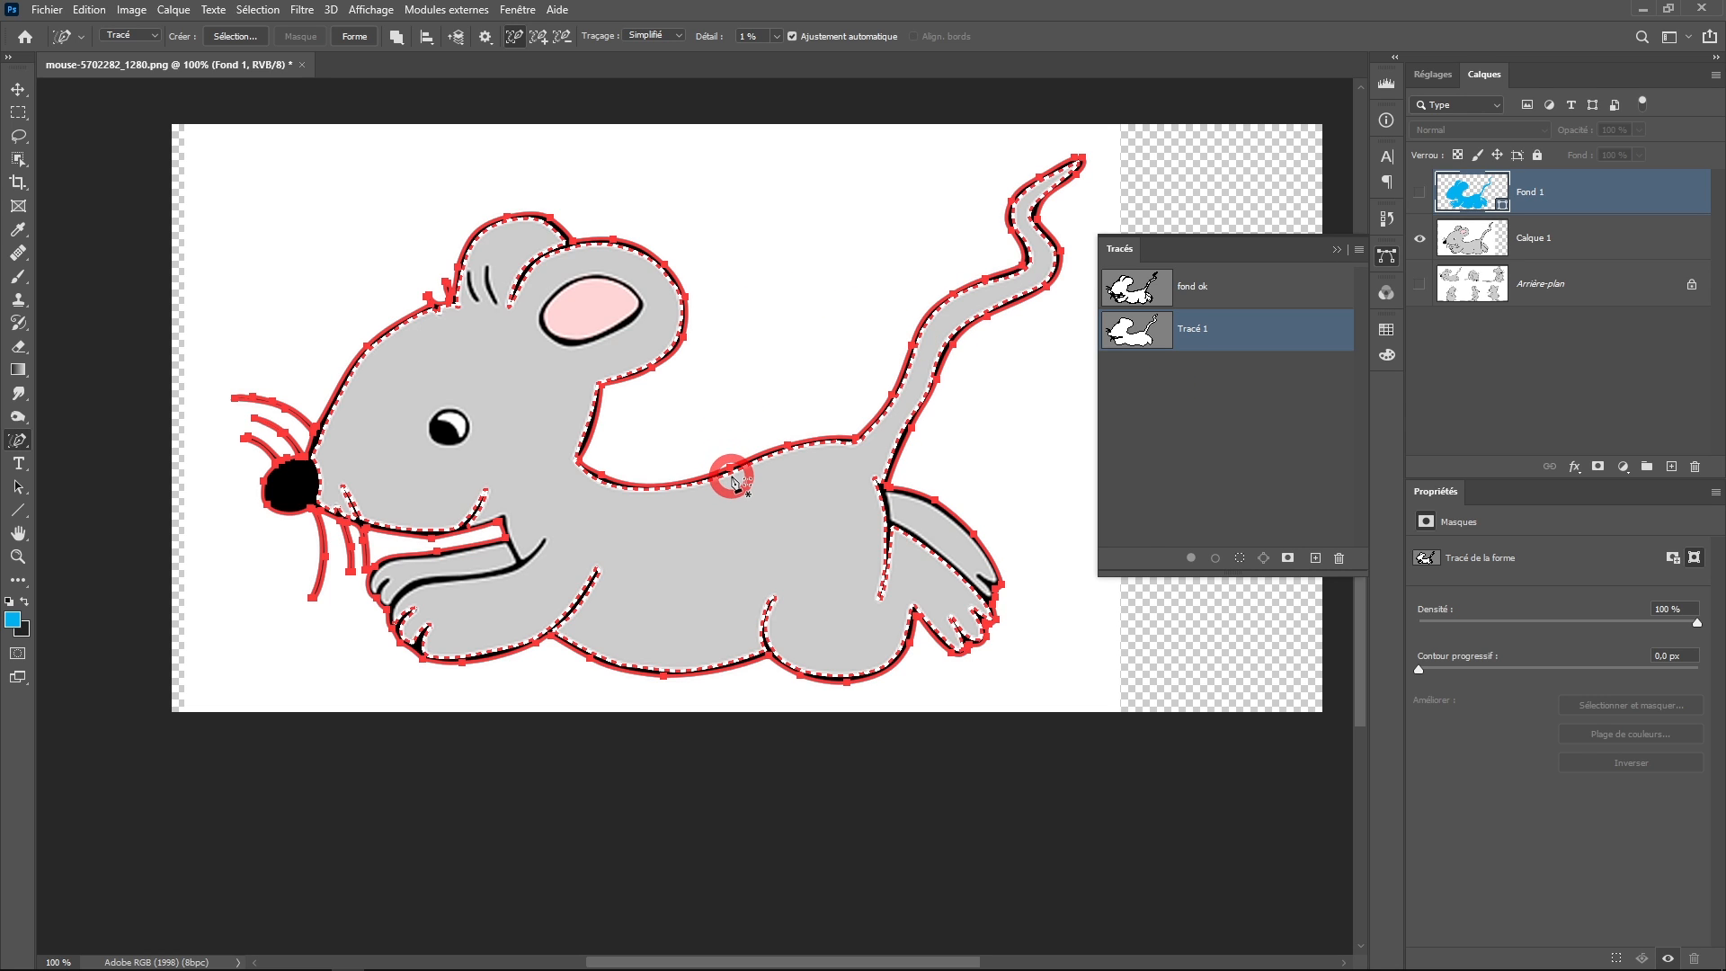
{"action": "left_click", "coordinate": [928, 542]}
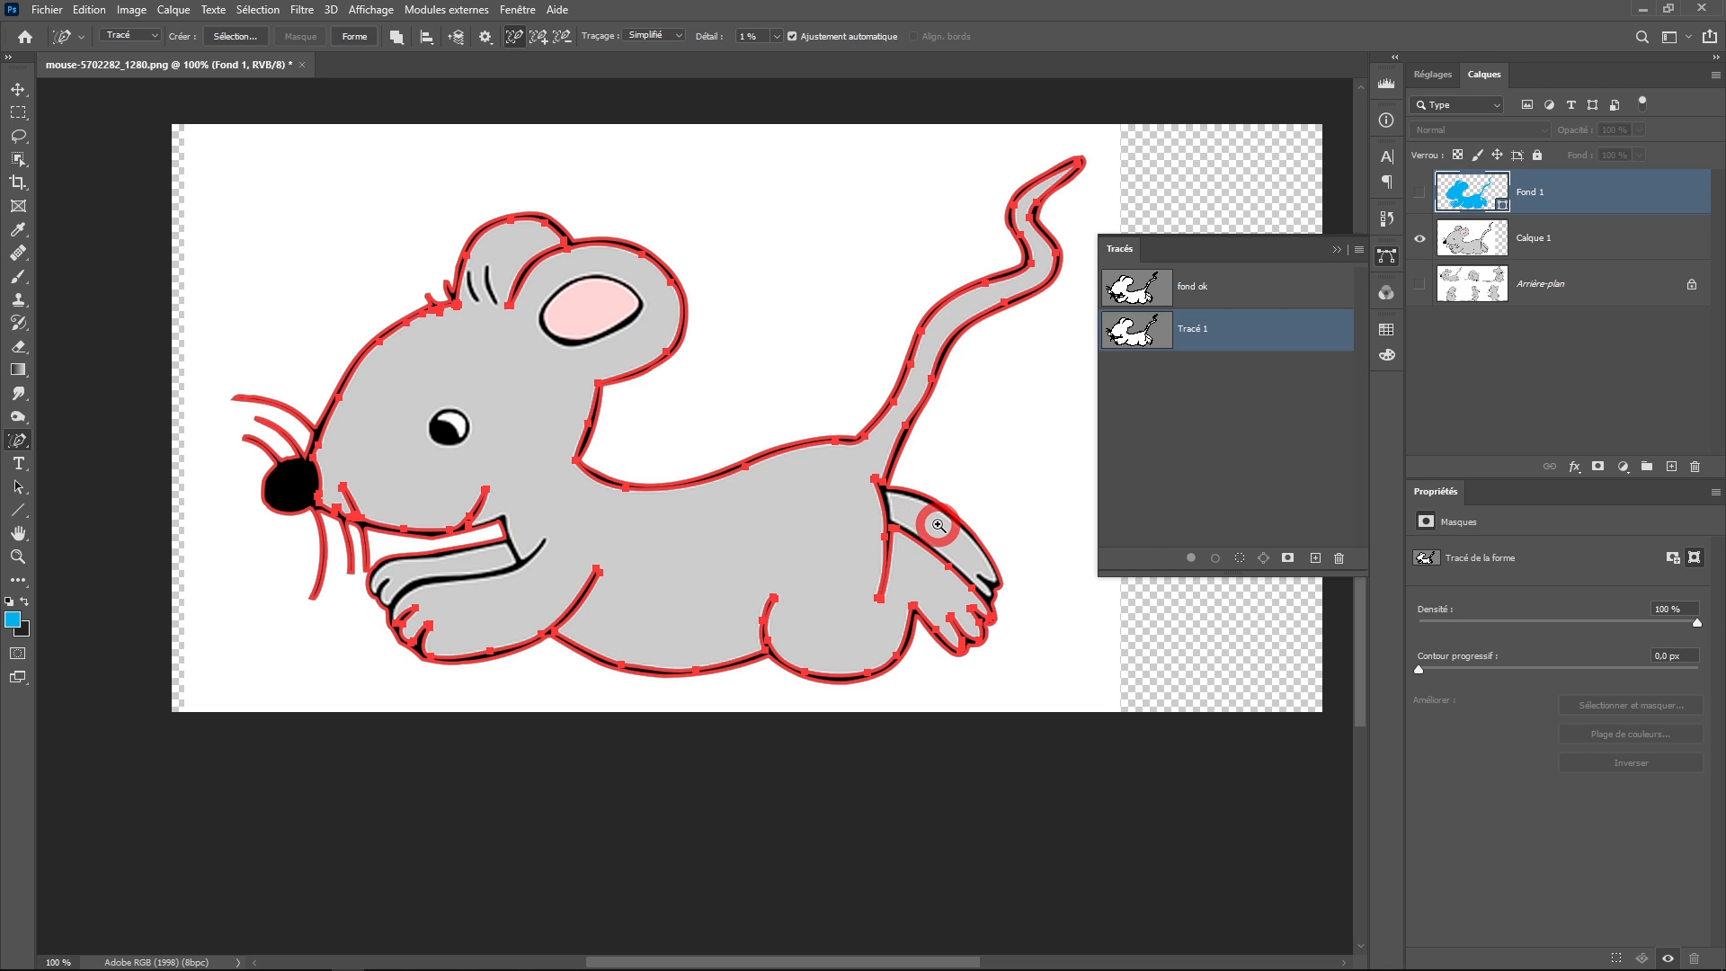
{"action": "scroll", "coordinate": [938, 524], "scroll_direction": "up", "scroll_amount": 5}
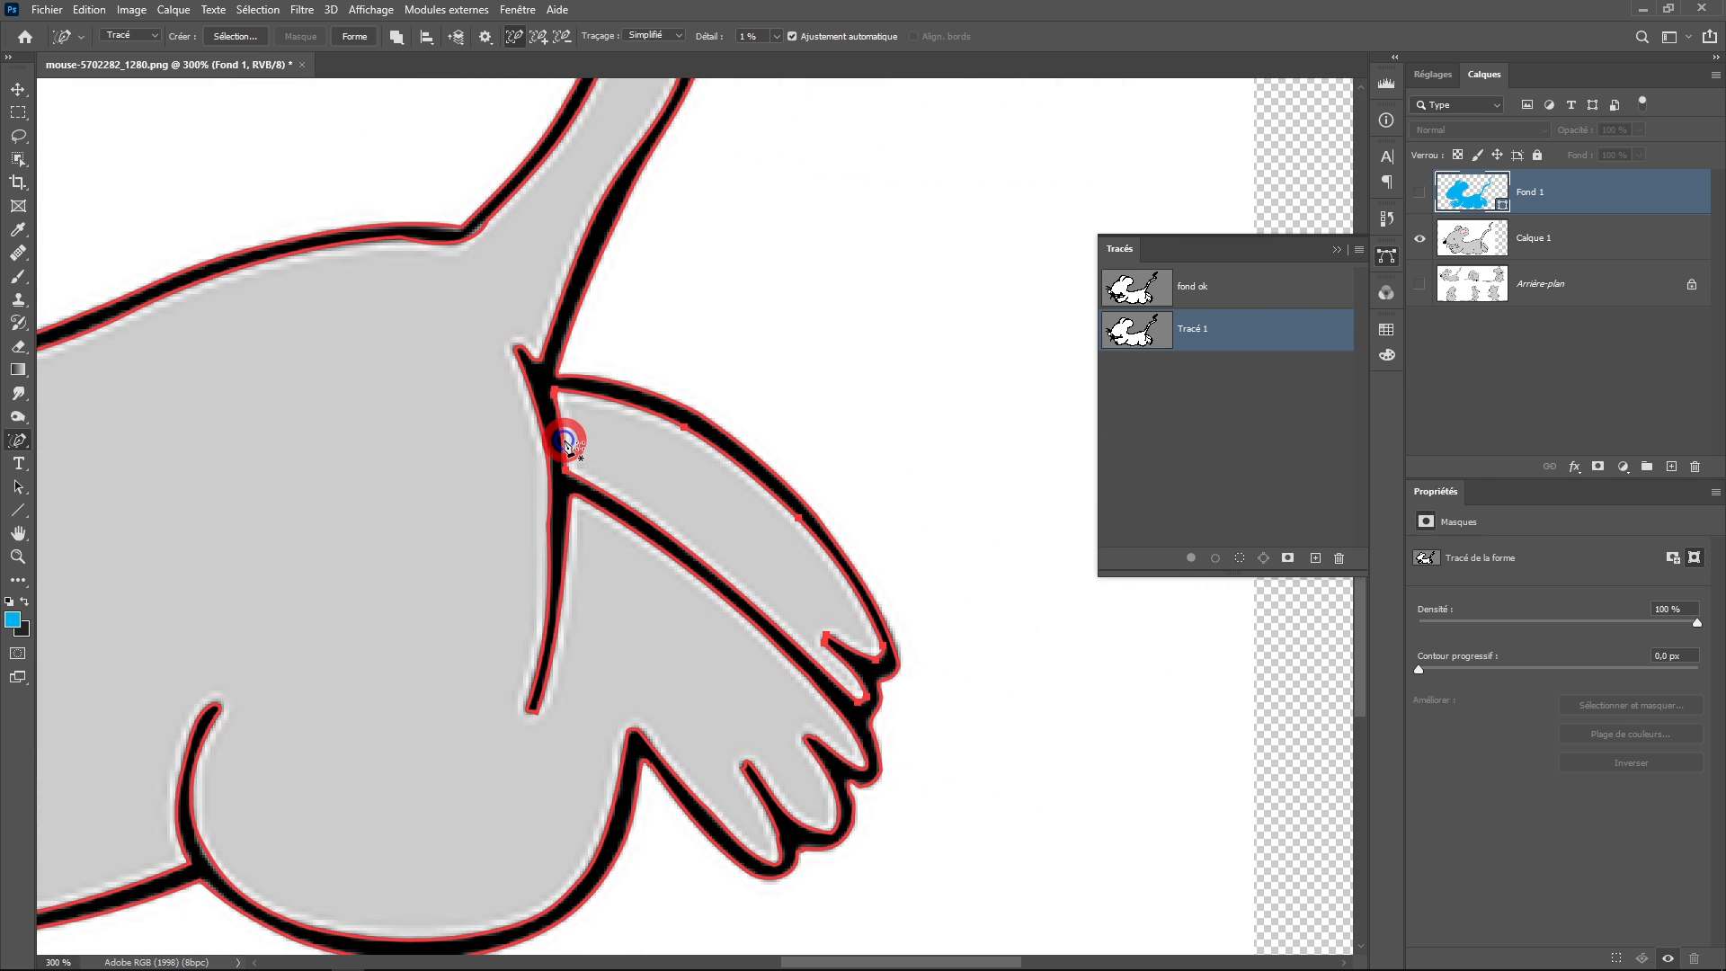
Add the far front paw's inner contour and the line running from the near front paw to the neck to the path
{"action": "left_click_drag", "start_coordinate": [108, 577], "coordinate": [764, 505]}
{"action": "left_click_drag", "start_coordinate": [192, 502], "coordinate": [734, 505]}
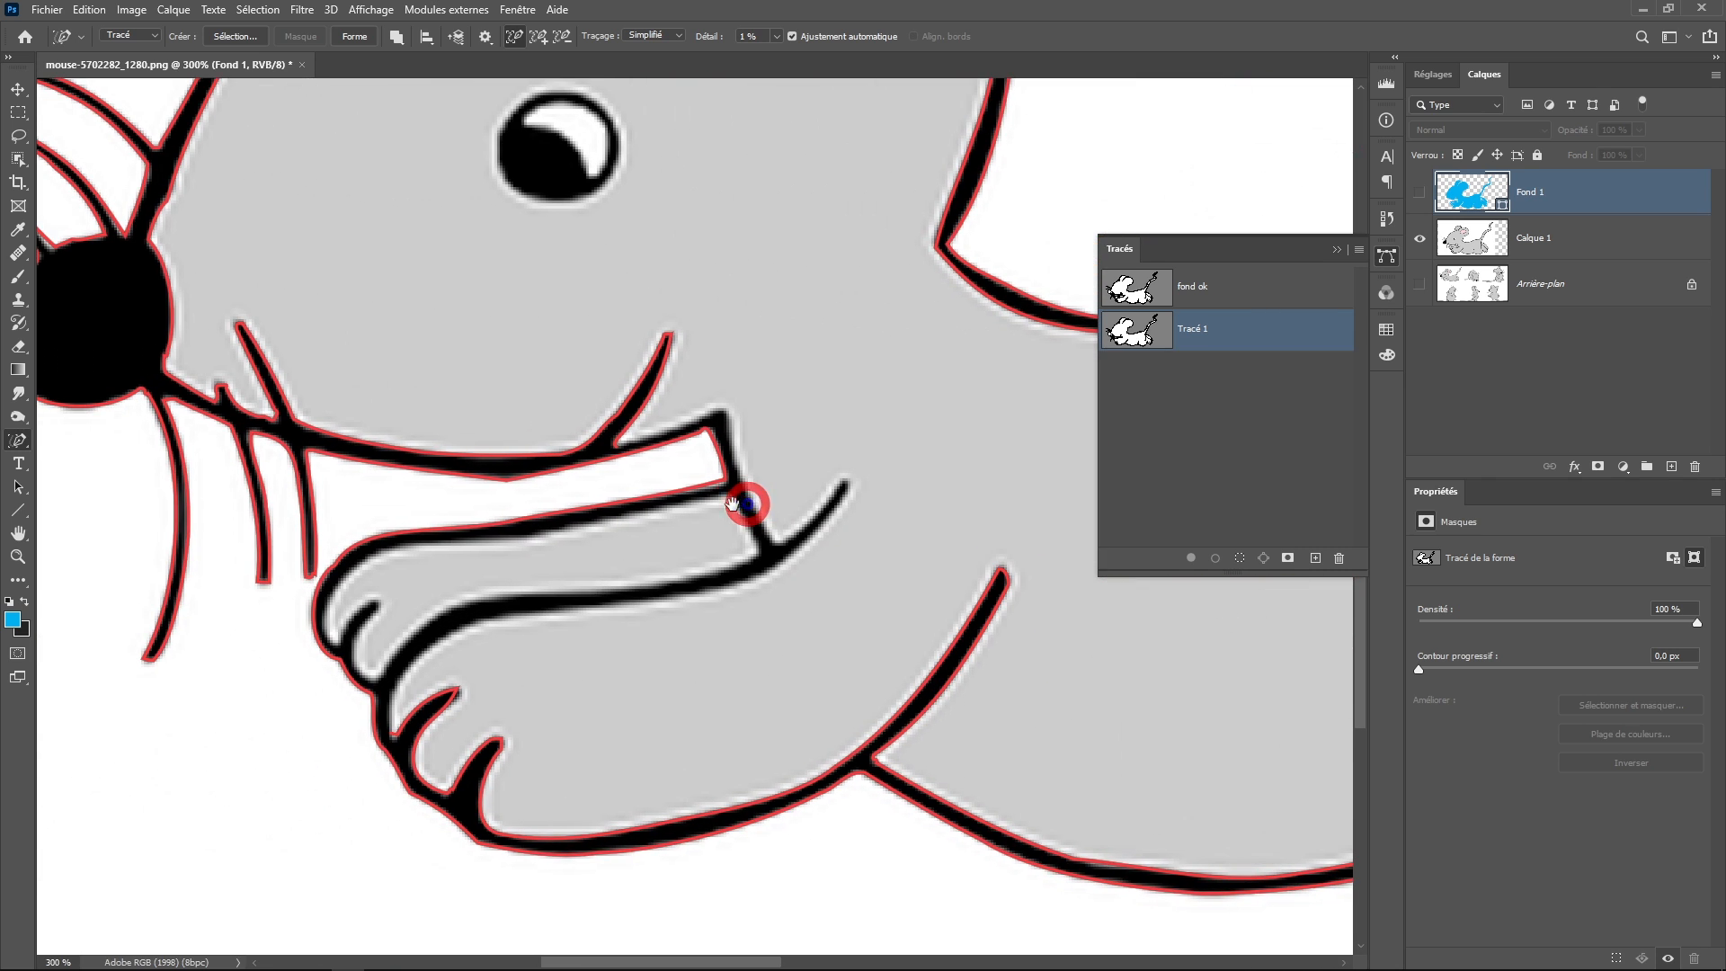
{"action": "left_click", "coordinate": [699, 505]}
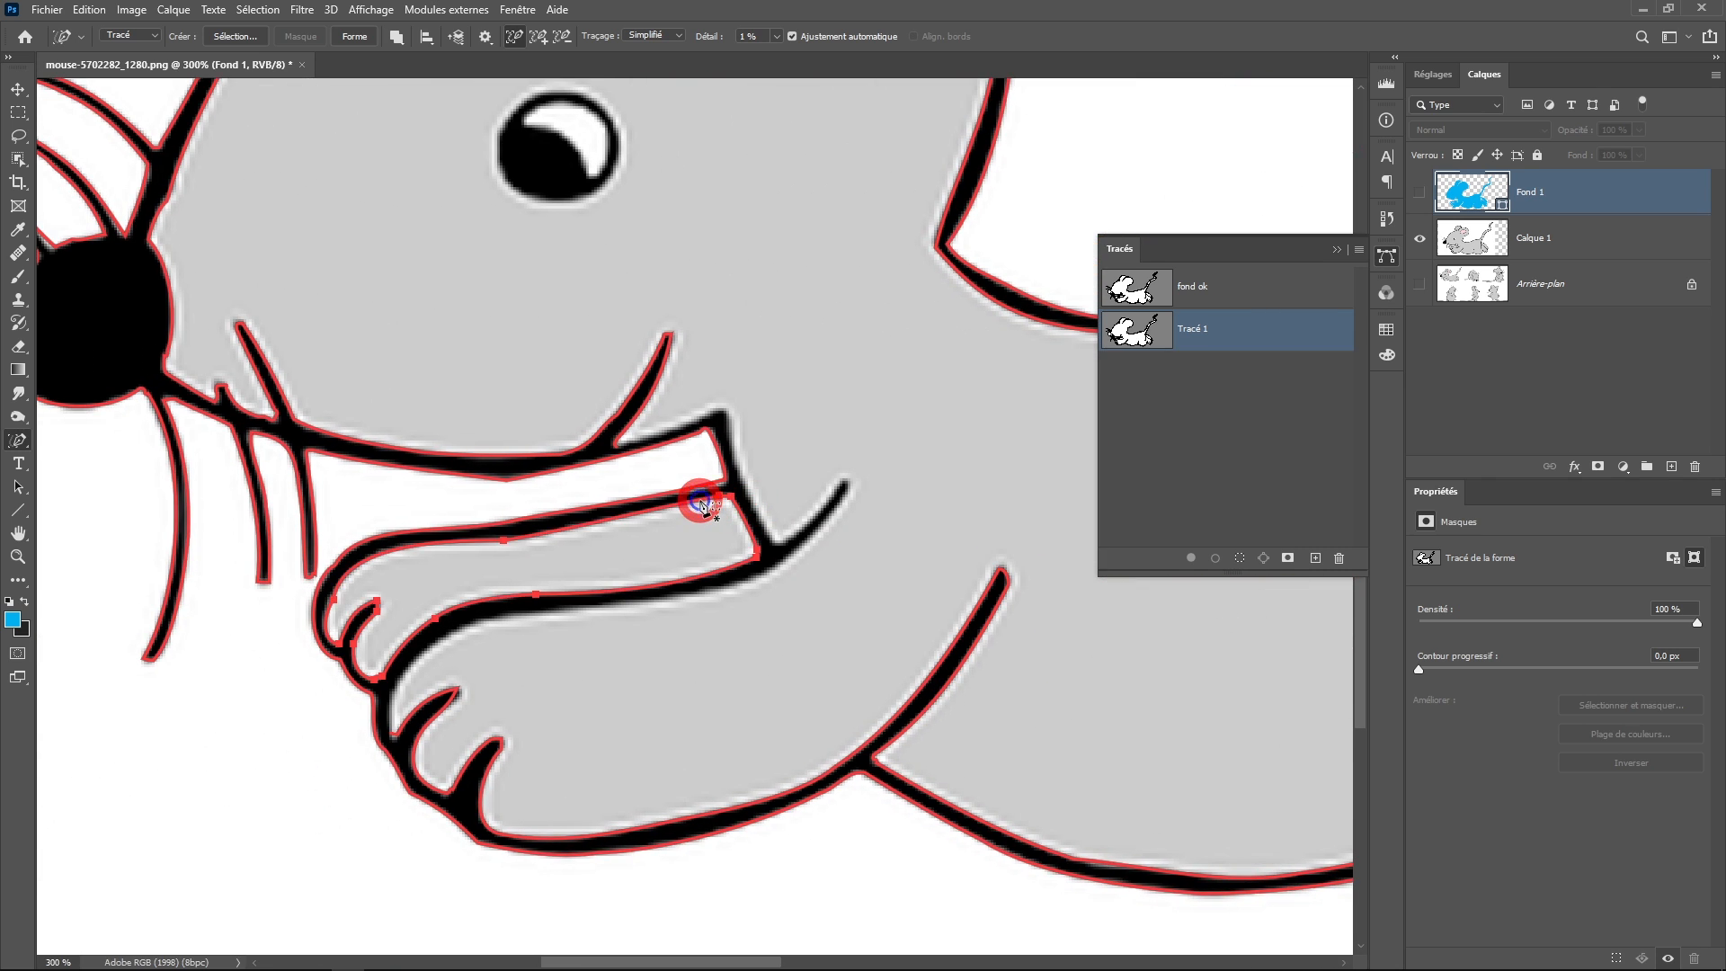
{"action": "left_click", "coordinate": [672, 600]}
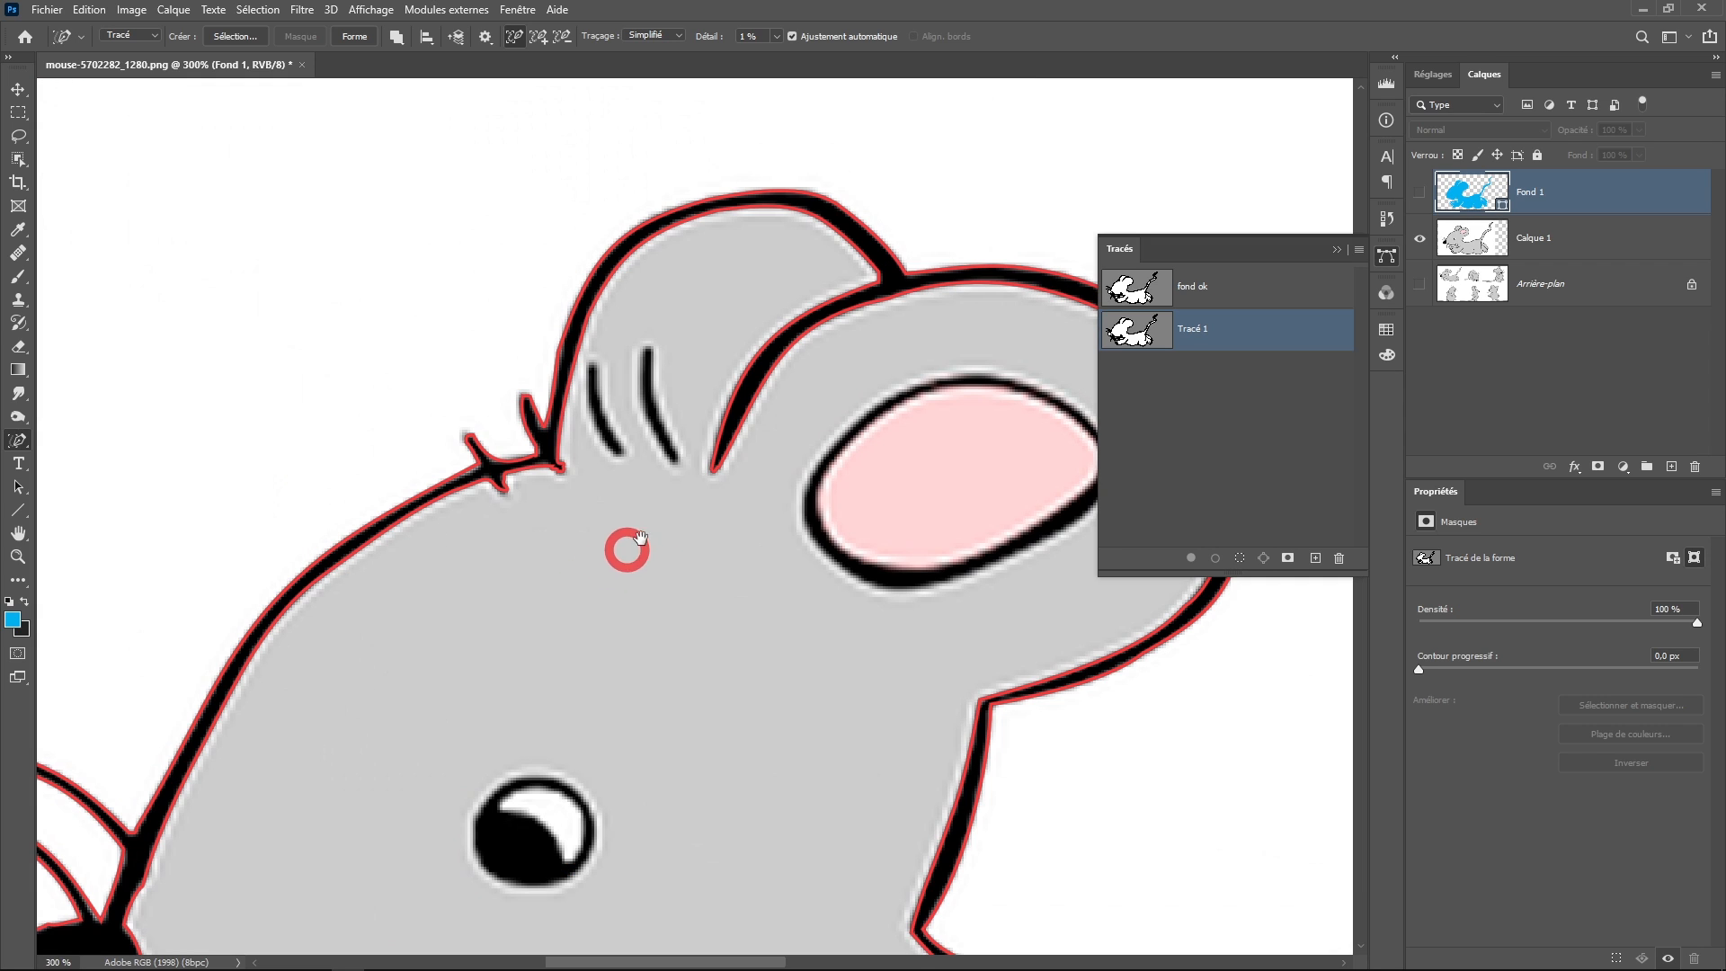
Trace the pink inner ear and the two short hair strokes on the far ear
{"action": "mouse_move", "coordinate": [692, 485]}
{"action": "left_mouse_down"}
{"action": "mouse_move", "coordinate": [590, 527]}
{"action": "mouse_move", "coordinate": [552, 523]}
{"action": "left_mouse_up"}
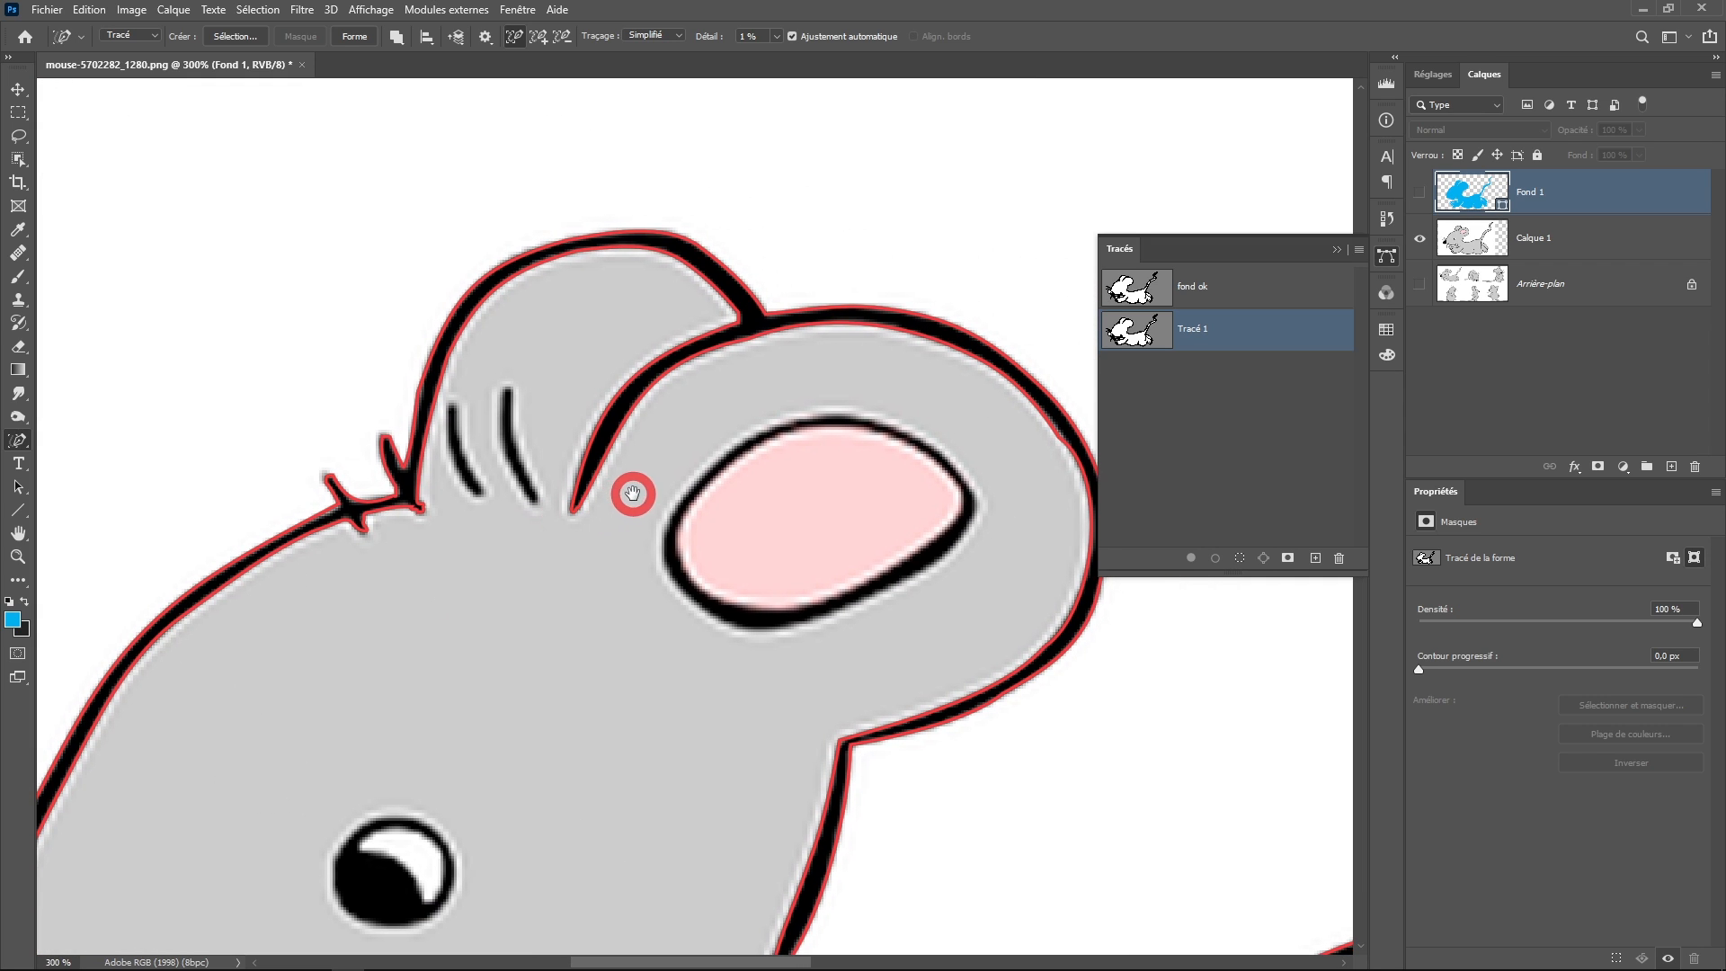
{"action": "left_click", "coordinate": [683, 531]}
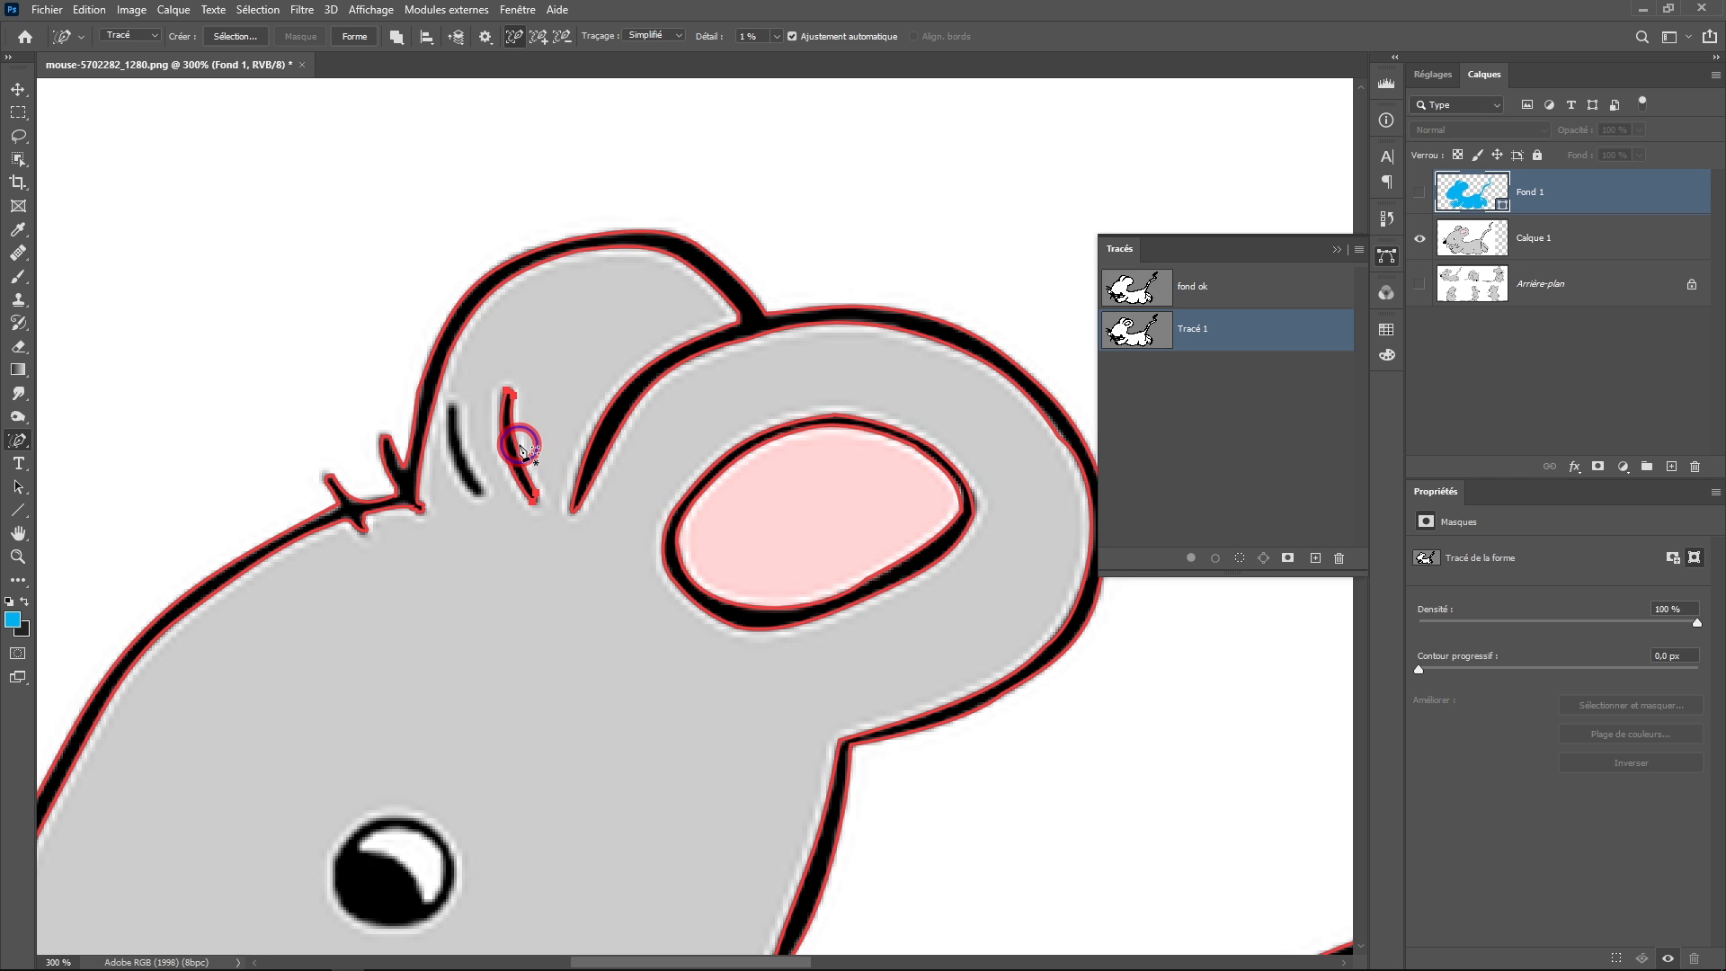
{"action": "left_click", "coordinate": [464, 446]}
Trace the outline of the mouse's eye
{"action": "scroll", "coordinate": [539, 432], "scroll_direction": "down", "scroll_amount": 5}
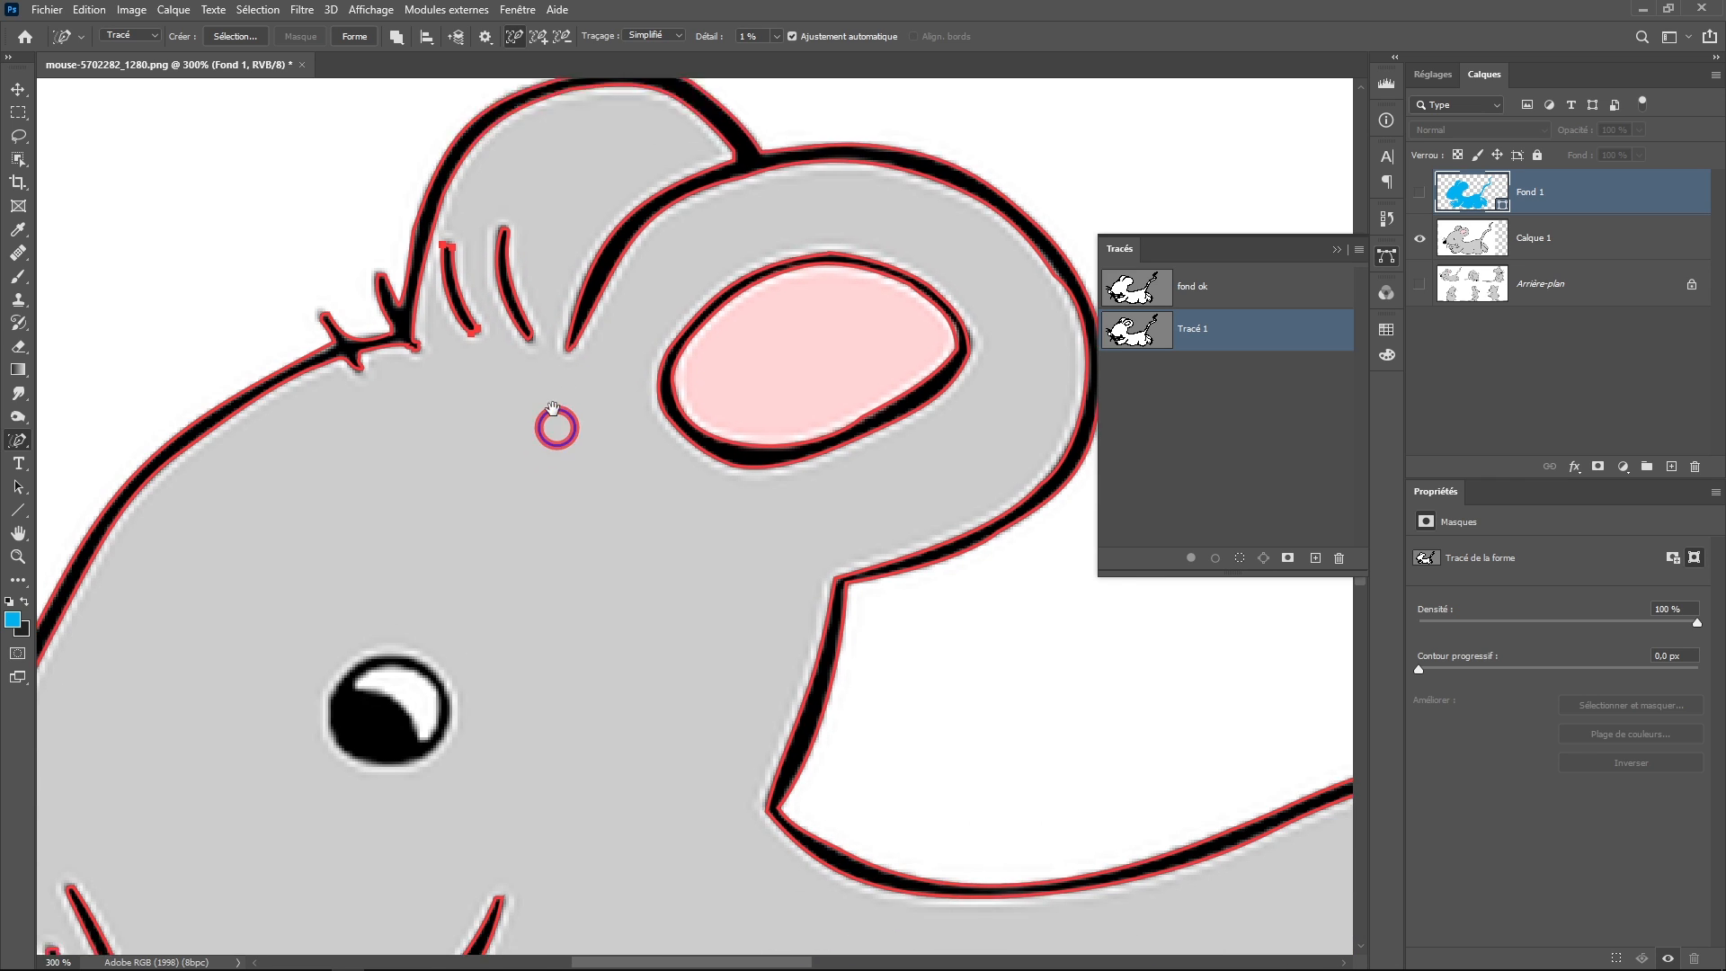
{"action": "left_click_drag", "start_coordinate": [541, 521], "coordinate": [686, 429]}
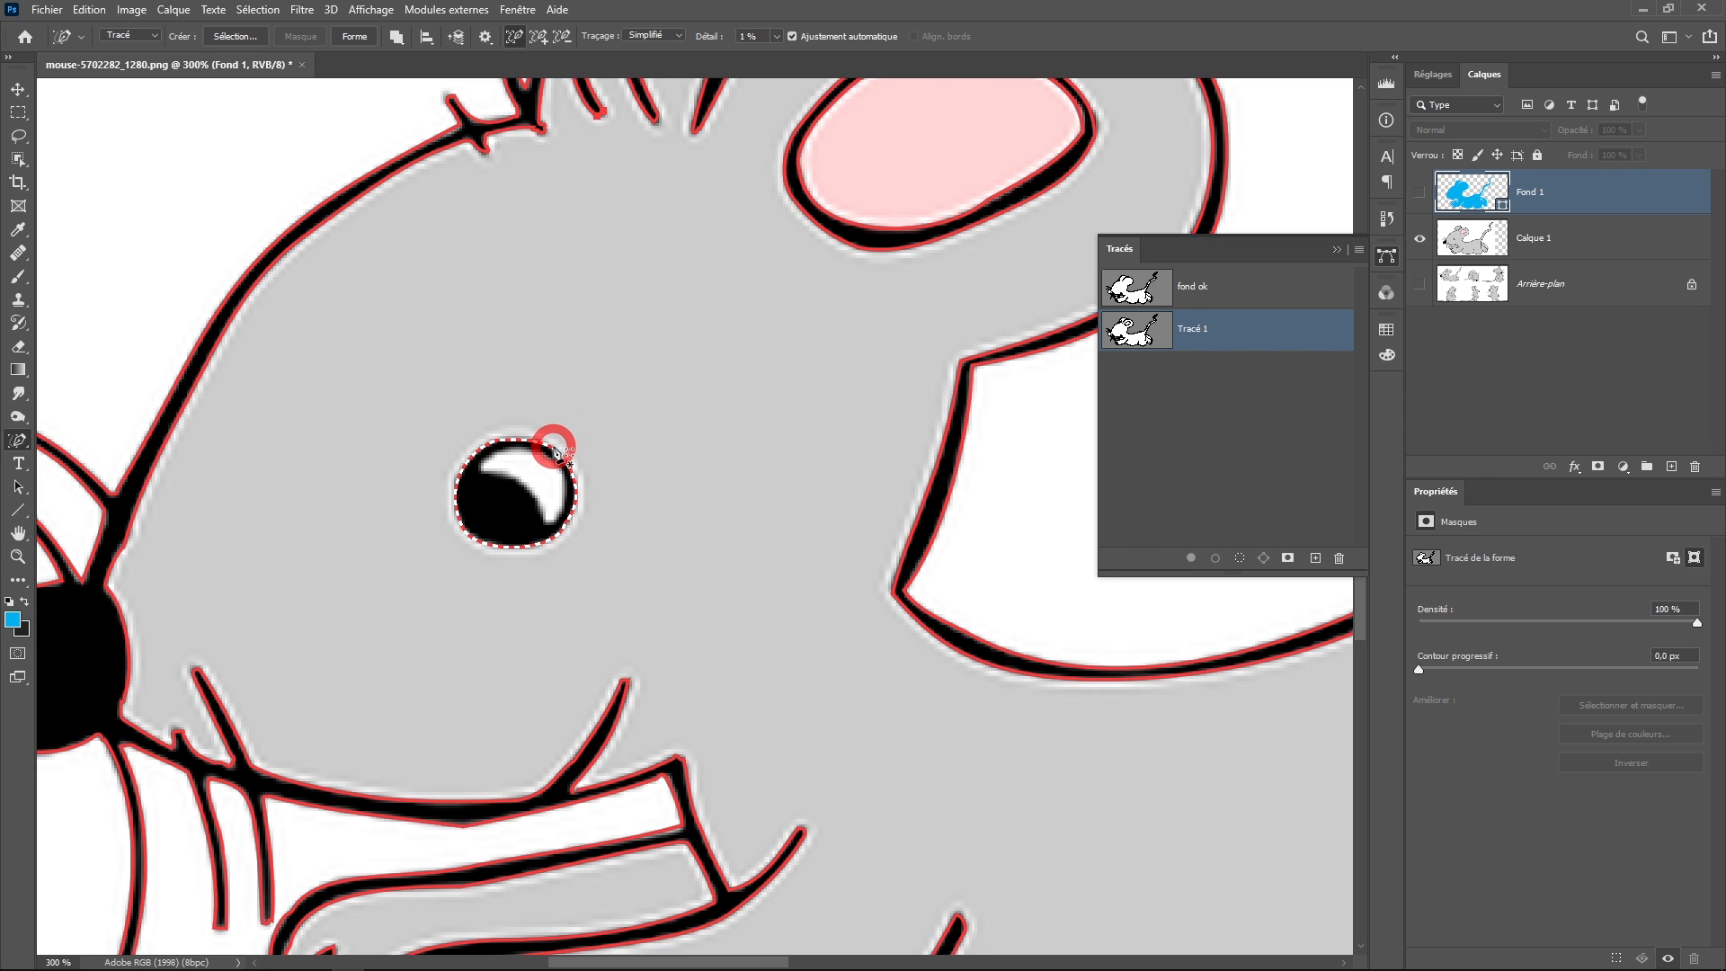
{"action": "left_click_drag", "start_coordinate": [690, 527], "coordinate": [590, 443]}
{"action": "left_click", "coordinate": [698, 452], "text": "alt"}
{"action": "left_click_drag", "start_coordinate": [690, 462], "coordinate": [539, 653]}
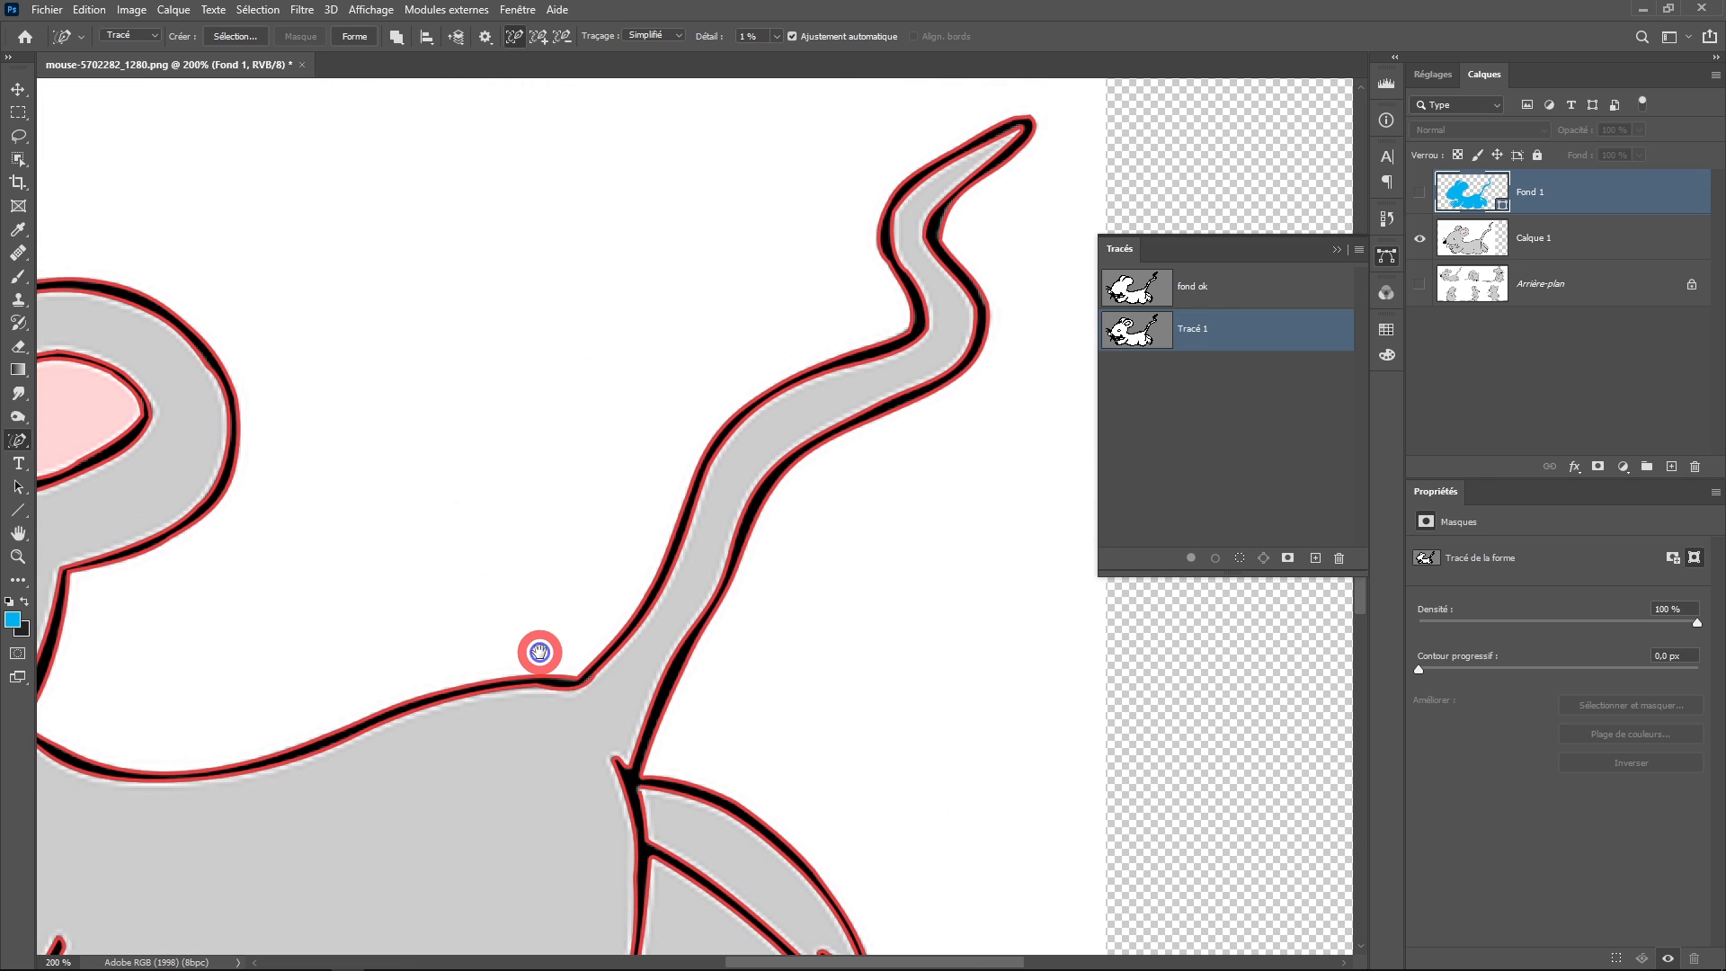
{"action": "left_click", "coordinate": [539, 652], "text": "alt"}
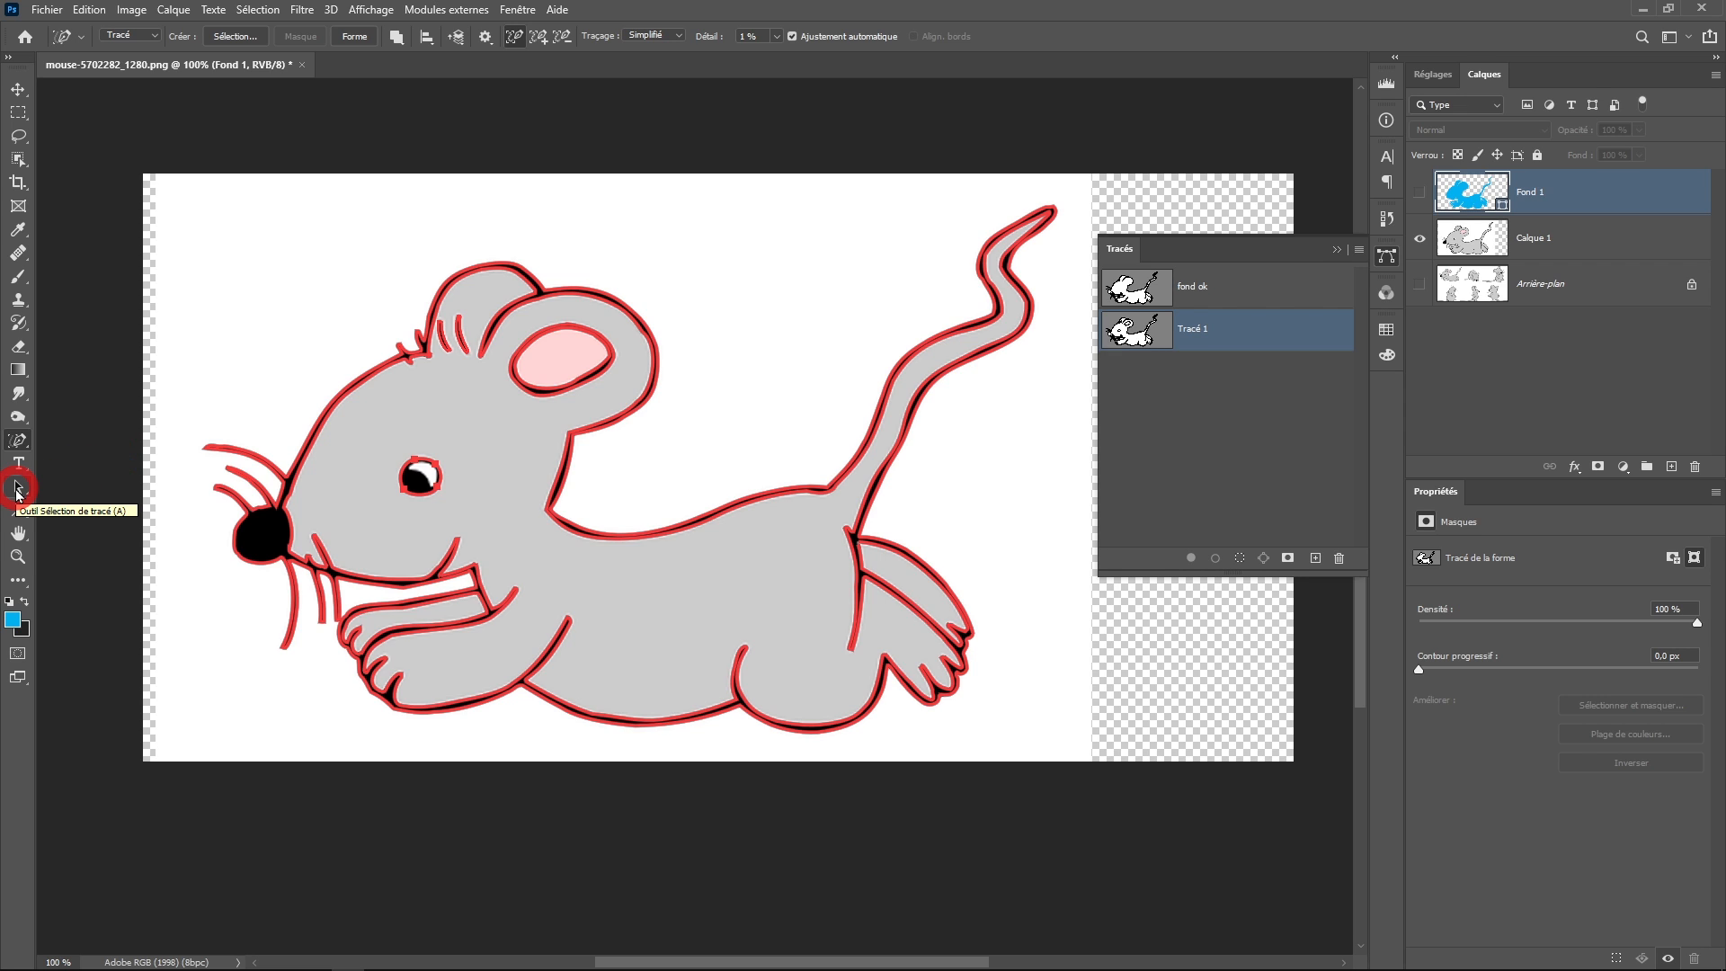
Set the mouse's line-art path, Tracé 1, to exclude overlapping shapes
{"action": "left_click", "coordinate": [17, 488]}
{"action": "left_click", "coordinate": [593, 565], "text": "ctrl"}
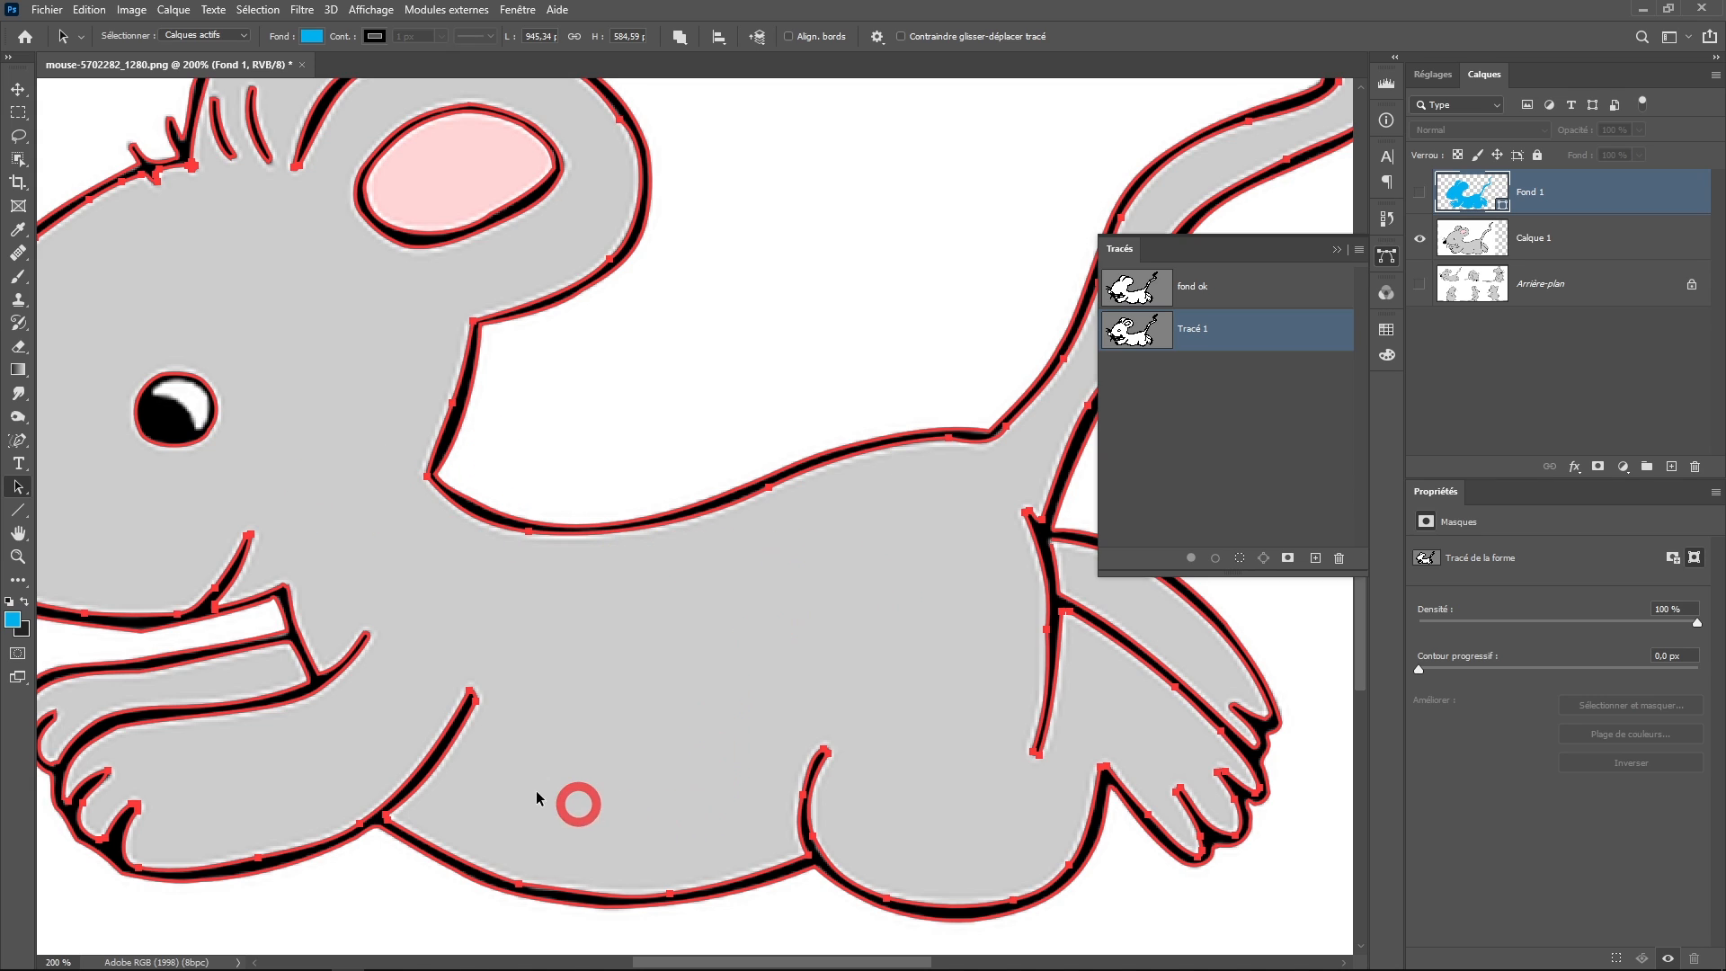
{"action": "left_click", "coordinate": [412, 604], "text": "ctrl"}
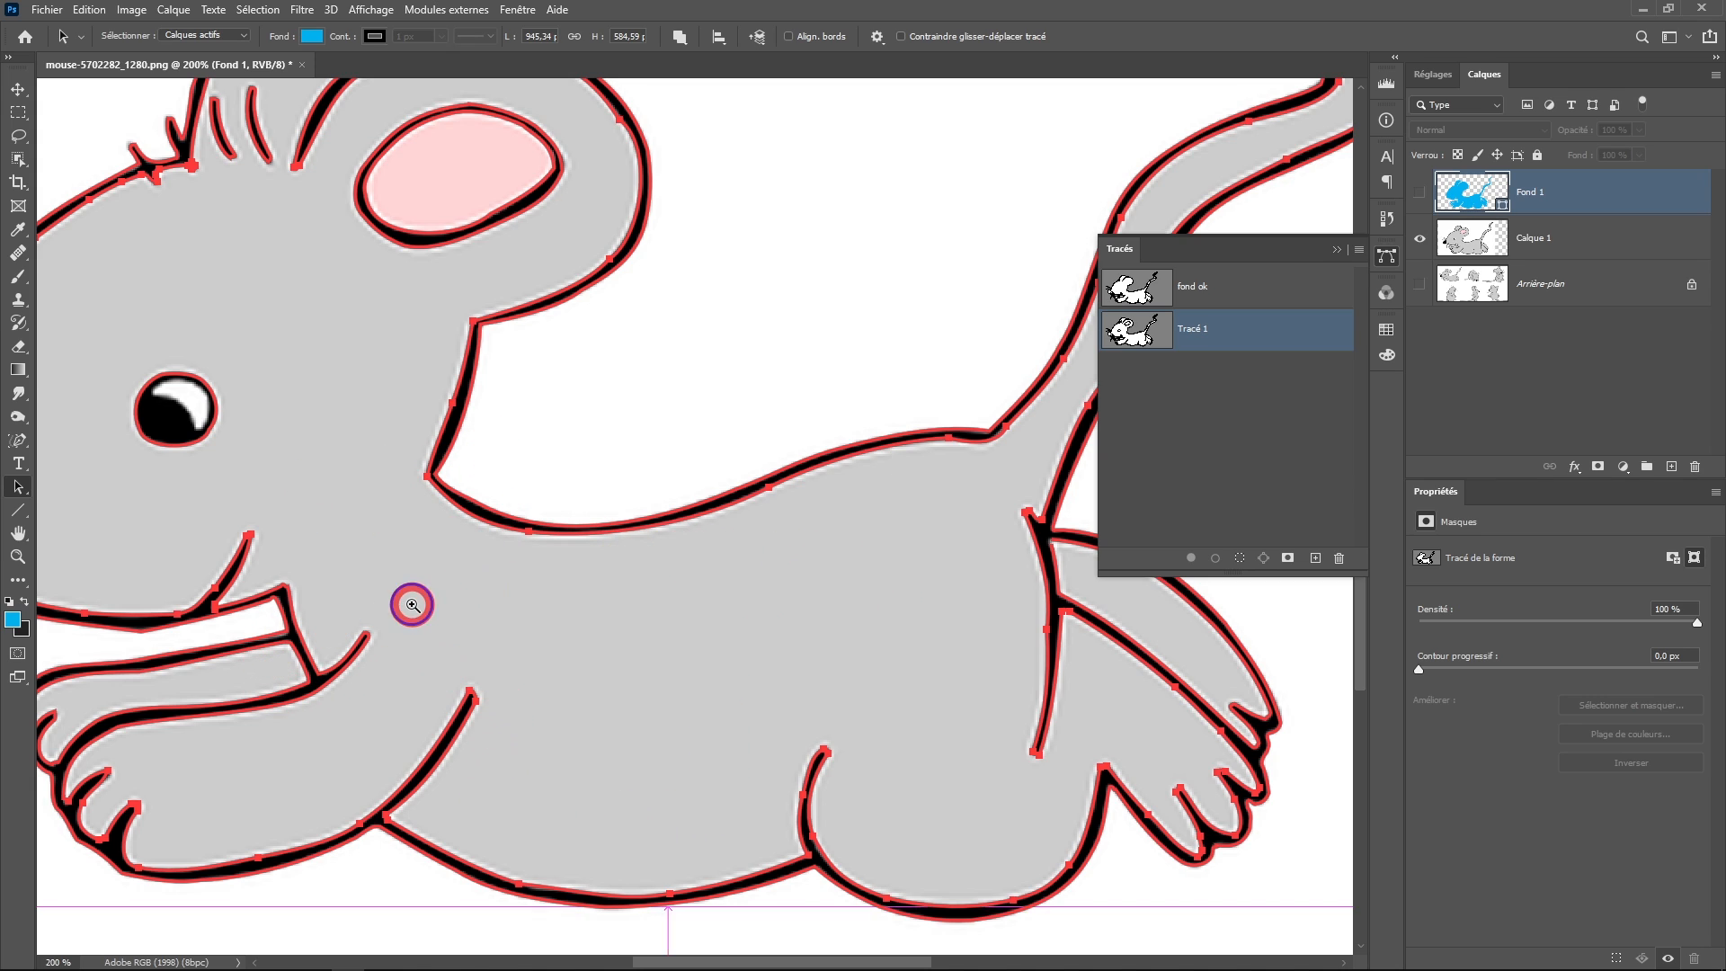
{"action": "left_click_drag", "start_coordinate": [325, 529], "coordinate": [693, 493]}
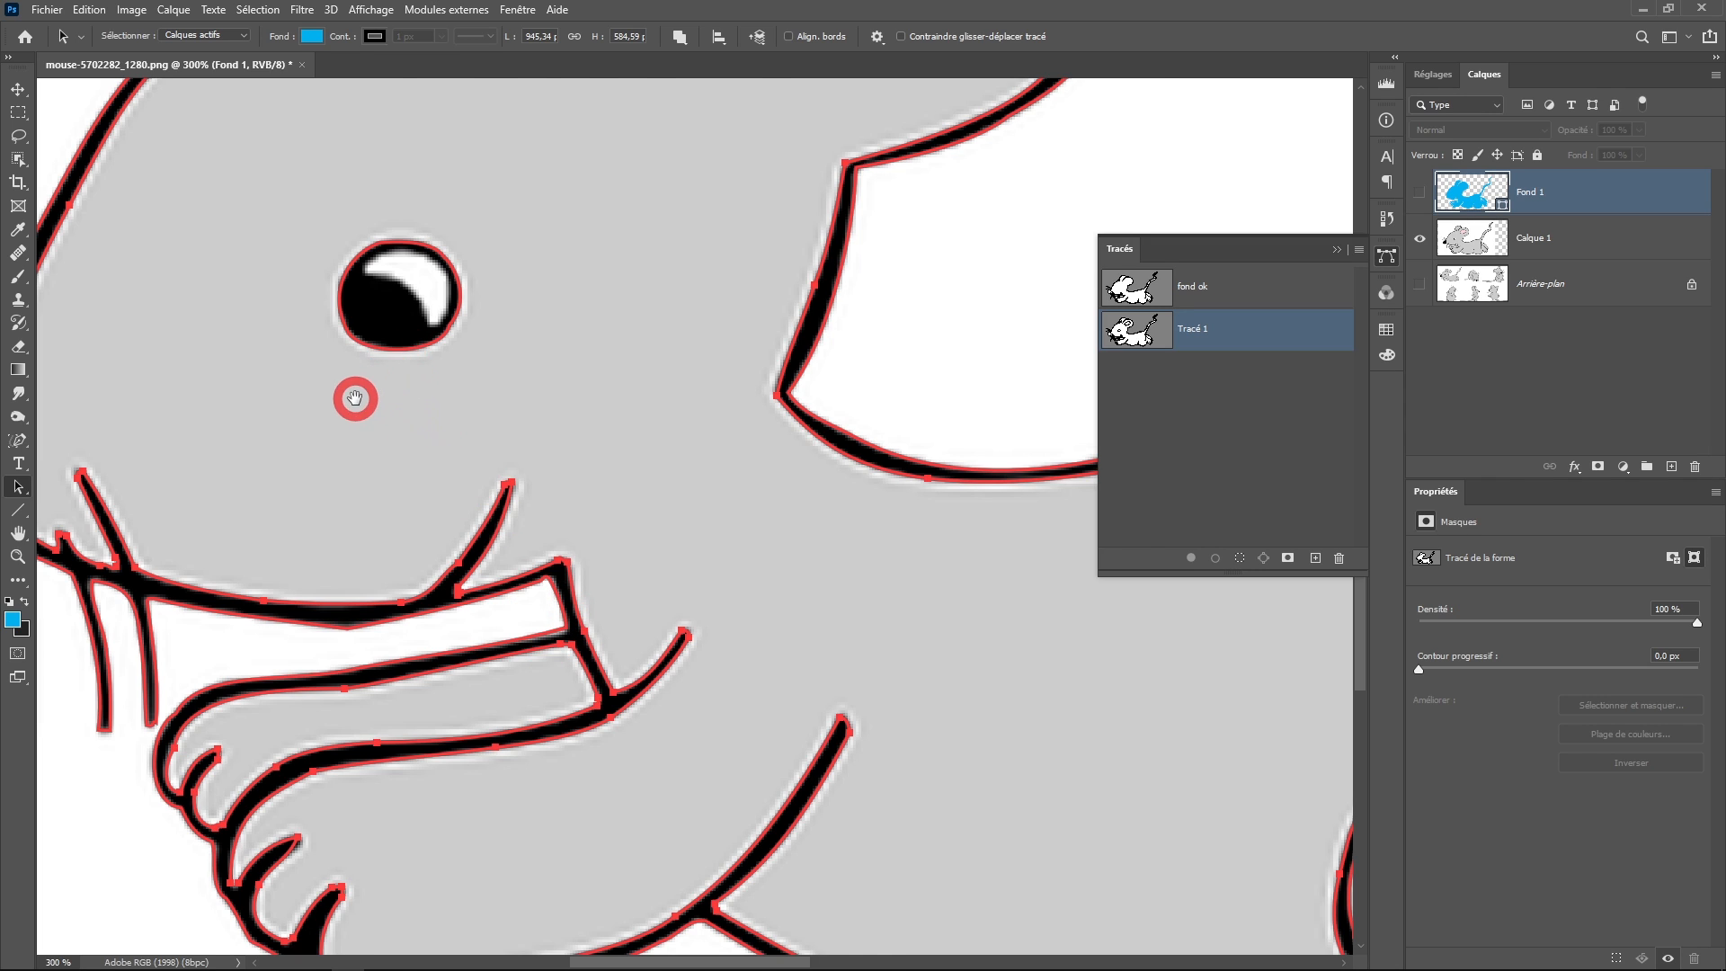
{"action": "left_click_drag", "start_coordinate": [422, 351], "coordinate": [477, 526]}
{"action": "left_click_drag", "start_coordinate": [621, 418], "coordinate": [369, 623]}
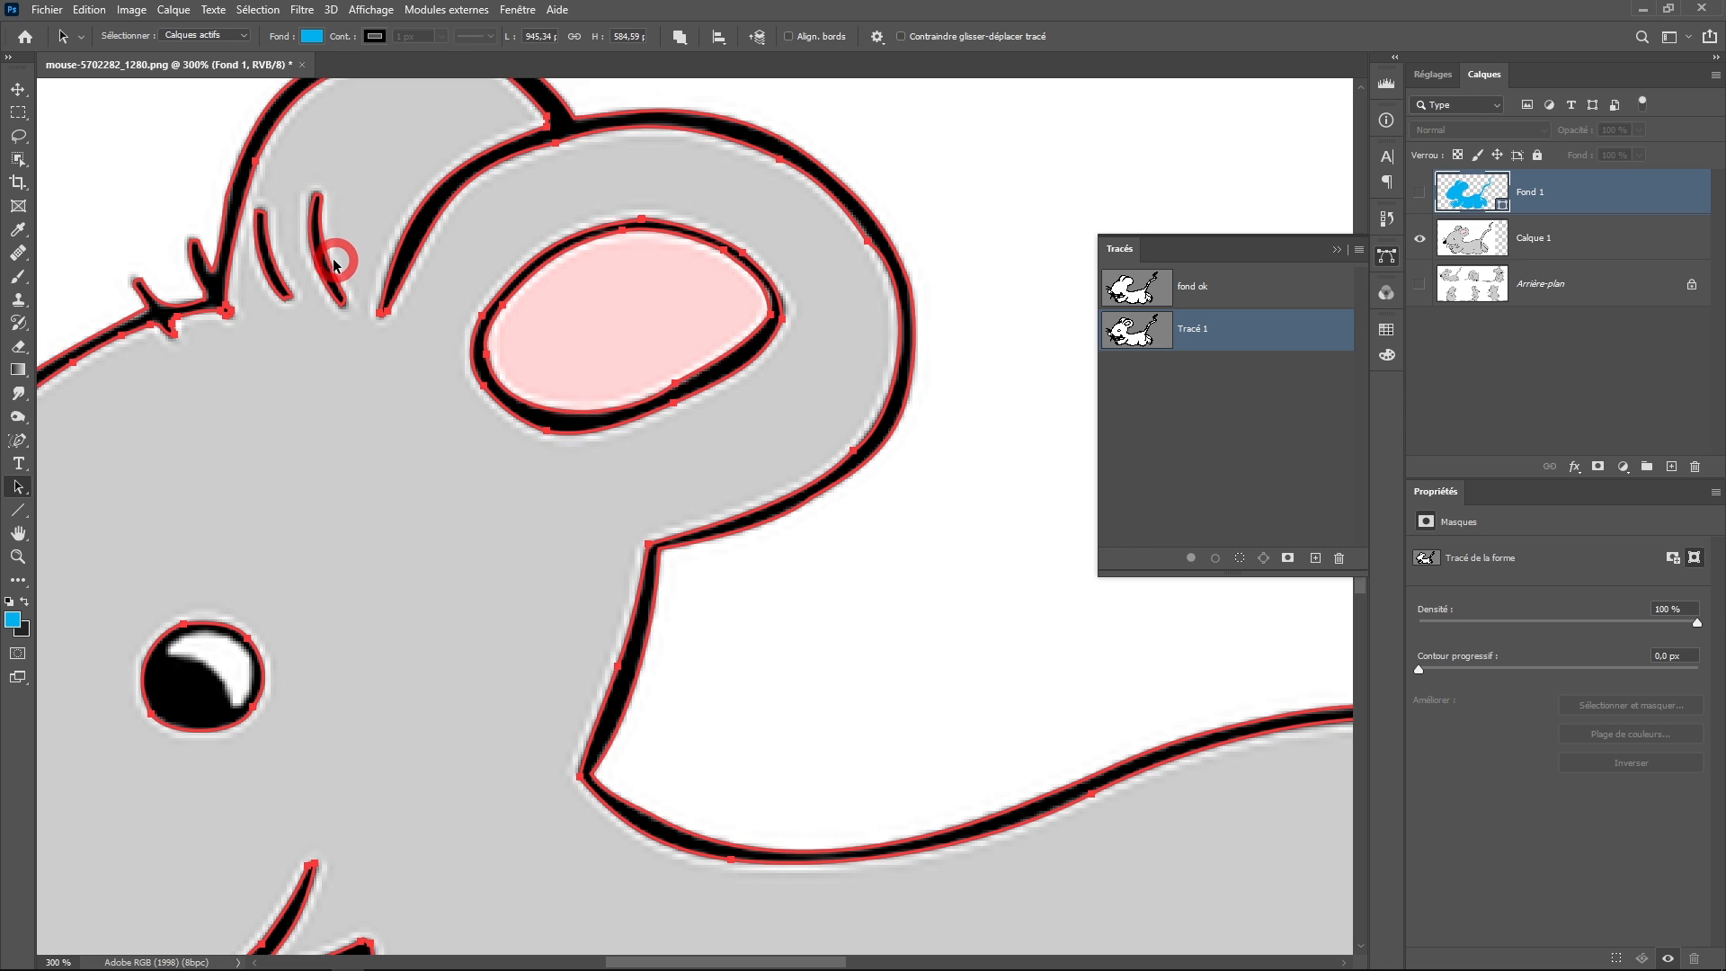
{"action": "left_click_drag", "start_coordinate": [691, 483], "coordinate": [393, 444]}
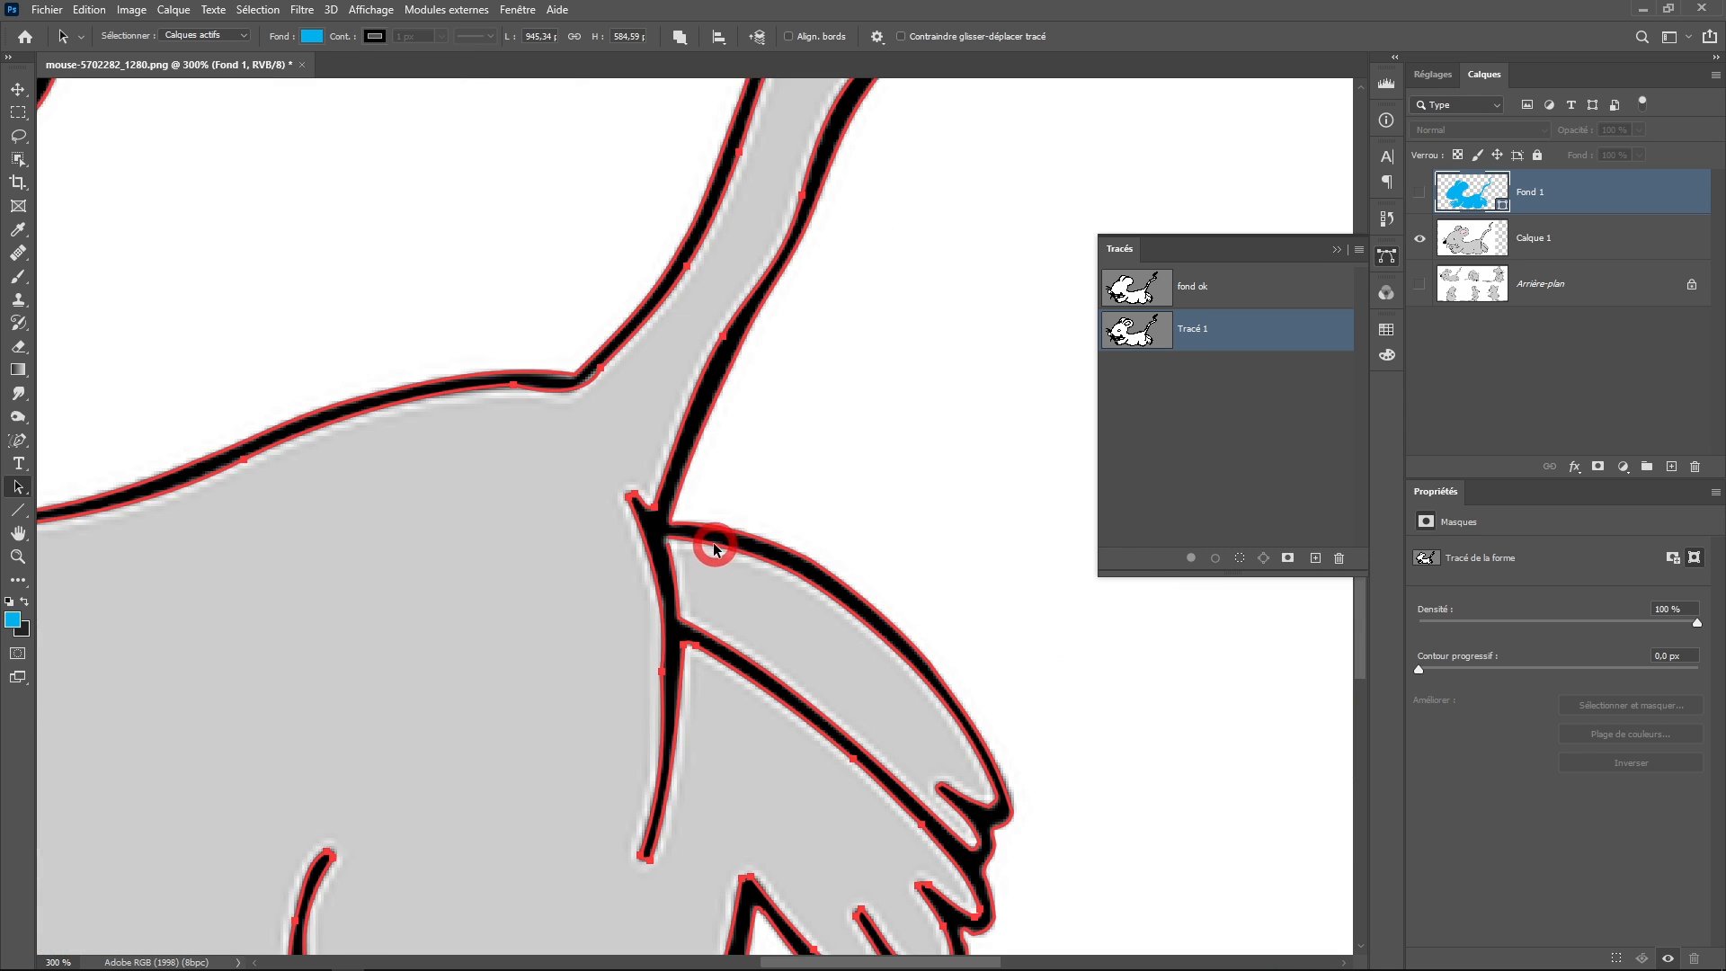
{"action": "left_click_drag", "start_coordinate": [726, 629], "coordinate": [847, 751]}
{"action": "left_click", "coordinate": [679, 38]}
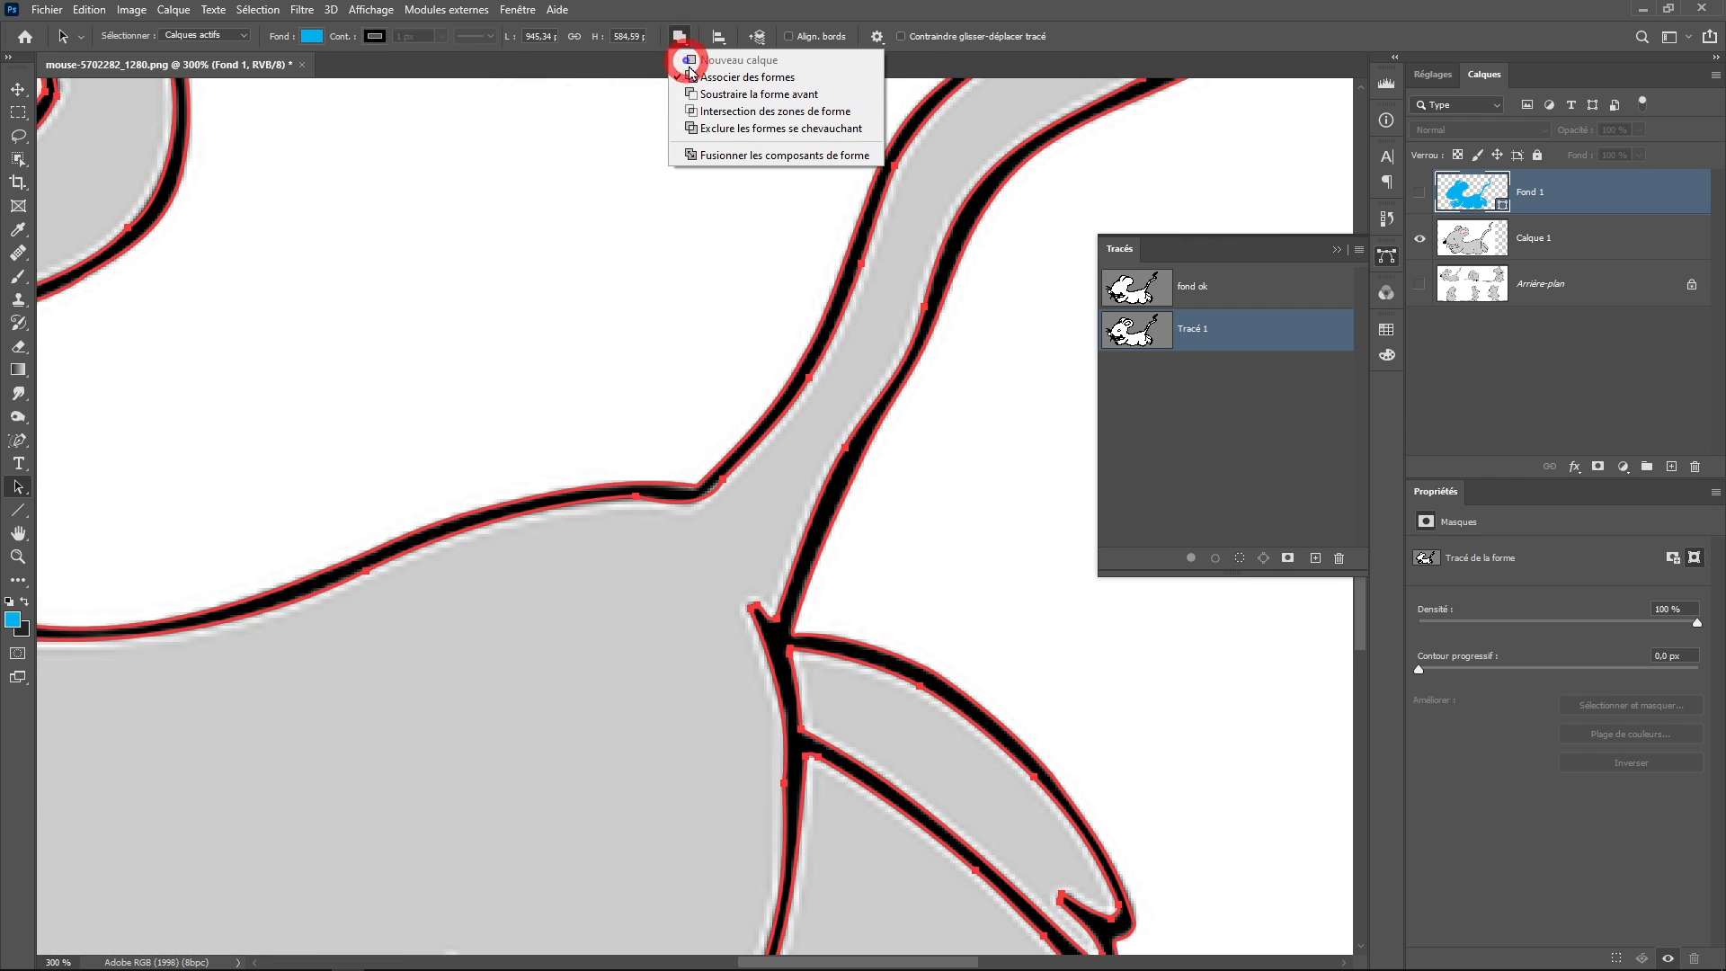
{"action": "left_click", "coordinate": [812, 132]}
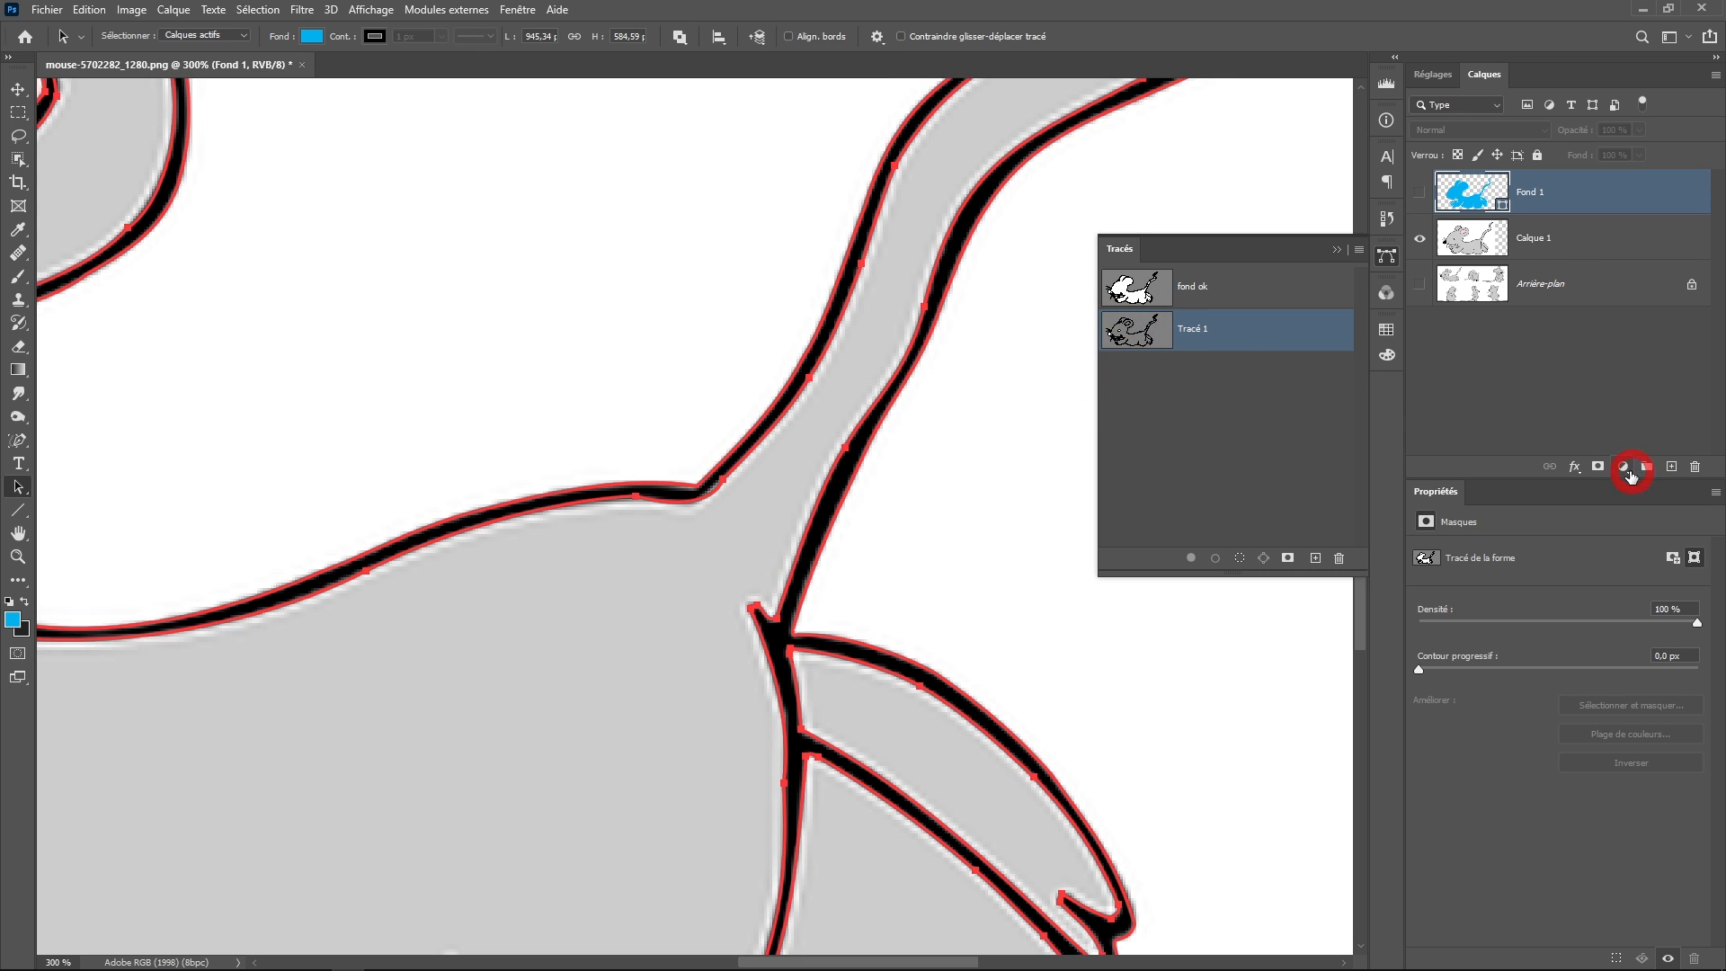
Create a black (000000) solid colour fill layer from the line-art path
{"action": "left_click", "coordinate": [1623, 467]}
{"action": "left_click", "coordinate": [1598, 489]}
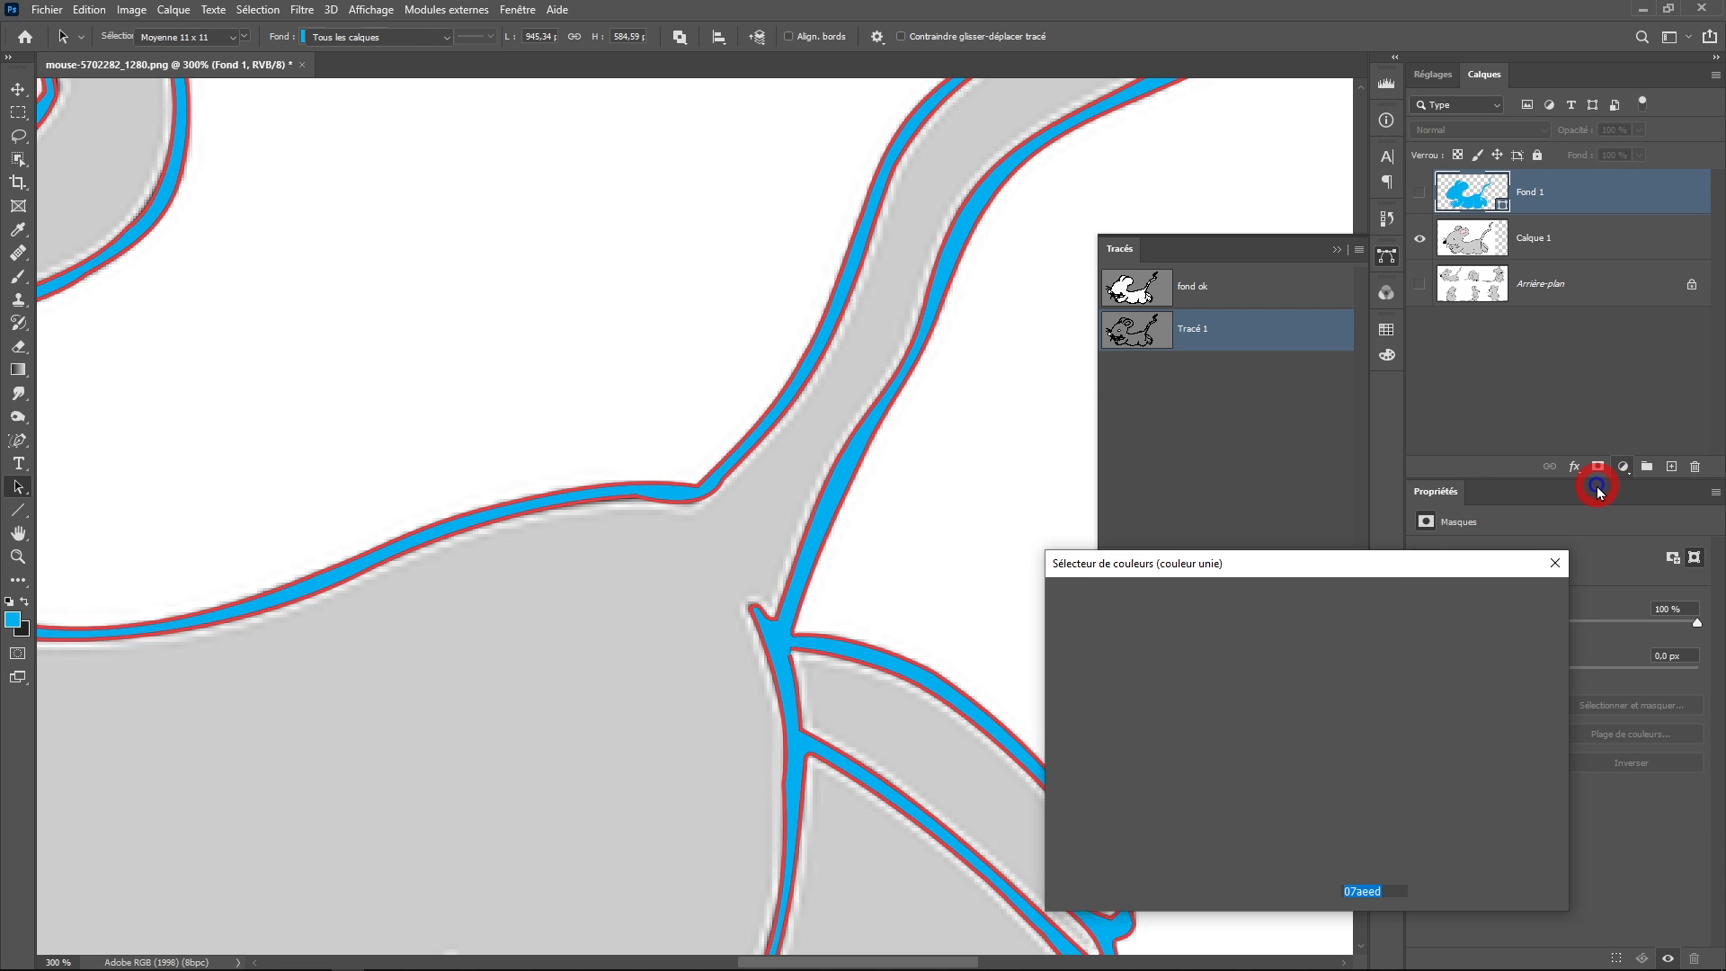
{"action": "left_click_drag", "start_coordinate": [1245, 682], "coordinate": [1268, 828]}
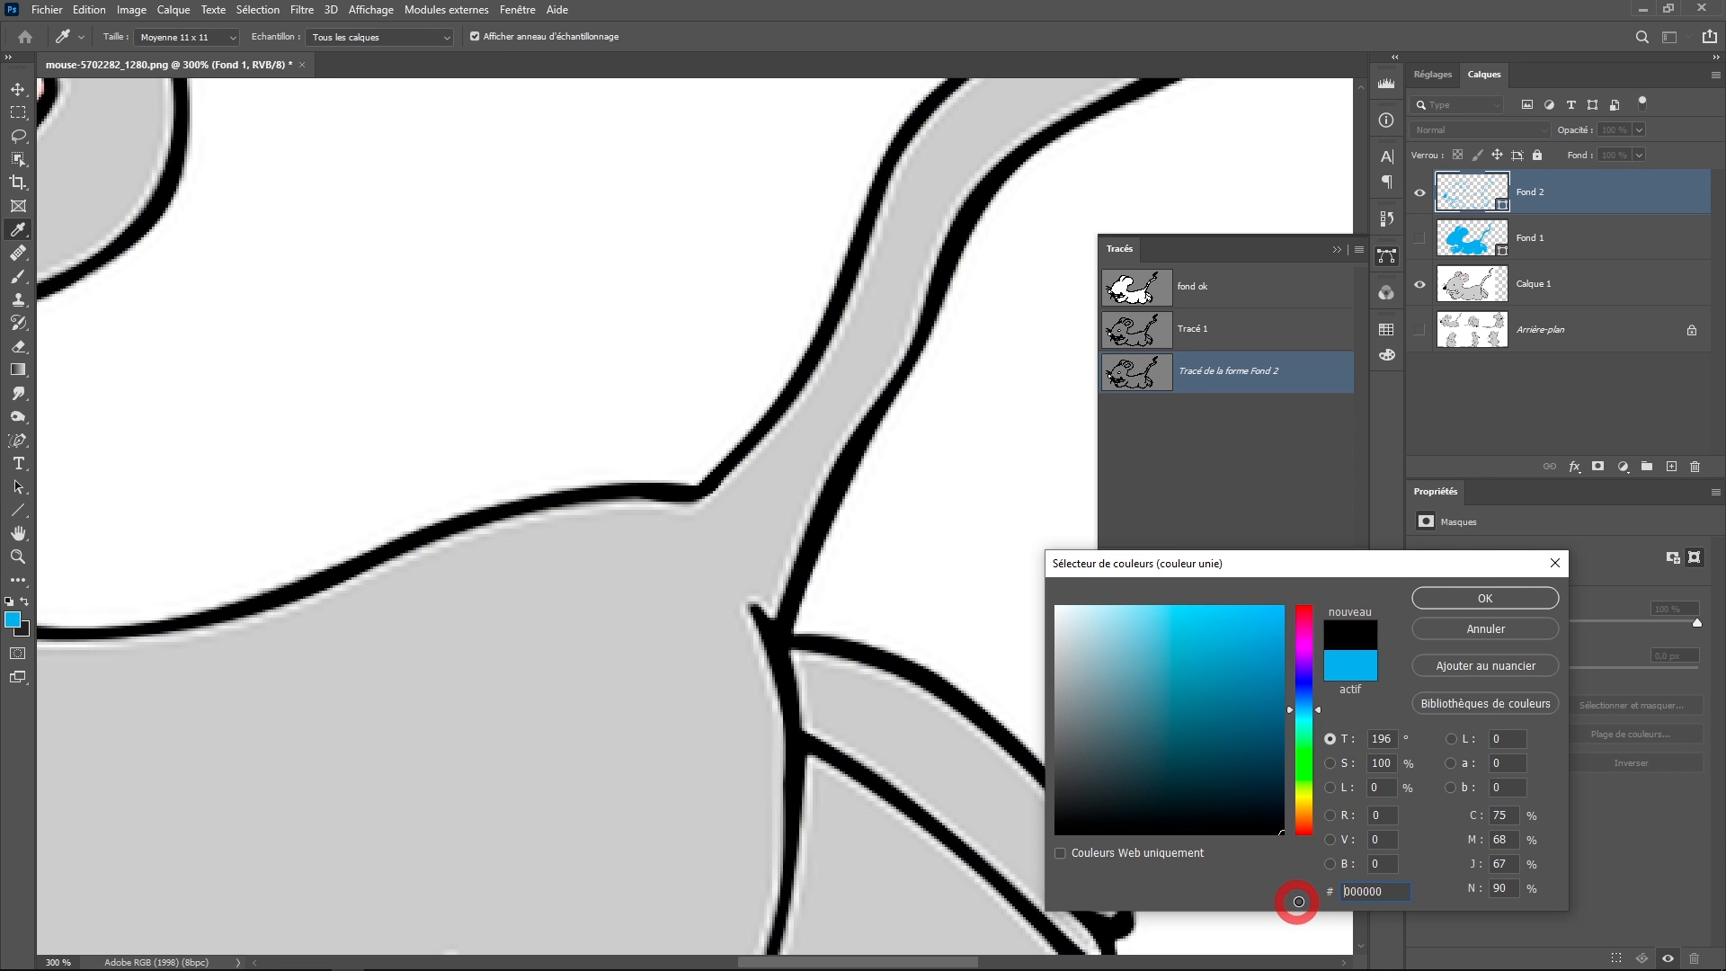
{"action": "left_click", "coordinate": [1467, 603]}
{"action": "scroll", "coordinate": [751, 504], "scroll_direction": "down", "scroll_amount": 5}
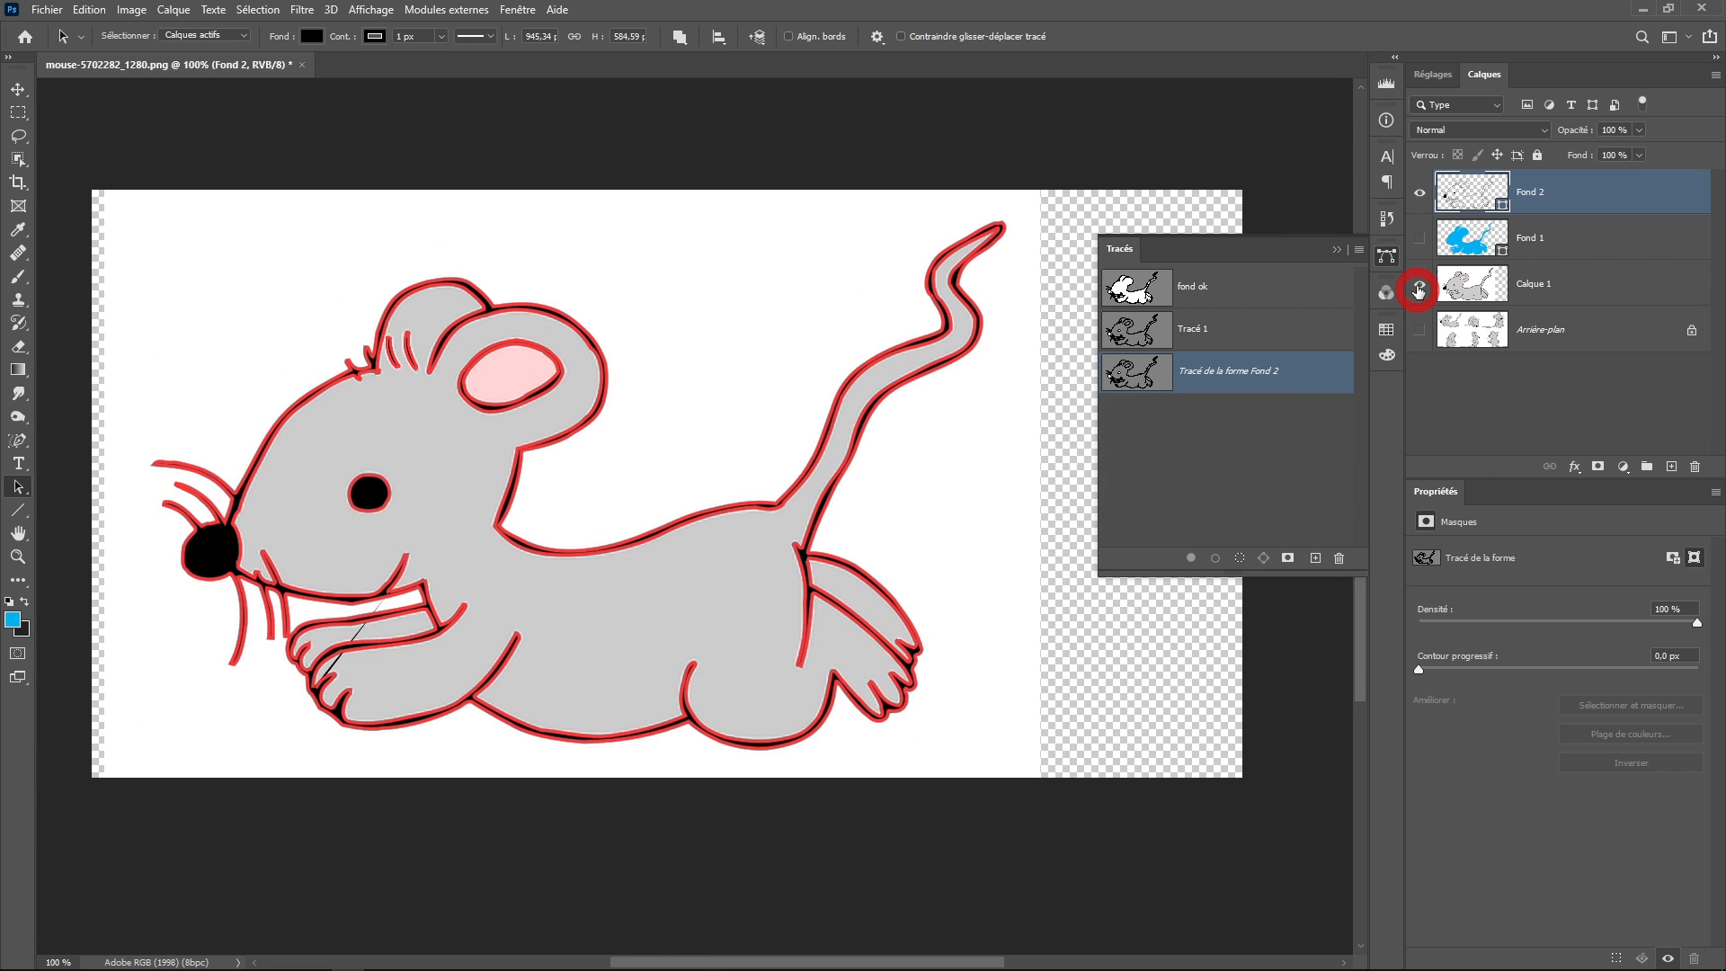
Show the blue body fill under the black line art, hide the original drawing, and inspect the front paws
{"action": "left_click", "coordinate": [1418, 239]}
{"action": "left_click", "coordinate": [1418, 285]}
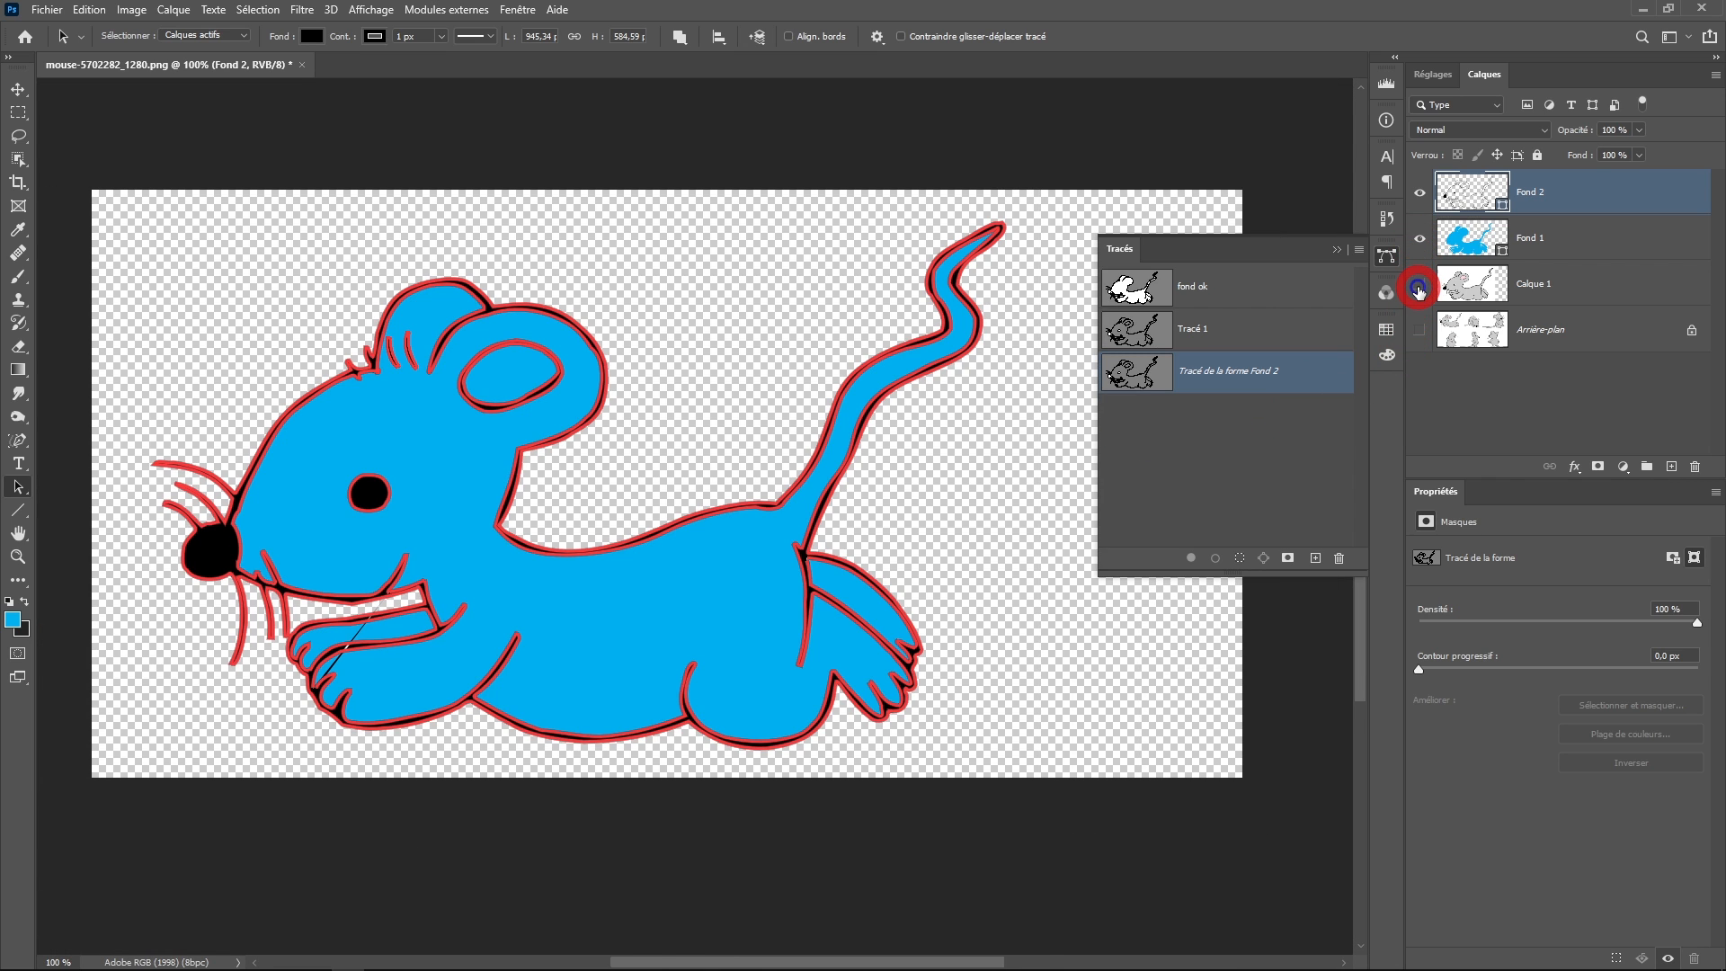
{"action": "scroll", "coordinate": [482, 604], "scroll_direction": "up", "scroll_amount": 5}
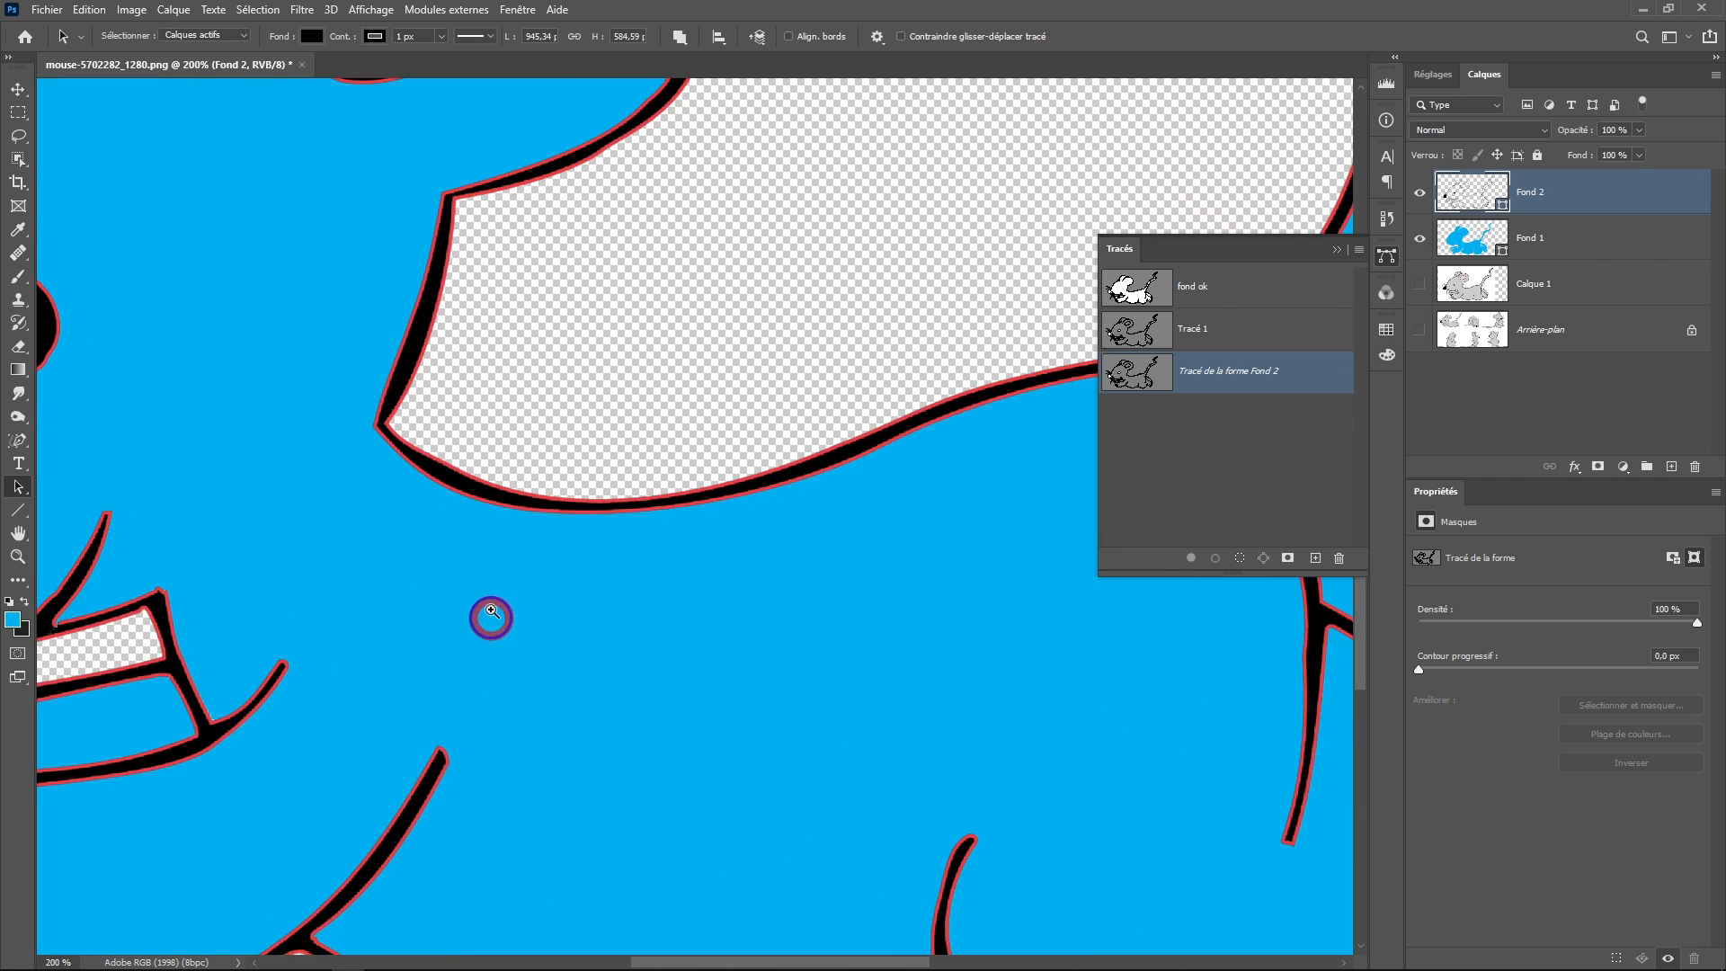
{"action": "scroll", "coordinate": [665, 635], "scroll_direction": "up", "scroll_amount": 1}
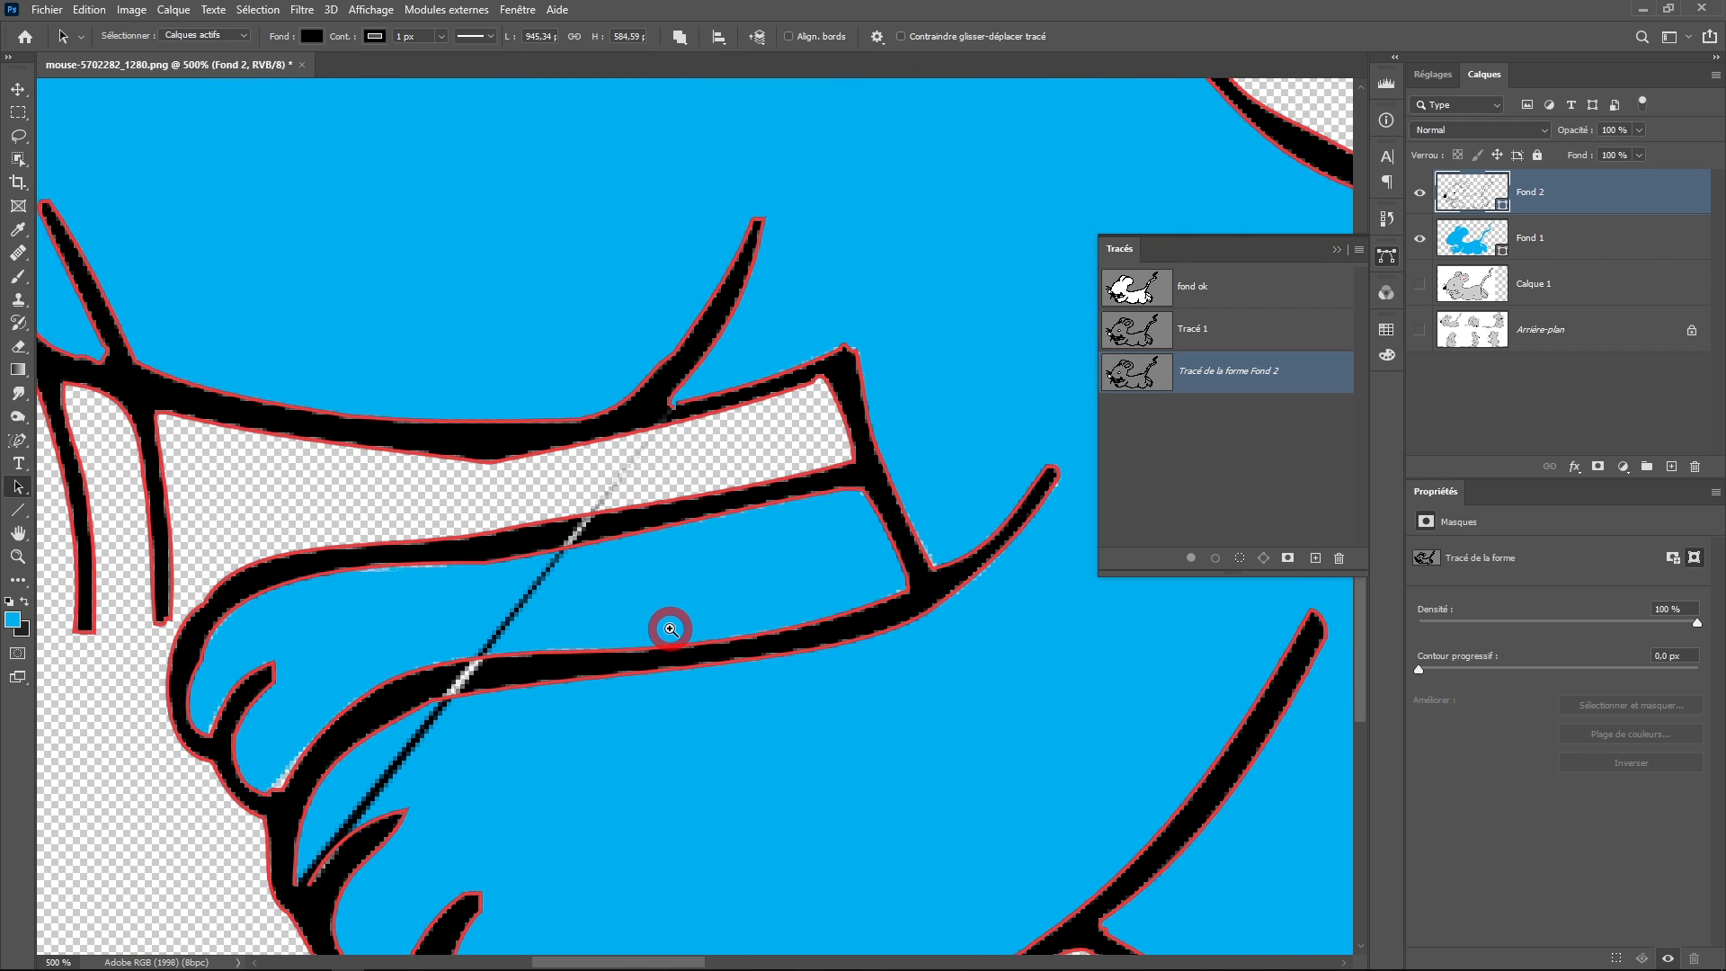
{"action": "scroll", "coordinate": [668, 630], "scroll_direction": "down", "scroll_amount": 6}
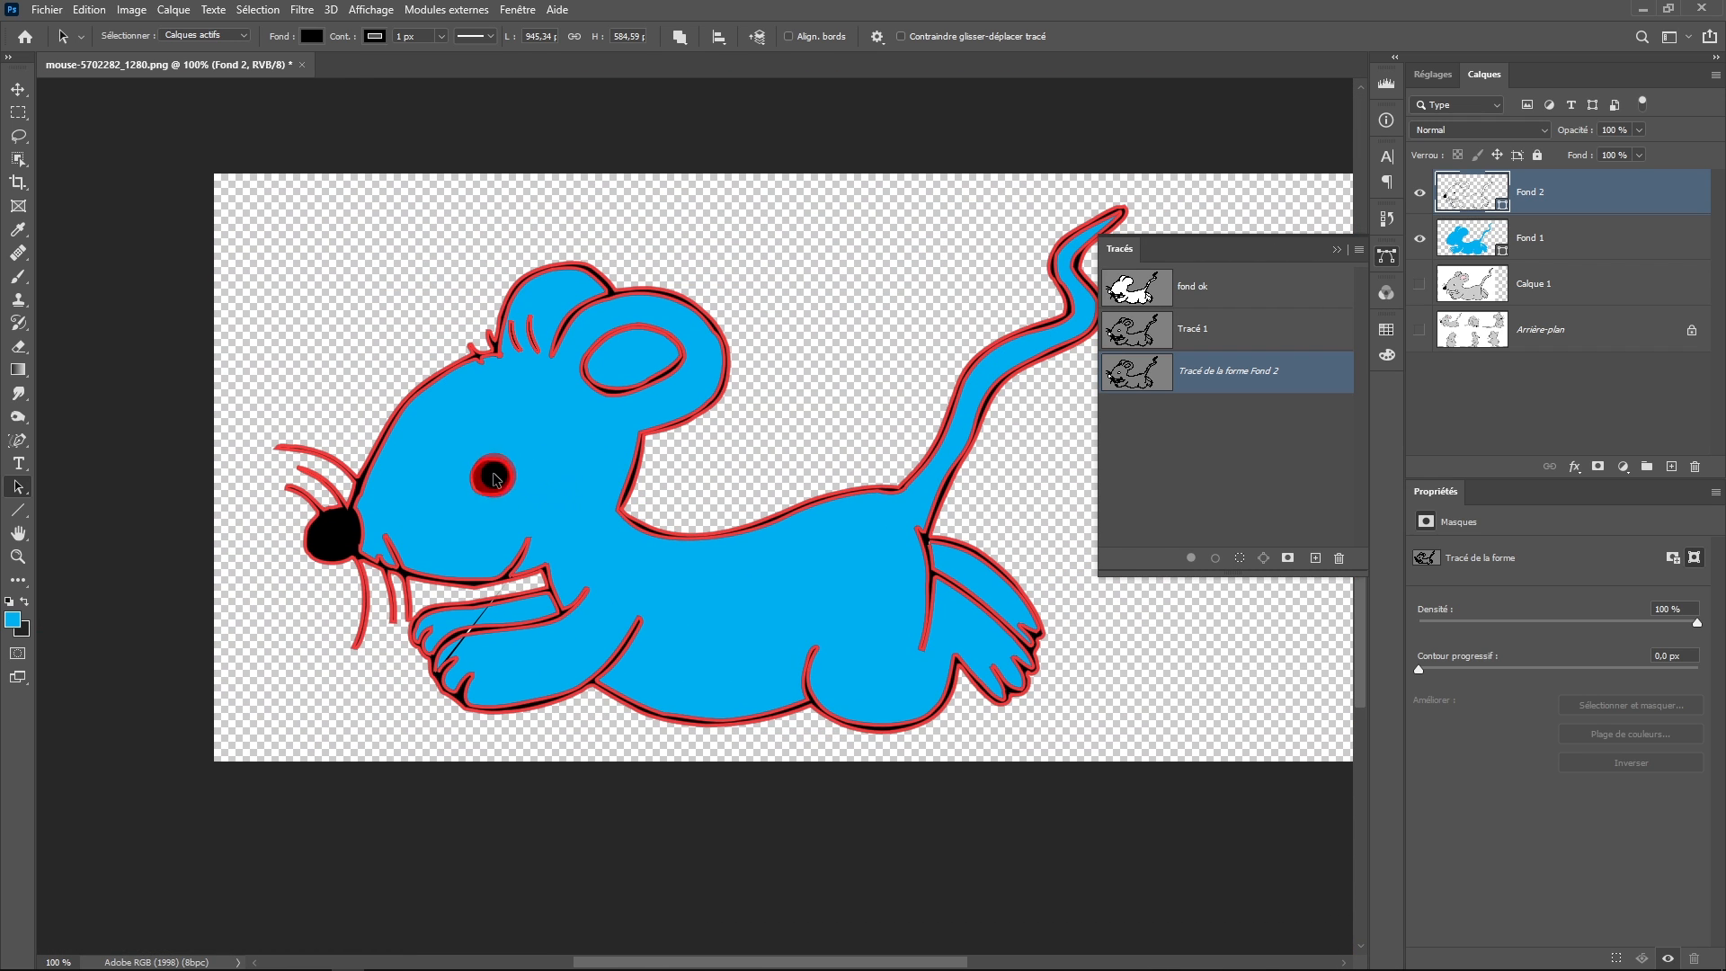
{"action": "scroll", "coordinate": [663, 451], "scroll_direction": "up", "scroll_amount": 1}
Show only the original drawing and trace the pink inner ear with the Content-Aware Tracing tool
{"action": "left_click", "coordinate": [1419, 192]}
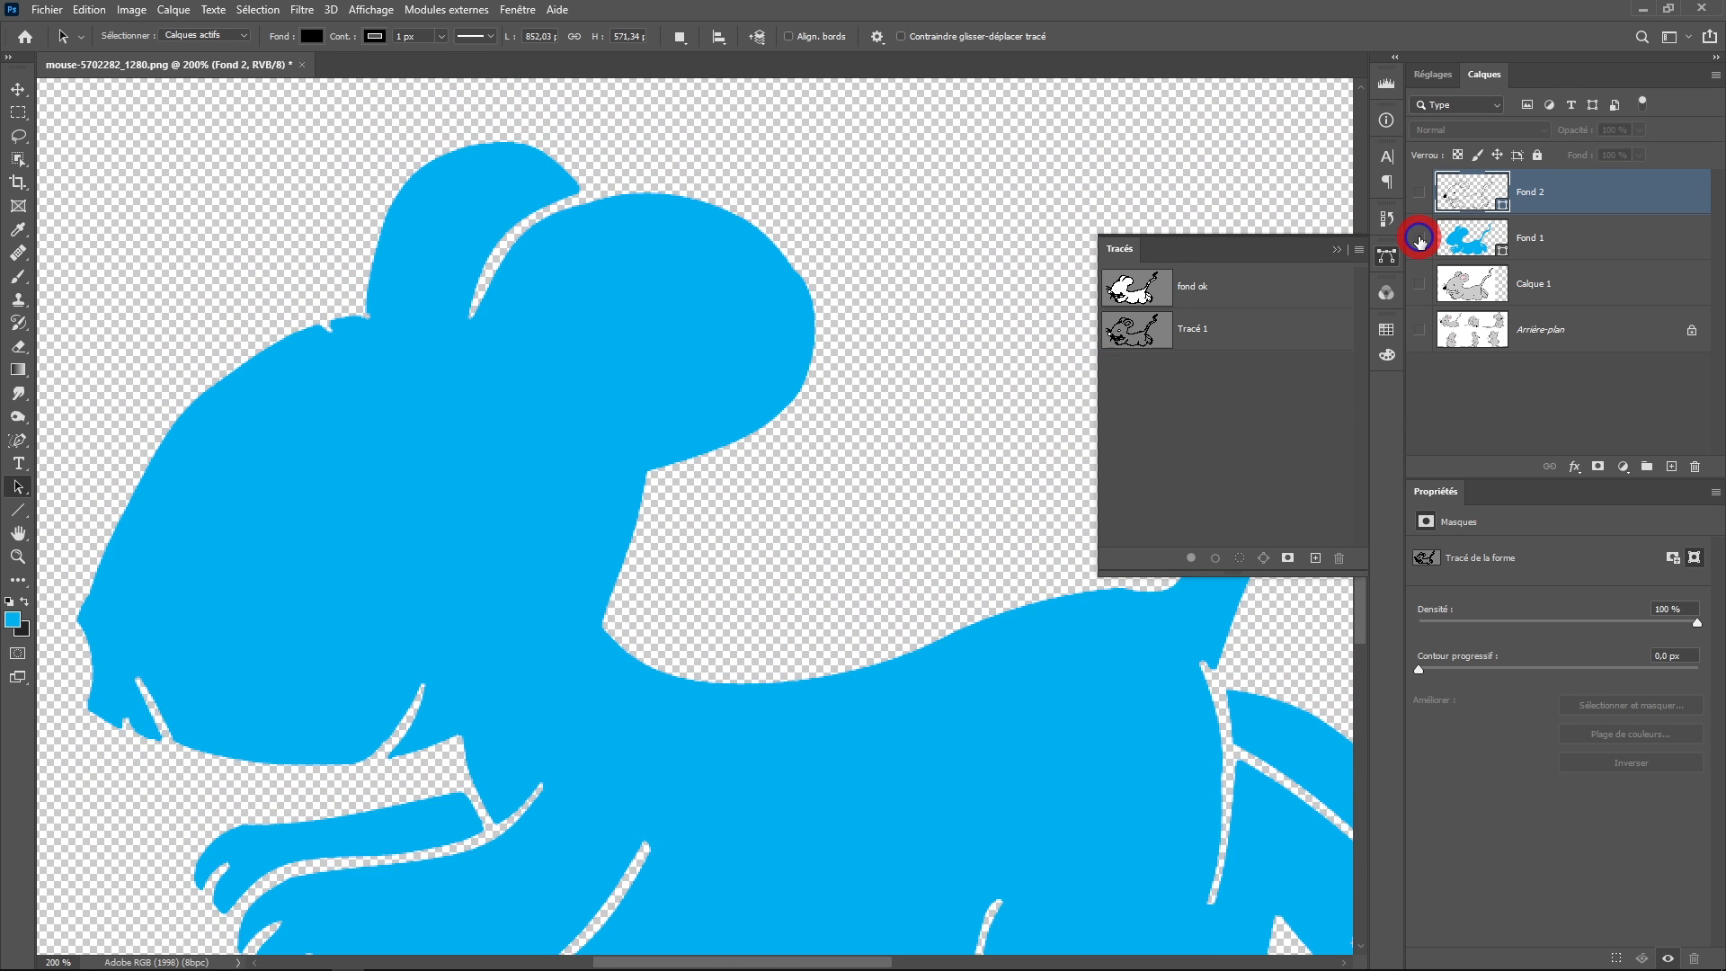
{"action": "left_click", "coordinate": [1420, 238]}
{"action": "left_click", "coordinate": [1419, 284]}
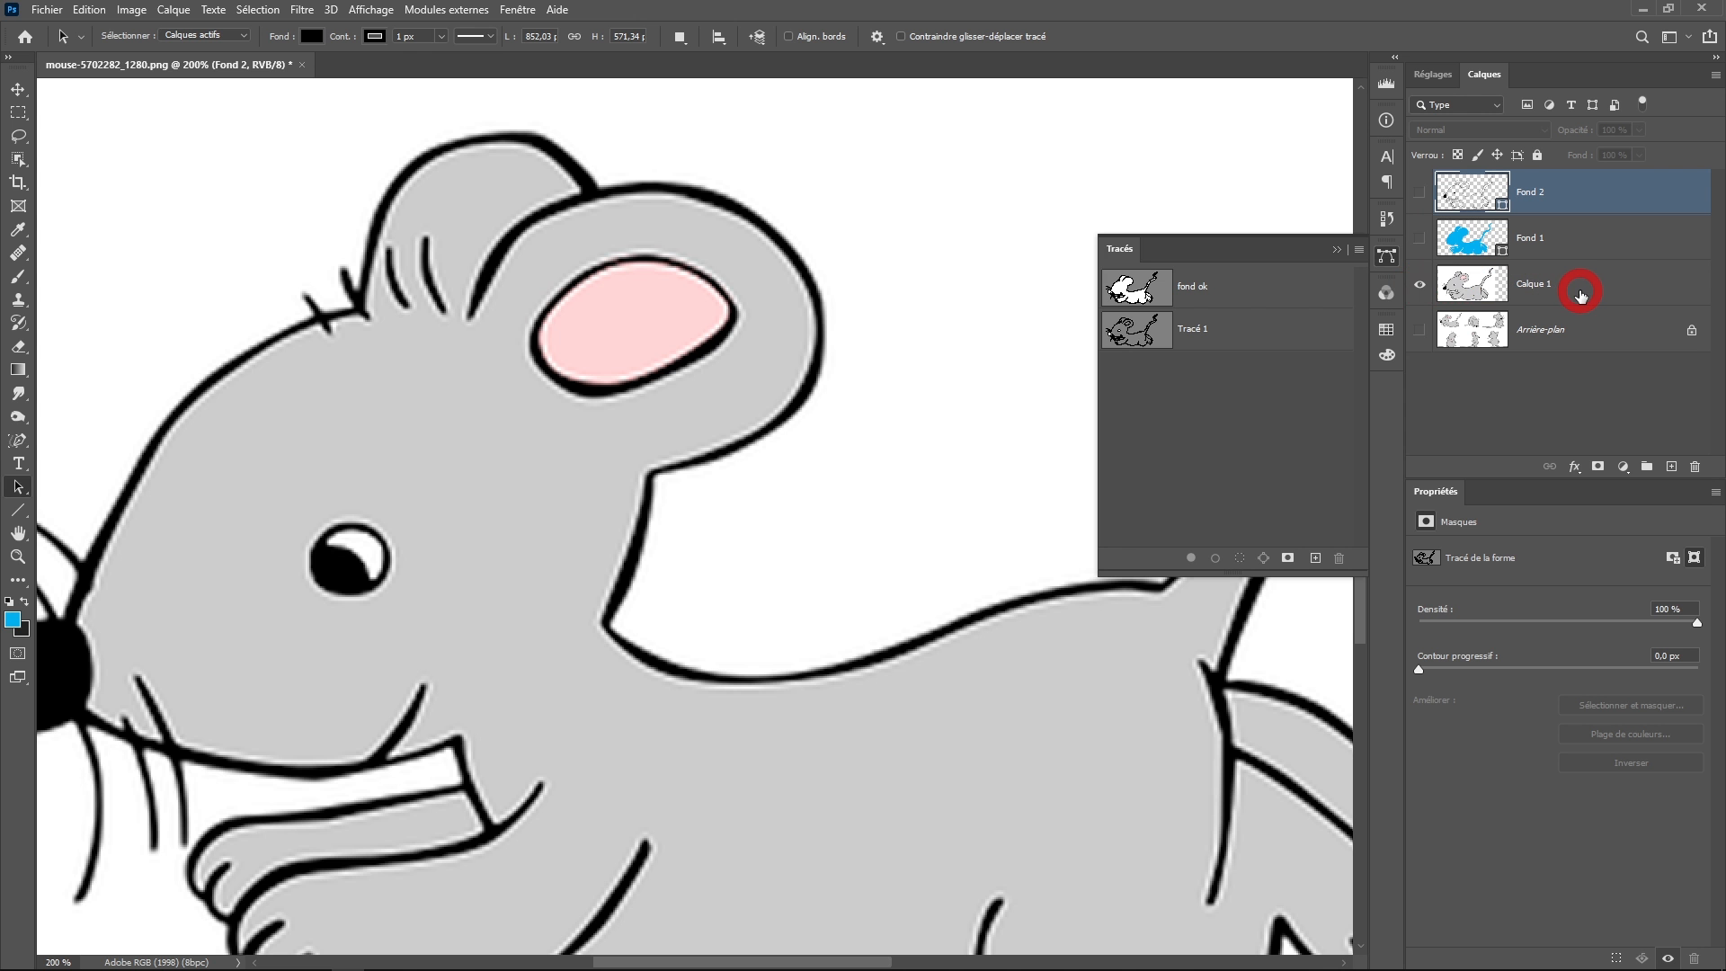
{"action": "left_click", "coordinate": [18, 441]}
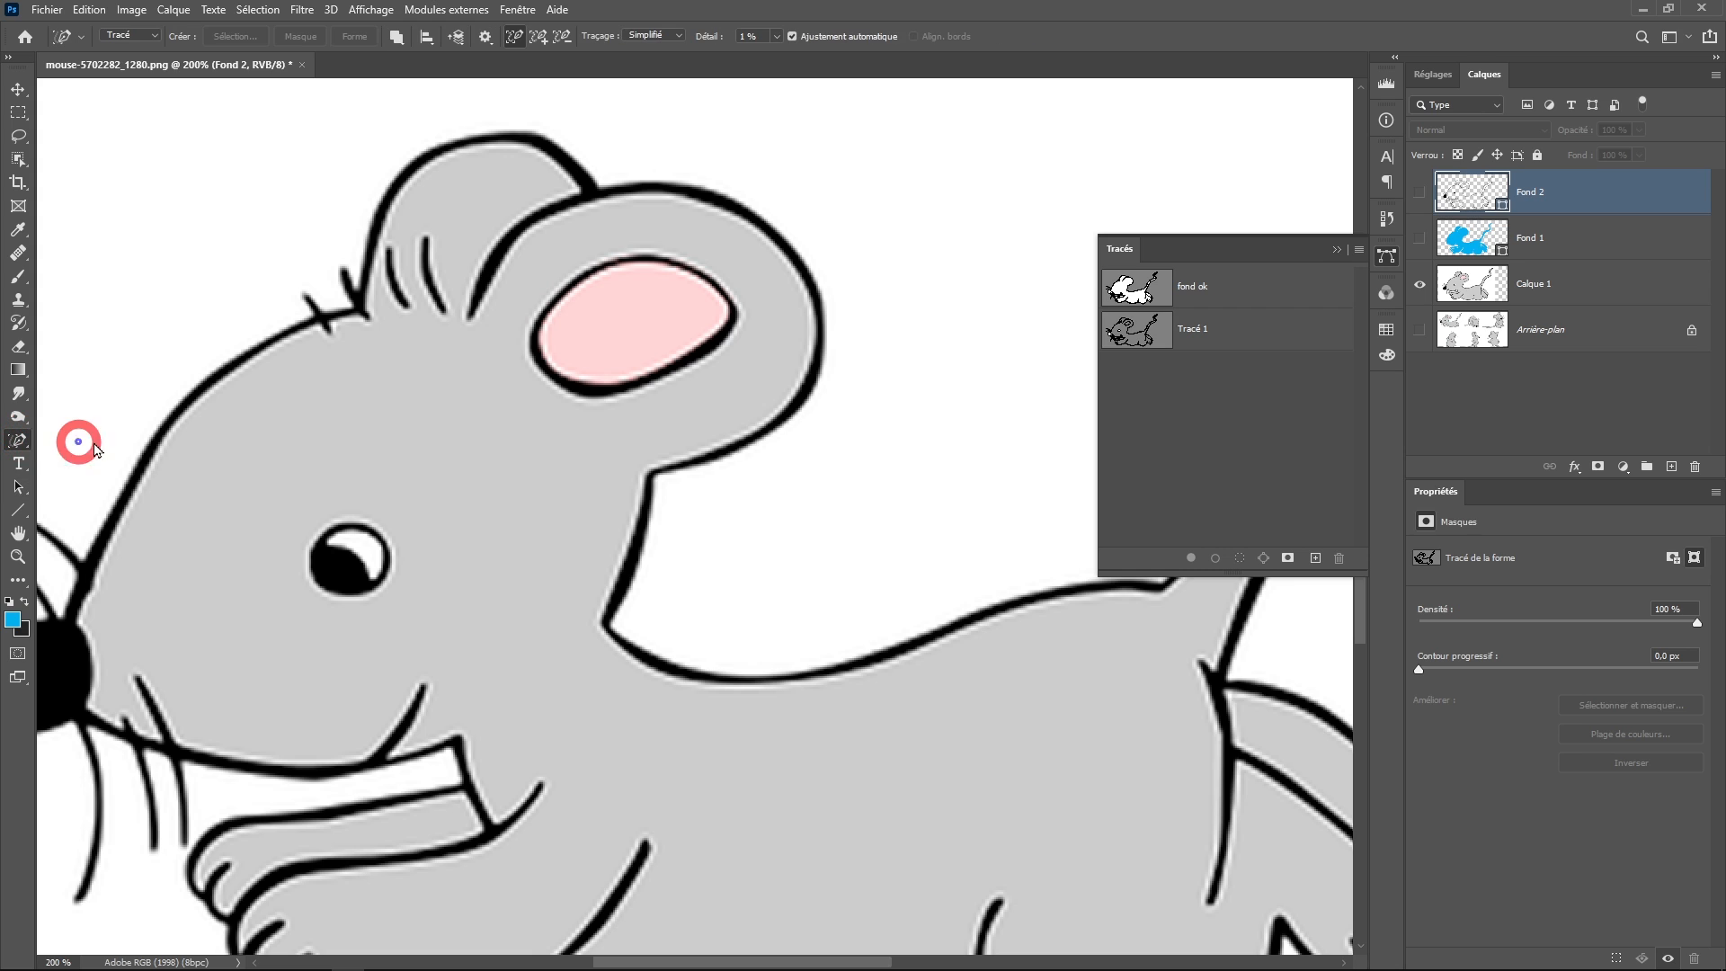
{"action": "right_click", "coordinate": [18, 440]}
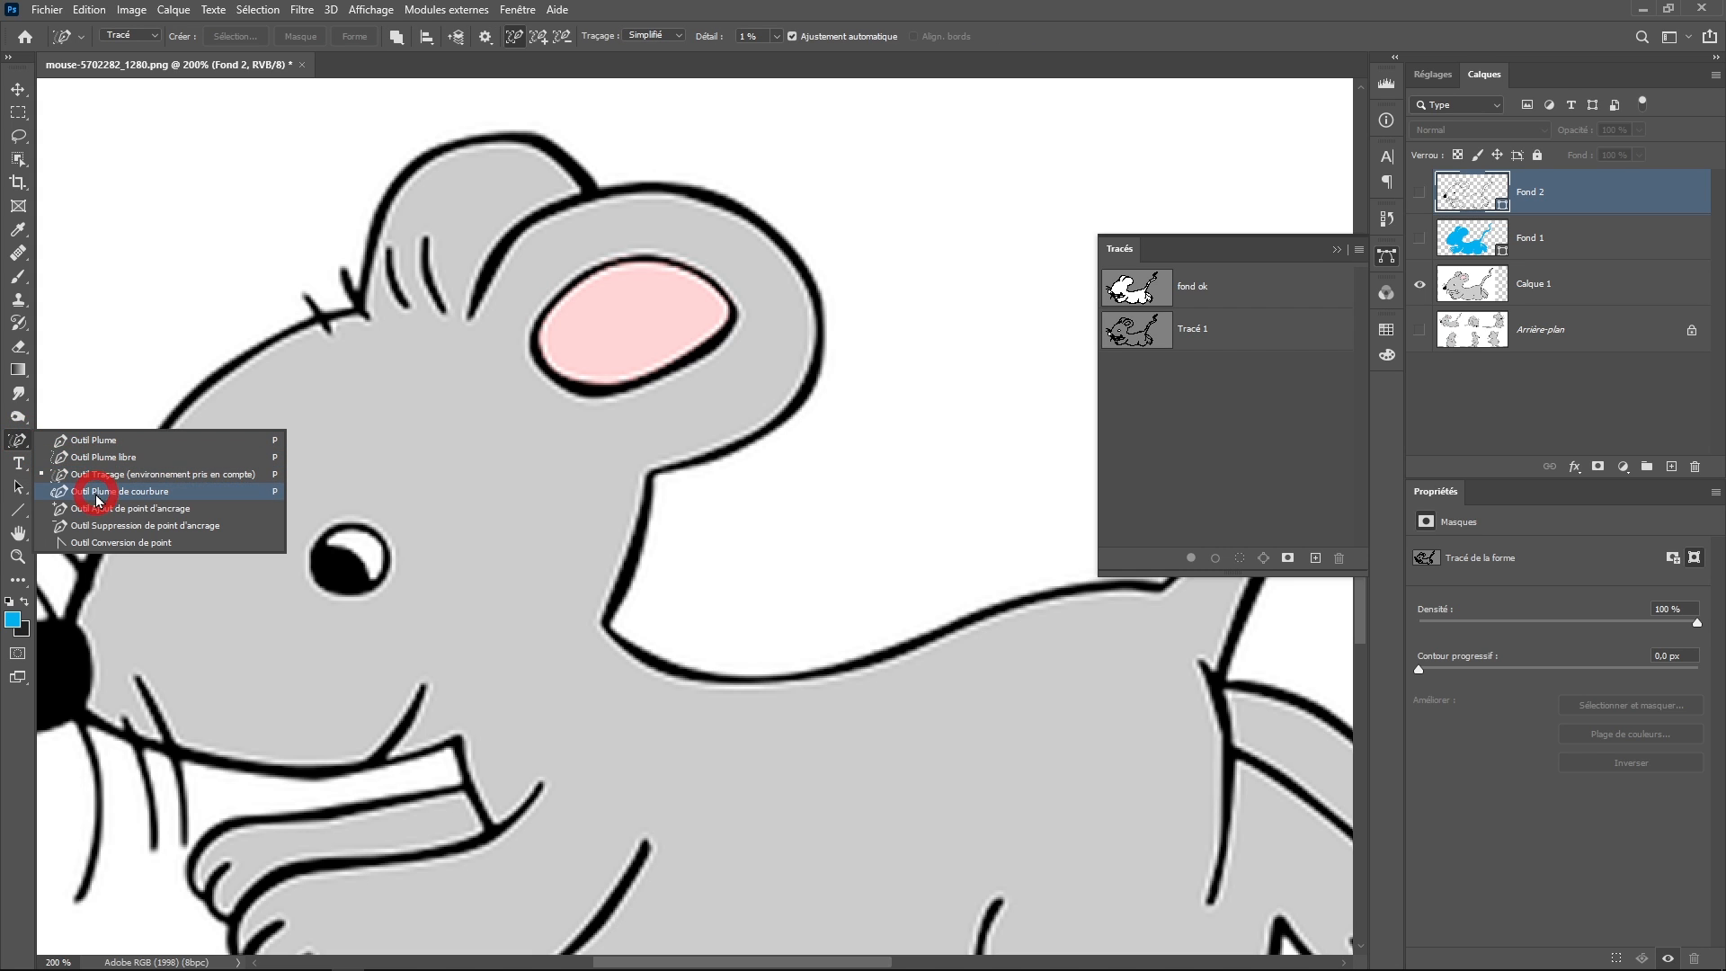
{"action": "left_click", "coordinate": [97, 479]}
{"action": "left_click", "coordinate": [552, 367]}
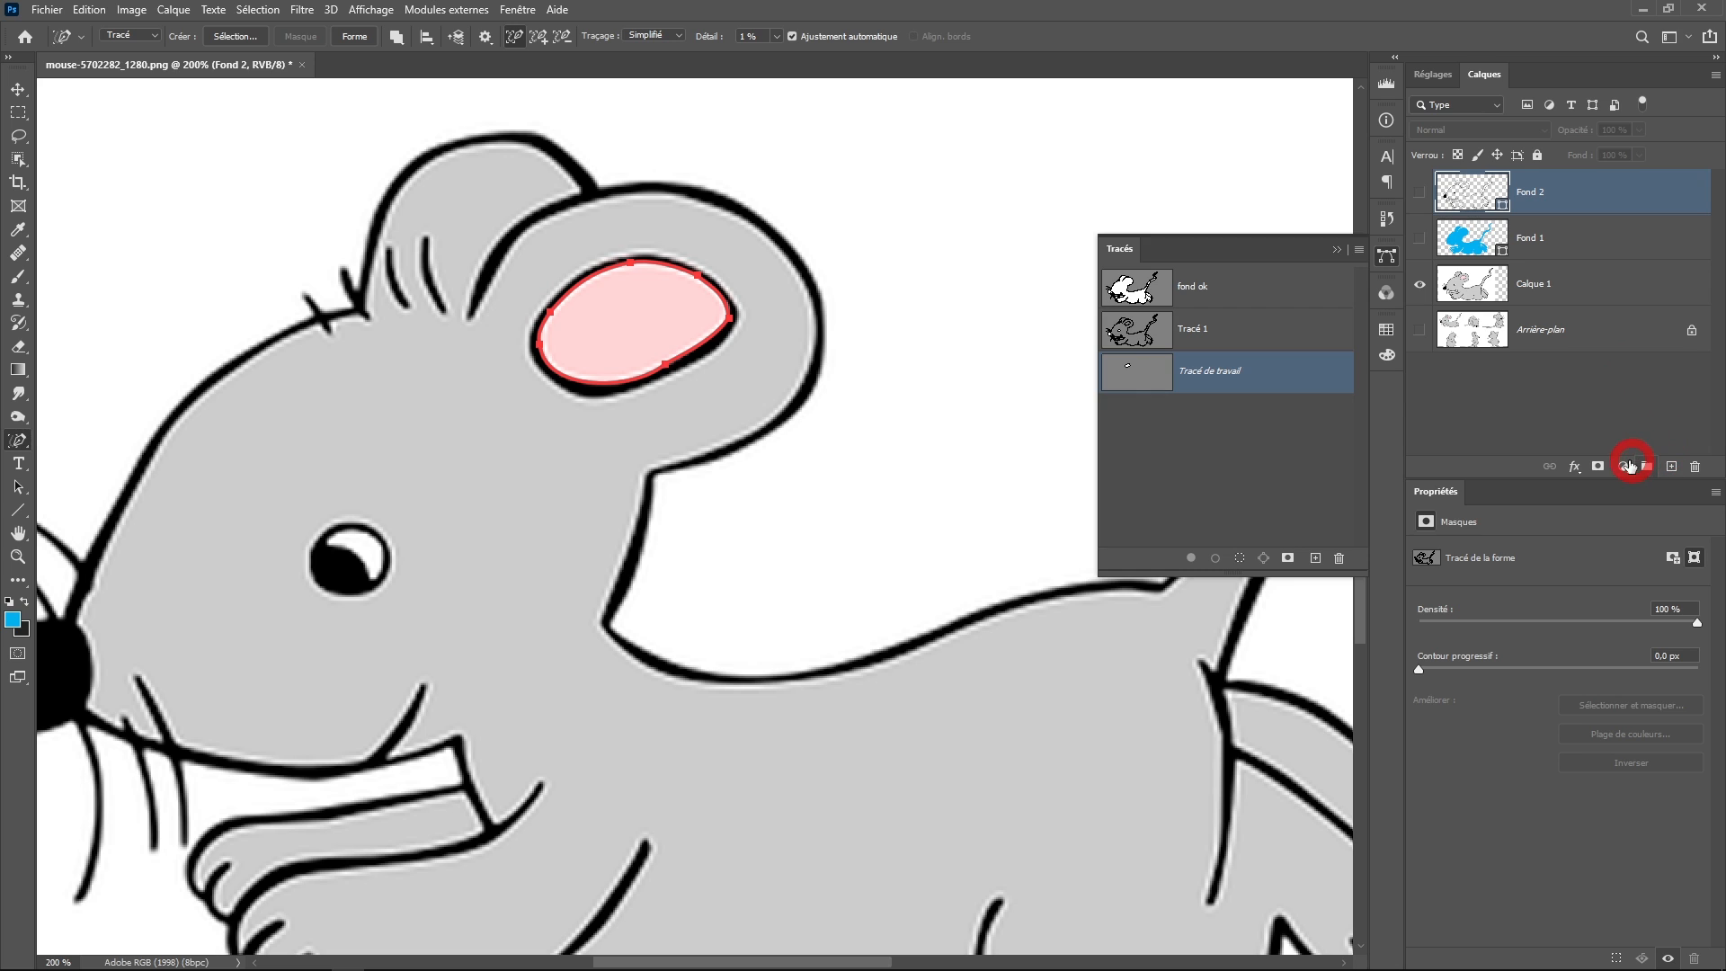
Create a solid colour fill layer from the inner-ear path in blue 07aeed, compare it with the drawing, and hide it
{"action": "left_click", "coordinate": [1626, 467]}
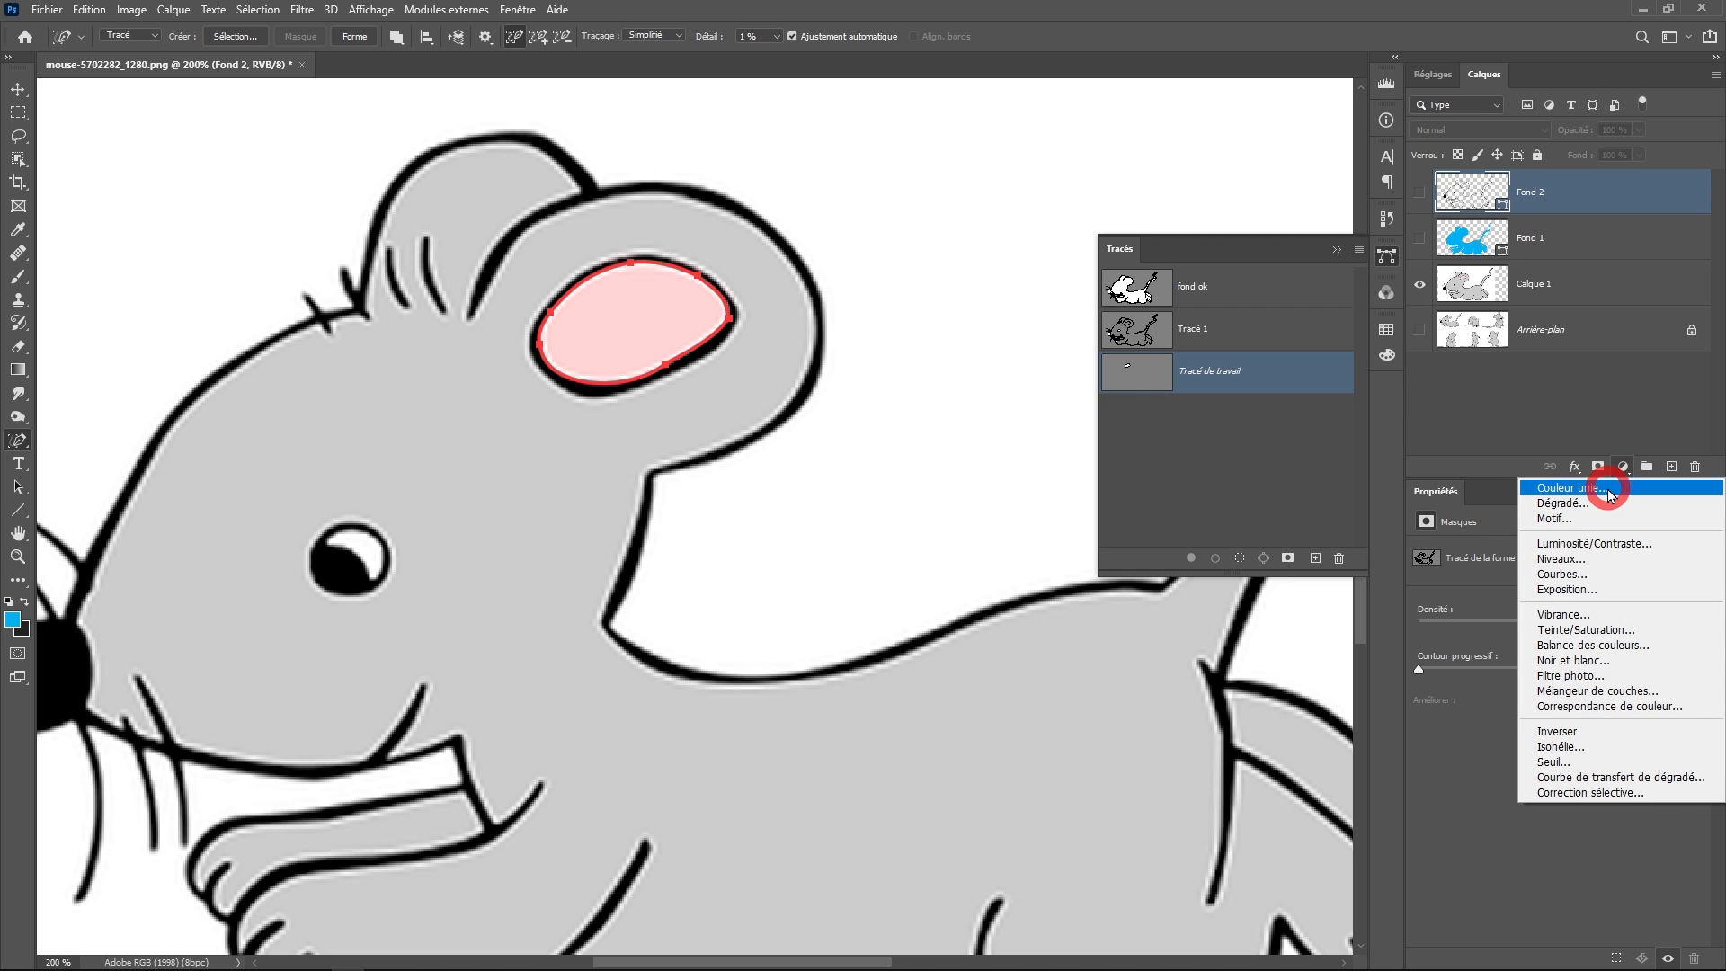
{"action": "left_click", "coordinate": [1608, 494]}
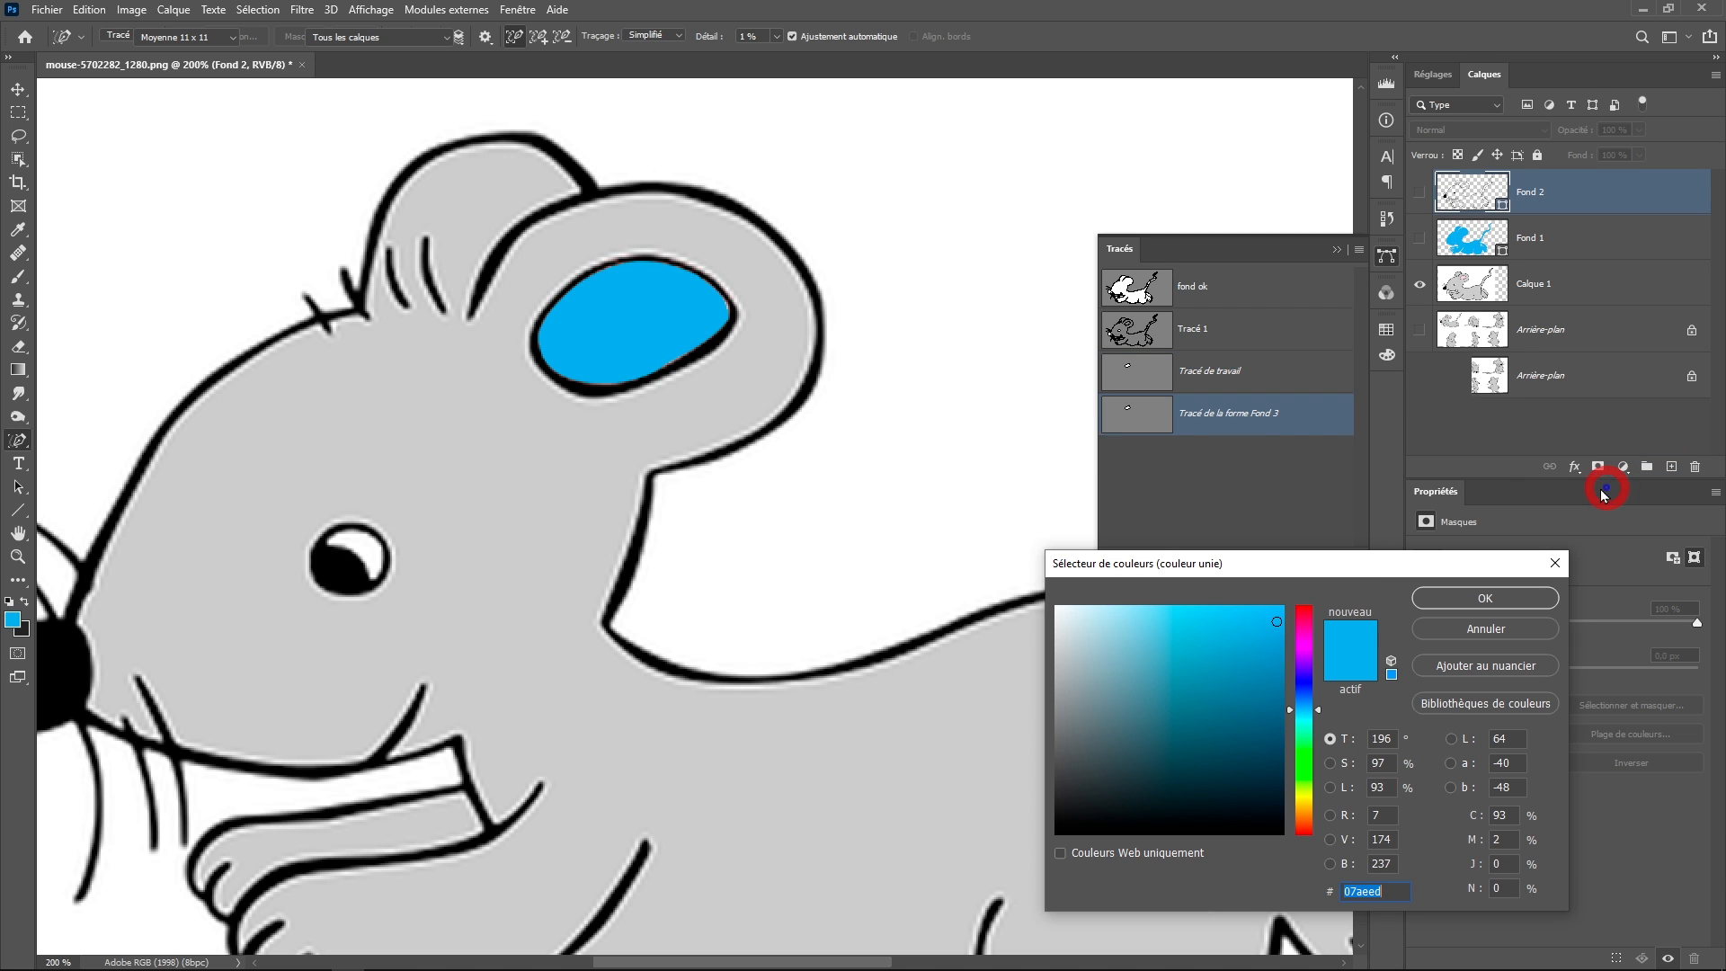
{"action": "left_click", "coordinate": [1461, 599]}
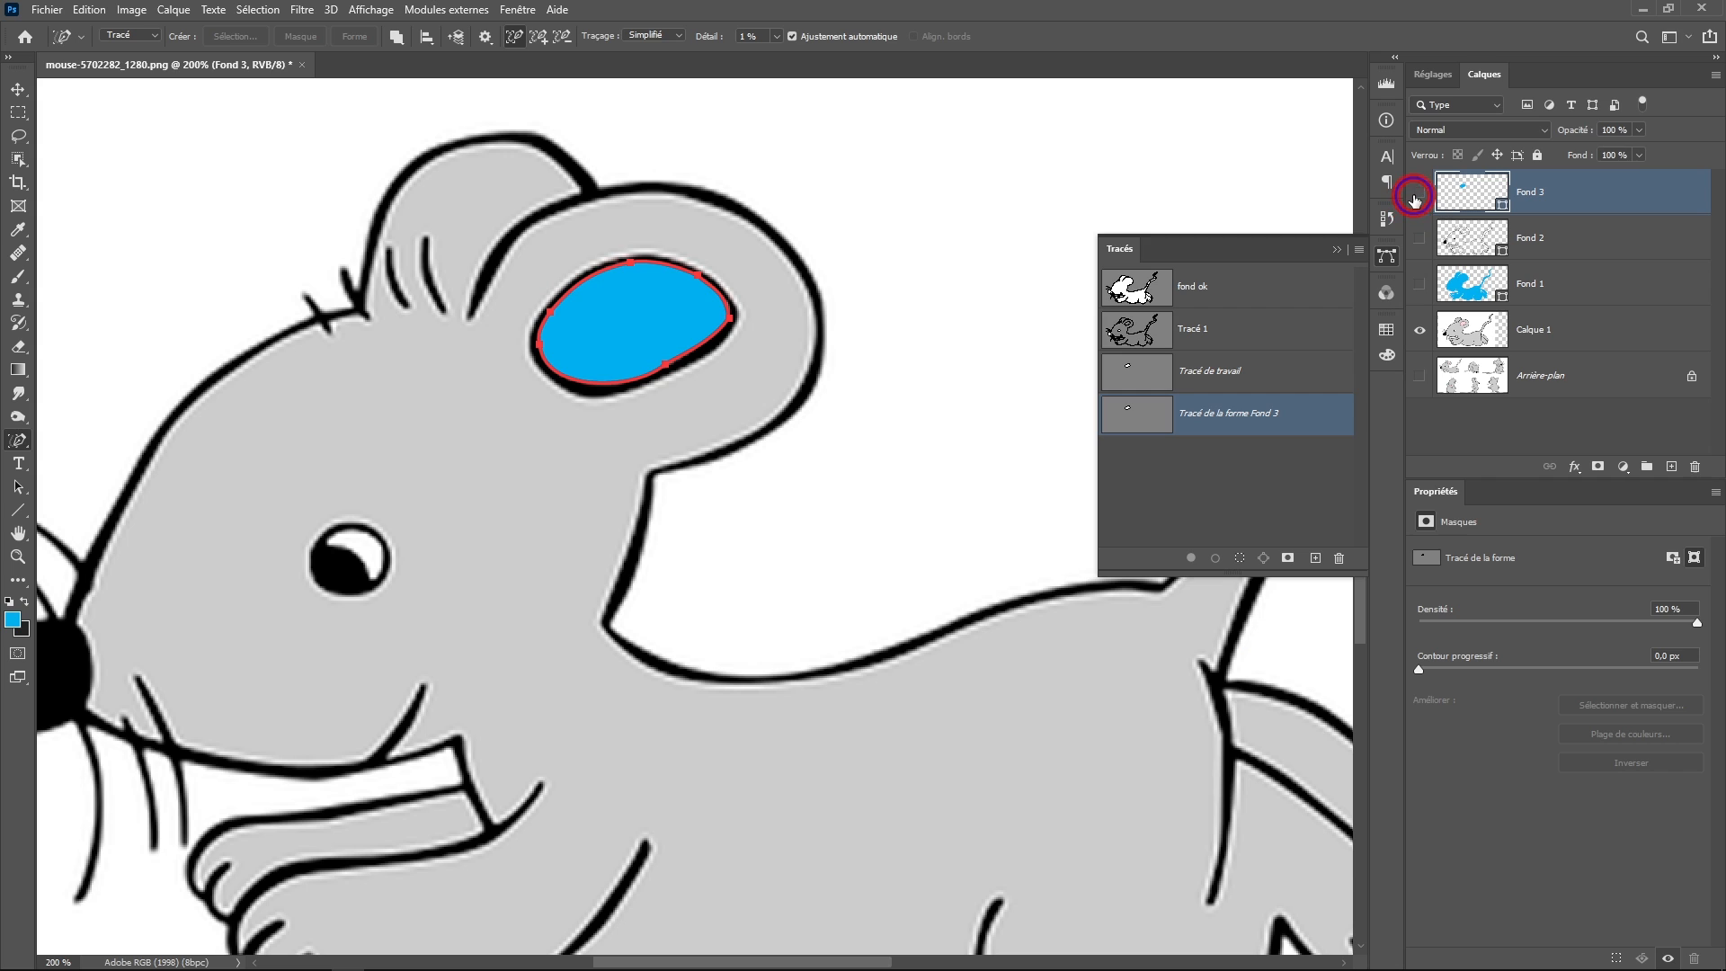
{"action": "left_click", "coordinate": [1419, 193]}
{"action": "left_click", "coordinate": [1425, 193]}
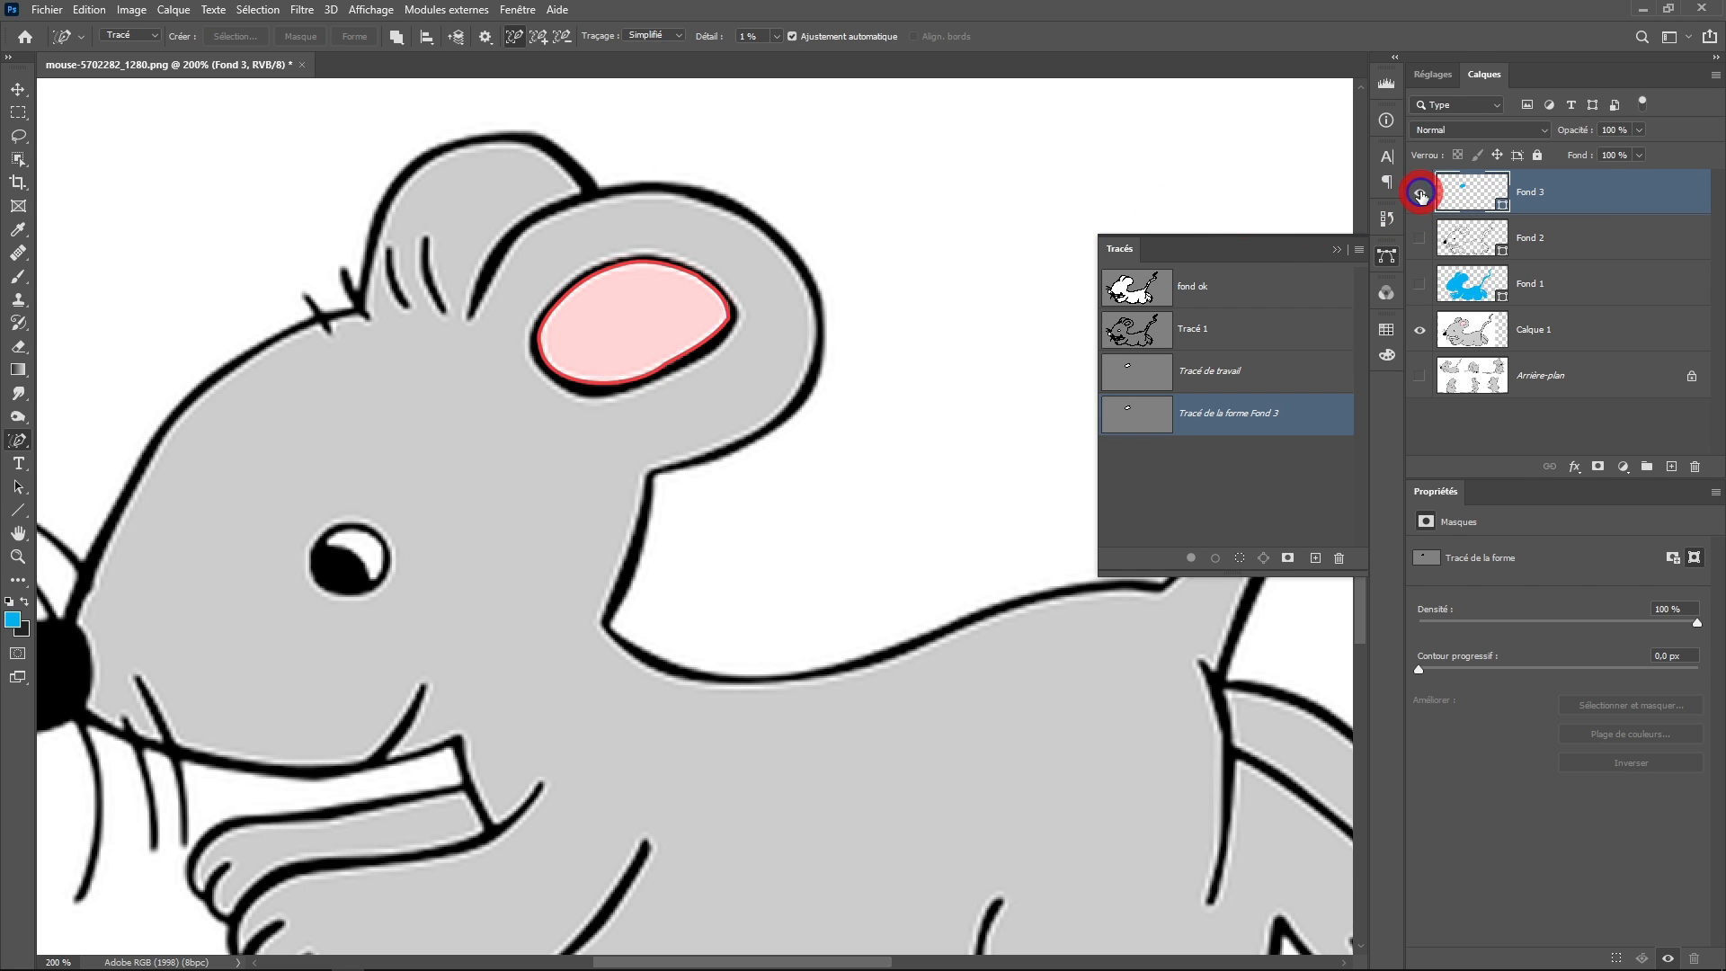
{"action": "left_click", "coordinate": [1420, 193]}
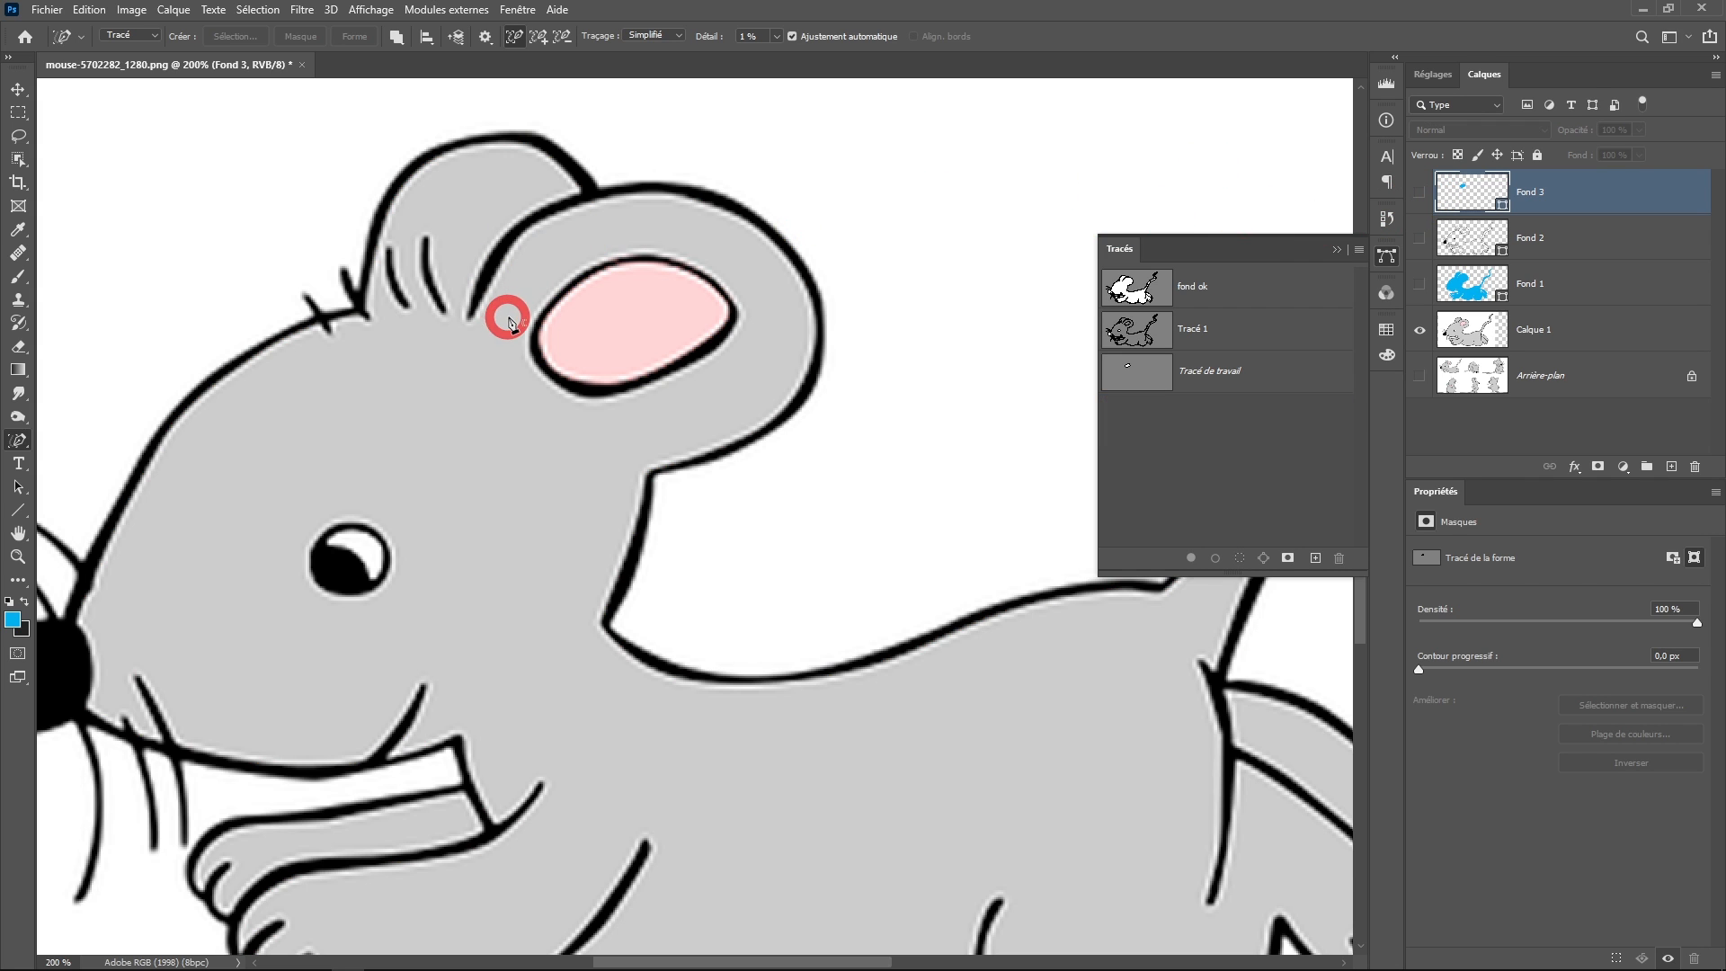
Recolour the inner-ear fill with the pink sampled from the original drawing and show it together with the black line art
{"action": "double_click", "coordinate": [1471, 194]}
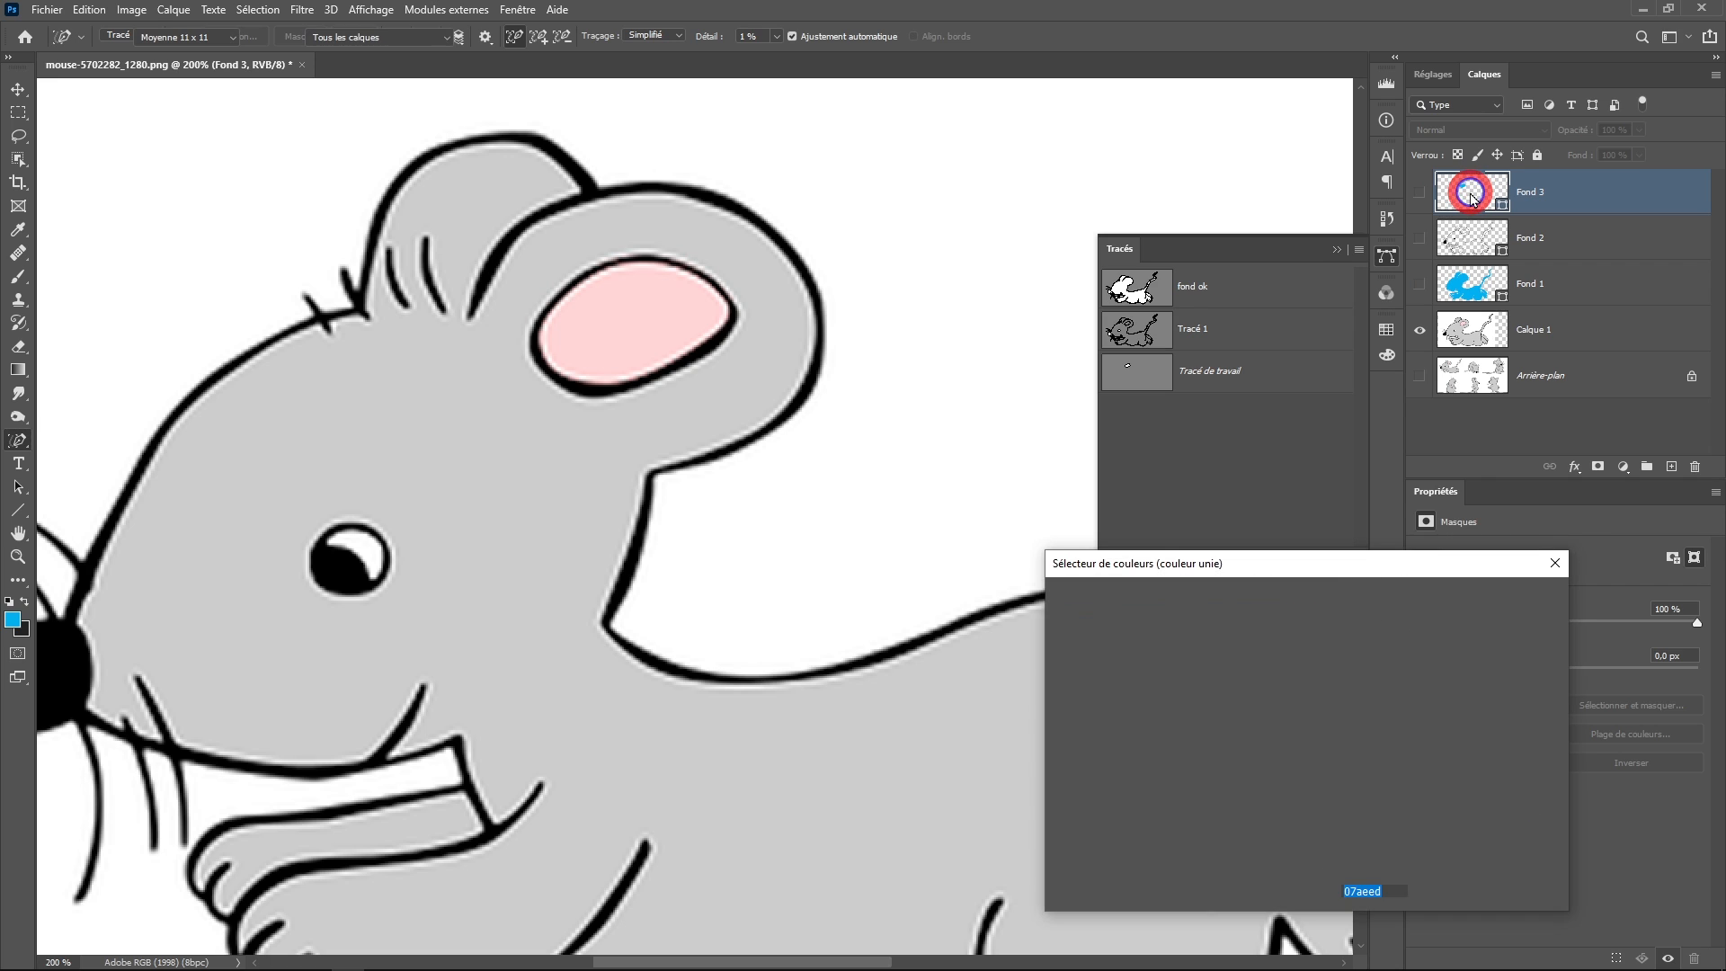
{"action": "left_click", "coordinate": [670, 316]}
{"action": "left_click", "coordinate": [1485, 598]}
{"action": "left_click", "coordinate": [1420, 192]}
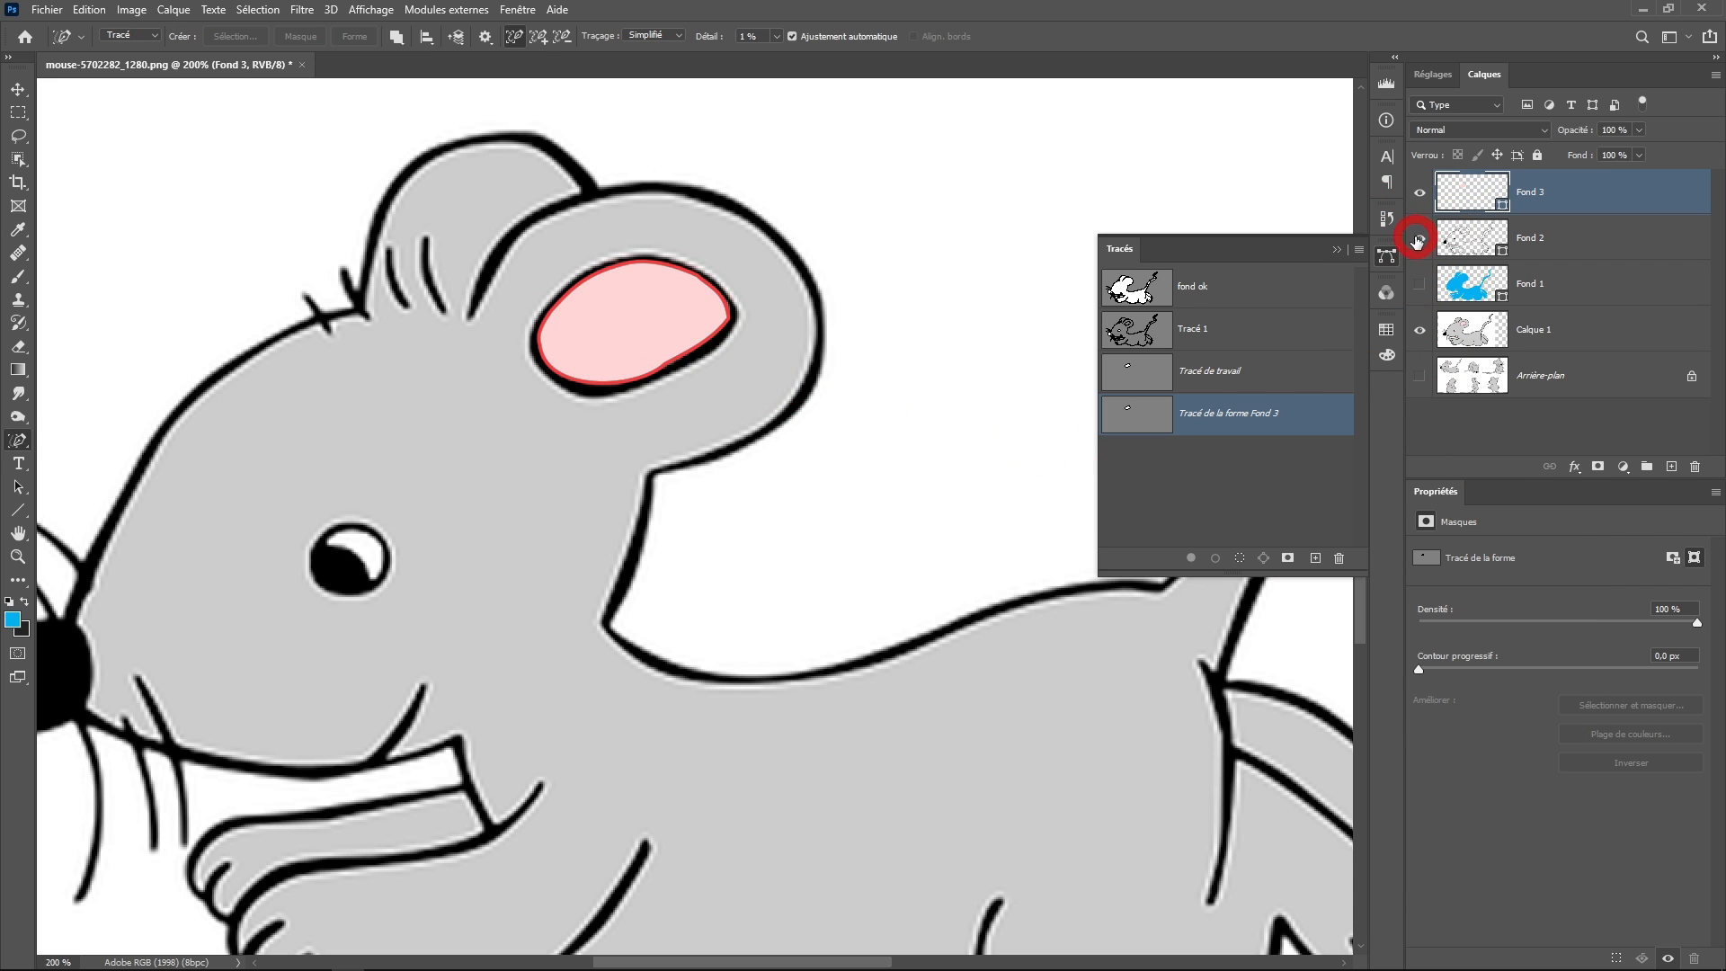
{"action": "left_click", "coordinate": [1420, 239]}
{"action": "left_click", "coordinate": [1420, 284]}
{"action": "left_click", "coordinate": [1419, 288]}
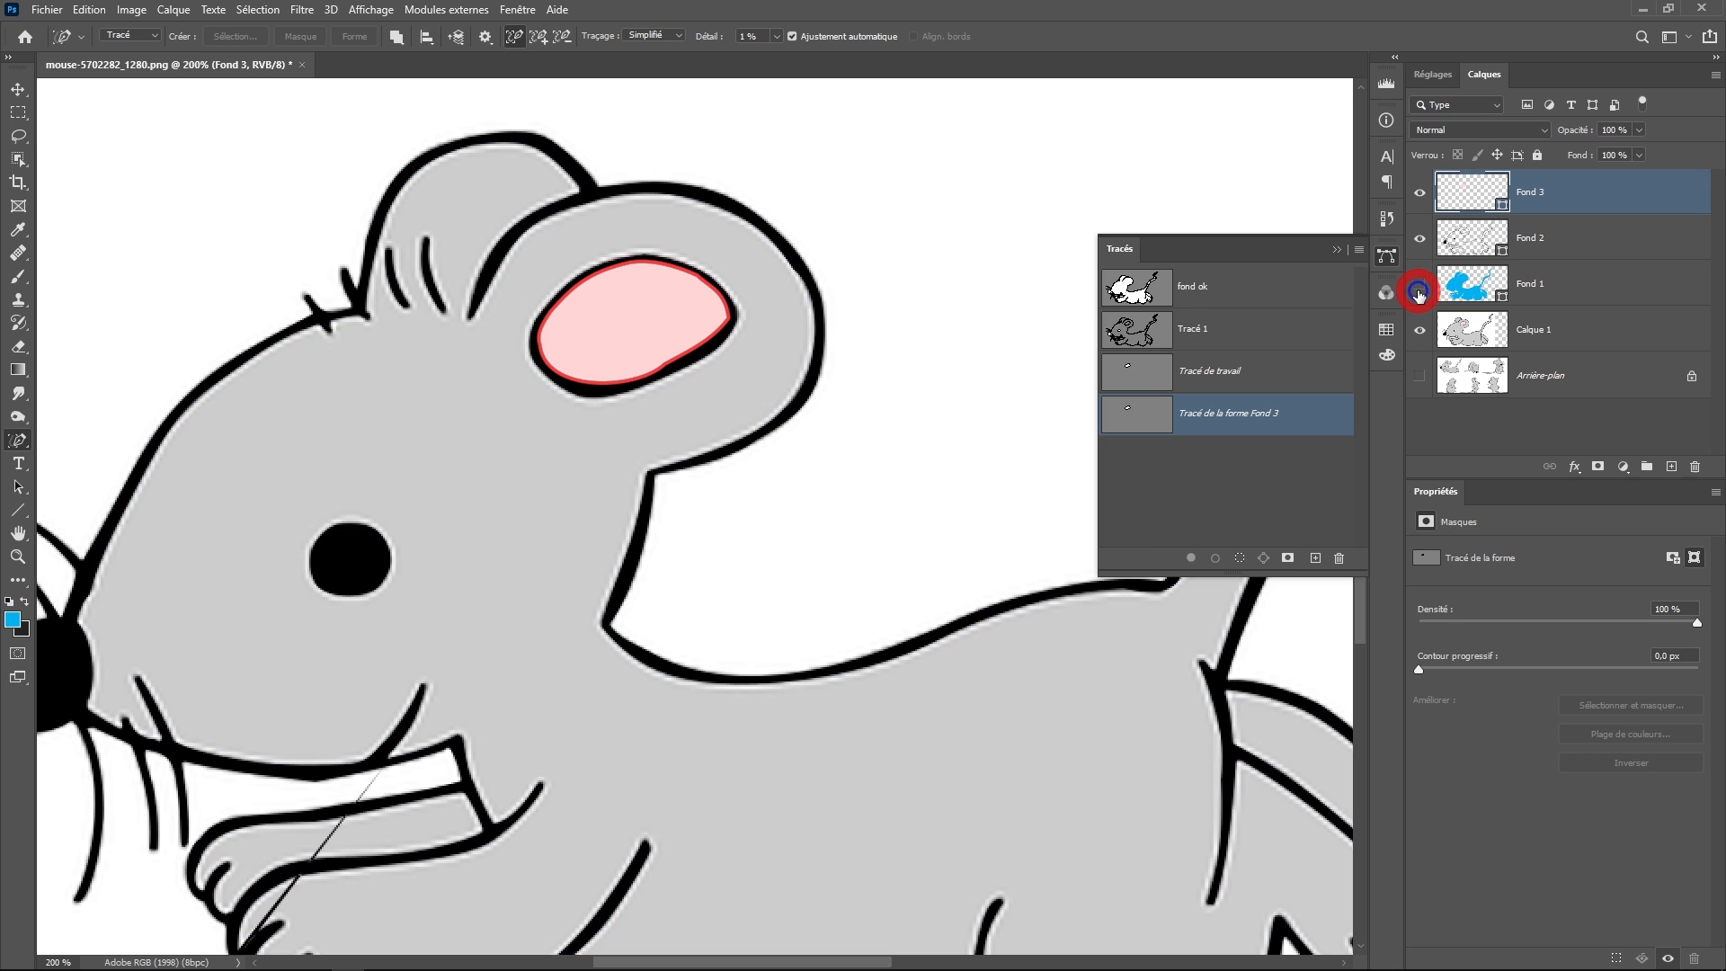
Hide the inner-ear fill and line art, and trace the white highlight in the mouse's eye
{"action": "left_click", "coordinate": [1419, 193]}
{"action": "left_click", "coordinate": [1419, 238]}
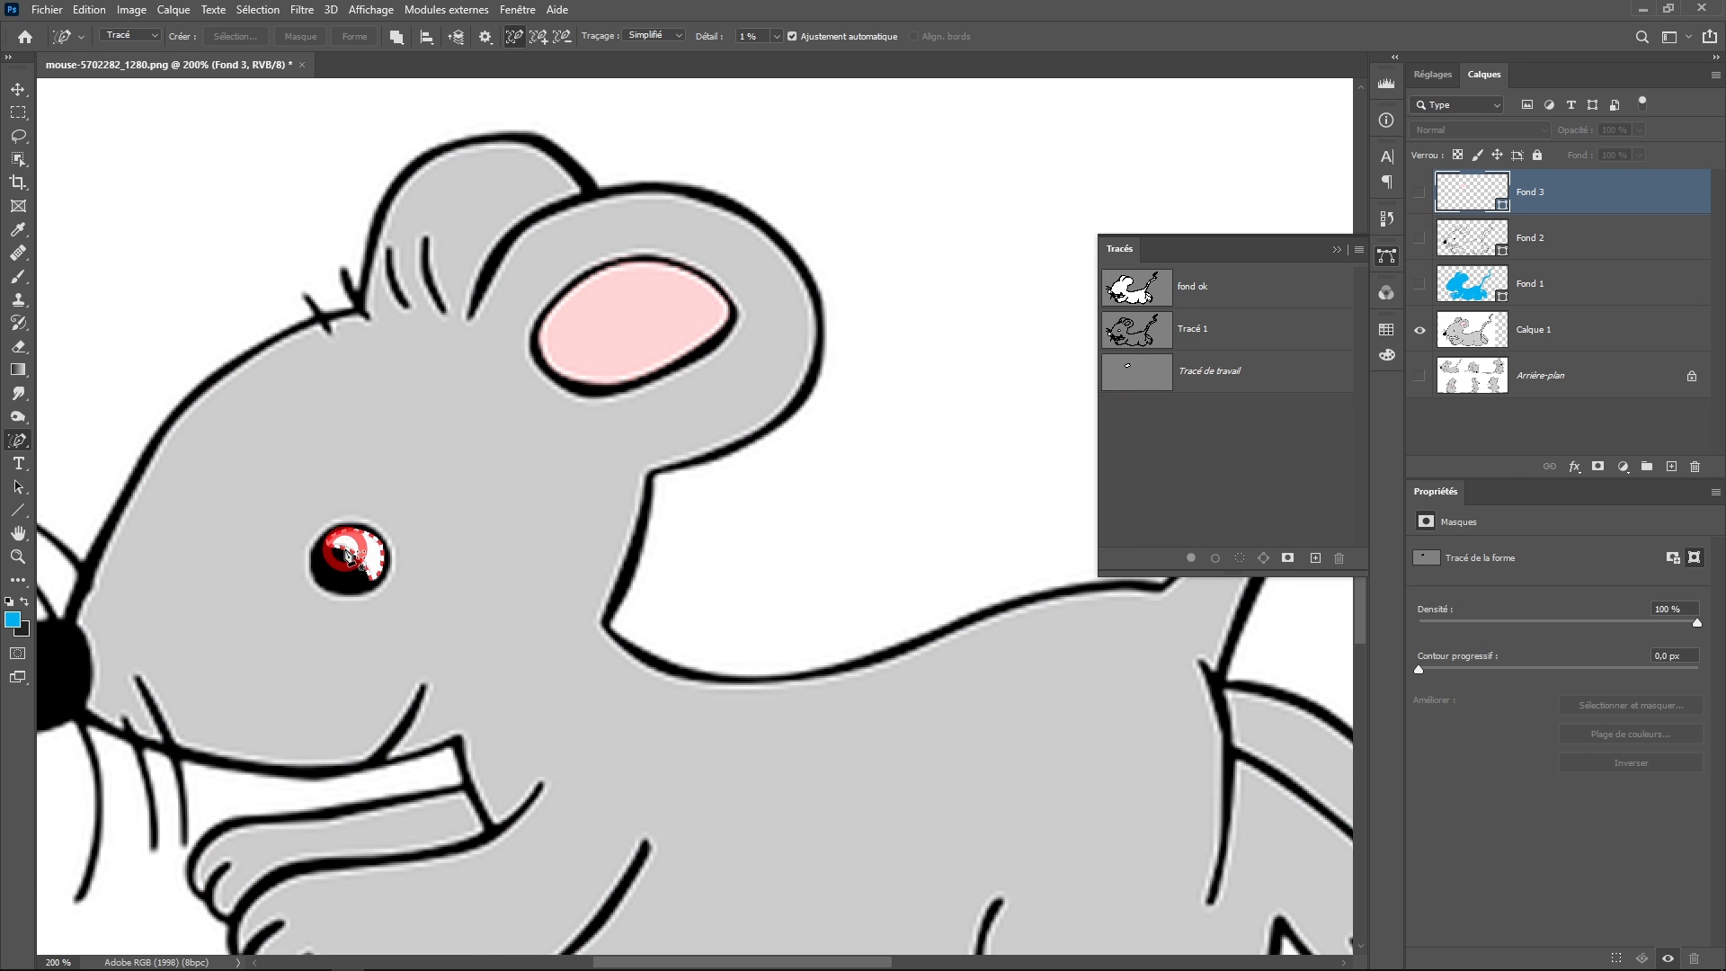
{"action": "left_click", "coordinate": [360, 556], "text": "ctrl"}
{"action": "left_click_drag", "start_coordinate": [359, 555], "coordinate": [632, 504]}
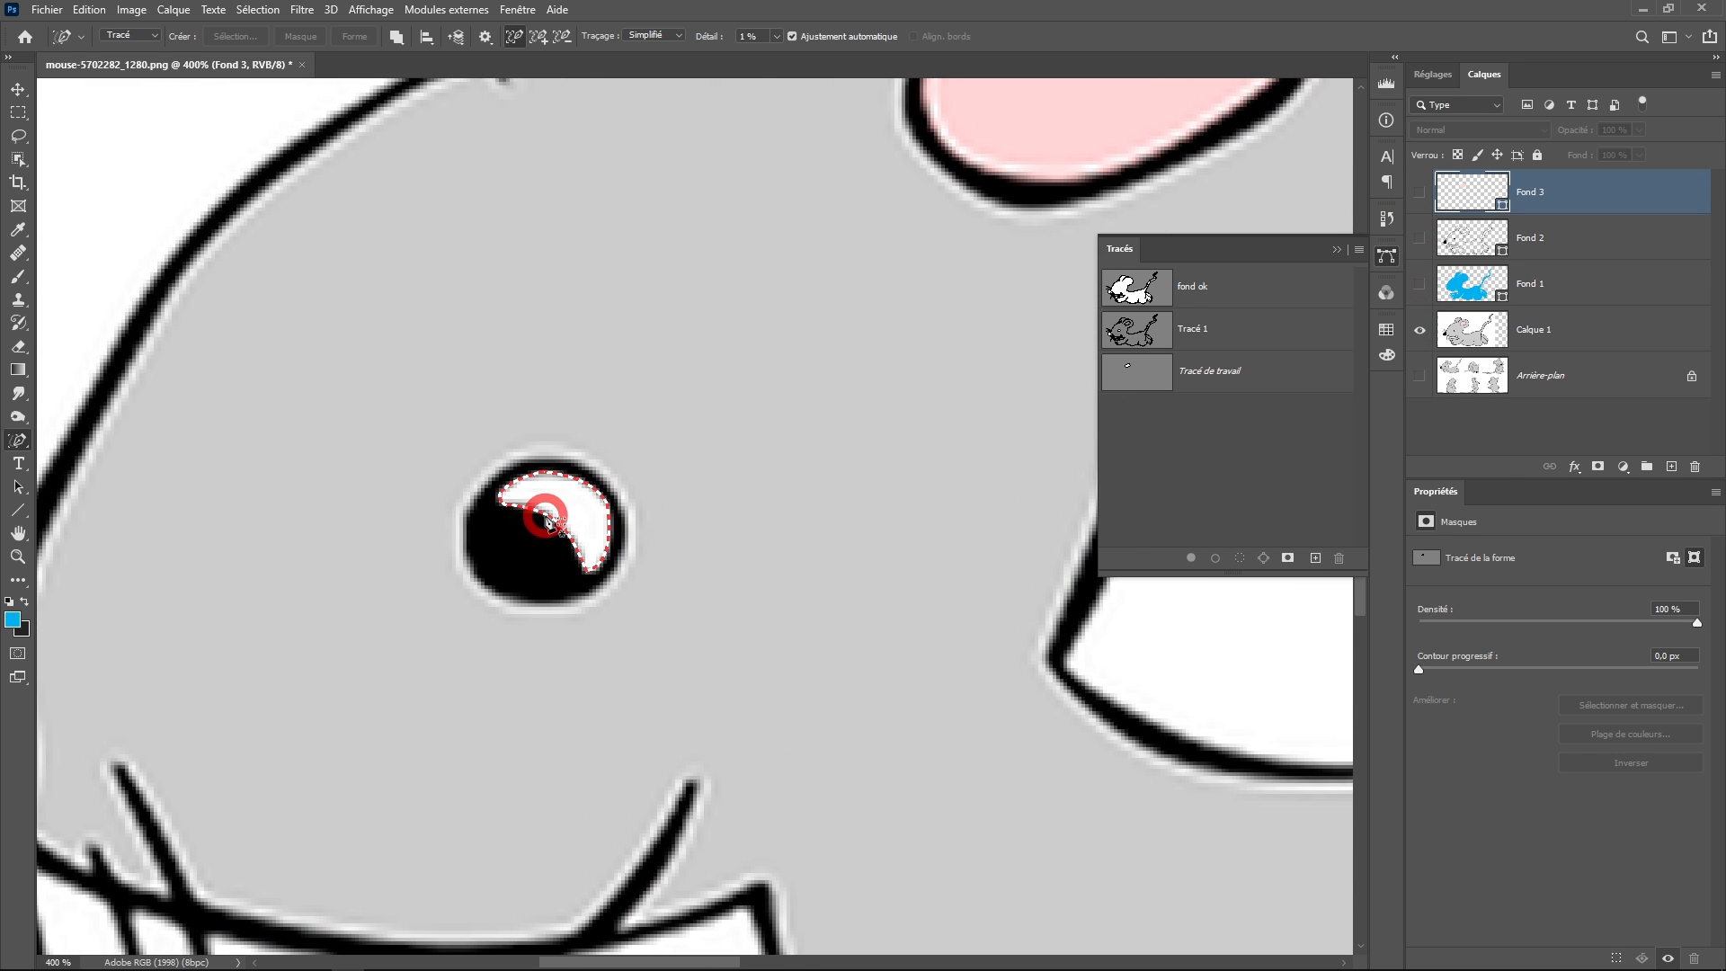
{"action": "left_click", "coordinate": [547, 520]}
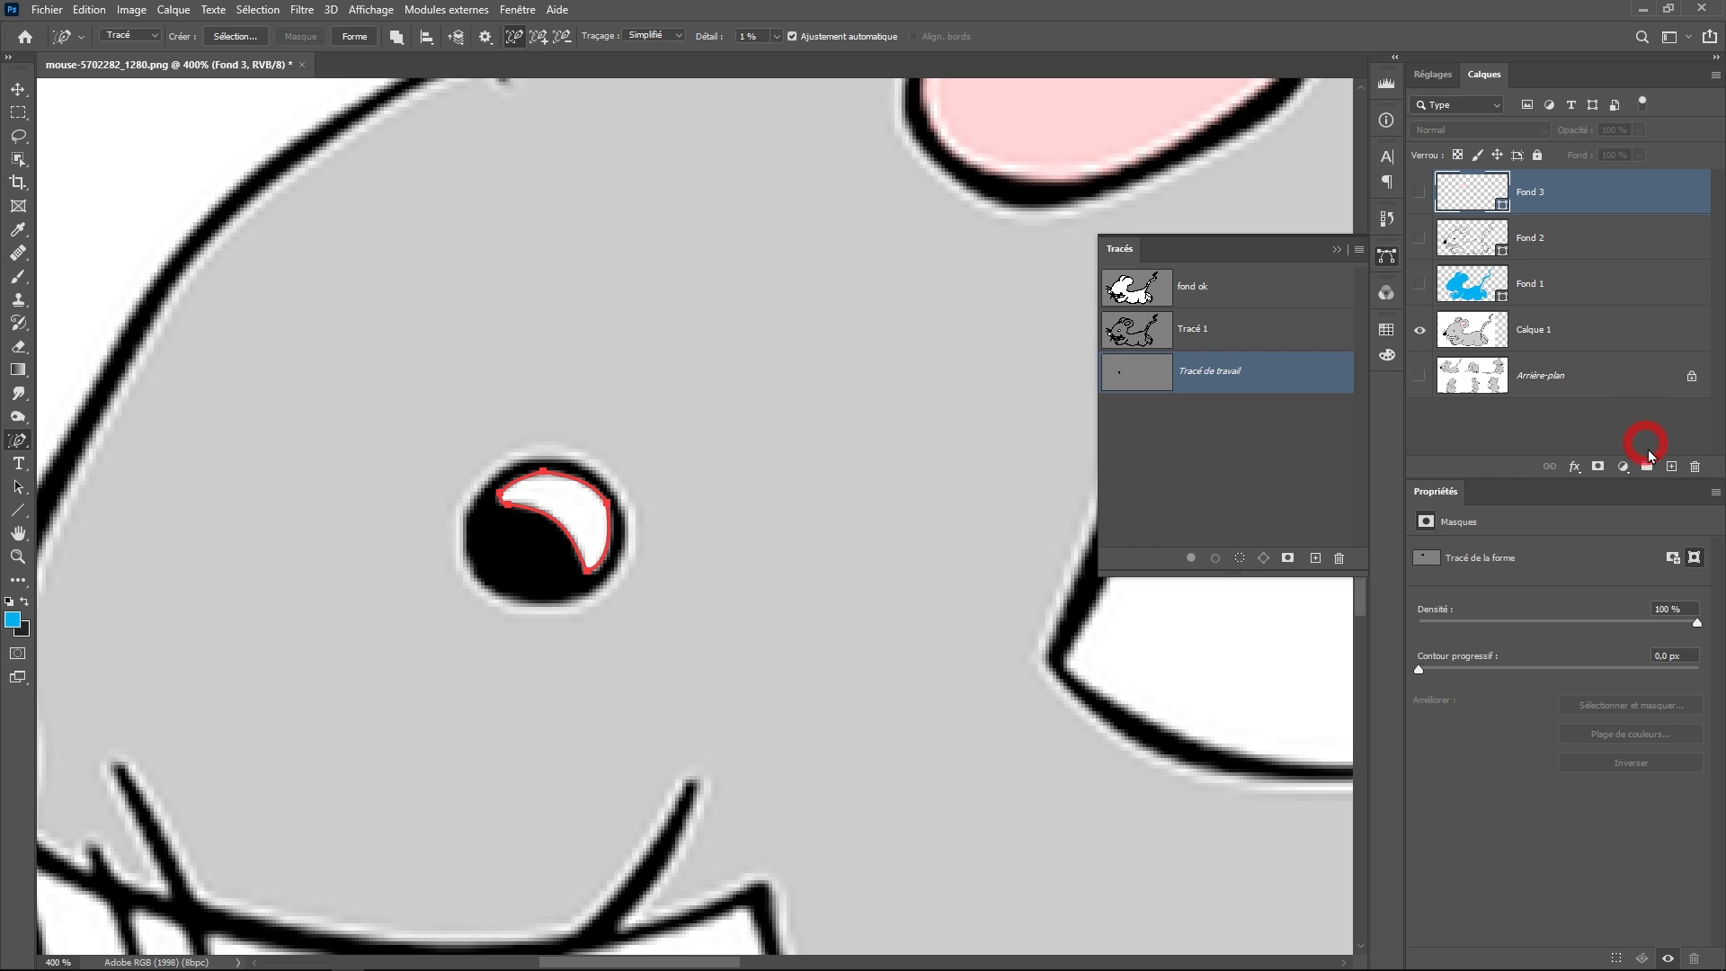
Create a white (ffffff) solid colour fill layer from the eye highlight path
{"action": "left_click", "coordinate": [1643, 469]}
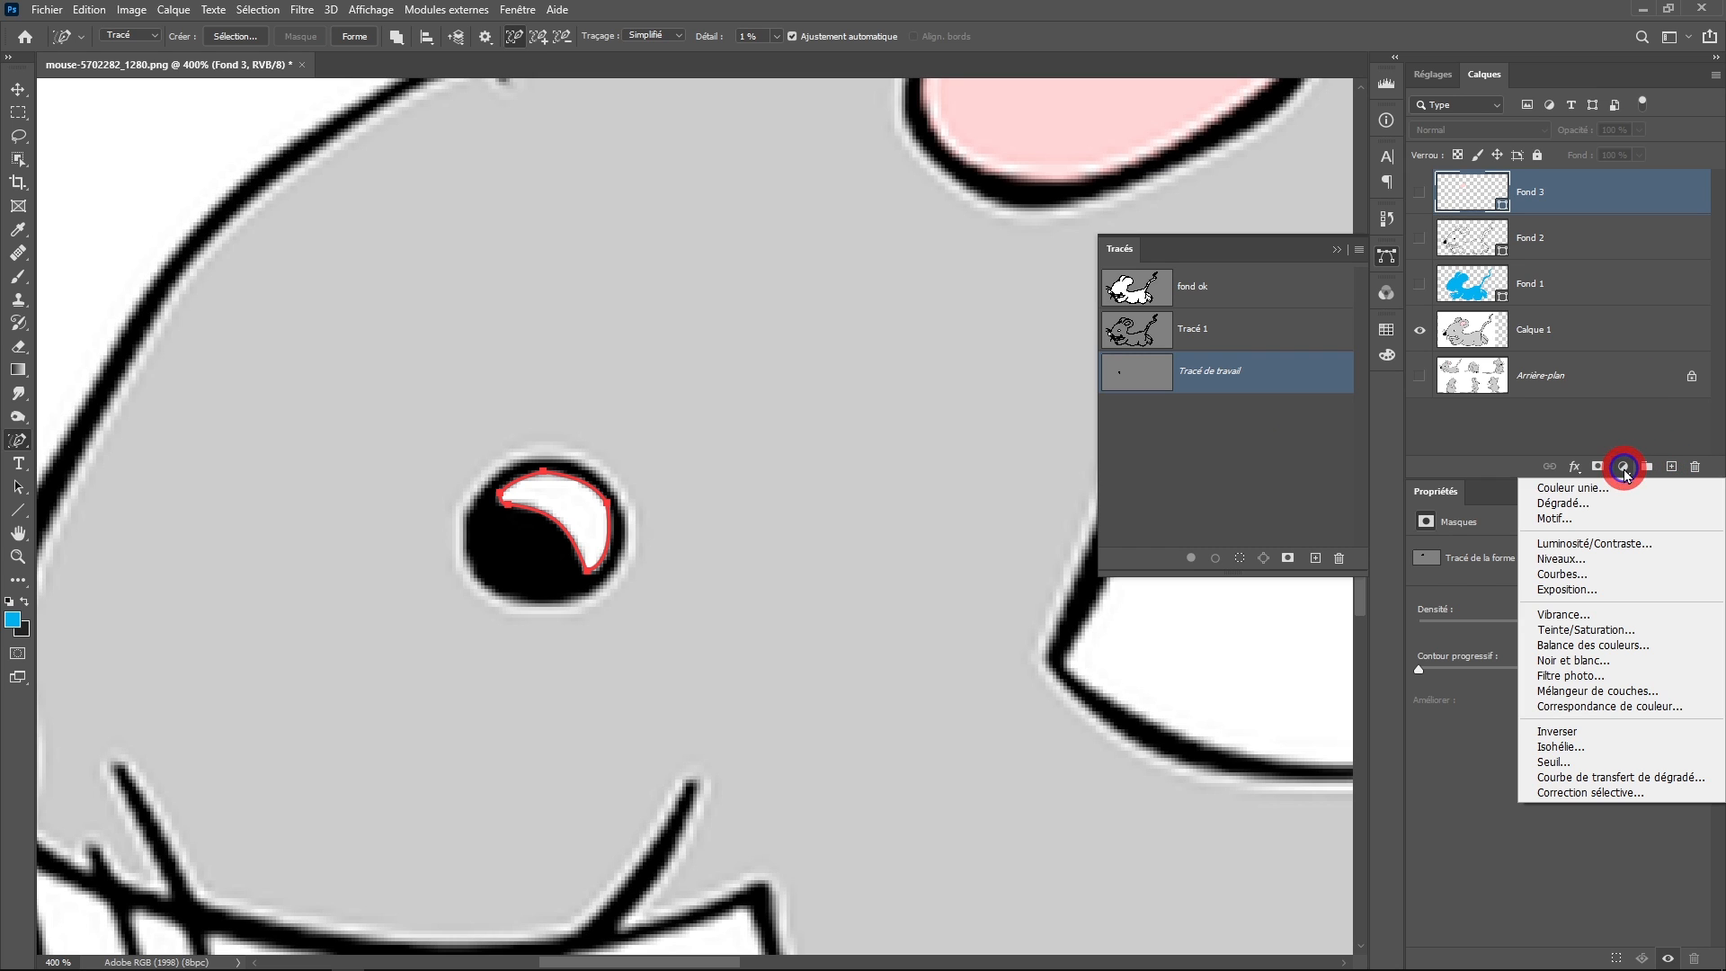
{"action": "left_click", "coordinate": [1609, 483]}
{"action": "left_click", "coordinate": [1118, 641]}
{"action": "left_click_drag", "start_coordinate": [1117, 642], "coordinate": [1032, 585]}
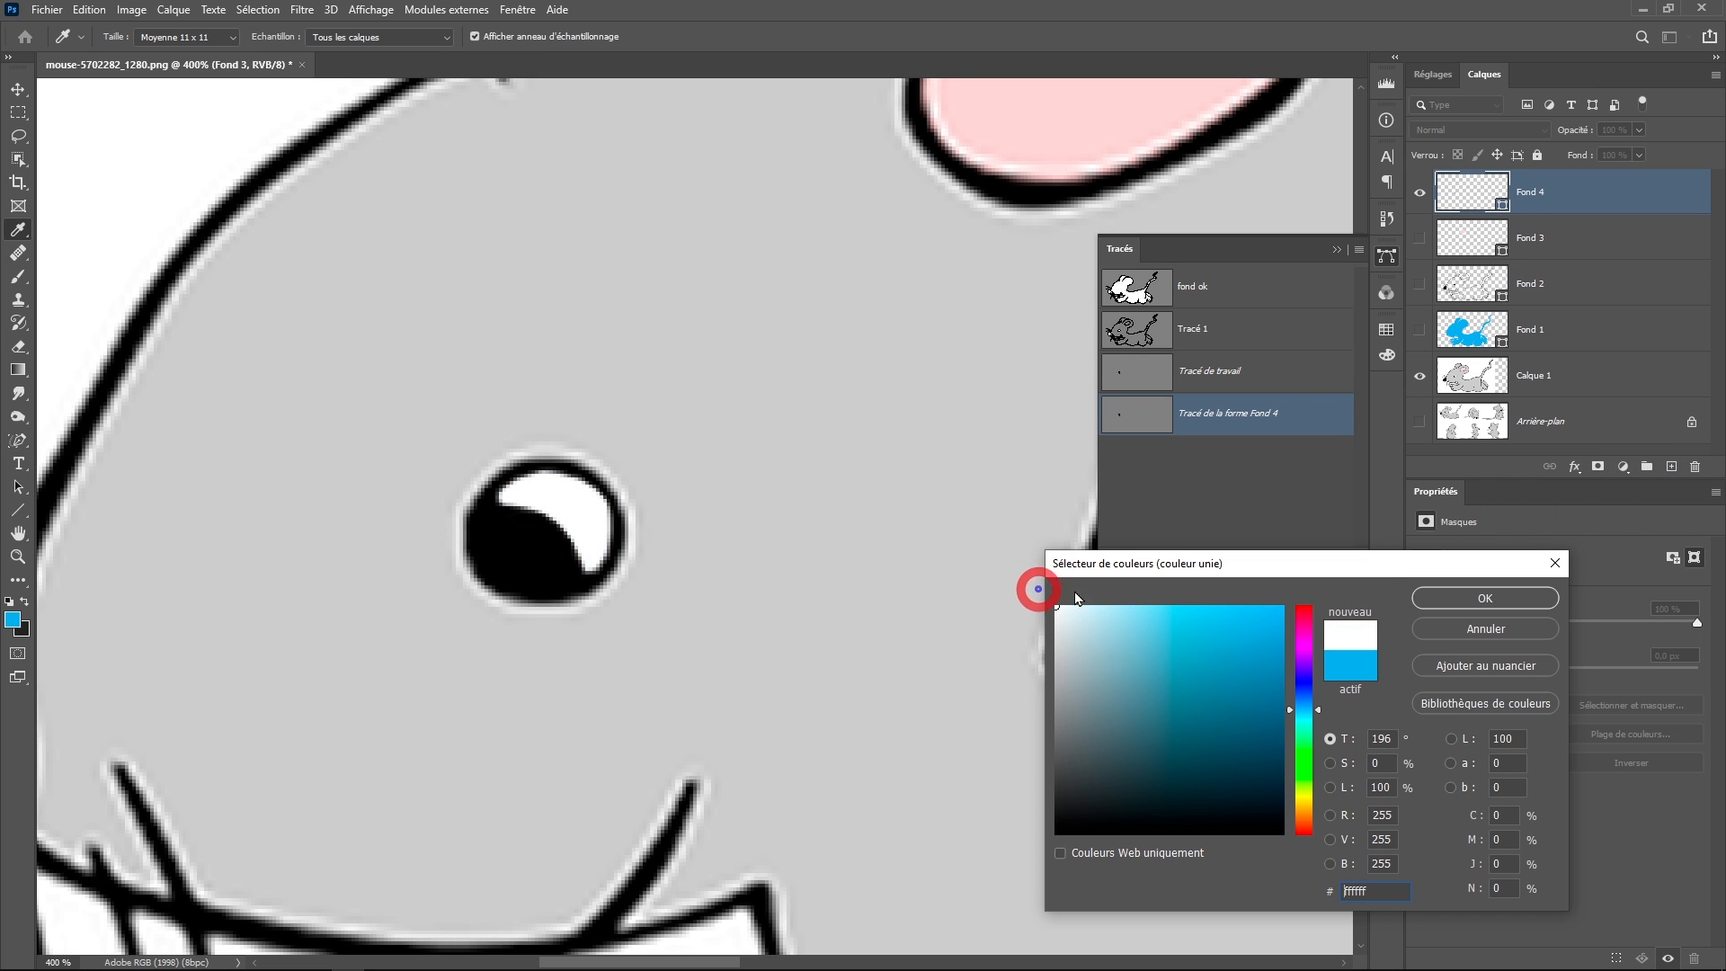
{"action": "left_click", "coordinate": [1485, 598]}
Show the inner-ear, line-art and blue body fill layers and hide the original drawing
{"action": "left_click", "coordinate": [1419, 238]}
{"action": "left_click", "coordinate": [1420, 285]}
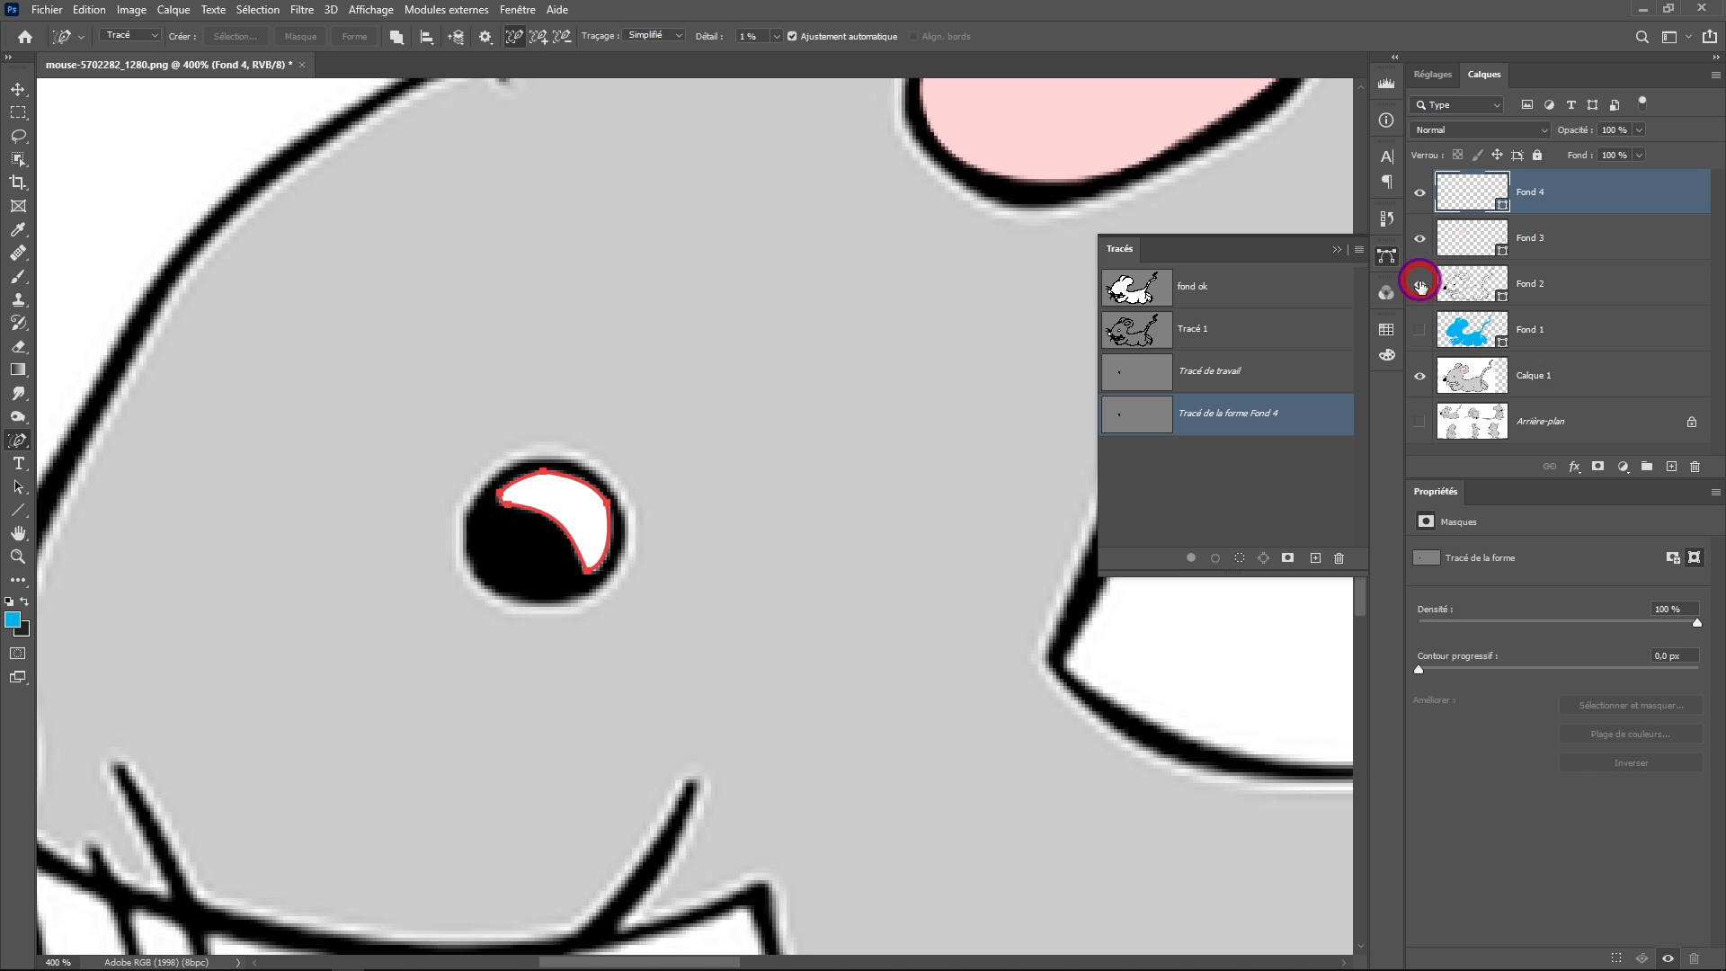
{"action": "left_click", "coordinate": [1420, 330]}
{"action": "left_click", "coordinate": [1419, 375]}
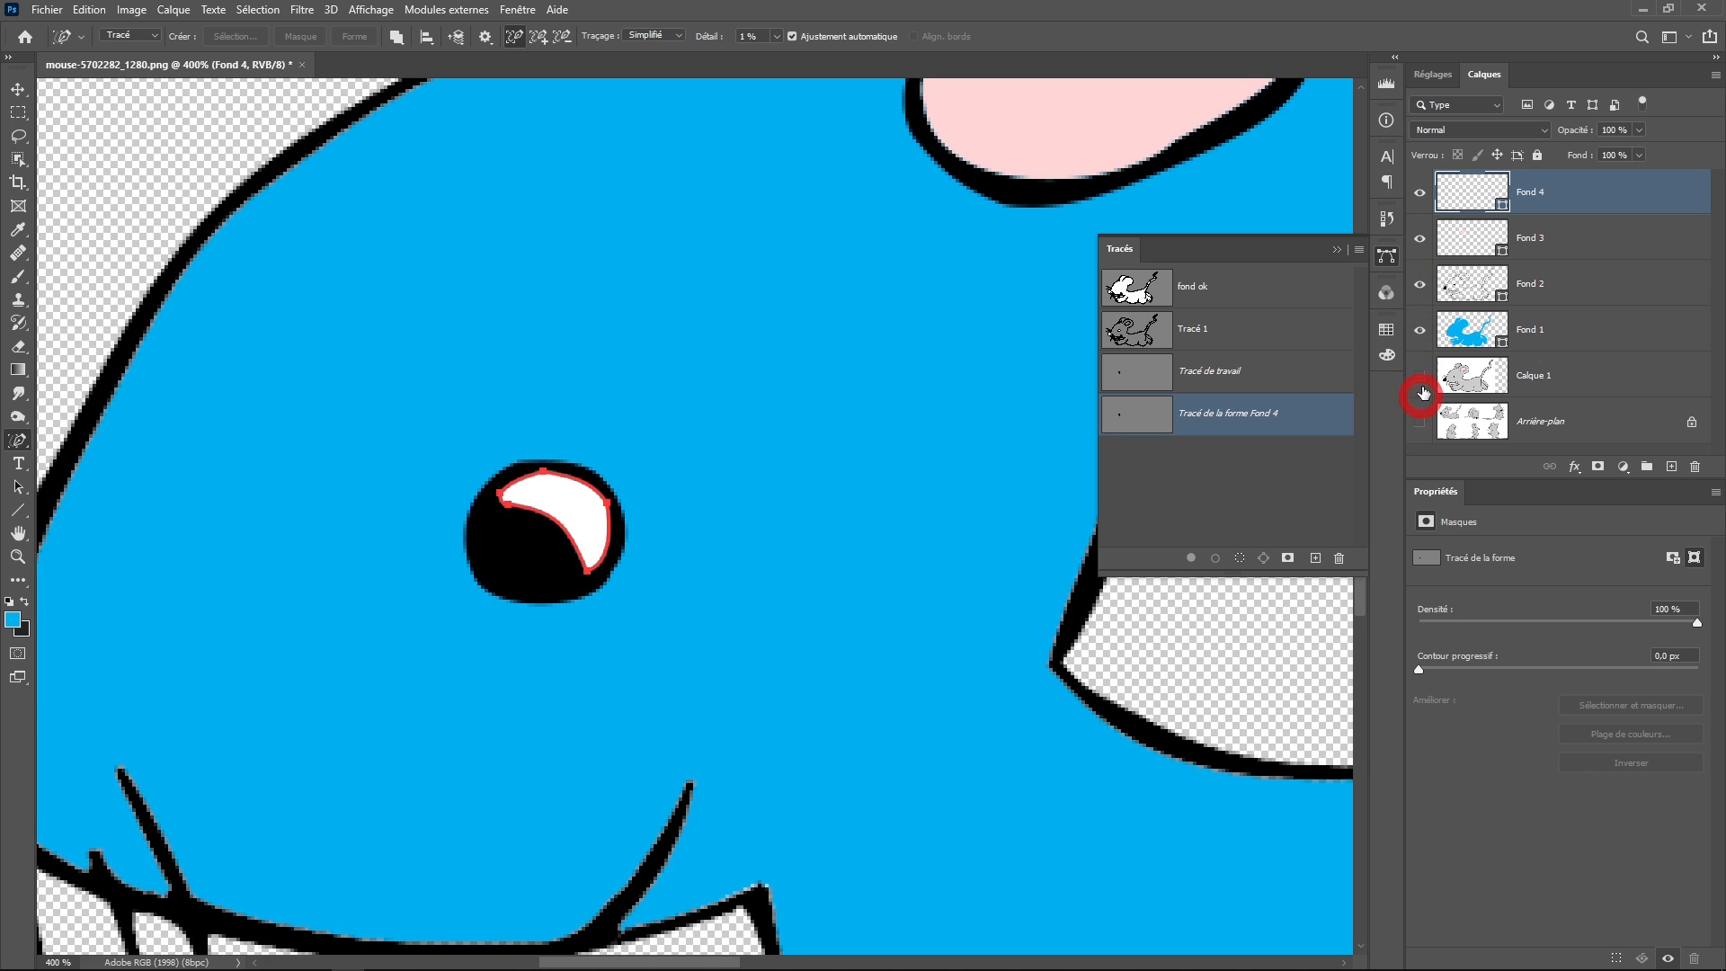
{"action": "left_click", "coordinate": [1419, 330]}
{"action": "double_click", "coordinate": [1447, 334]}
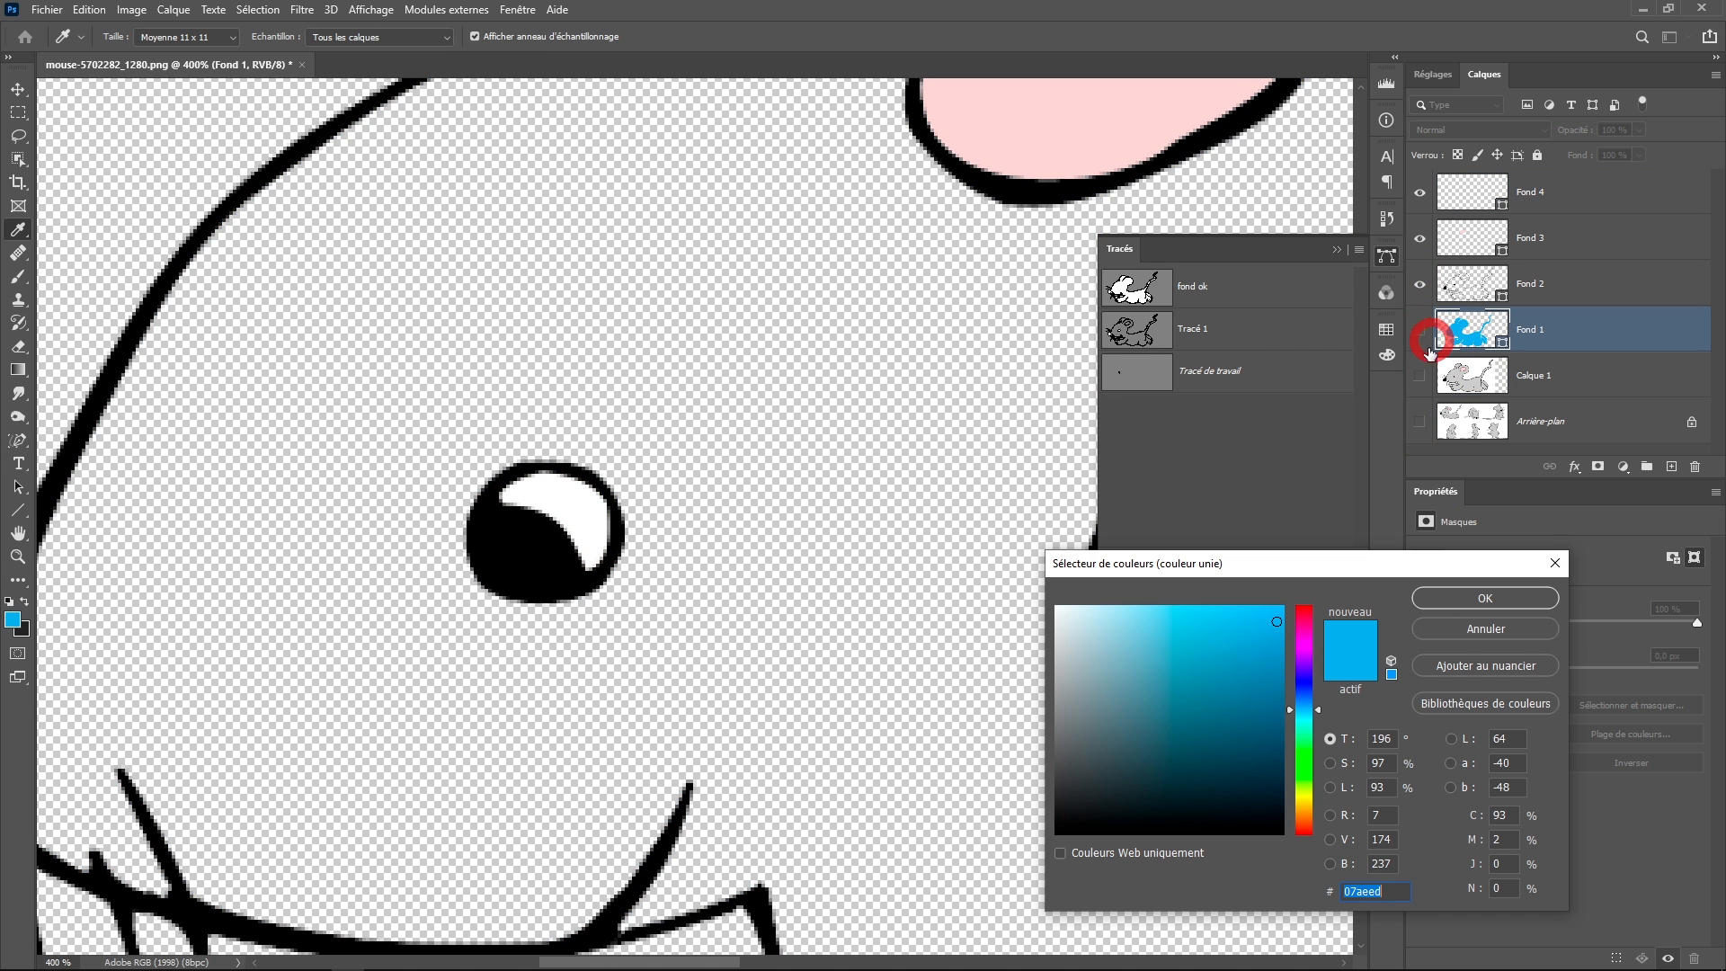
{"action": "left_click", "coordinate": [1485, 598]}
{"action": "left_click", "coordinate": [1419, 330]}
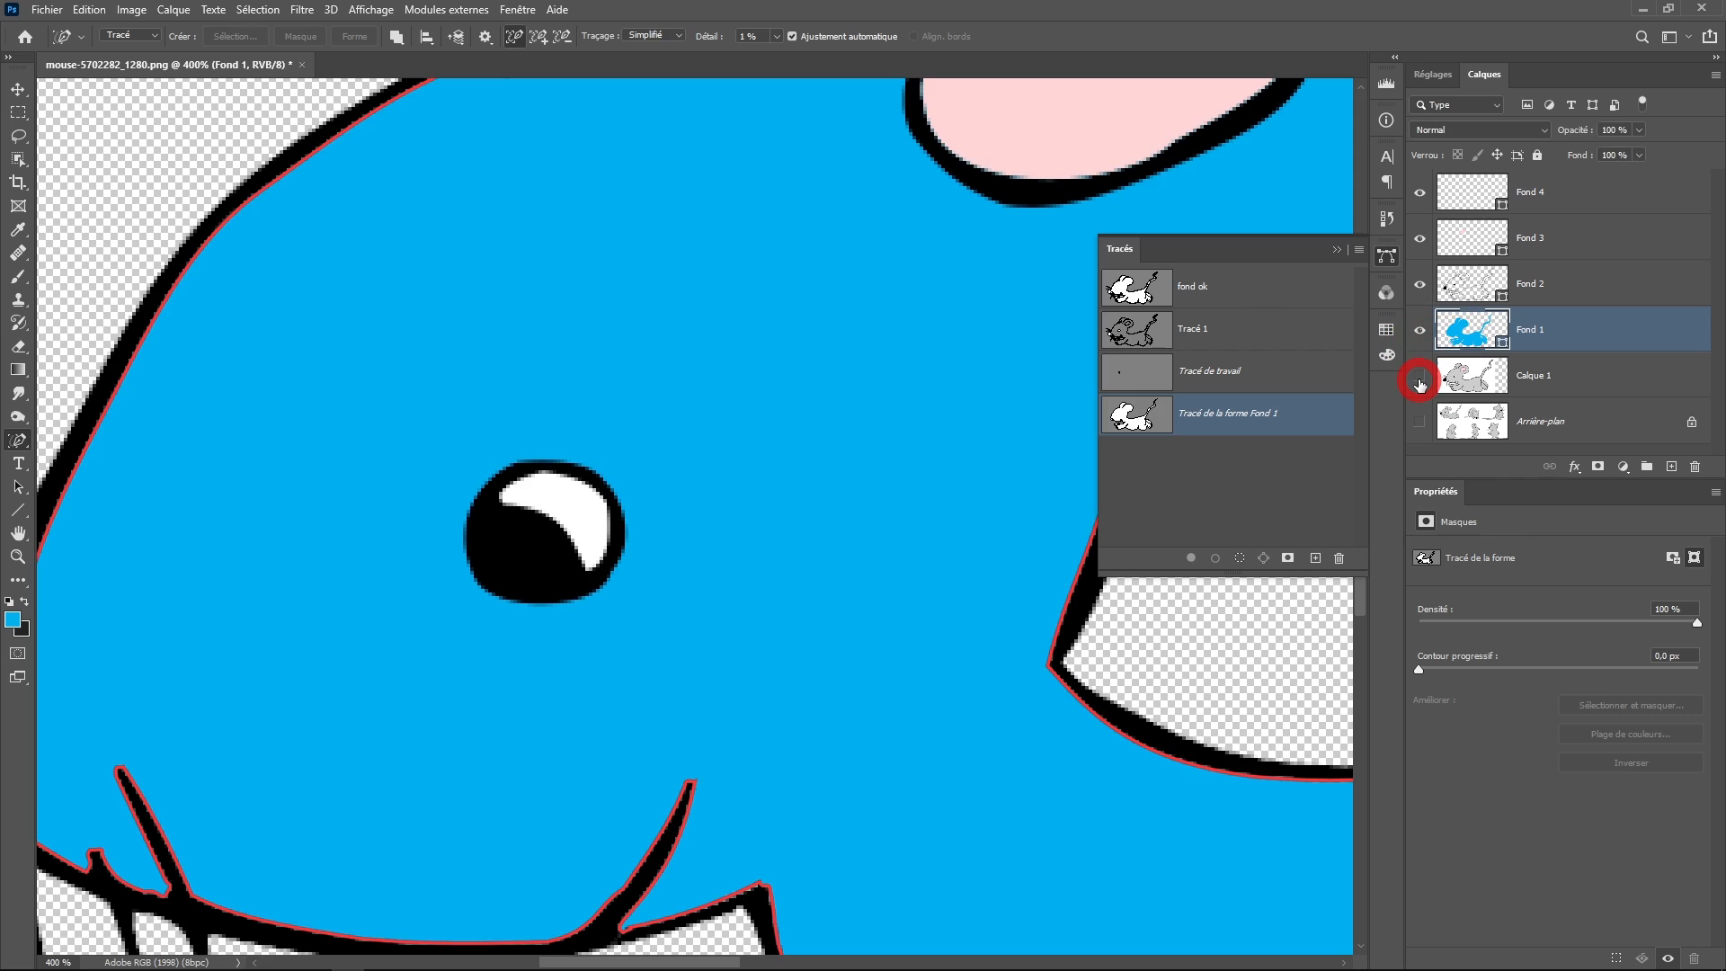
Recolour the blue body fill layer with the grey (cccccc) sampled from the original drawing, and hide the original again
{"action": "left_click", "coordinate": [1420, 377]}
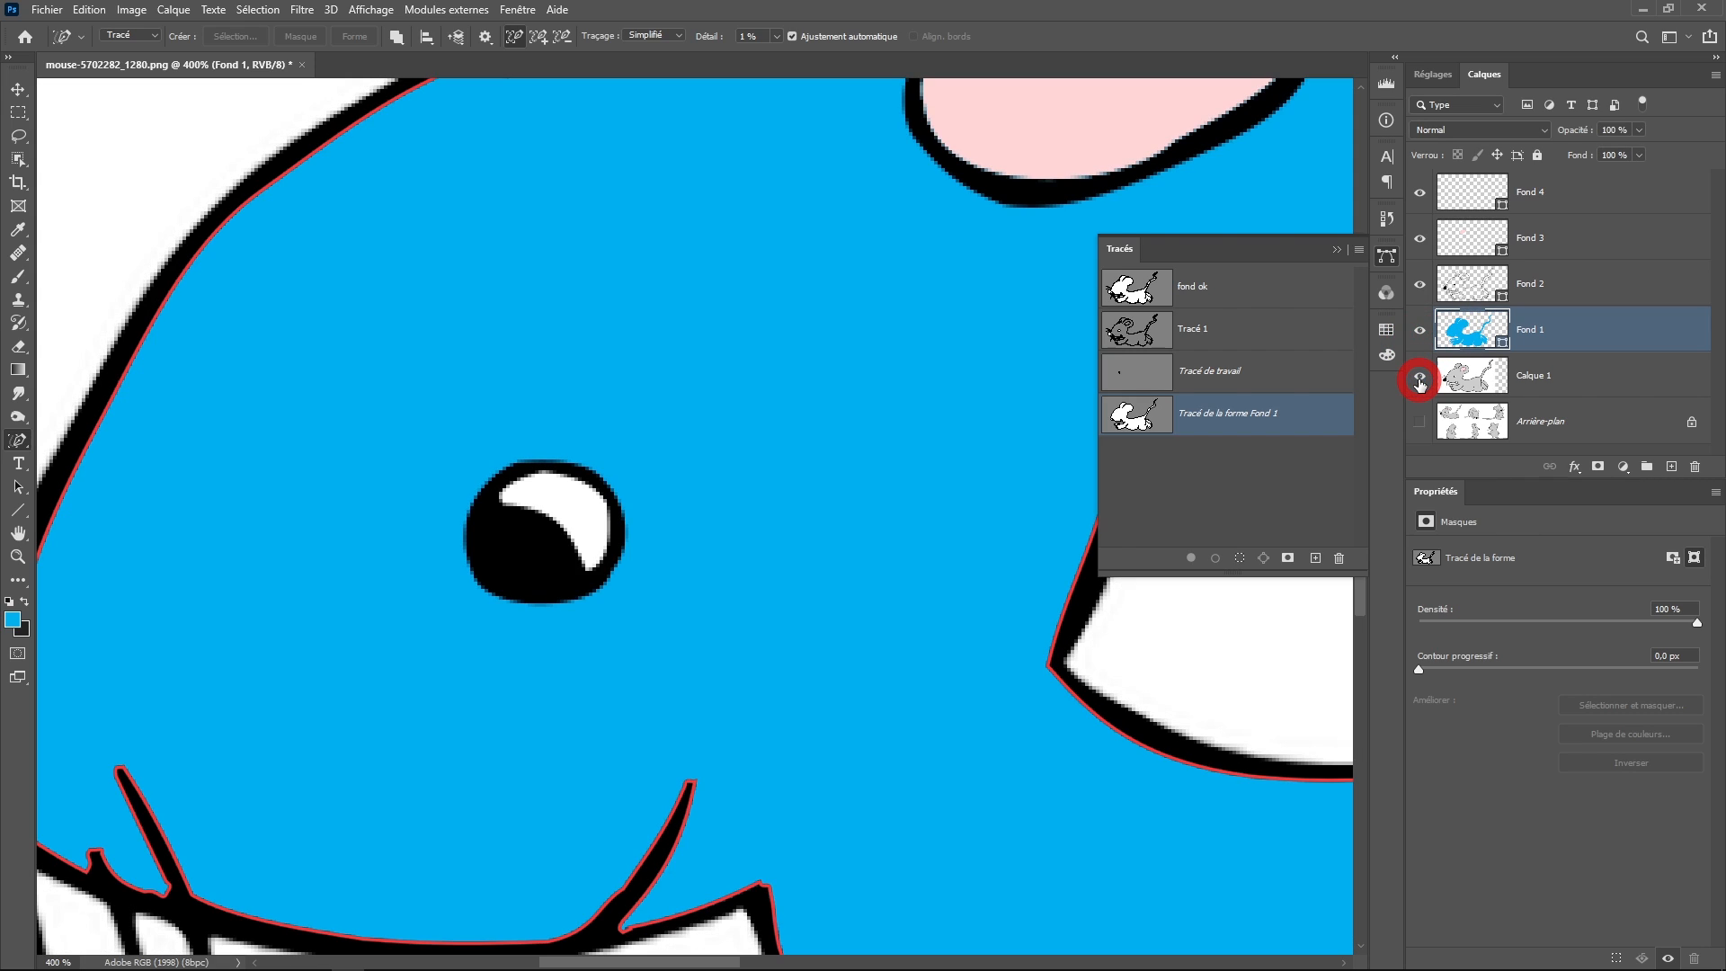
{"action": "left_click", "coordinate": [1418, 332]}
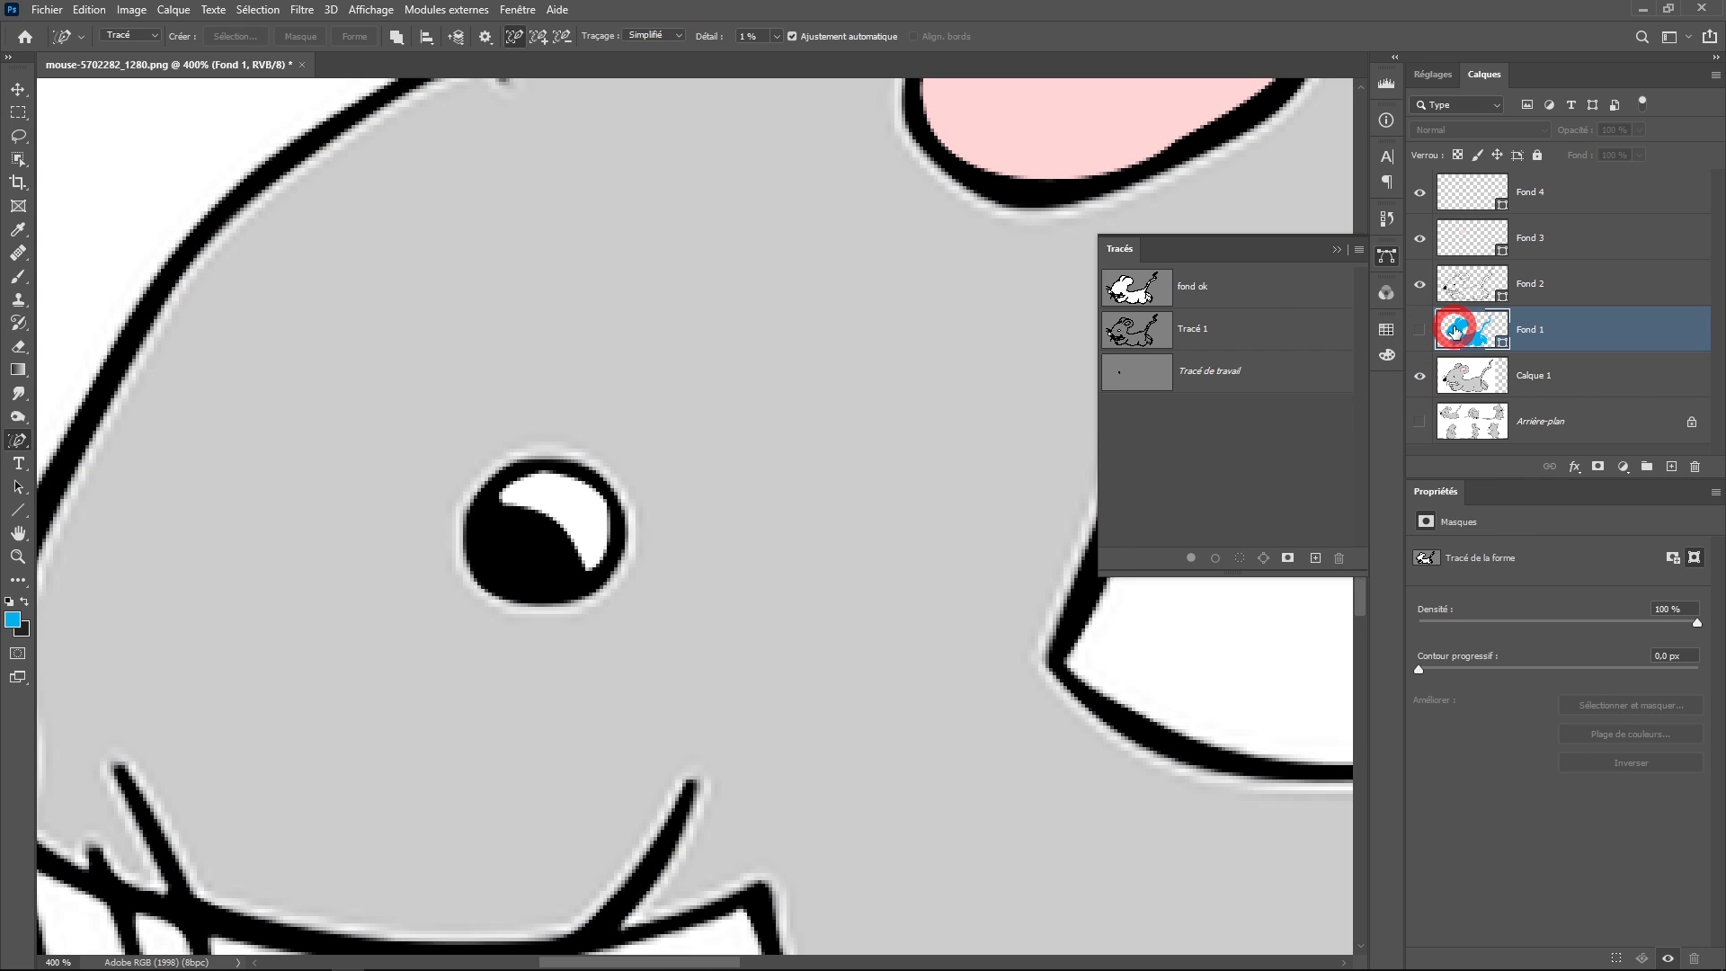
{"action": "double_click", "coordinate": [1456, 331]}
{"action": "left_click", "coordinate": [859, 342]}
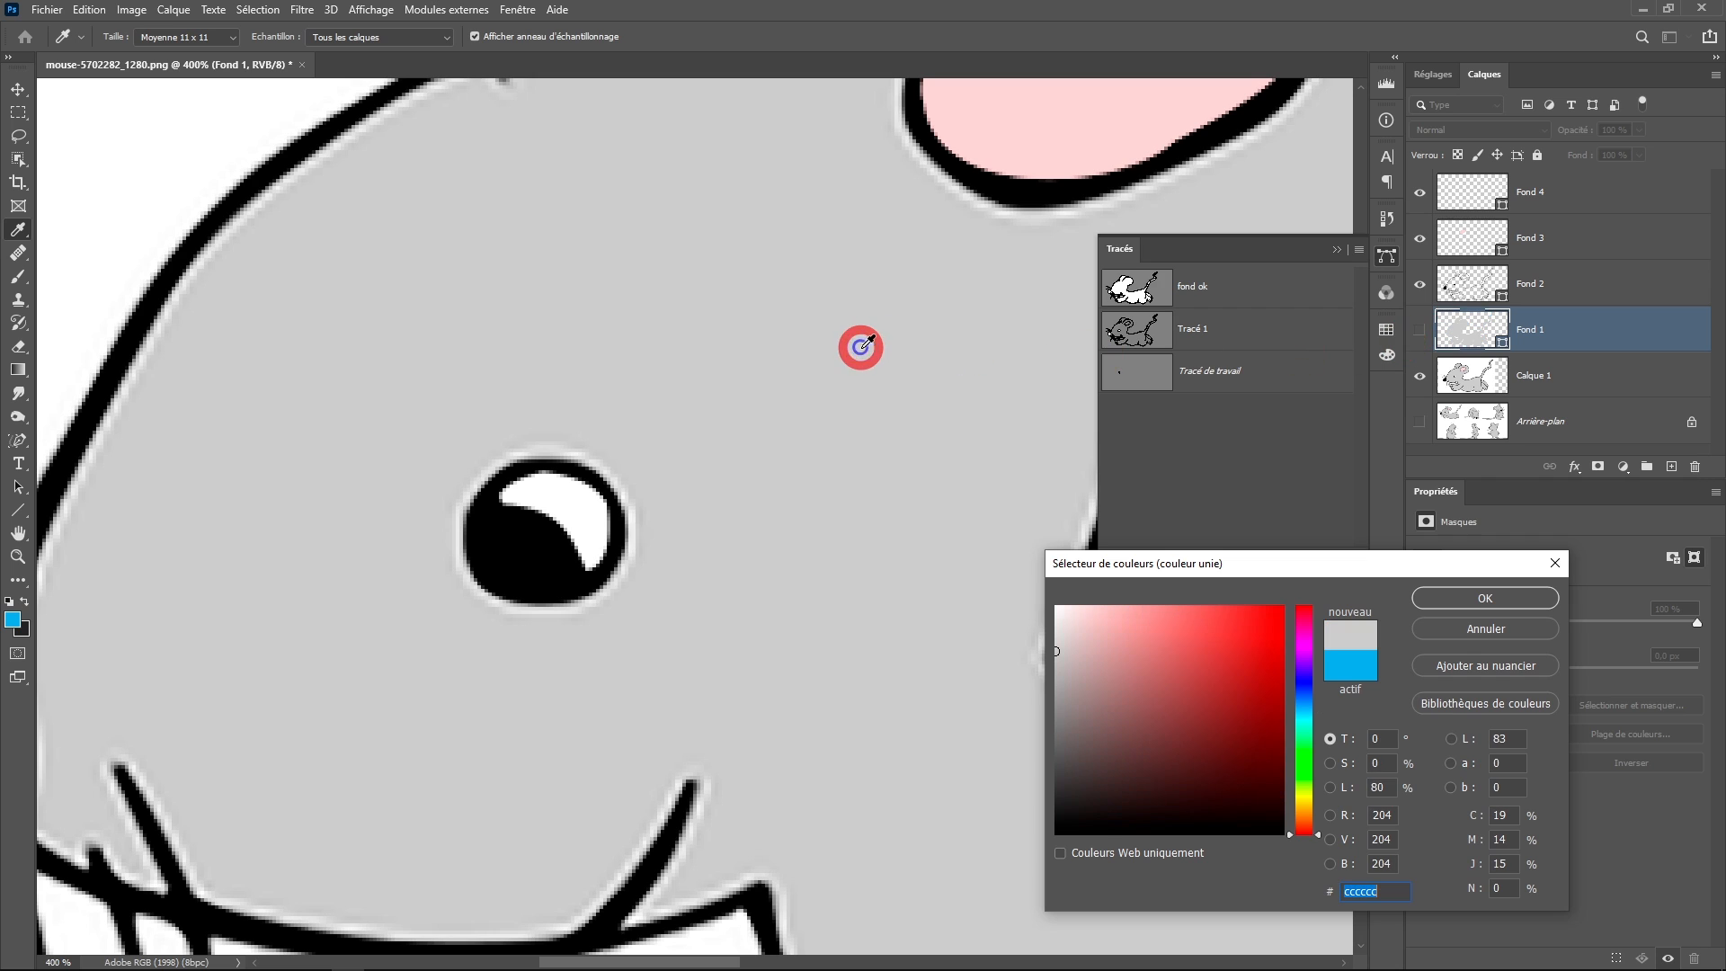
{"action": "left_click", "coordinate": [1472, 598]}
{"action": "left_click", "coordinate": [1417, 339]}
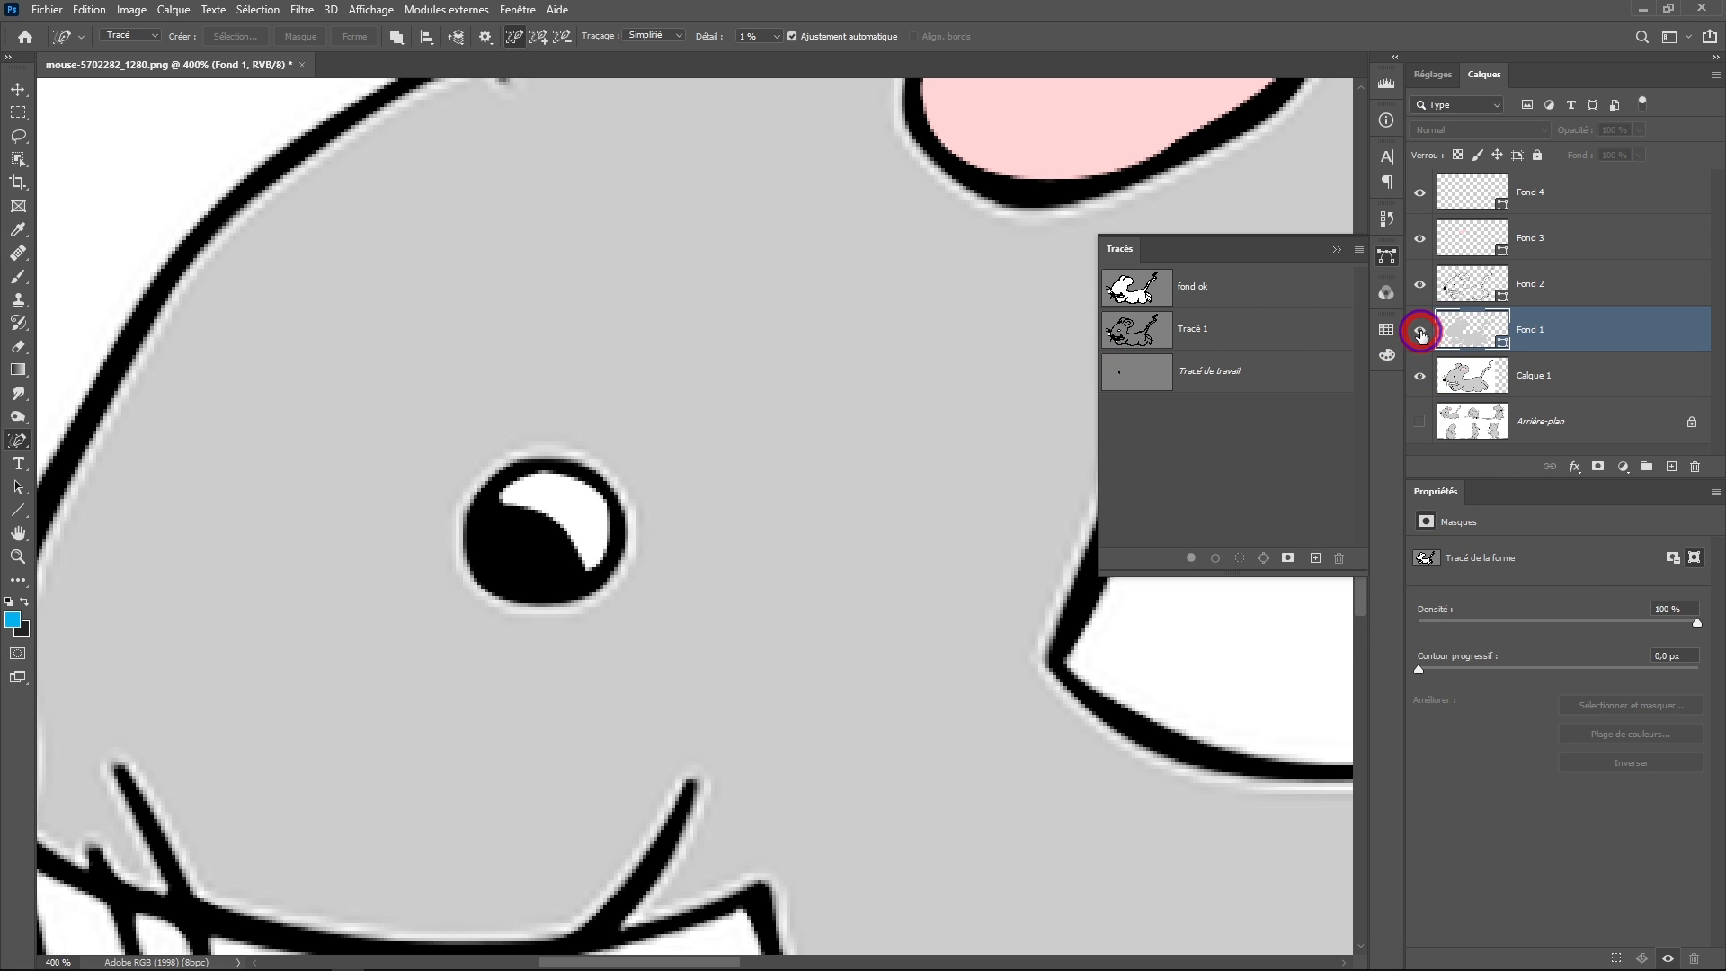
{"action": "left_click", "coordinate": [1418, 377]}
Group the four solid colour fill layers and name the group "Sourie vectorielle"
{"action": "left_click", "coordinate": [886, 508], "text": "alt"}
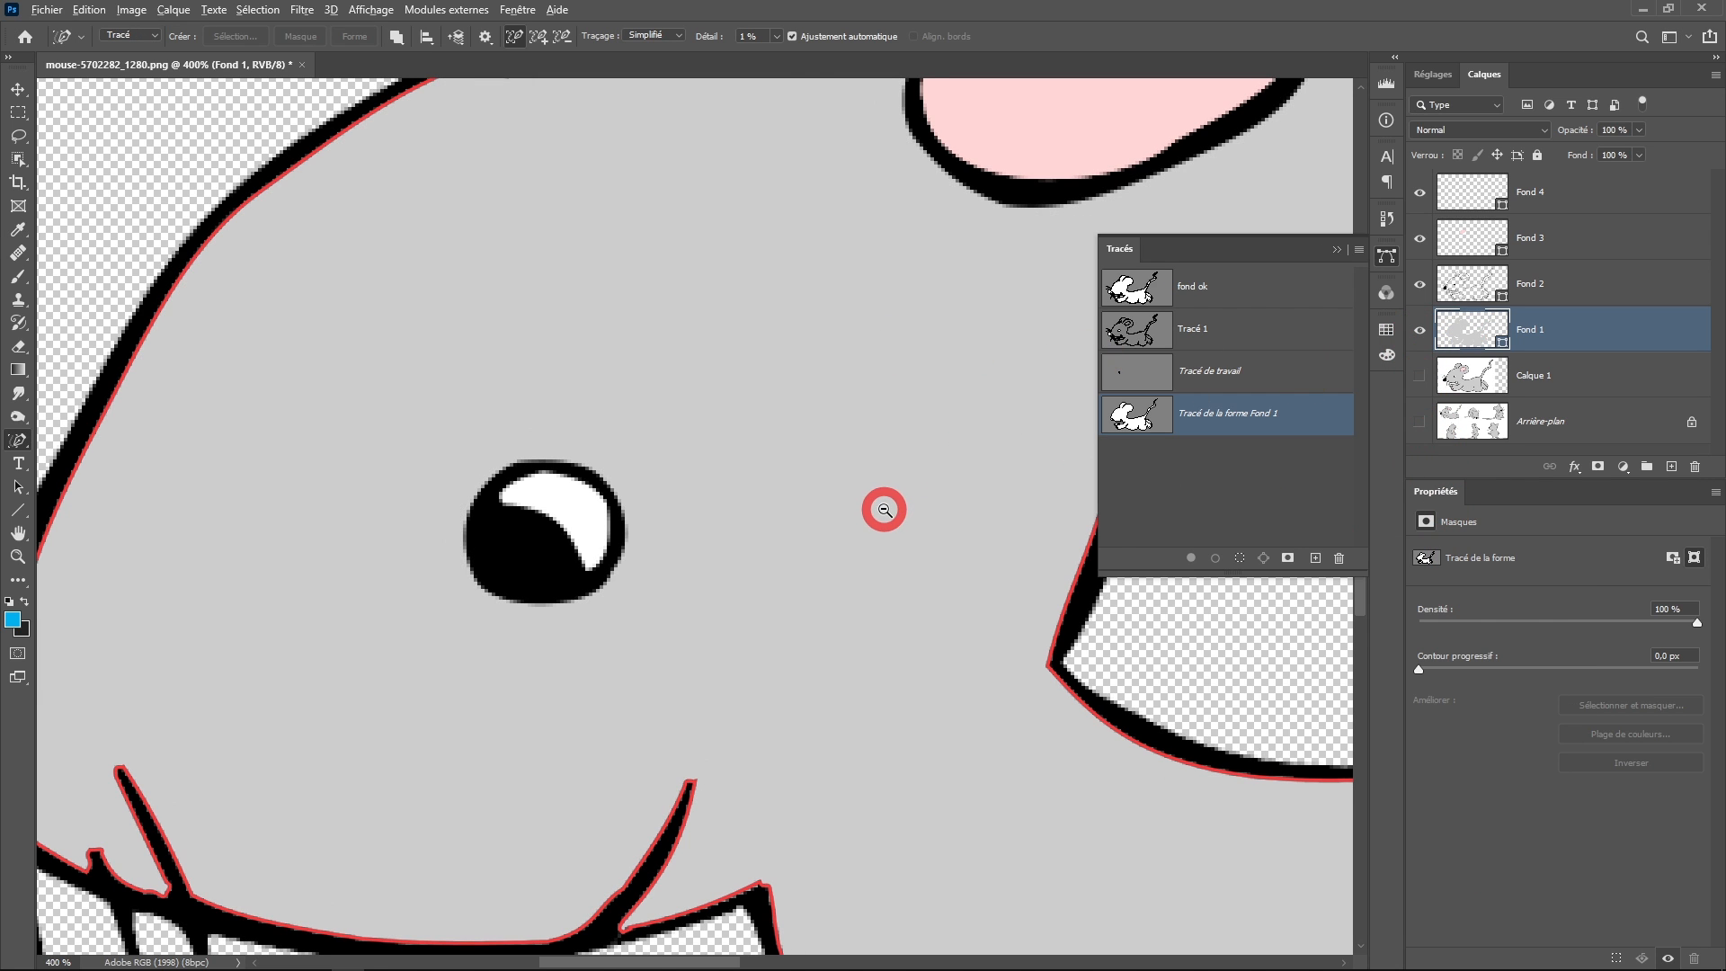
{"action": "left_click_drag", "start_coordinate": [889, 507], "coordinate": [732, 466]}
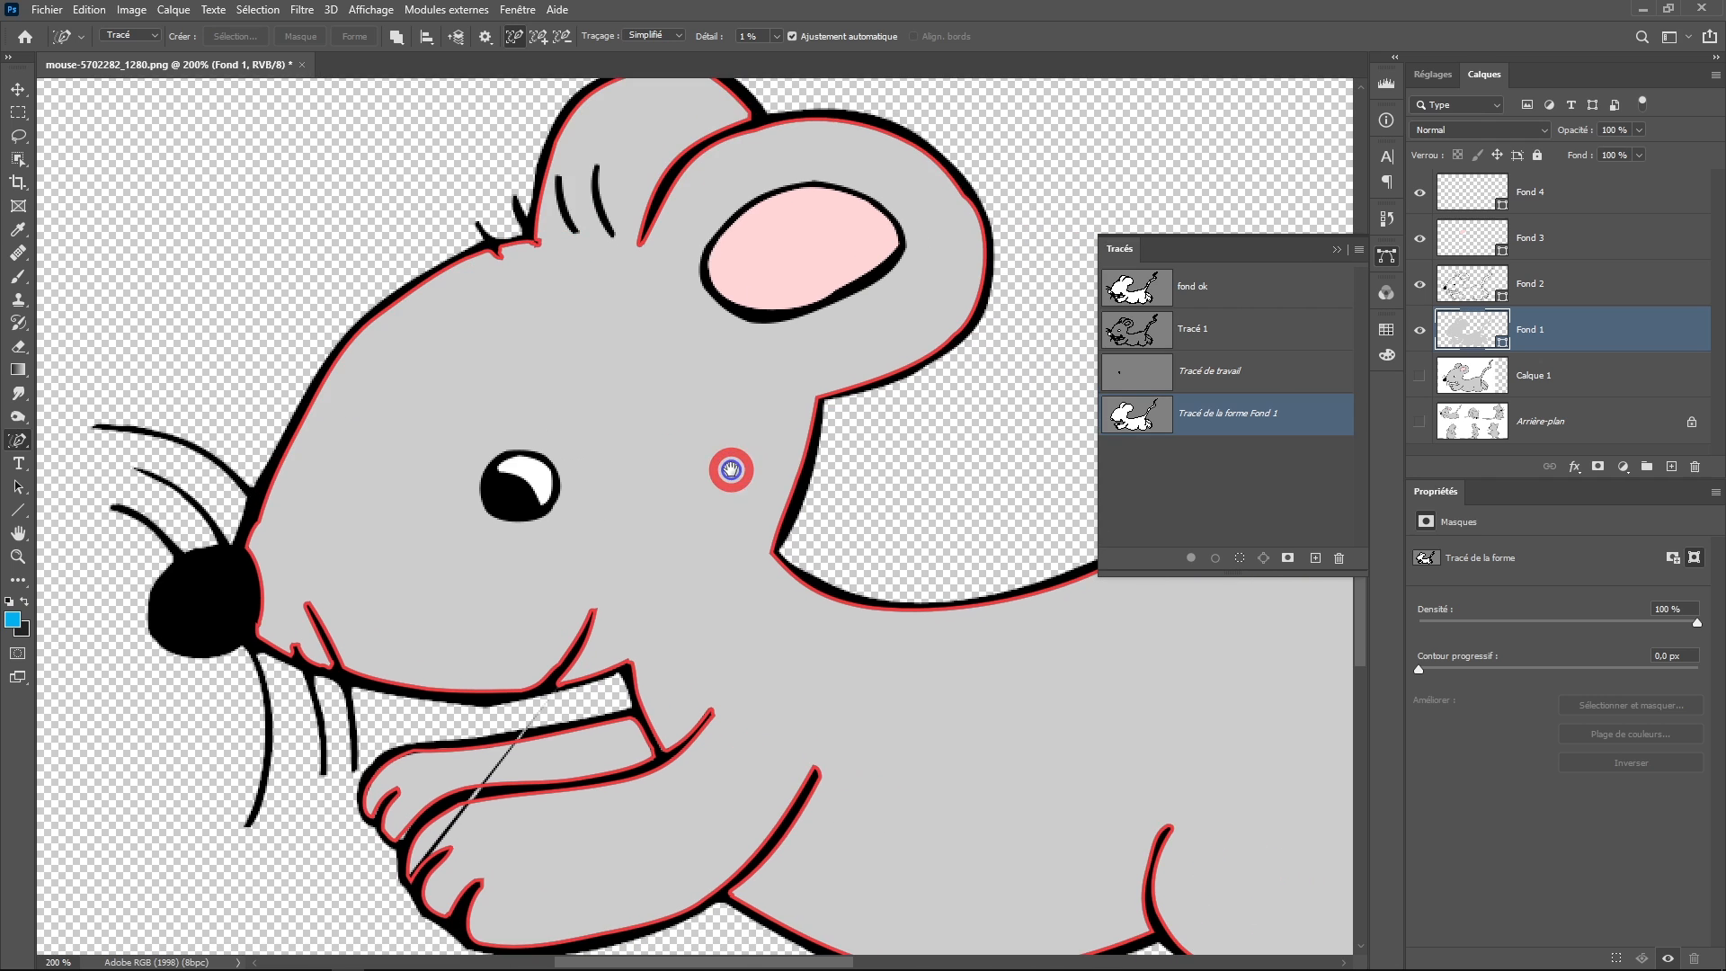
{"action": "left_click", "coordinate": [808, 527], "text": "alt"}
{"action": "left_click_drag", "start_coordinate": [808, 526], "coordinate": [551, 504]}
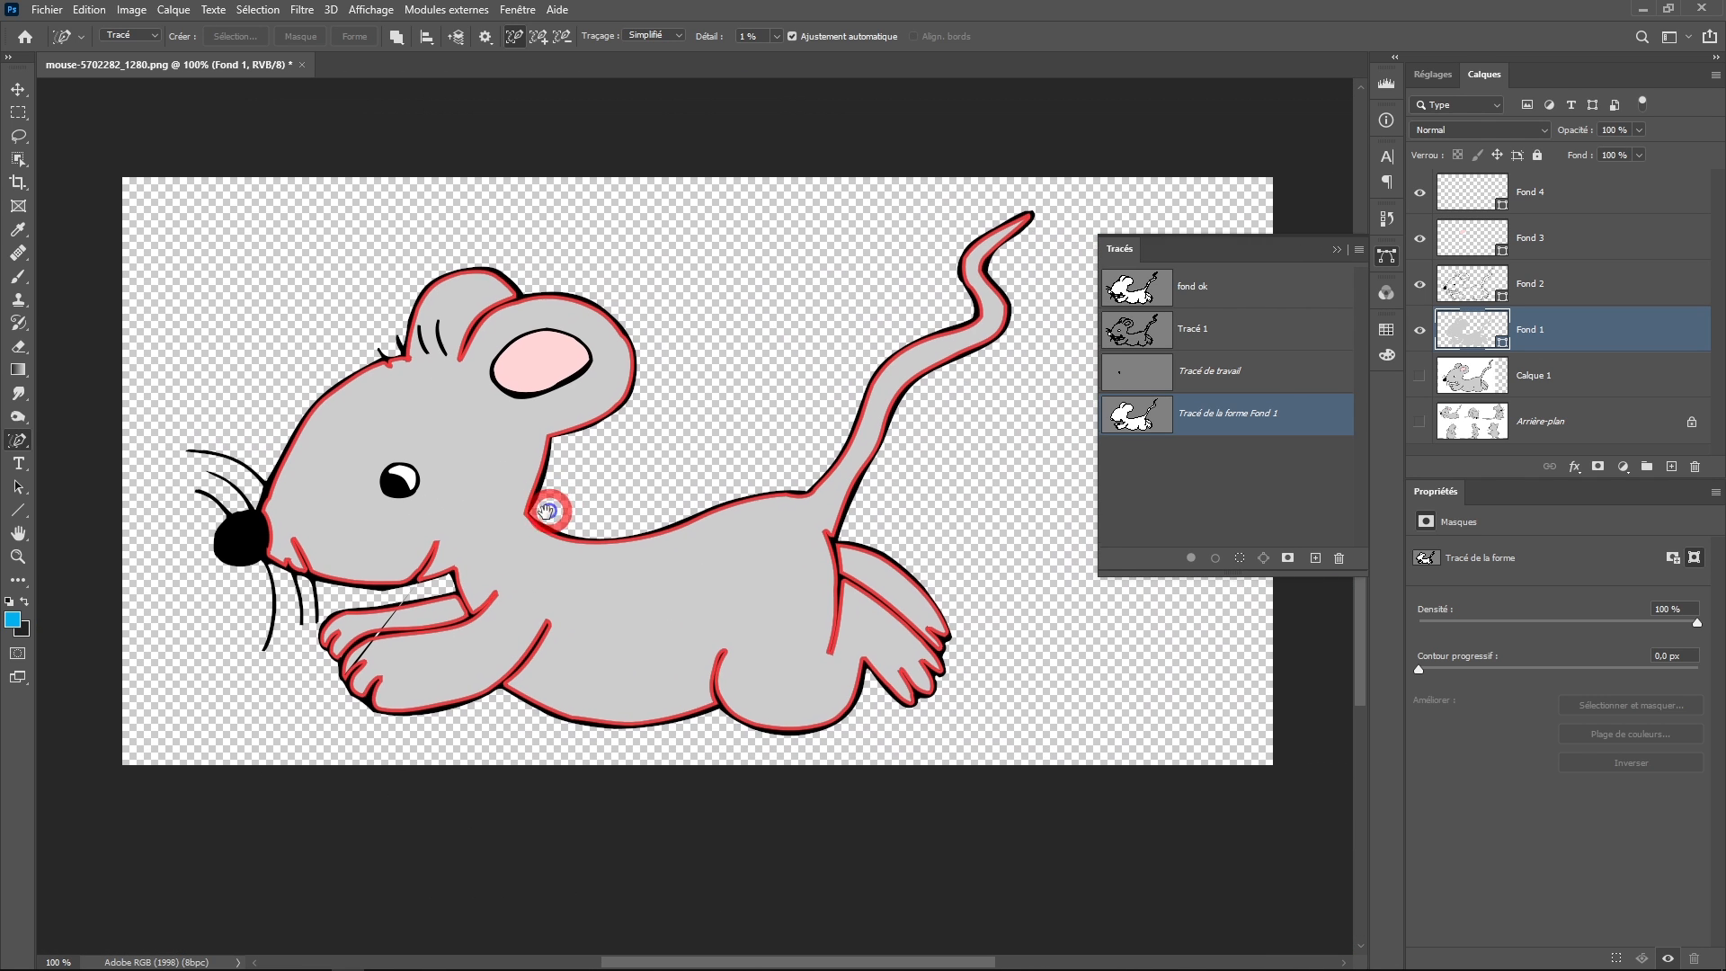
{"action": "left_click", "coordinate": [1343, 251]}
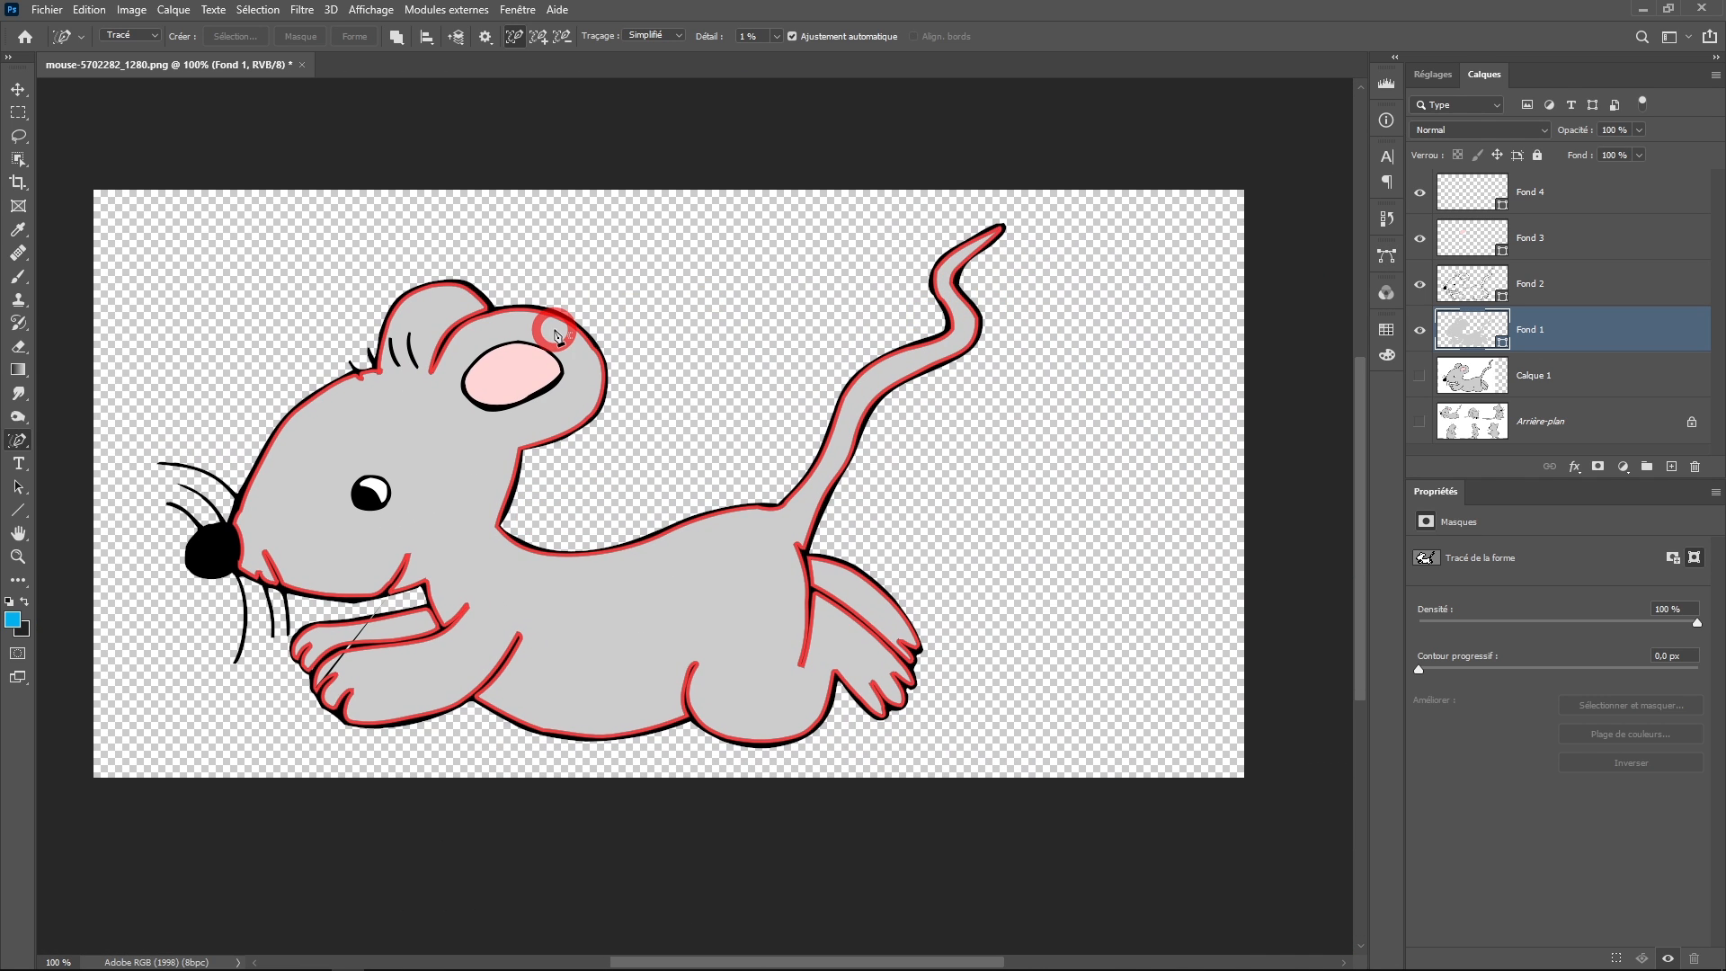
{"action": "left_click", "coordinate": [1565, 196], "text": "shift"}
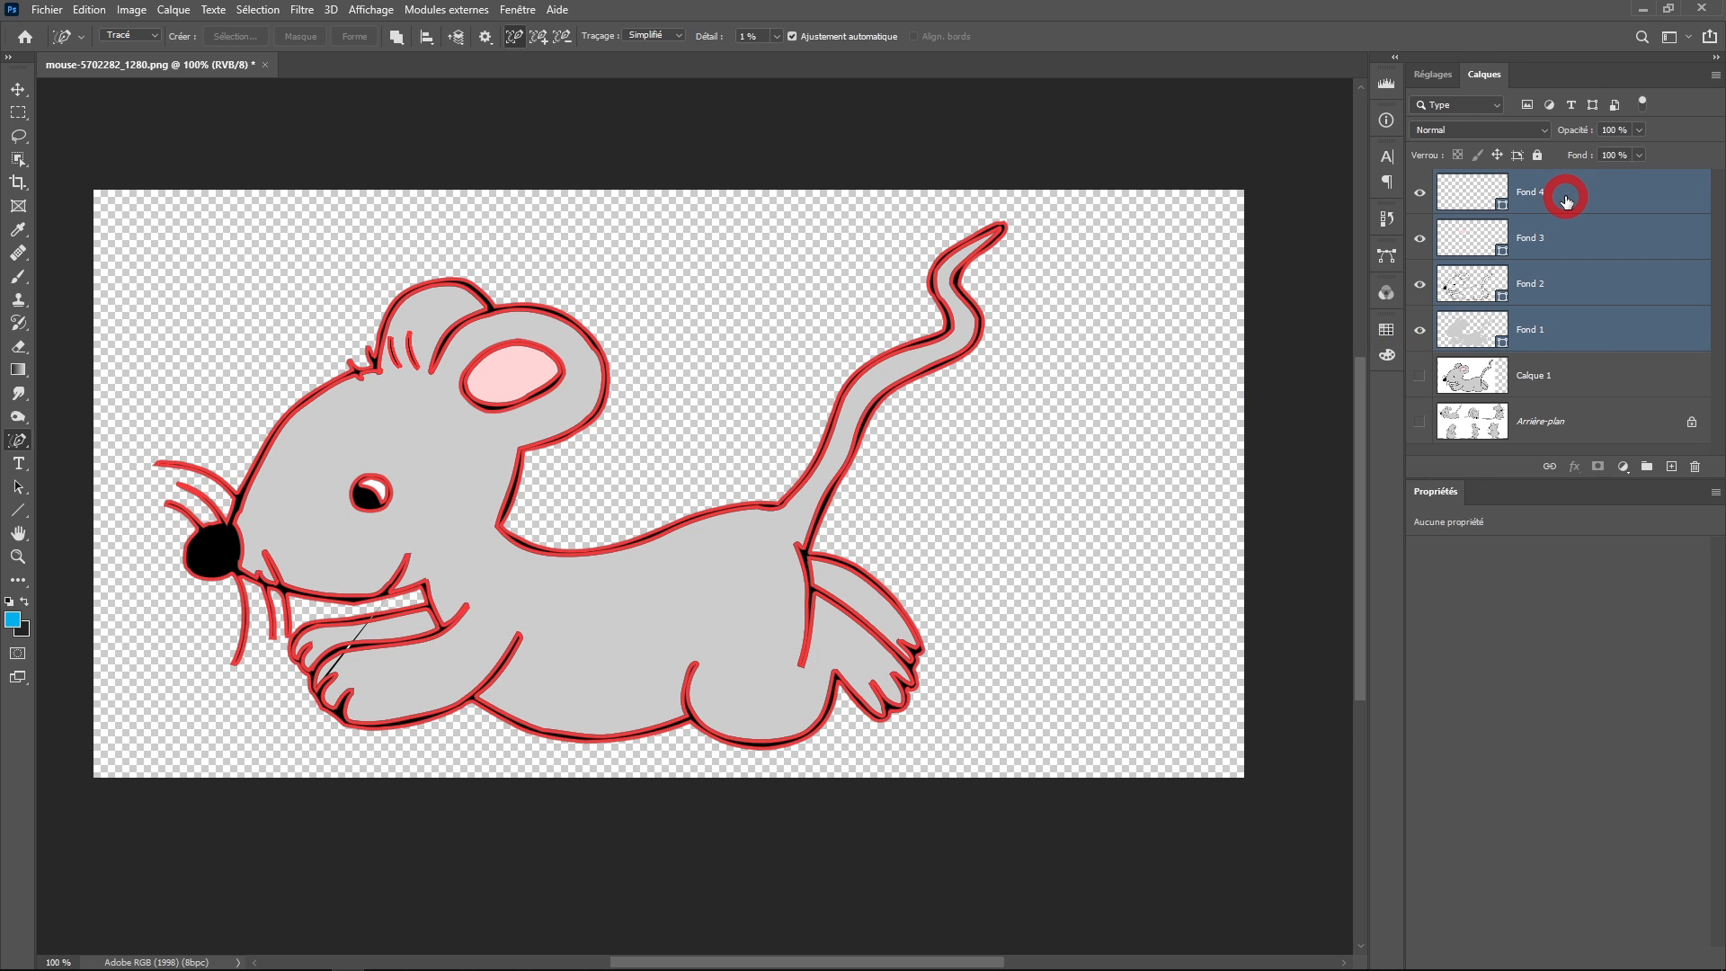
{"action": "key", "text": "ctrl+g"}
{"action": "double_click", "coordinate": [1492, 180]}
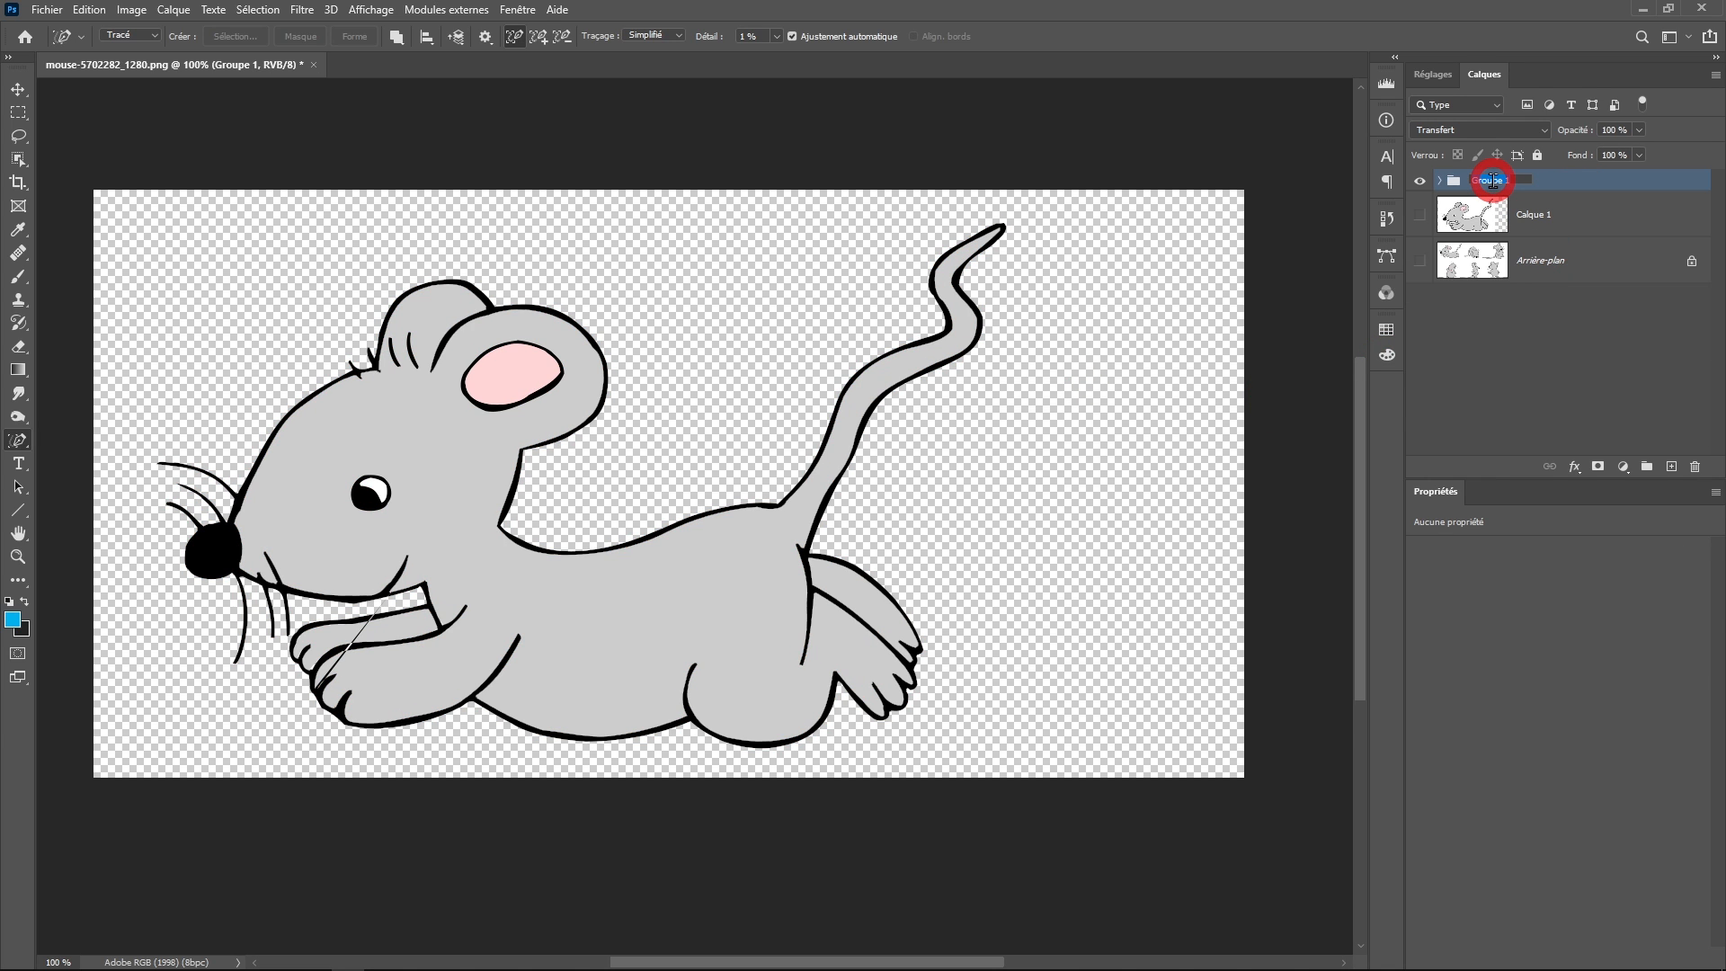
{"action": "type", "text": "Sourie vectorielle"}
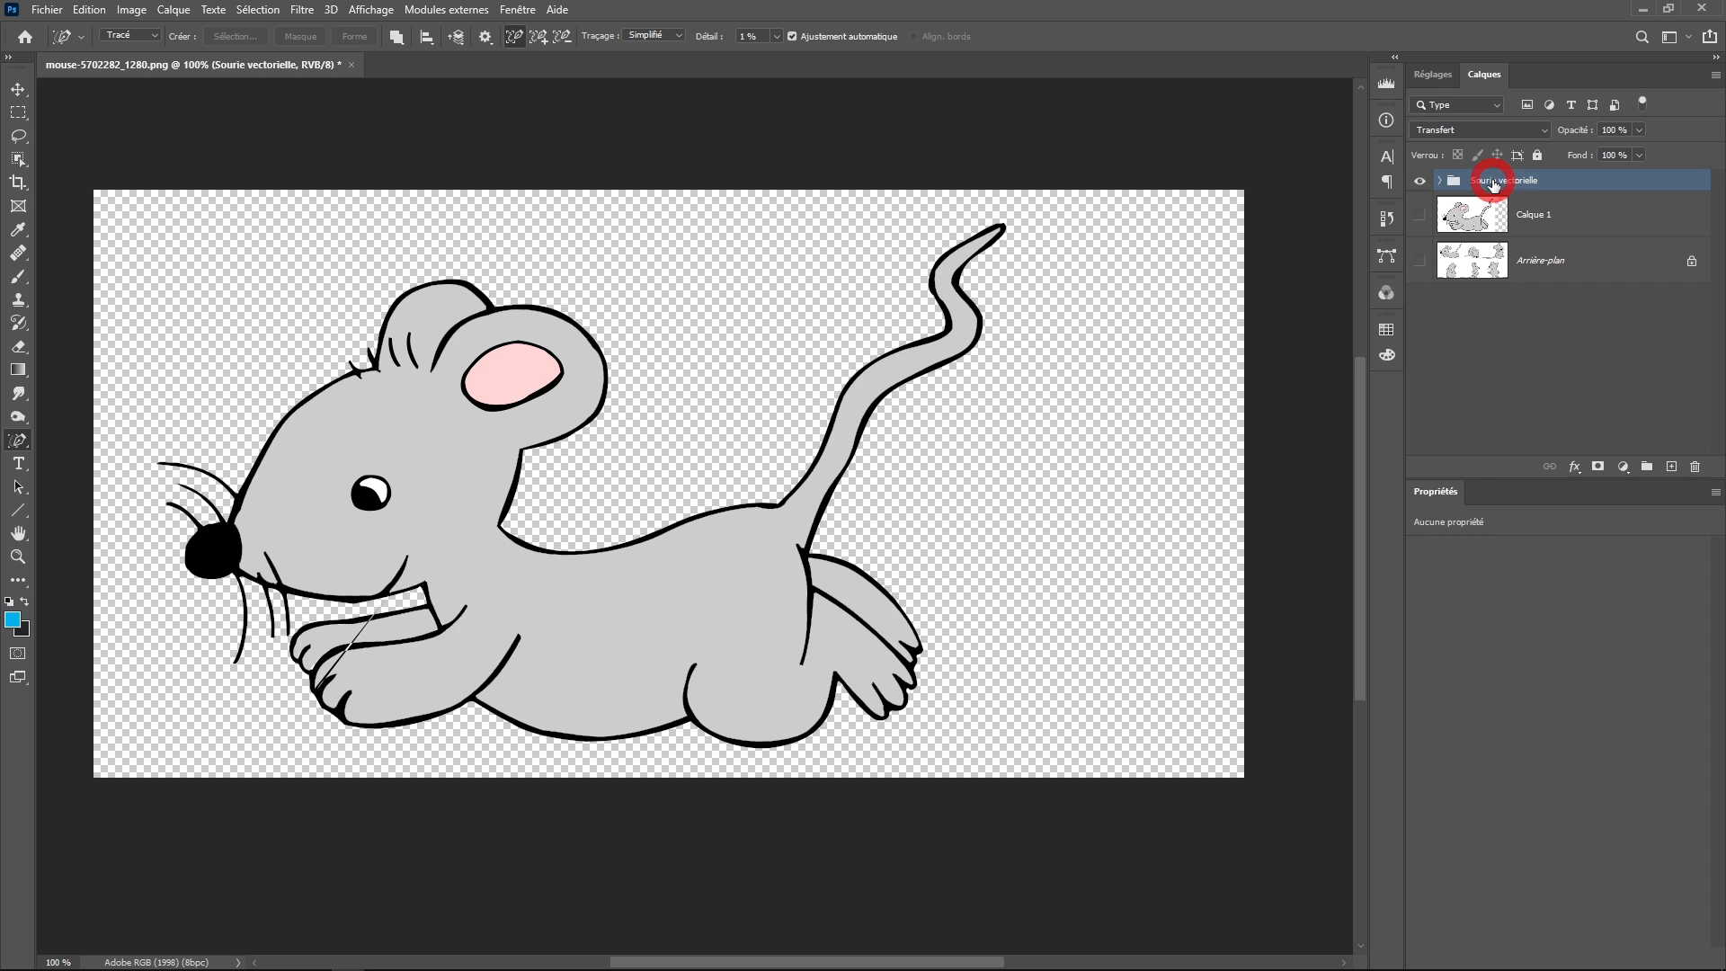
{"action": "key", "text": "Return"}
Try scaling the vector mouse group down proportionally and moving it towards the upper left of the canvas
{"action": "key", "text": "ctrl+t"}
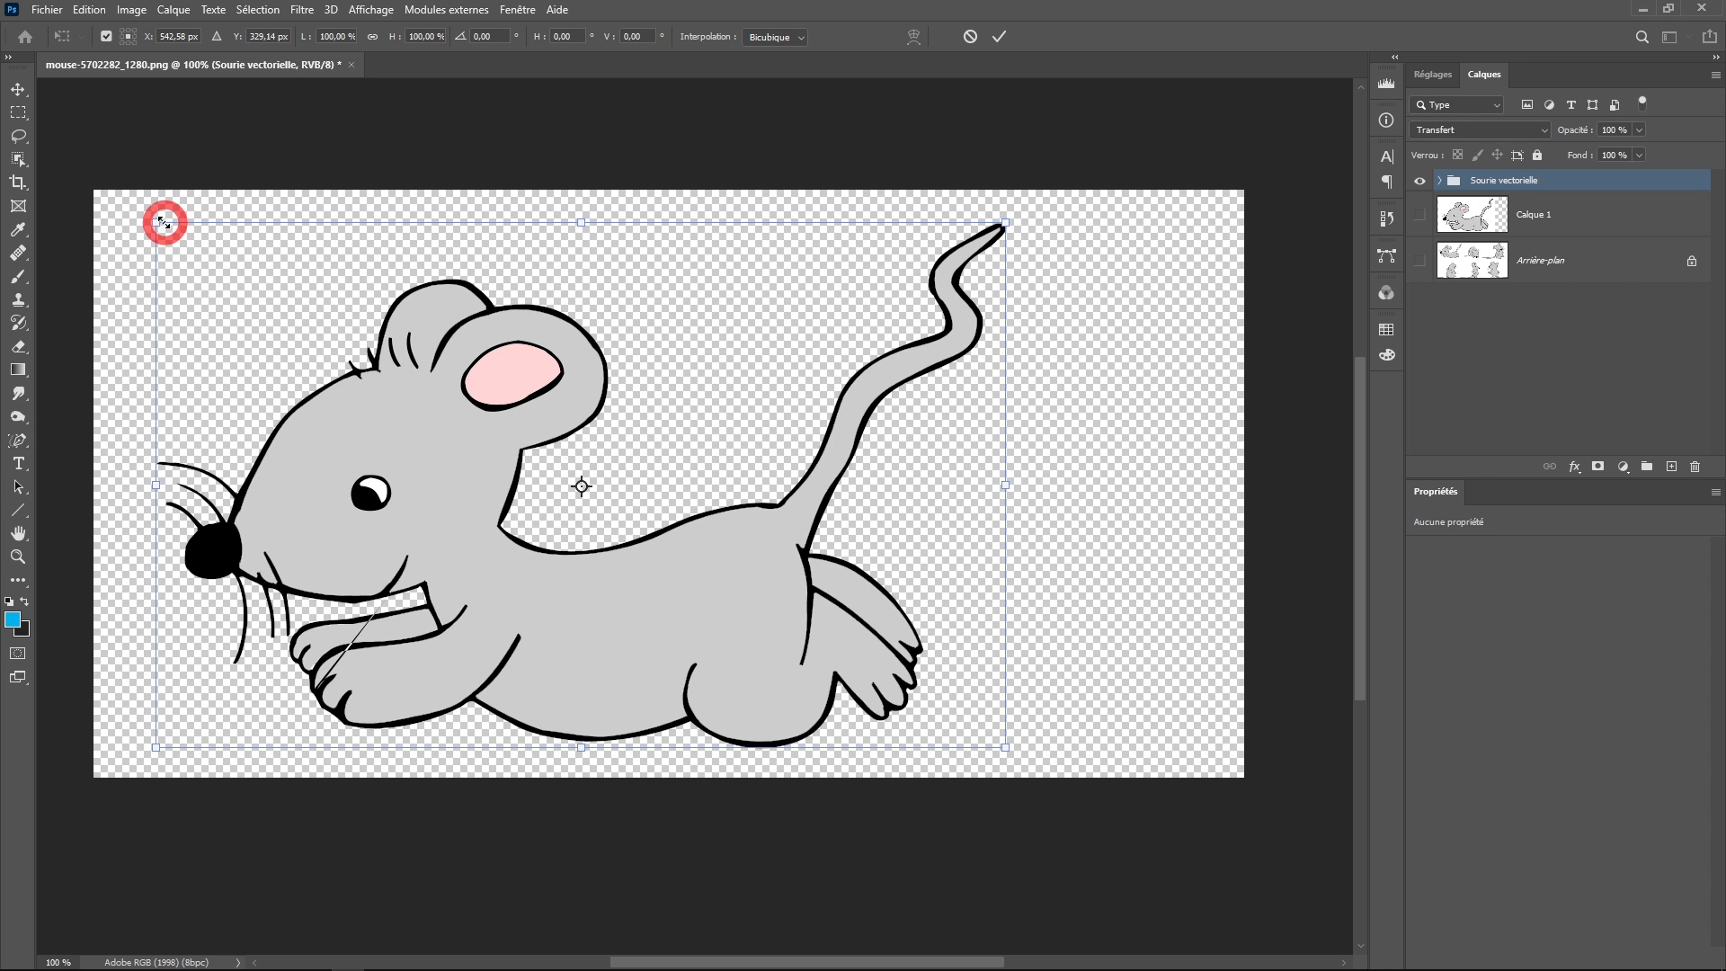
{"action": "mouse_move", "coordinate": [156, 222]}
{"action": "left_mouse_down"}
{"action": "mouse_move", "coordinate": [679, 489]}
{"action": "mouse_move", "coordinate": [724, 573]}
{"action": "left_mouse_up"}
{"action": "left_click_drag", "start_coordinate": [834, 688], "coordinate": [500, 442]}
{"action": "left_click", "coordinate": [998, 36]}
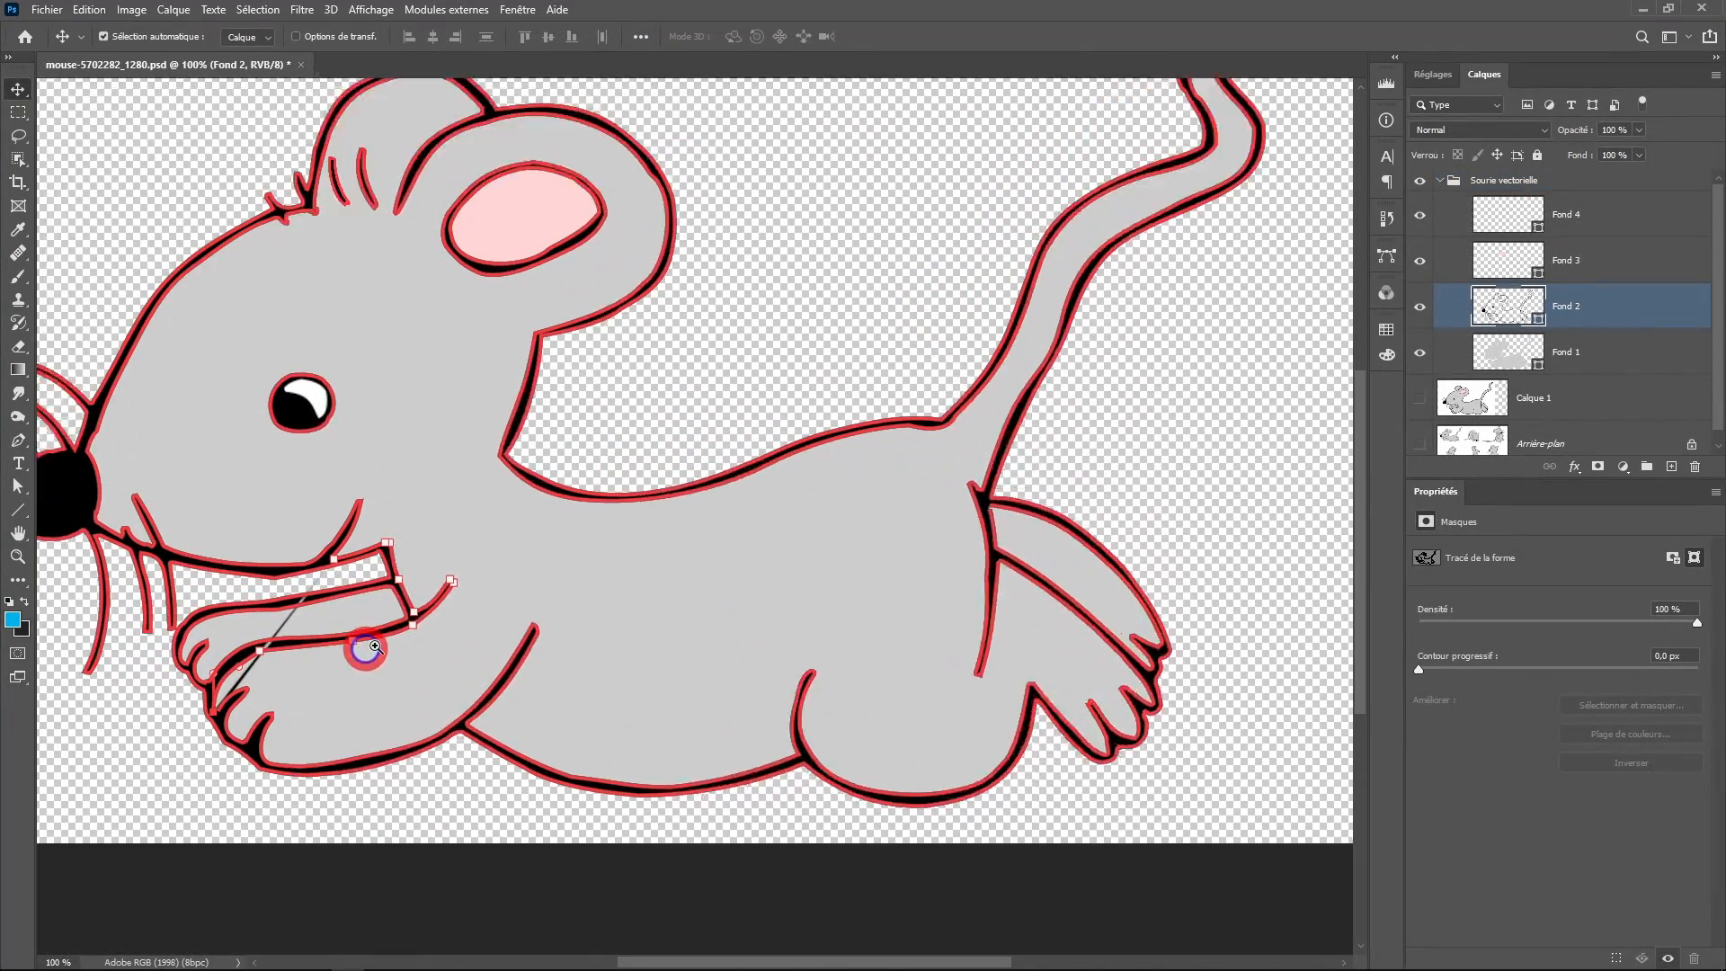
Remove the stray diagonal line across the front paw by joining the two open path endpoints on the line-art layer with the Pen tool
{"action": "left_click", "coordinate": [571, 570], "text": "ctrl"}
{"action": "left_click_drag", "start_coordinate": [316, 655], "coordinate": [753, 449]}
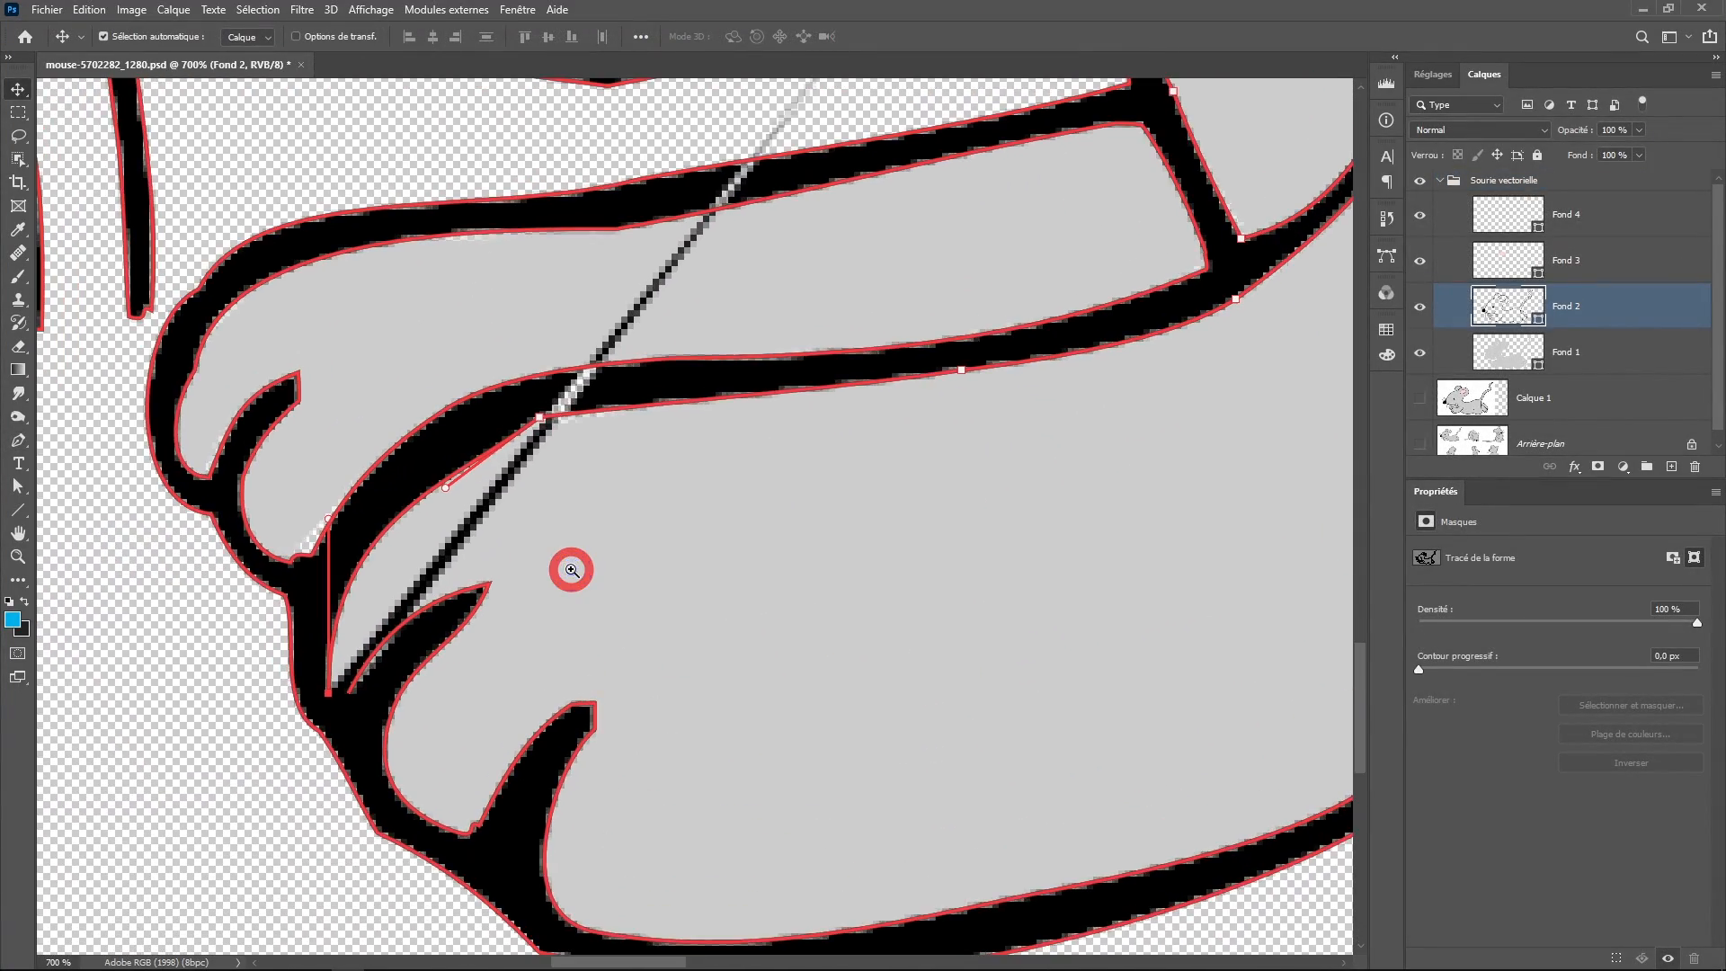
{"action": "left_click", "coordinate": [571, 570], "text": "ctrl"}
{"action": "left_click", "coordinate": [629, 517], "text": "ctrl"}
{"action": "left_click", "coordinate": [585, 543], "text": "ctrl"}
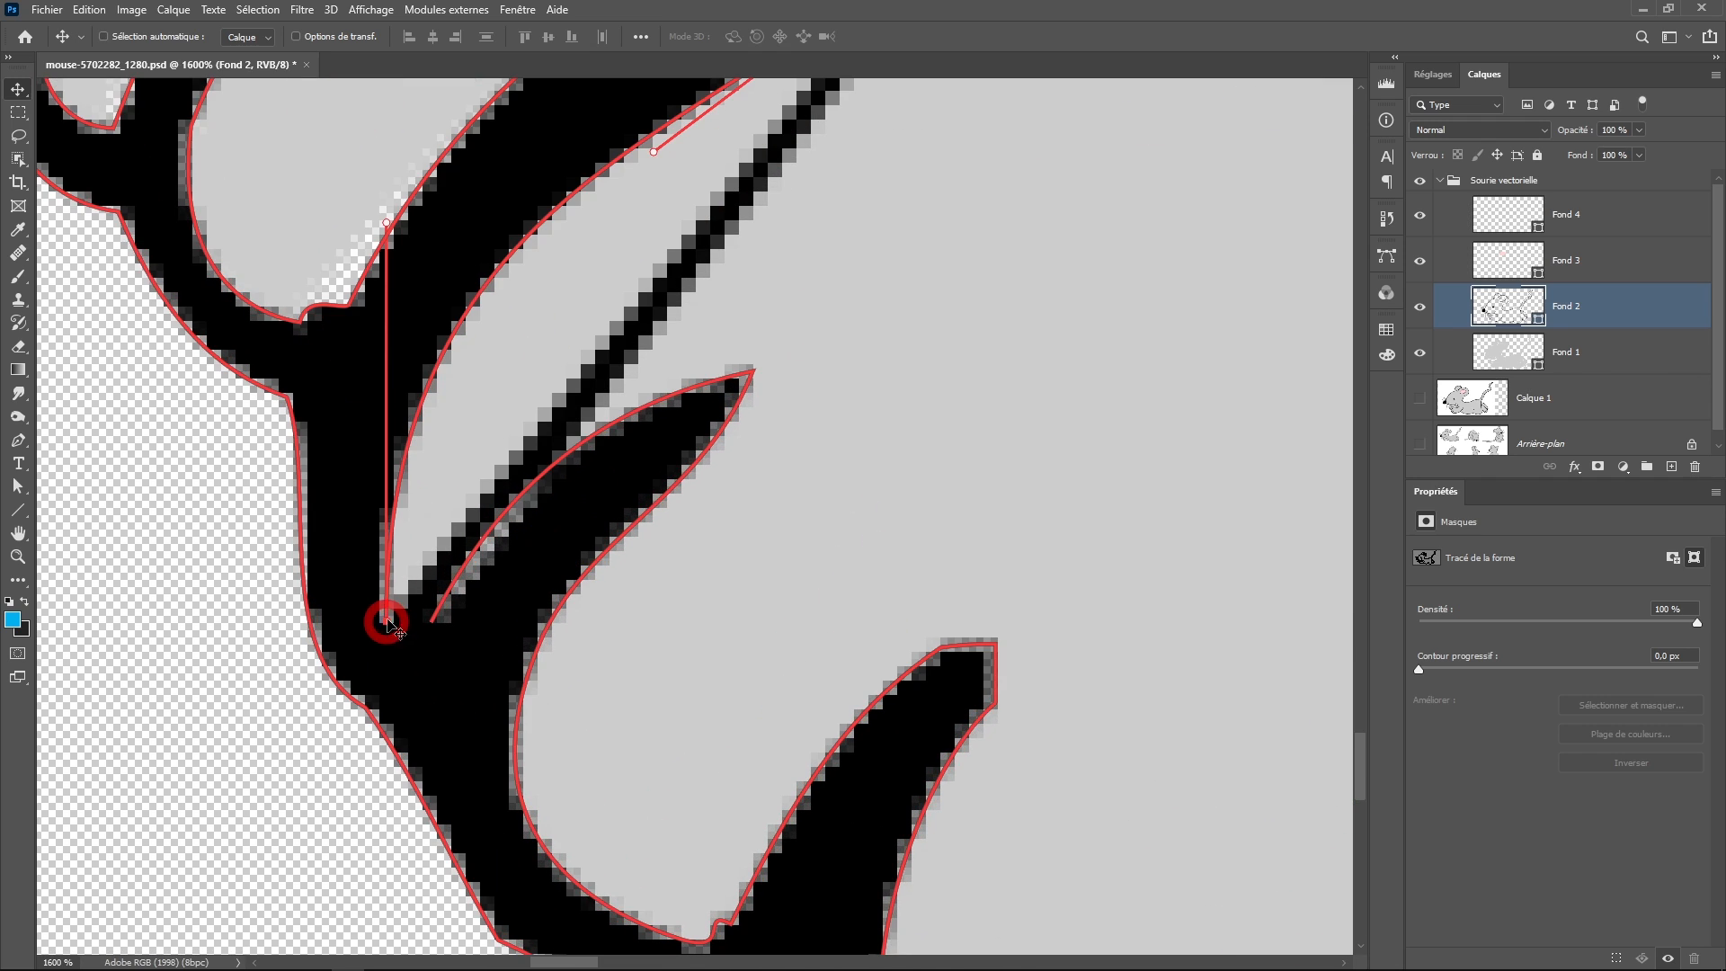
{"action": "left_click", "coordinate": [18, 443]}
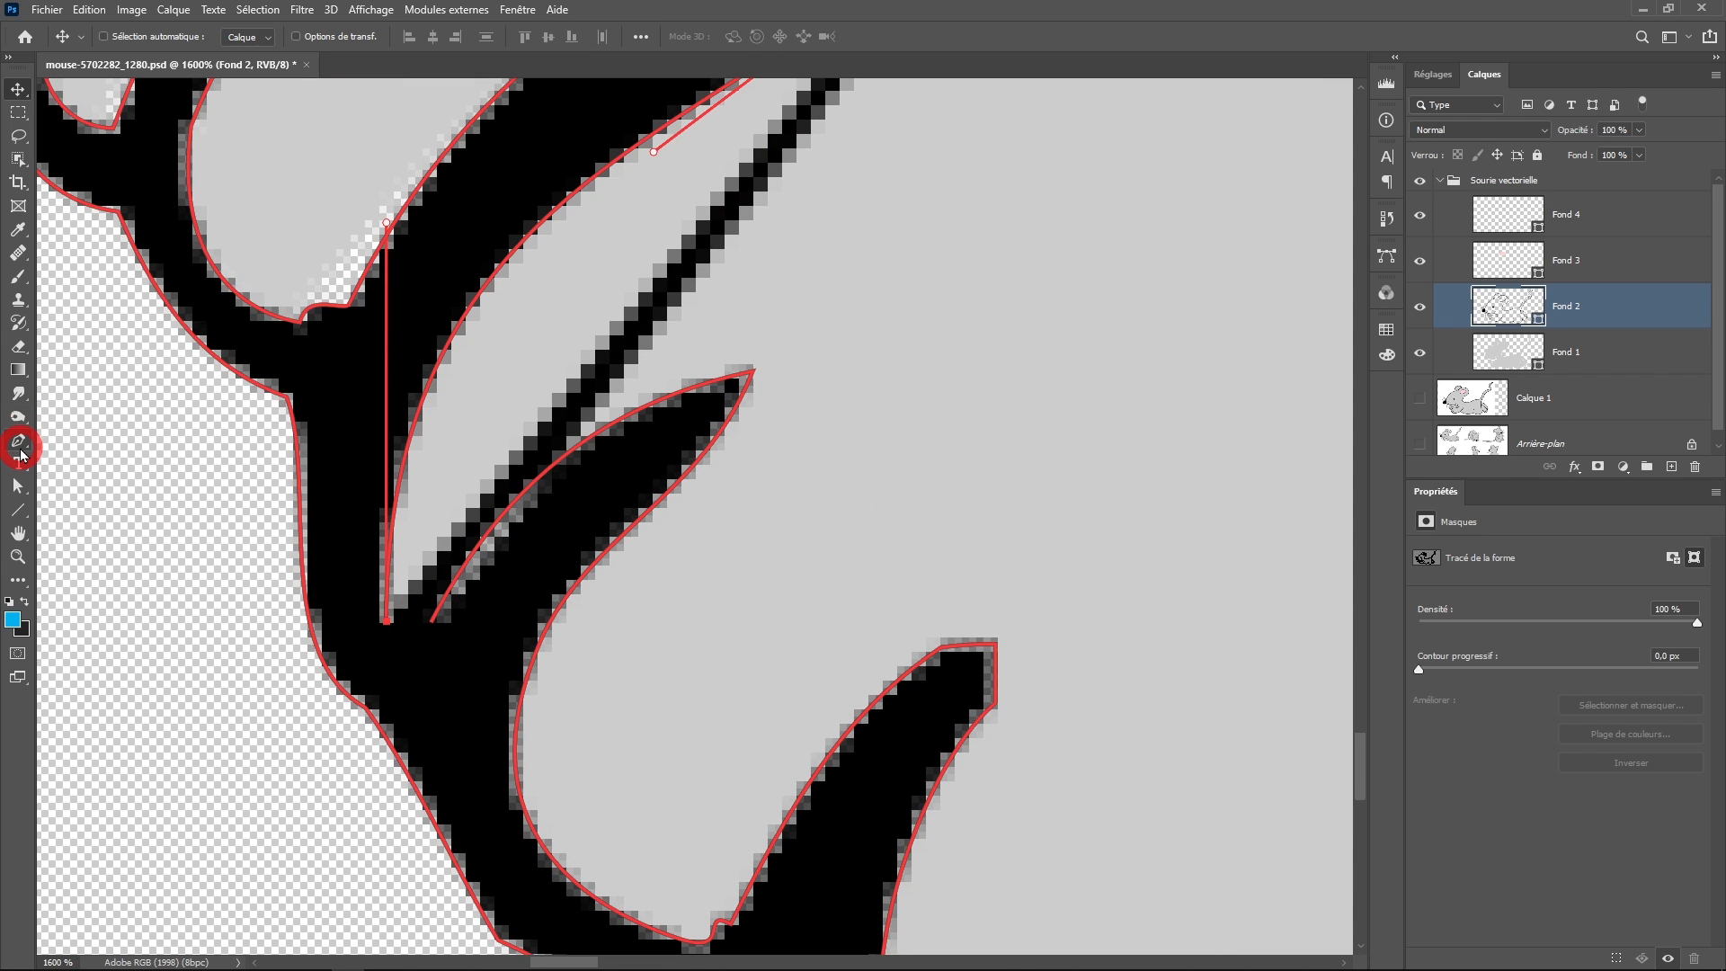
{"action": "left_click", "coordinate": [387, 623]}
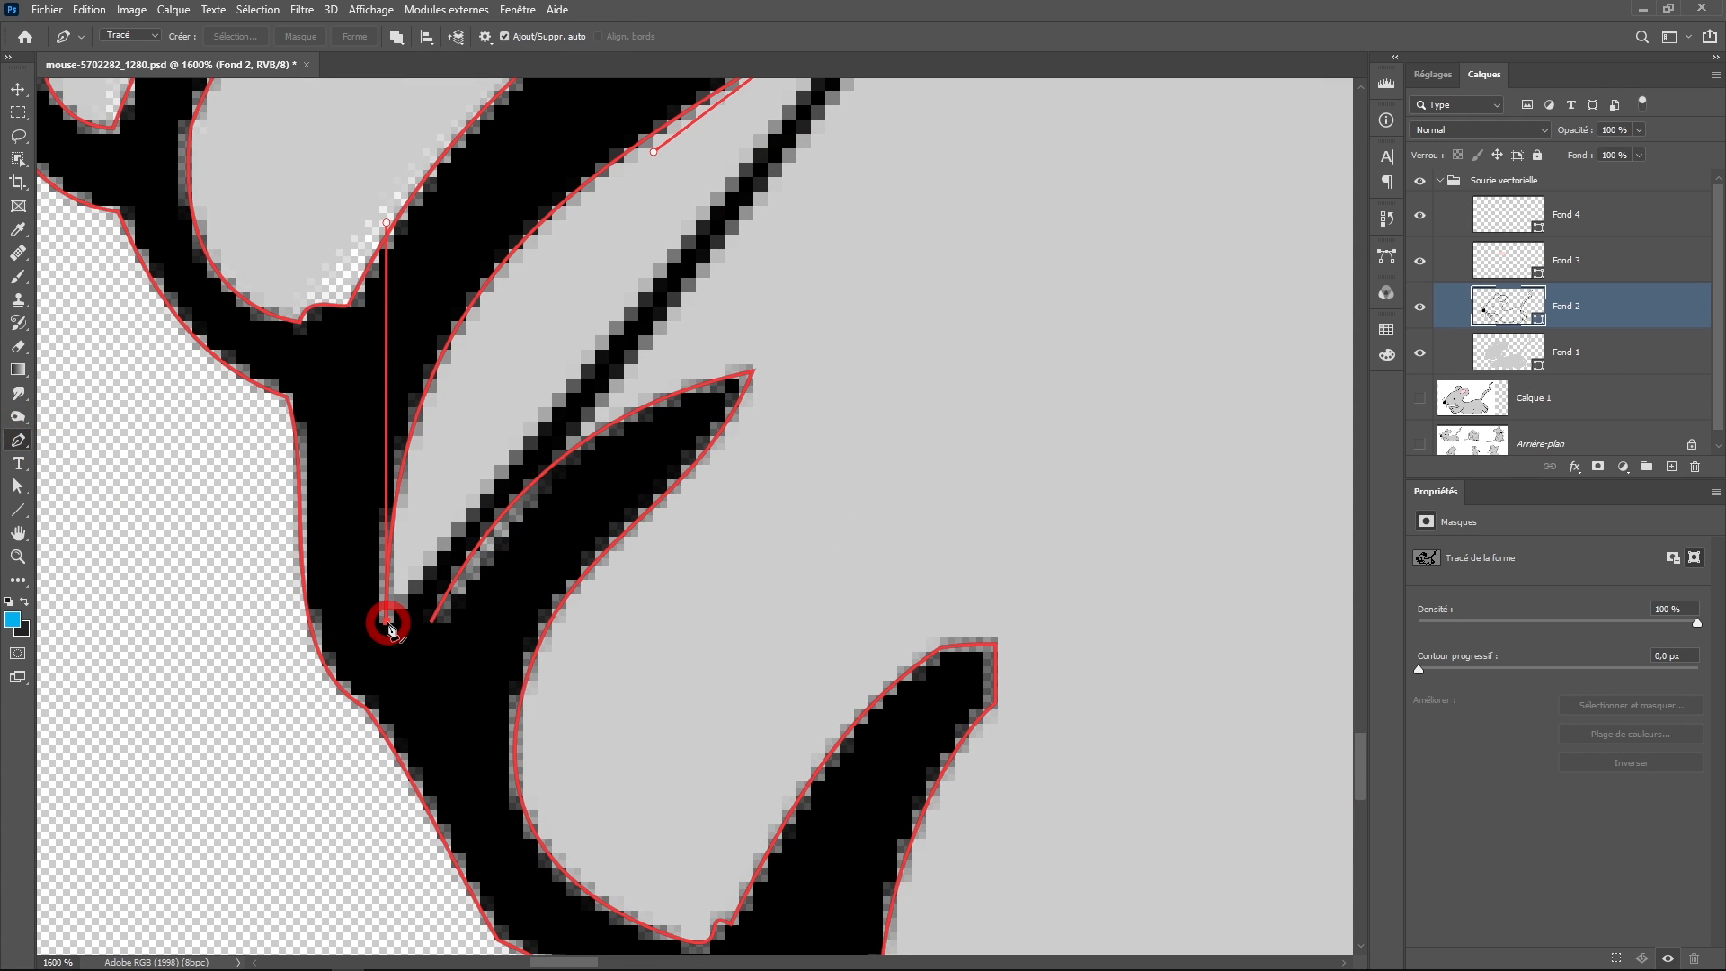
{"action": "left_click", "coordinate": [429, 623]}
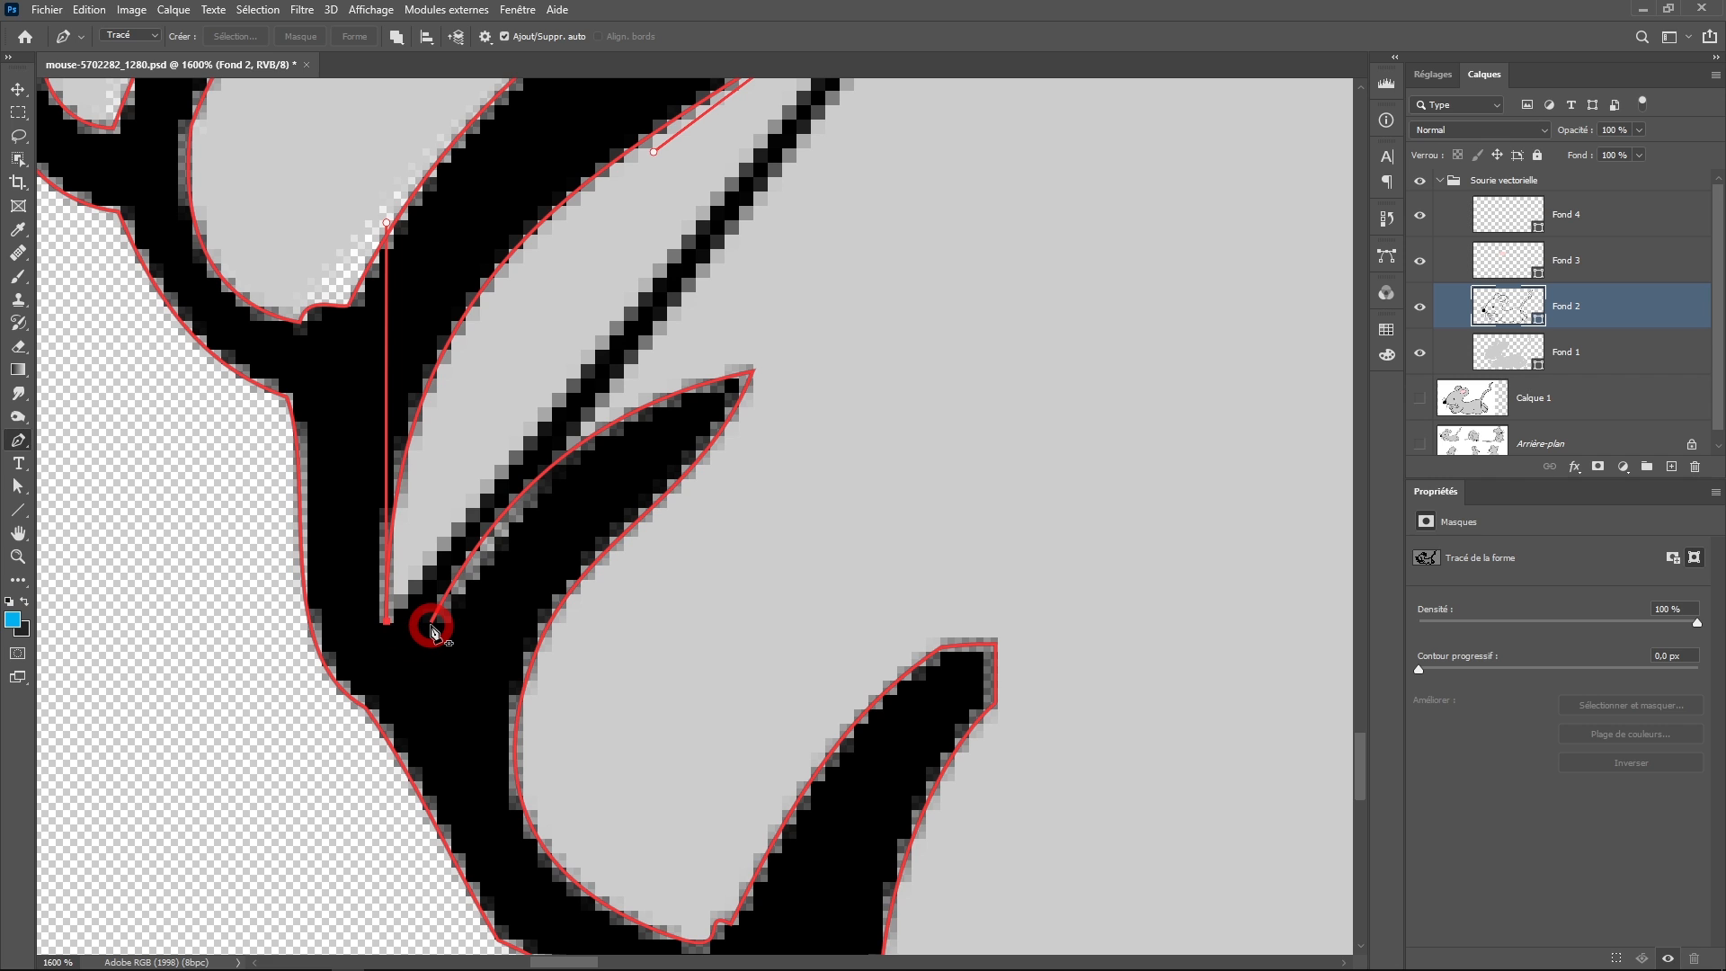
{"action": "left_click", "coordinate": [8, 90]}
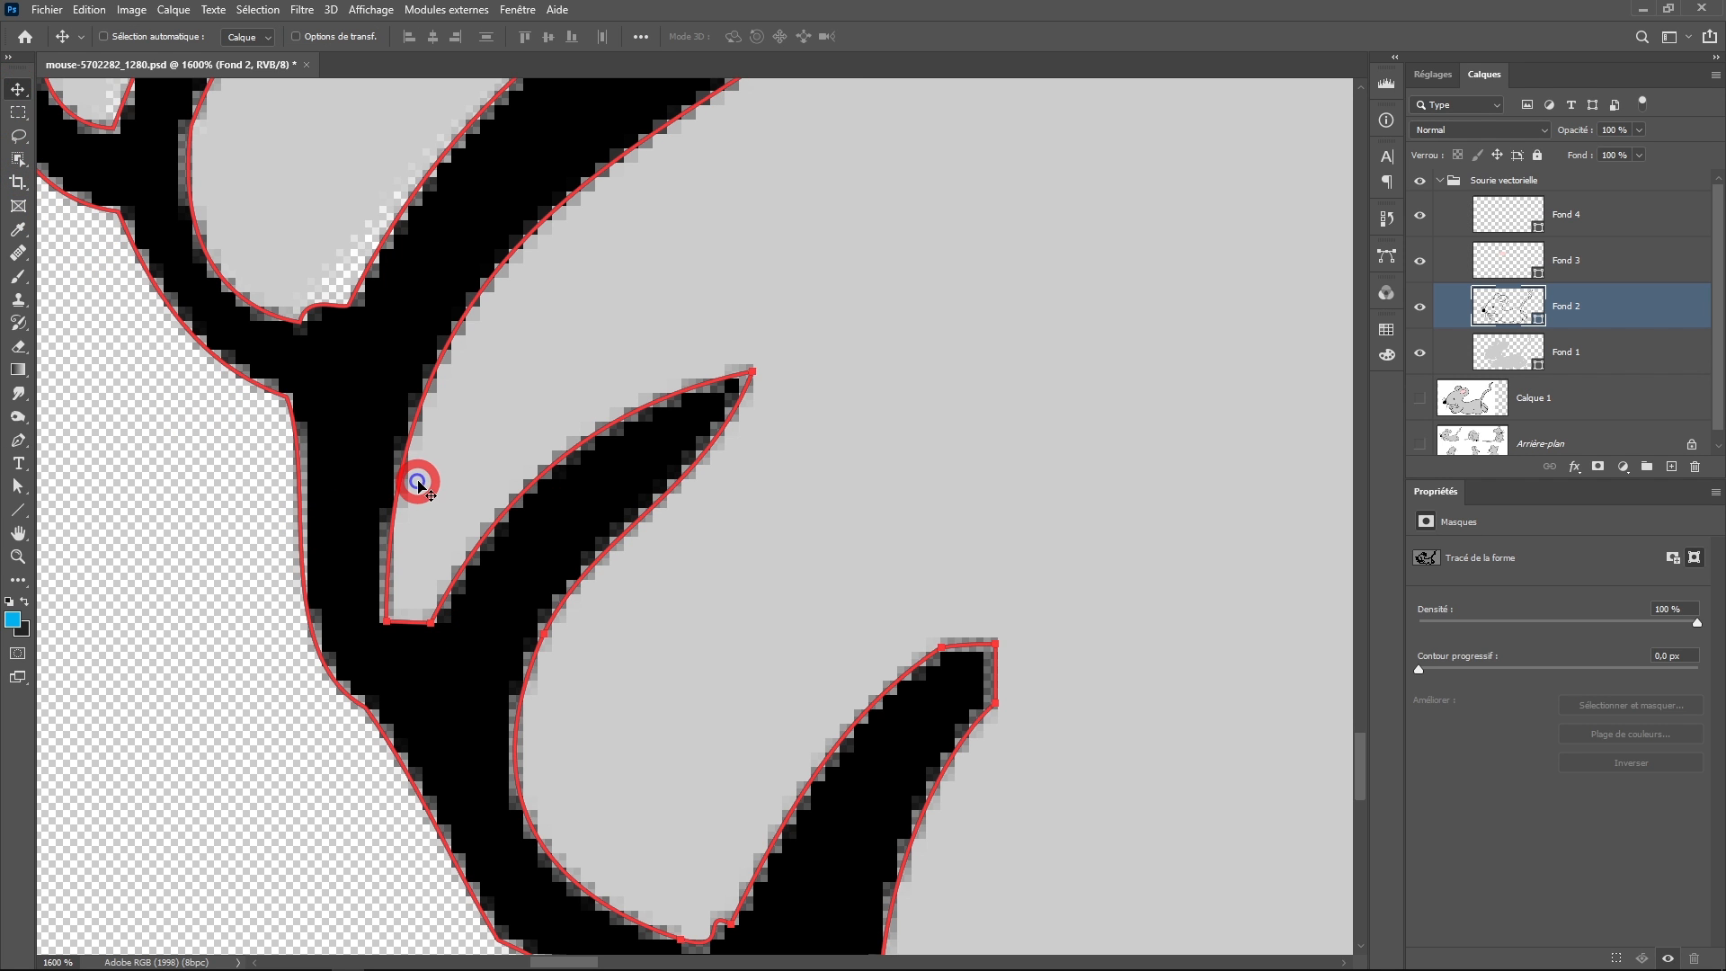
Deselect the line-art path to view the whole vector mouse without its path outline
{"action": "scroll", "coordinate": [426, 483], "scroll_direction": "down", "scroll_amount": 4}
{"action": "scroll", "coordinate": [426, 483], "scroll_direction": "down", "scroll_amount": 3}
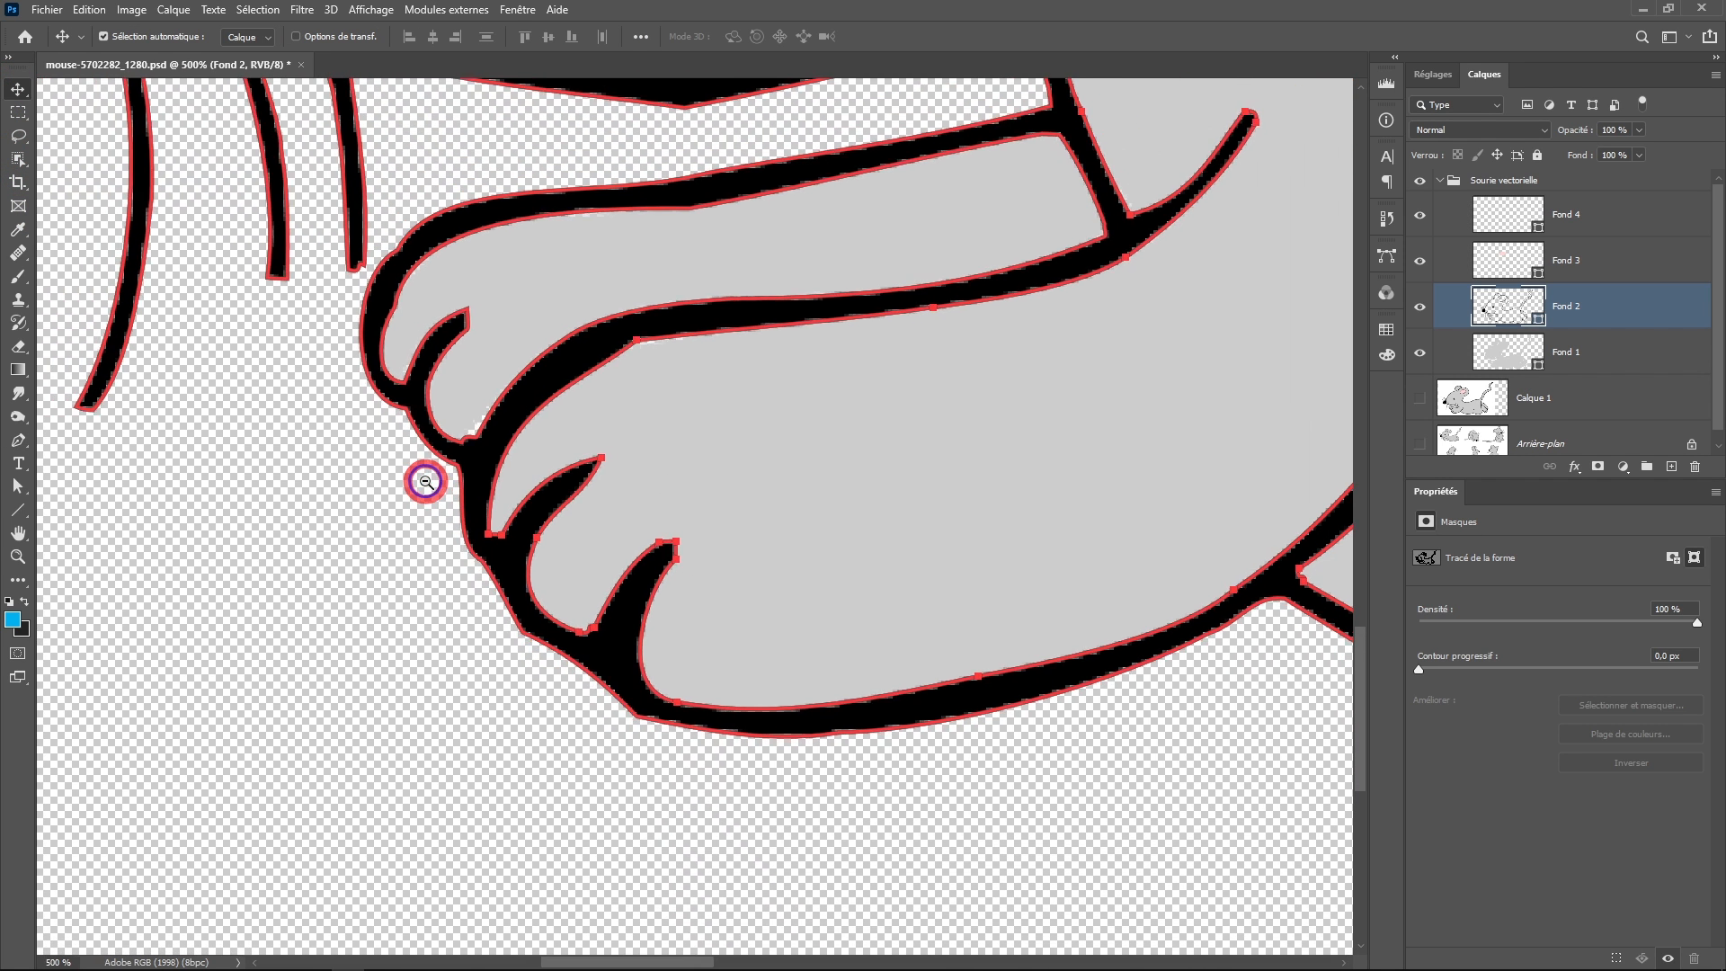
{"action": "left_click_drag", "start_coordinate": [596, 397], "coordinate": [553, 522]}
{"action": "left_click", "coordinate": [559, 508], "text": "ctrl+alt"}
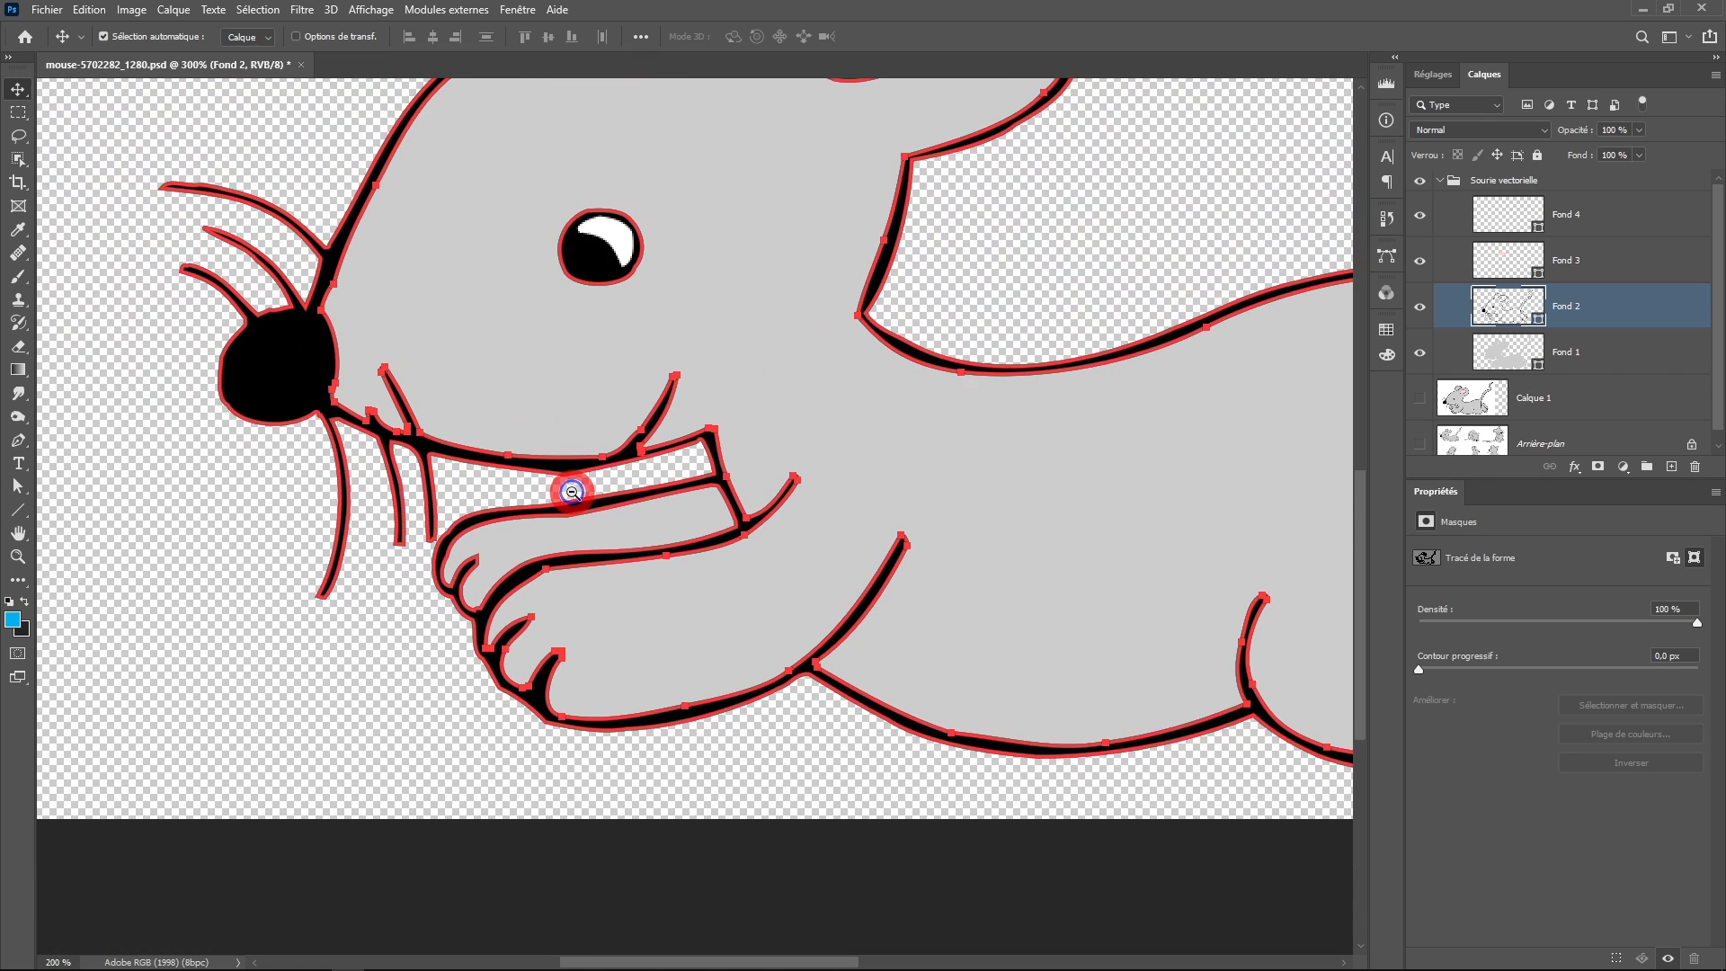
{"action": "left_click_drag", "start_coordinate": [687, 403], "coordinate": [551, 516]}
{"action": "left_click", "coordinate": [552, 515], "text": "ctrl+alt"}
{"action": "left_click", "coordinate": [627, 465], "text": "ctrl+alt"}
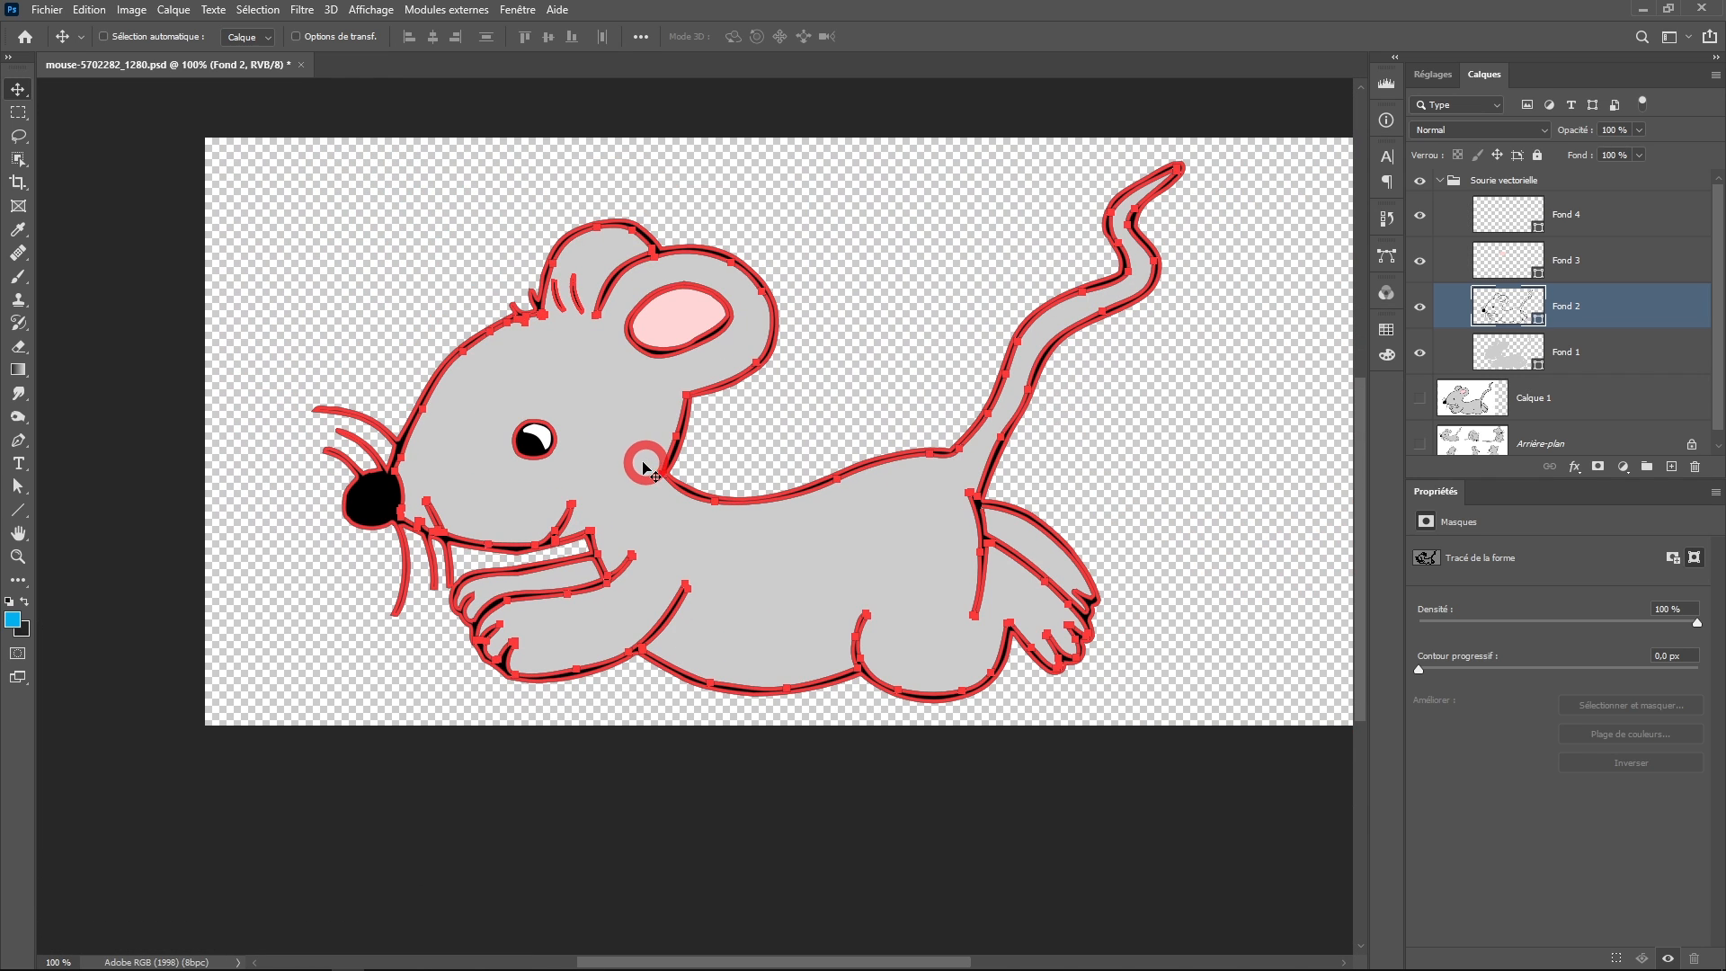
{"action": "left_click", "coordinate": [431, 314]}
{"action": "left_click", "coordinate": [33, 438]}
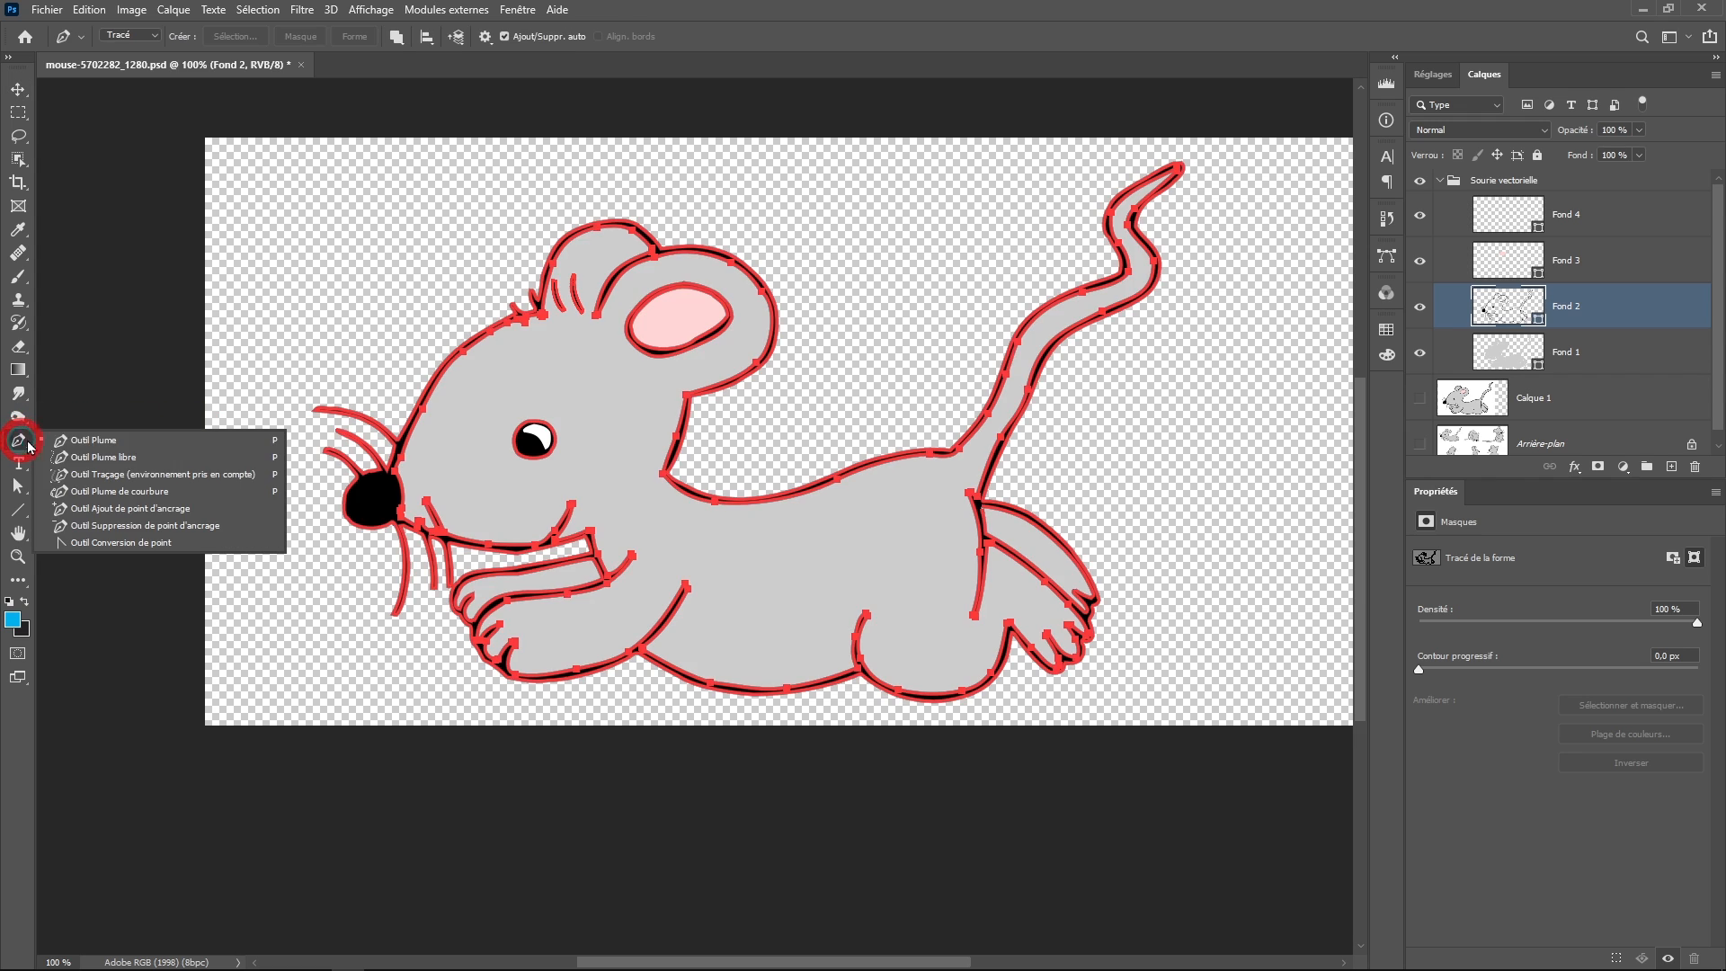
{"action": "left_click", "coordinate": [270, 296]}
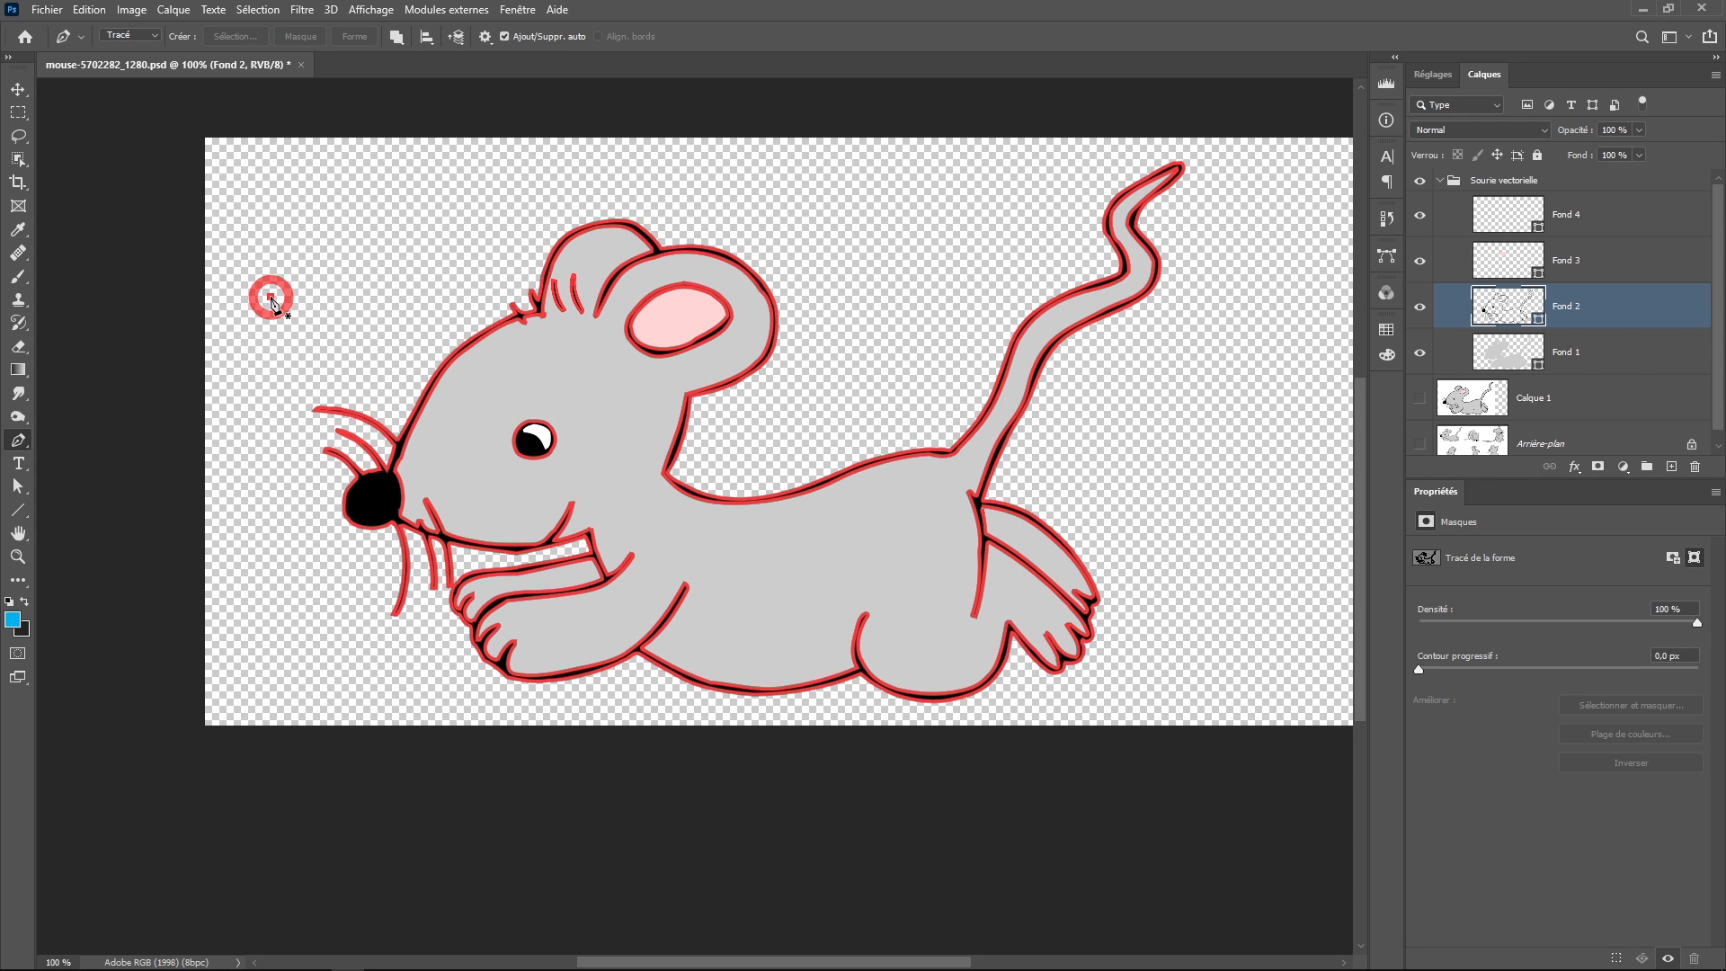
{"action": "left_click", "coordinate": [279, 332]}
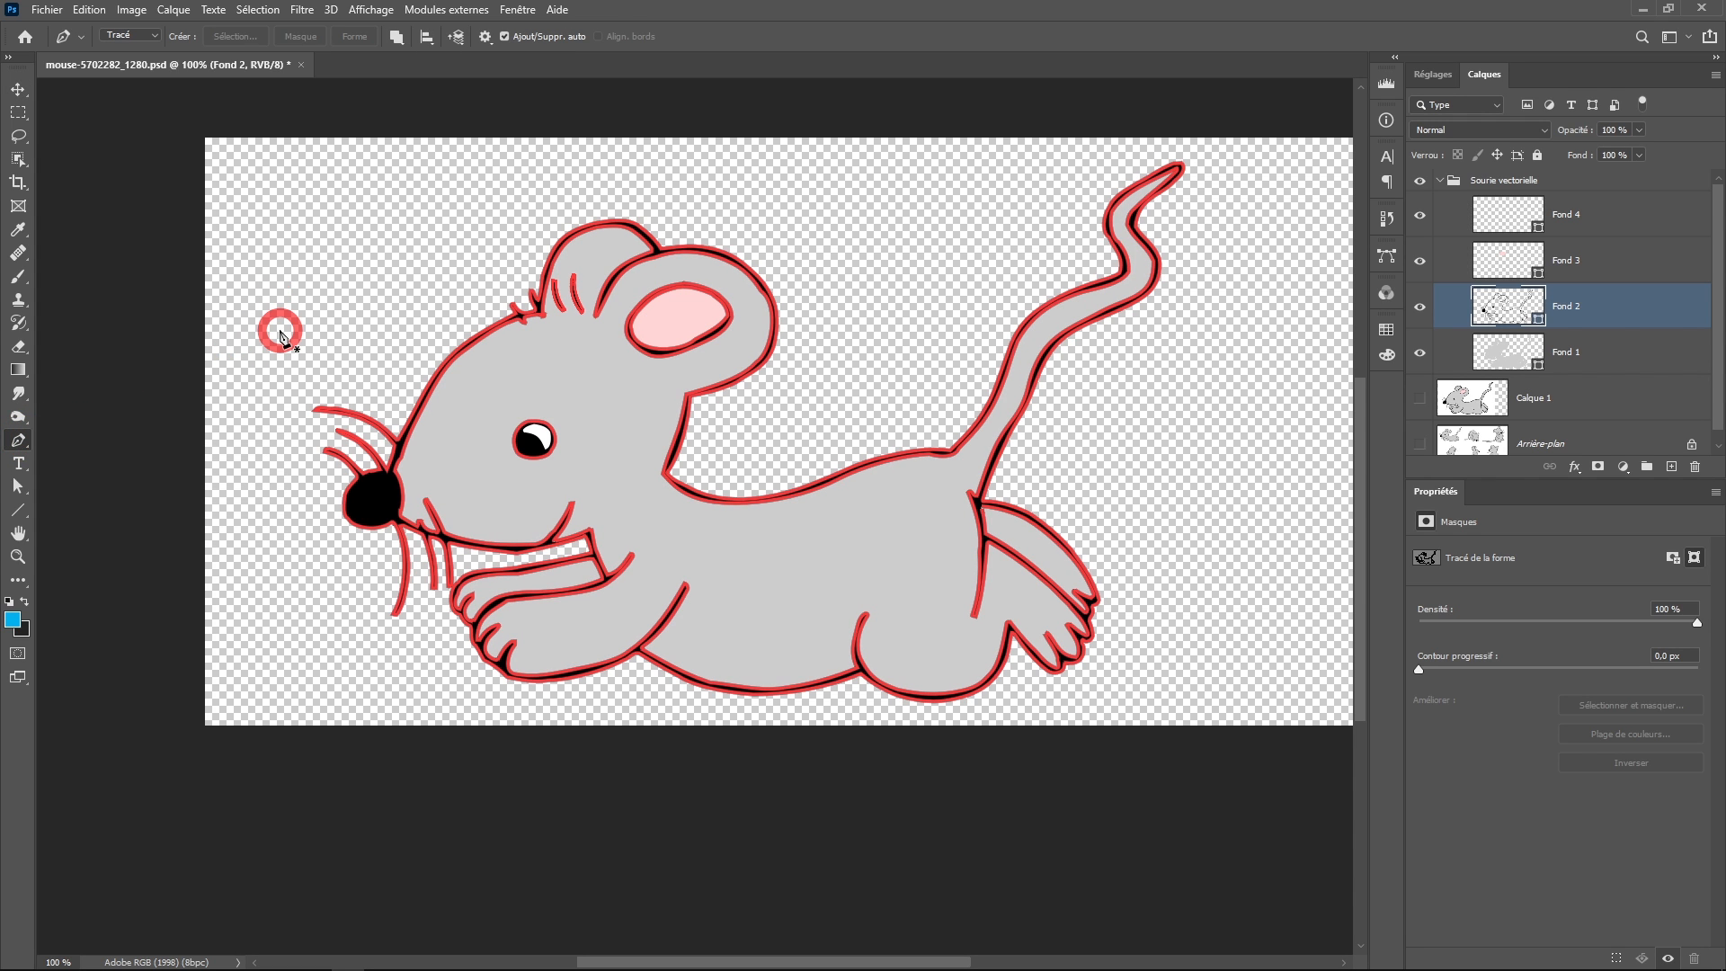
{"action": "left_click", "coordinate": [82, 400]}
{"action": "left_click", "coordinate": [19, 490]}
{"action": "left_click", "coordinate": [244, 342]}
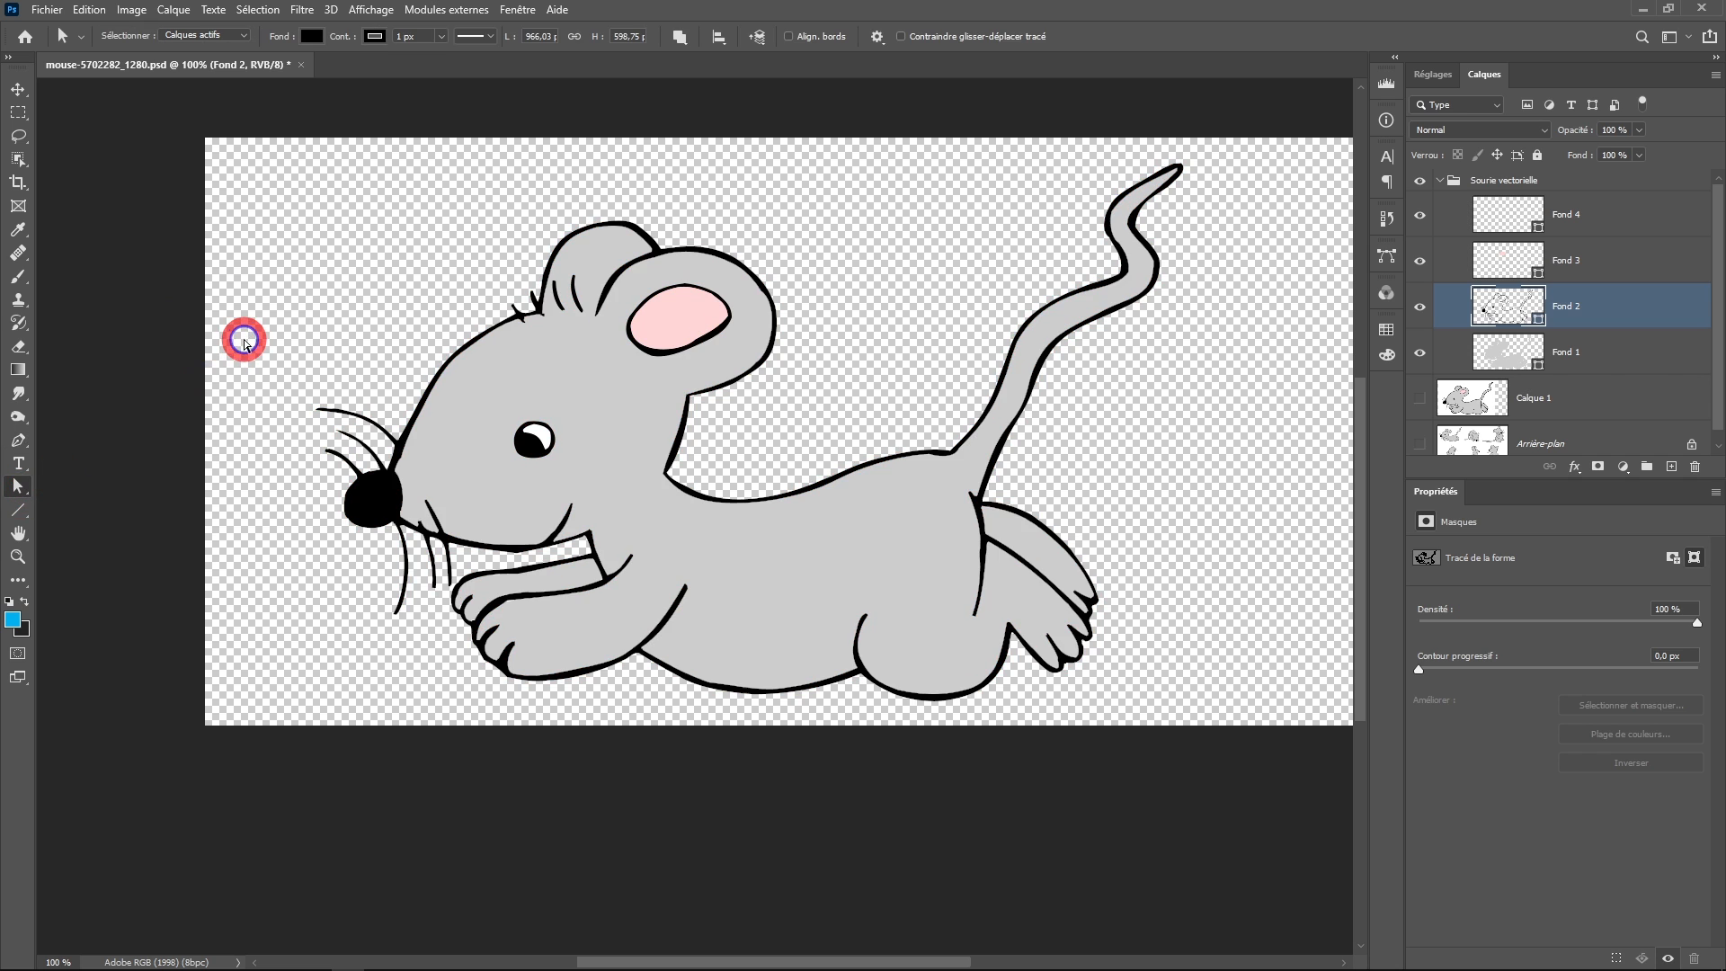